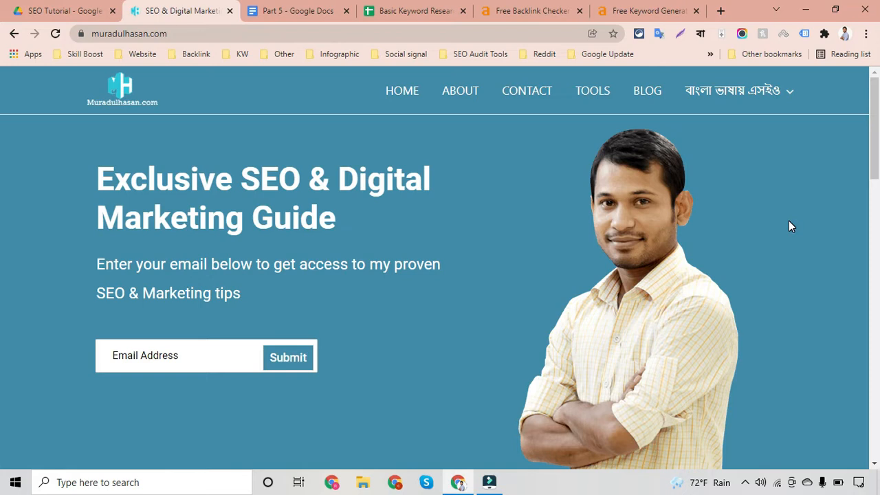
In the Part 5 document, add the line "Topic: Keyword research tools" under the checklist title
click(300, 7)
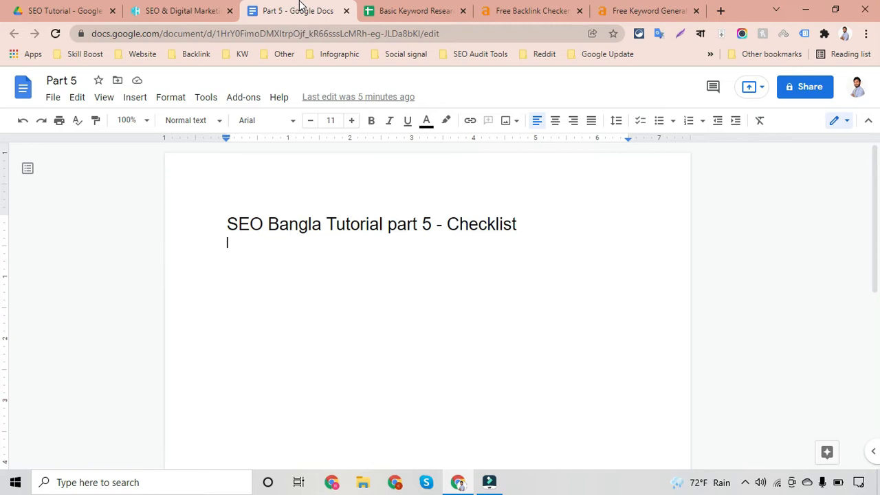
text(Top)
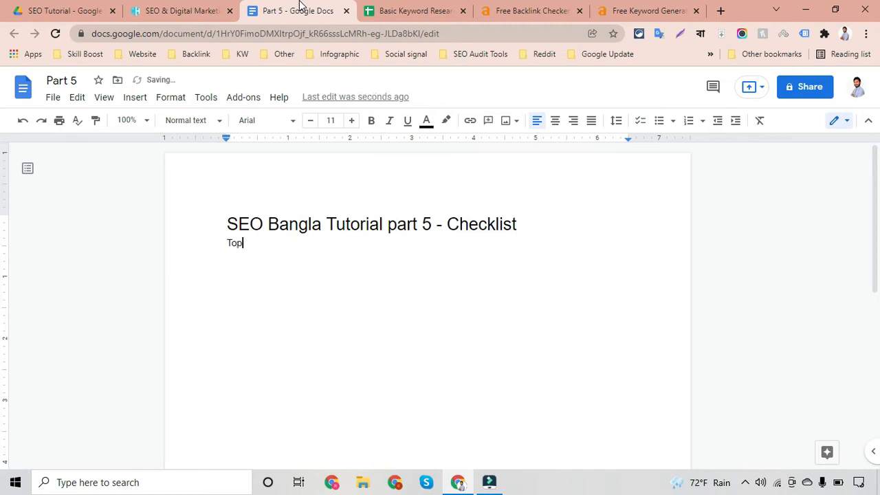
text(ic: Keyword researc)
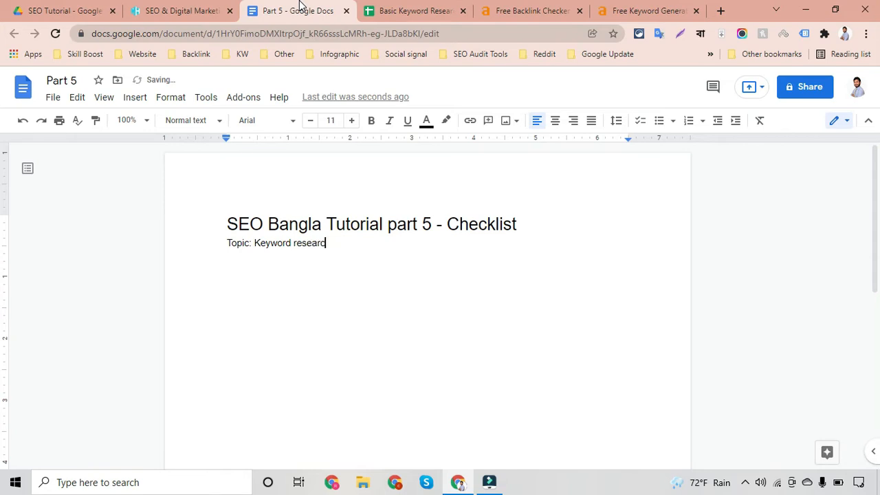
text(h tools)
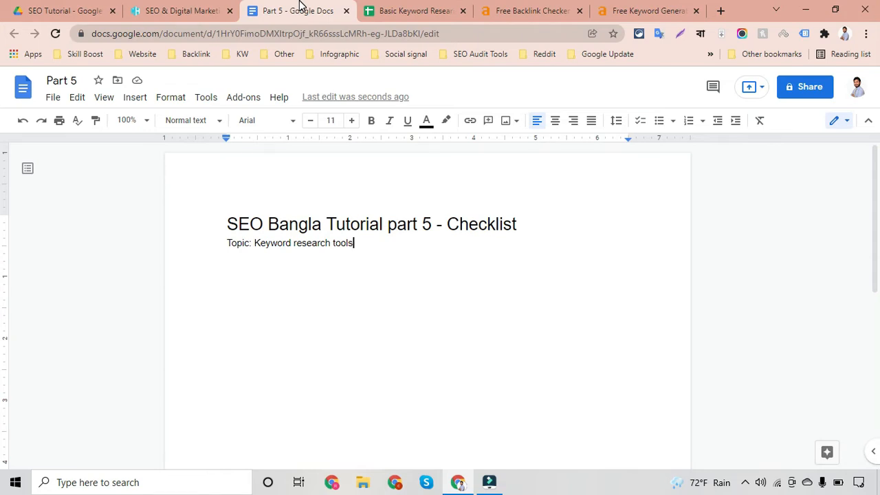
Add a line reading "Best keyword research tools" below the topic line and format it as a bulleted item
key(Return)
text(Best keywor)
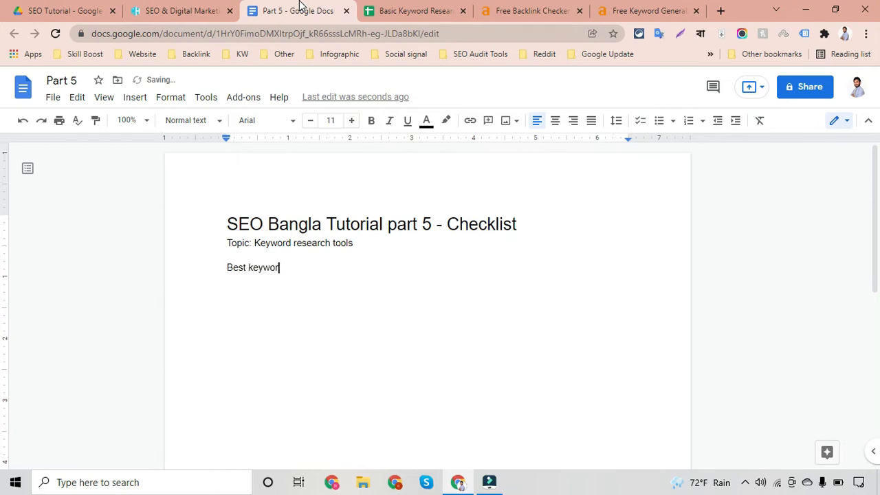
text(d resea)
key(BackSpace)
text(search tools)
key(Return)
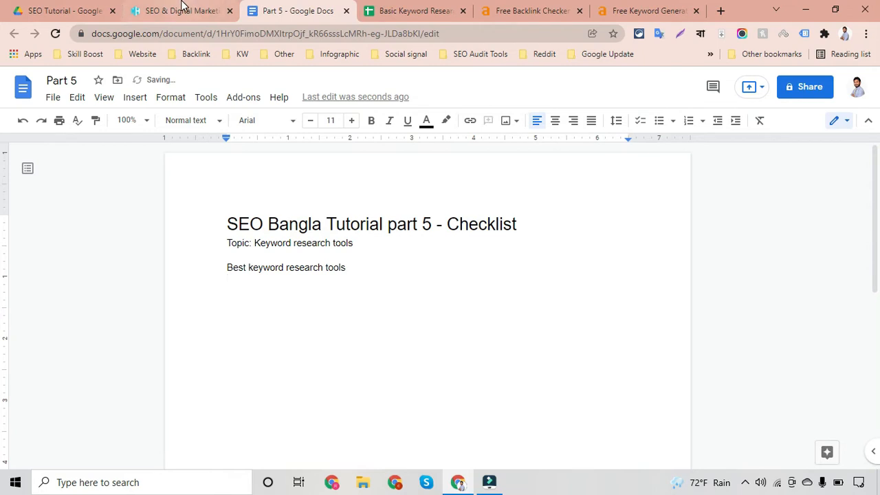
click(227, 267)
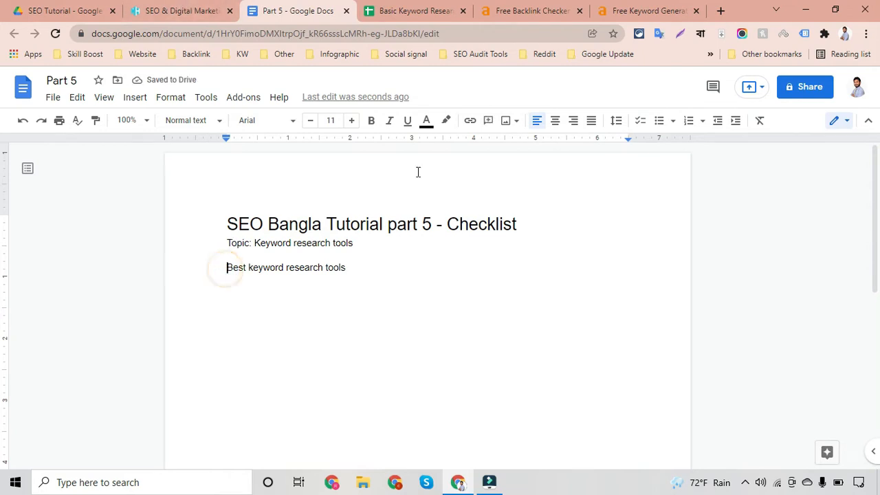
click(659, 125)
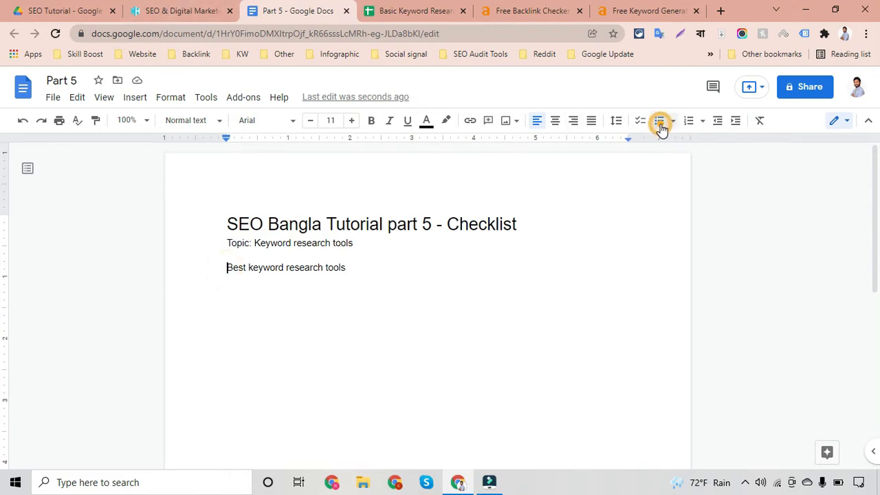
click(384, 268)
Add a second bullet reading "Free keyword research tools" and copy its words "keyword research tools"
key(Return)
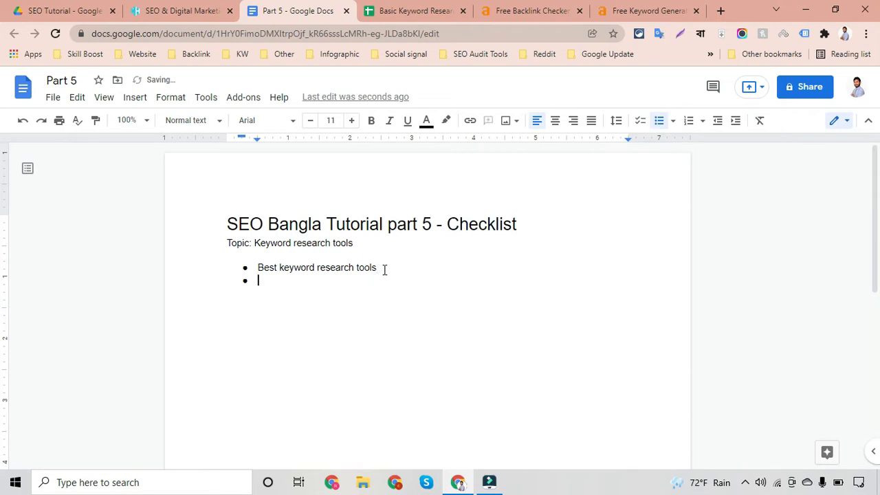
text(Free keyword resea)
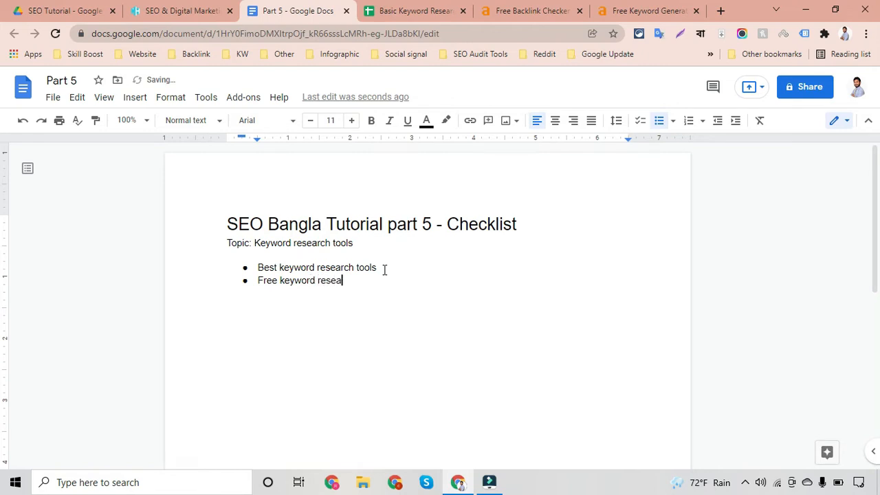
text(rch tools)
key(ctrl+shift+Left)
key(ctrl+shift+Left)
key(ctrl+shift+Left)
key(ctrl+c)
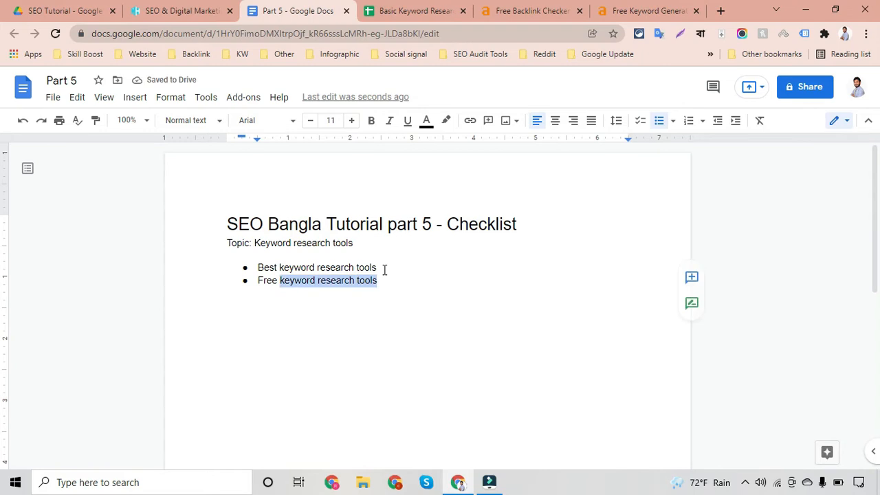
Add a third bullet reading "Top 10 keyword research tools", reusing the copied phrase
click(384, 282)
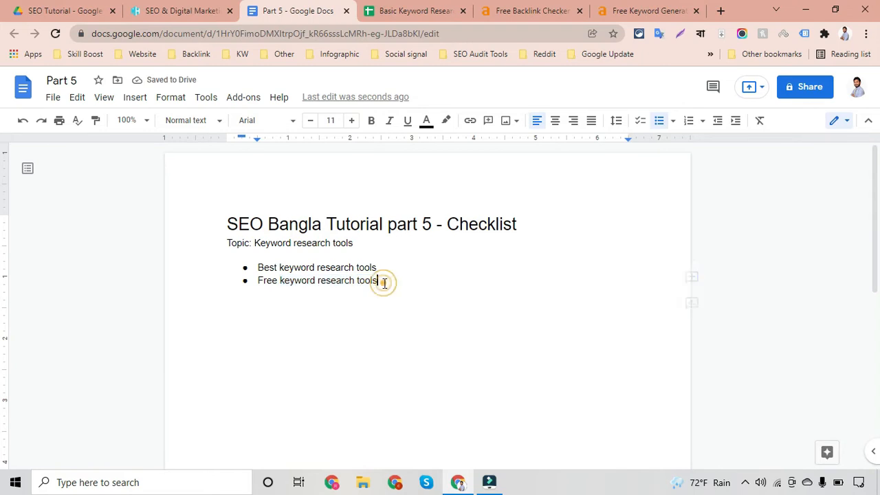
key(Return)
text(Top )
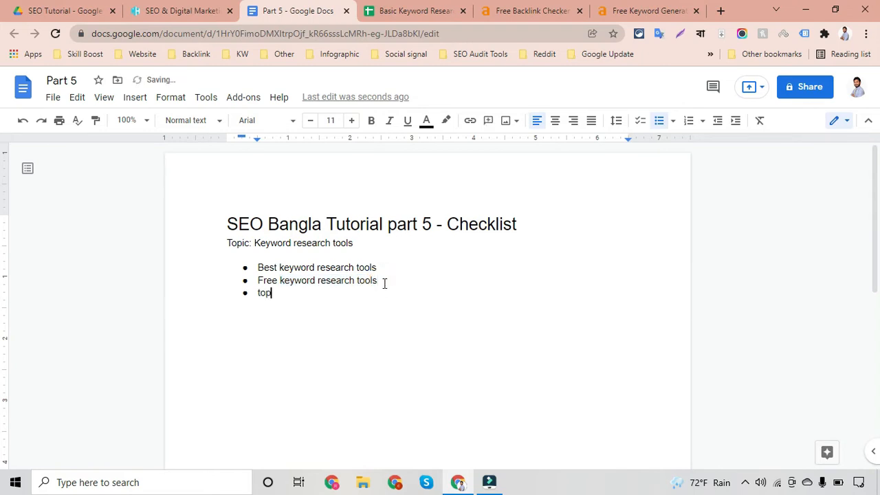
text(10)
key(ctrl+v)
Add two more bullets from the copied phrase, reading "keyword research tools 2021" and "keyword research tools 2022"
key(Return)
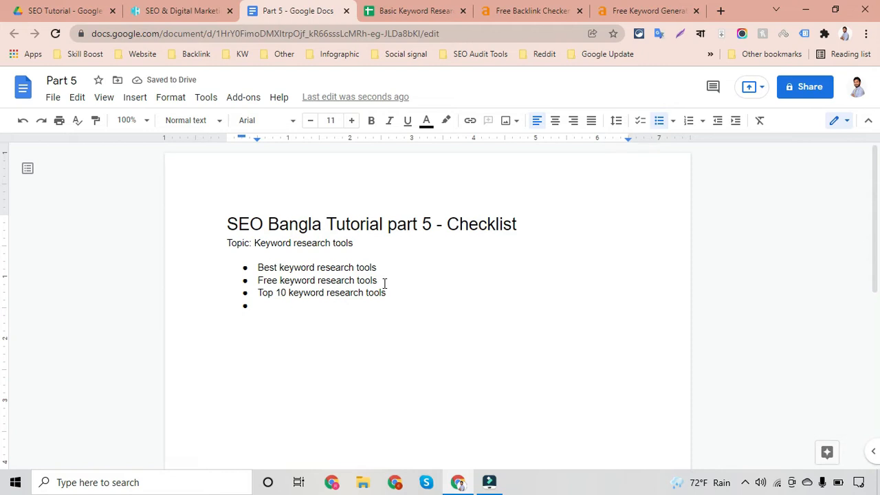
key(ctrl+v)
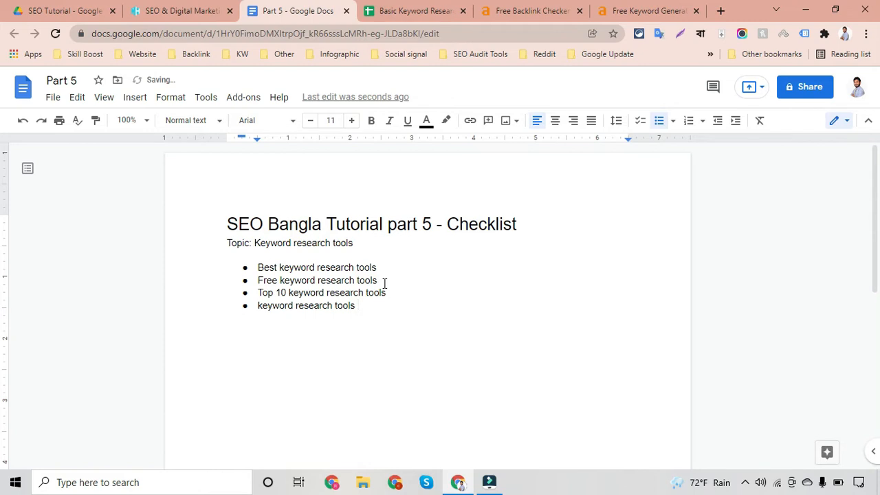
text(2021)
key(Return)
key(ctrl+v)
text(2022)
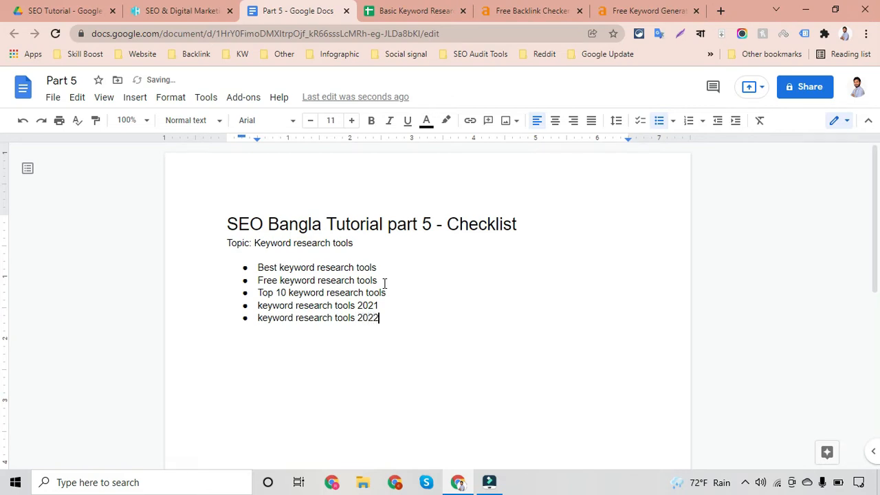
Copy all five bulleted keyword lines, from "Best keyword research tools" through "keyword research tools 2022"
key(Return)
key(BackSpace)
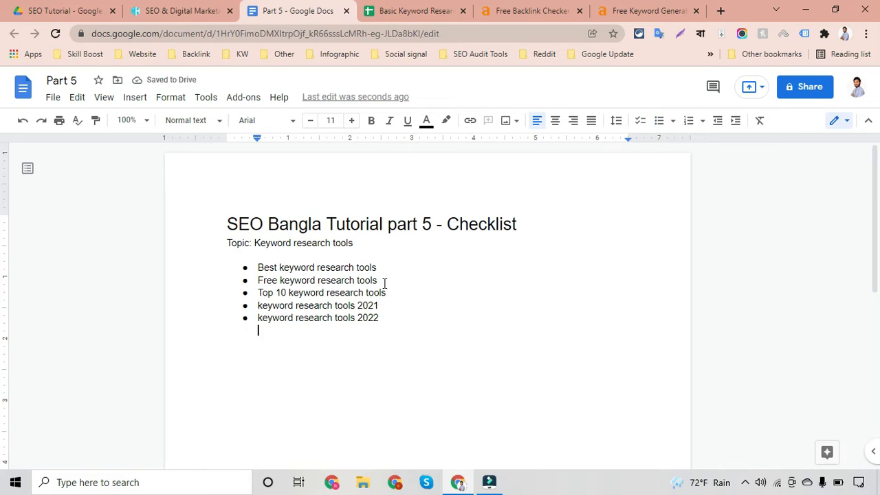
key(shift+Up)
key(shift+Up)
key(shift+Up)
key(shift+Up)
key(shift+Up)
key(ctrl+c)
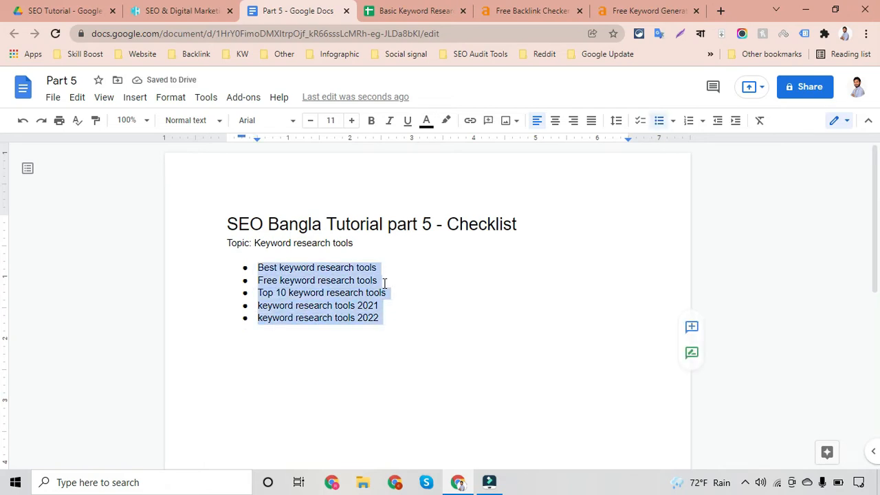
Paste the copied keywords into the All Keyword sheet of the Basic Keyword Research spreadsheet, starting at cell B2
click(393, 7)
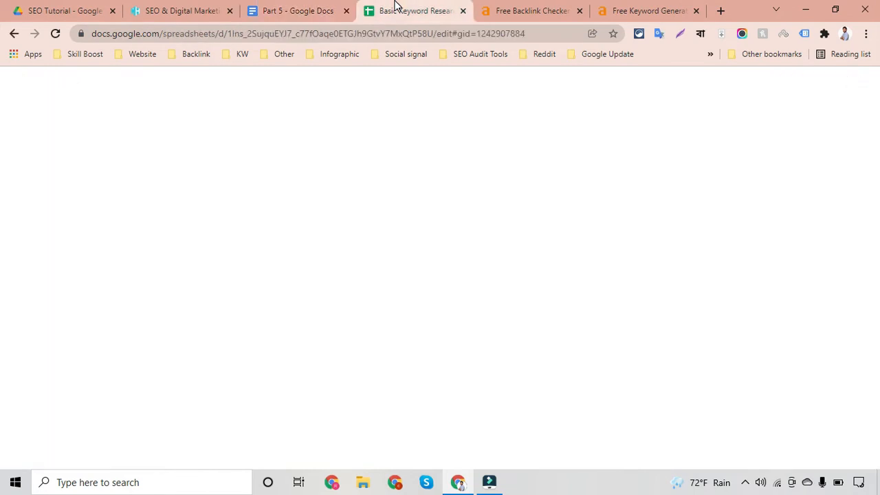
click(255, 455)
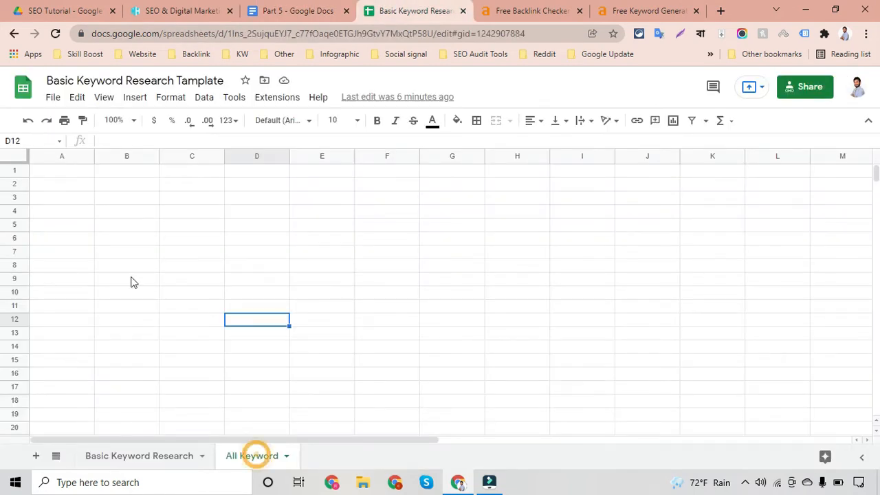
click(74, 186)
click(125, 188)
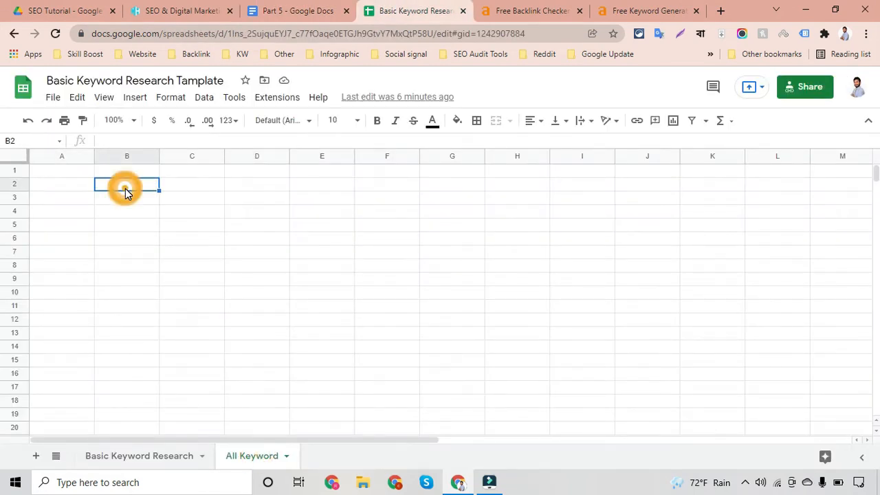
key(ctrl+v)
Enter the headings "Sl" in A1, "List Of Keywords" in B1 and "Search Volume" in C1
click(74, 172)
text(S)
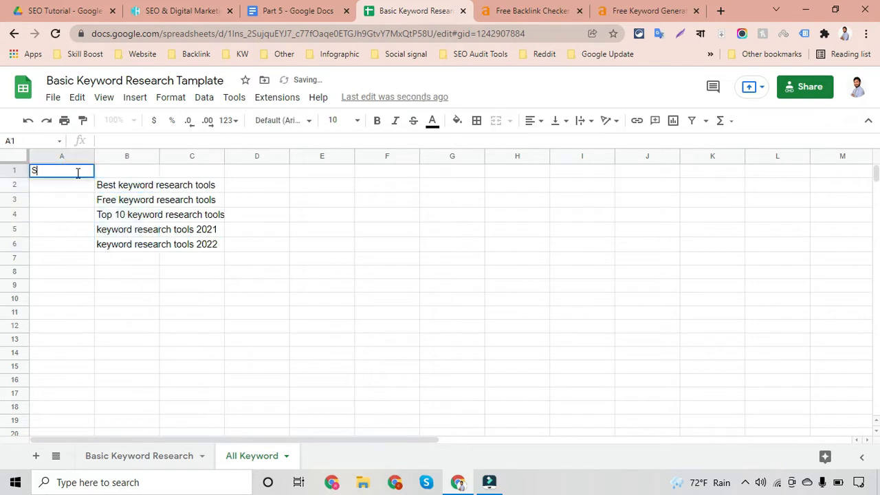
text(l)
key(Tab)
text(Ke)
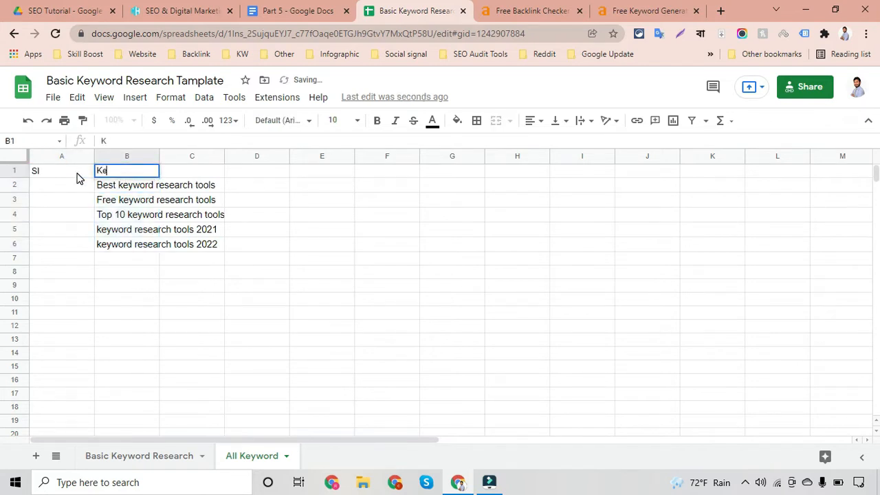
text(yw)
key(BackSpace)
key(BackSpace)
key(BackSpace)
key(BackSpace)
text(List OF)
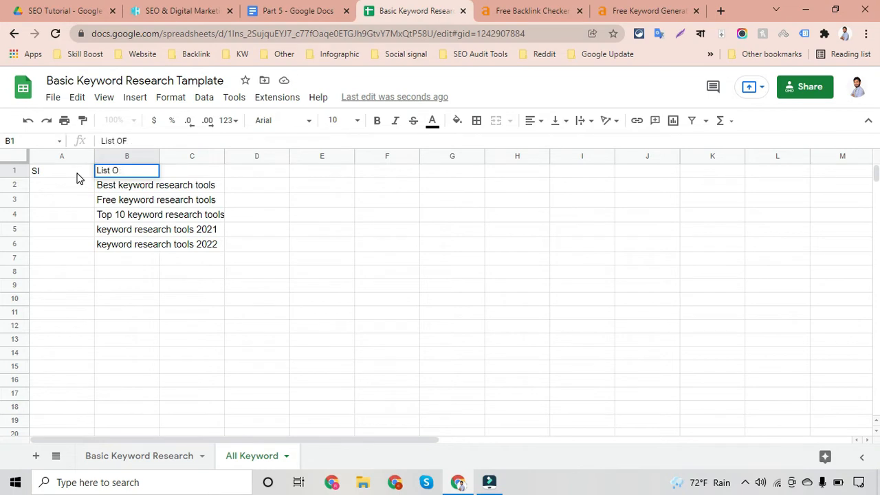
key(BackSpace)
text(f Keywords)
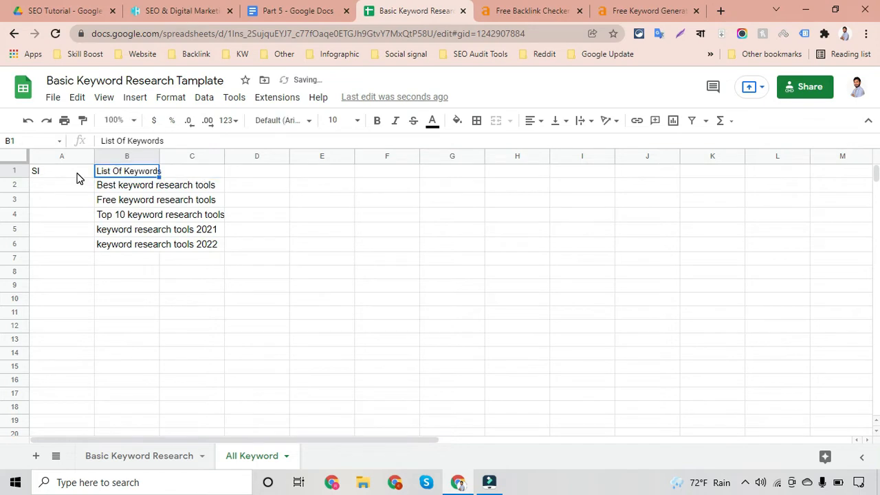
key(Tab)
text(Search Volume)
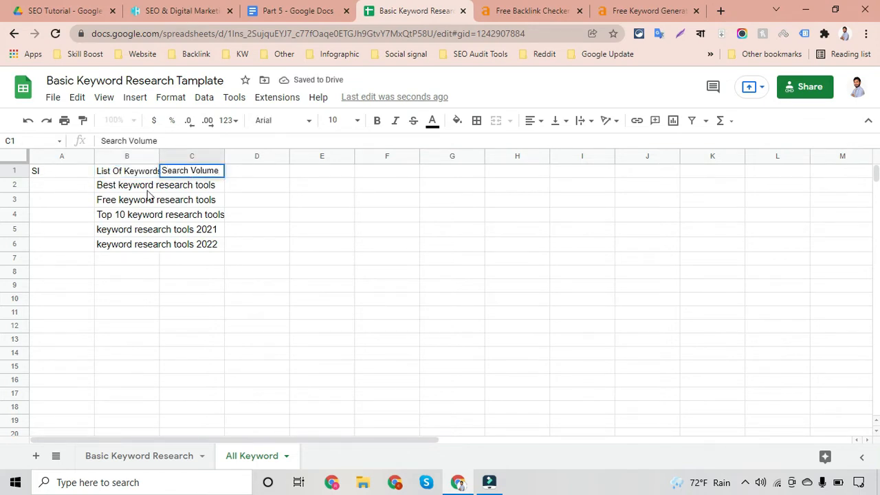
click(321, 229)
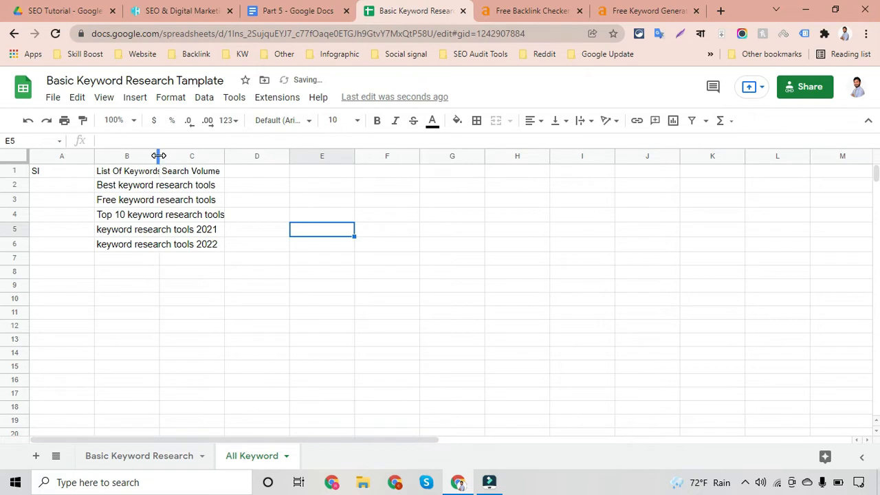
Widen column B to fit the full keyword phrases and make column C slightly wider
drag(160, 158, 226, 172)
click(226, 173)
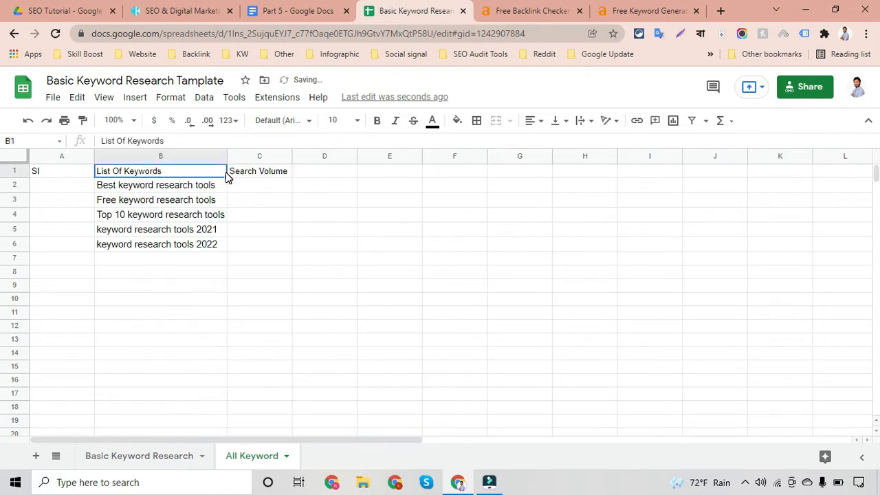
click(240, 192)
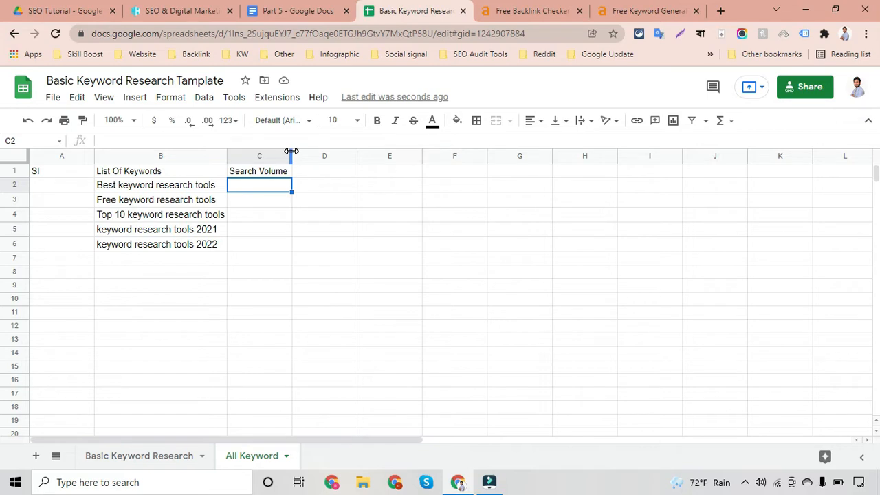
drag(292, 151, 309, 151)
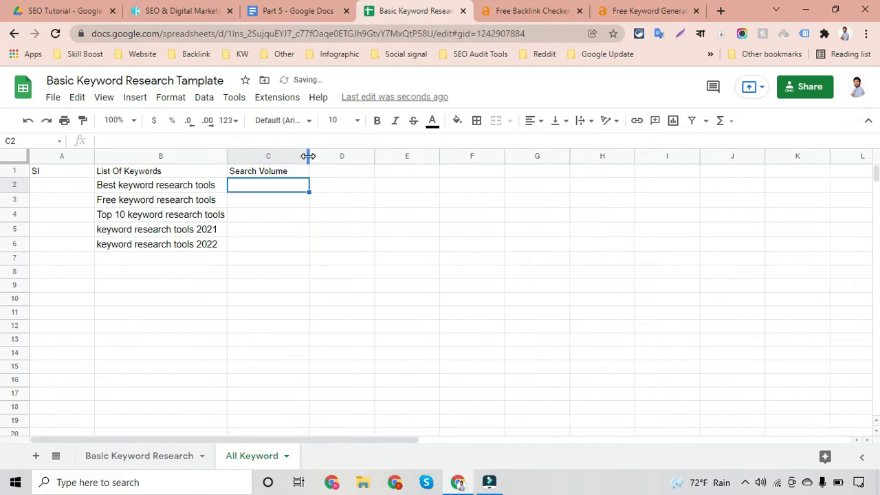
Copy the keyword in B2, search Google for it in a new browser tab and find the related searches below the results
click(131, 190)
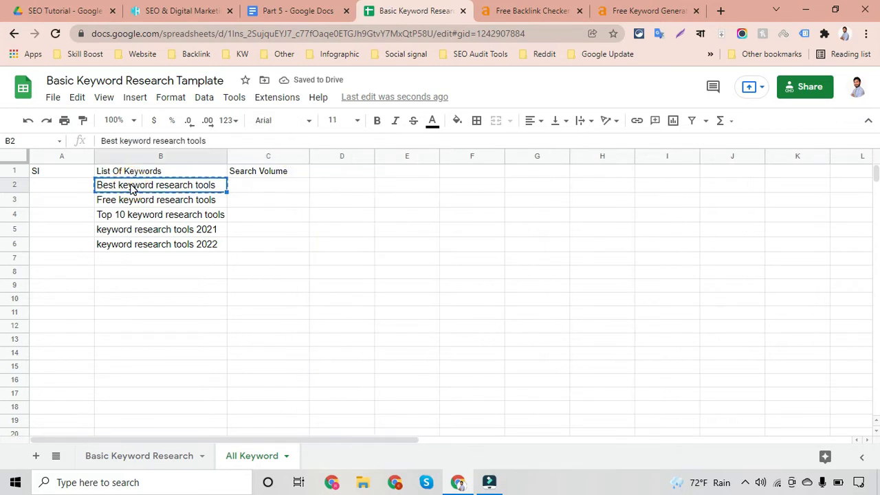
key(ctrl+c)
click(720, 10)
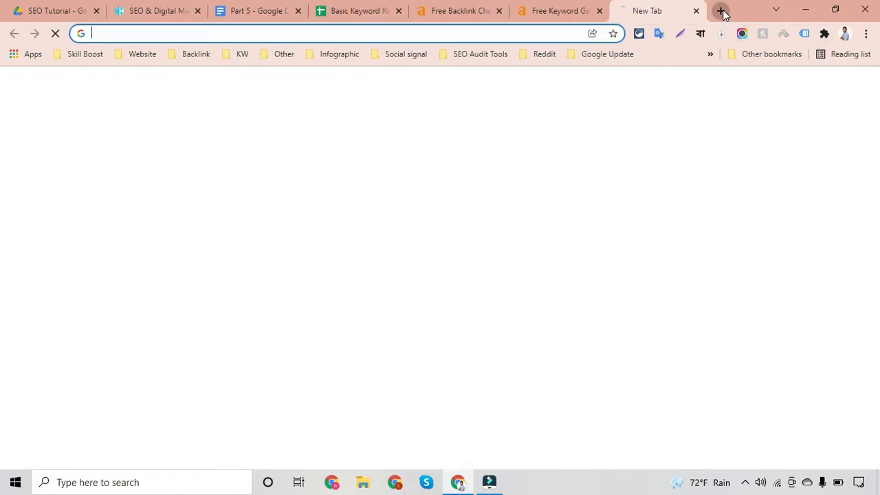
key(ctrl+v)
key(Return)
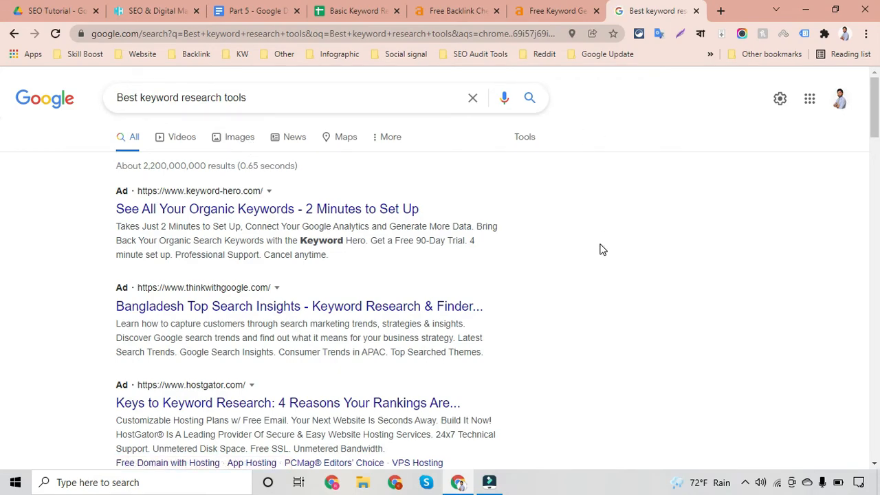
scroll(602, 249, down, 5)
scroll(602, 250, down, 10)
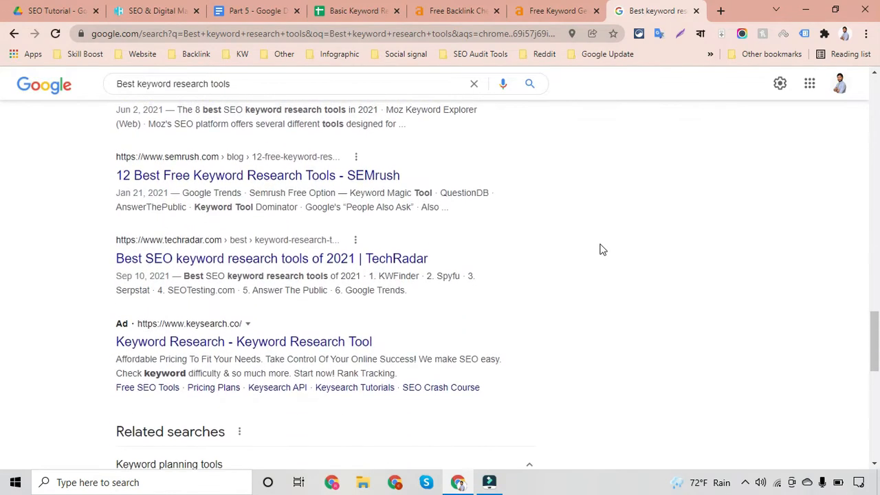
scroll(602, 249, down, 5)
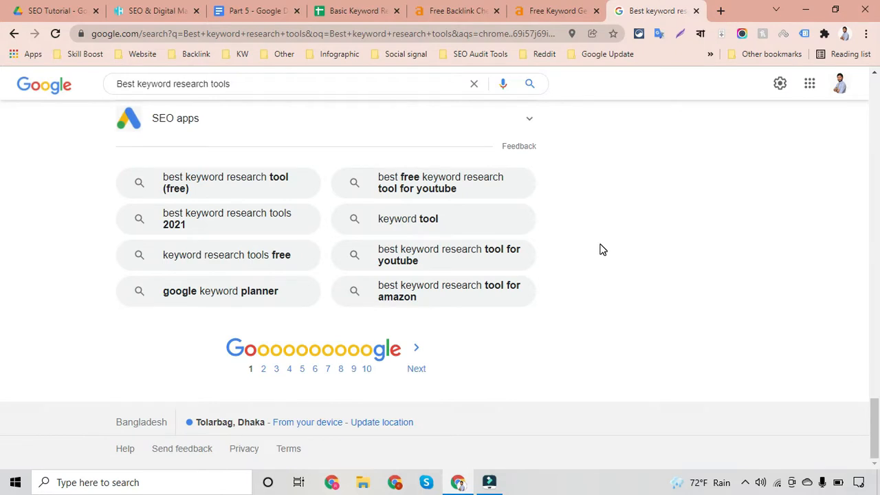
right_click(176, 183)
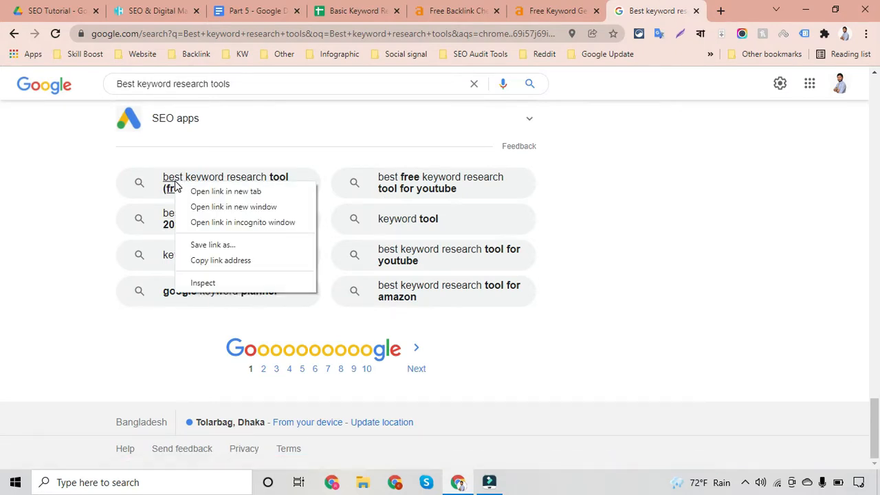
click(140, 253)
click(140, 254)
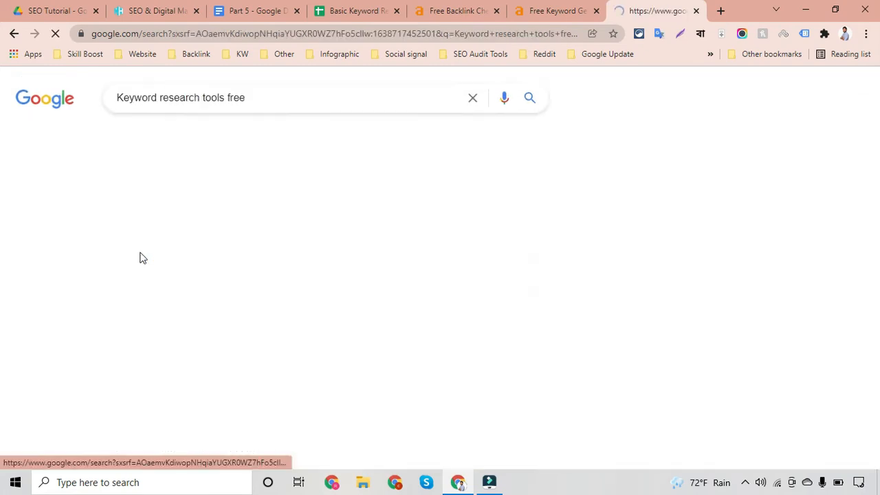
click(14, 34)
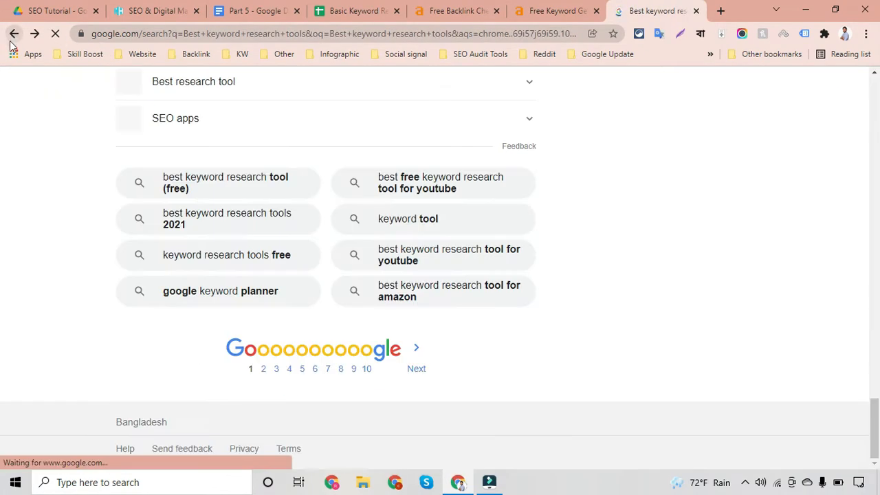
Copy all eight related searches below the Google results and paste them into a new Notepad document
click(93, 171)
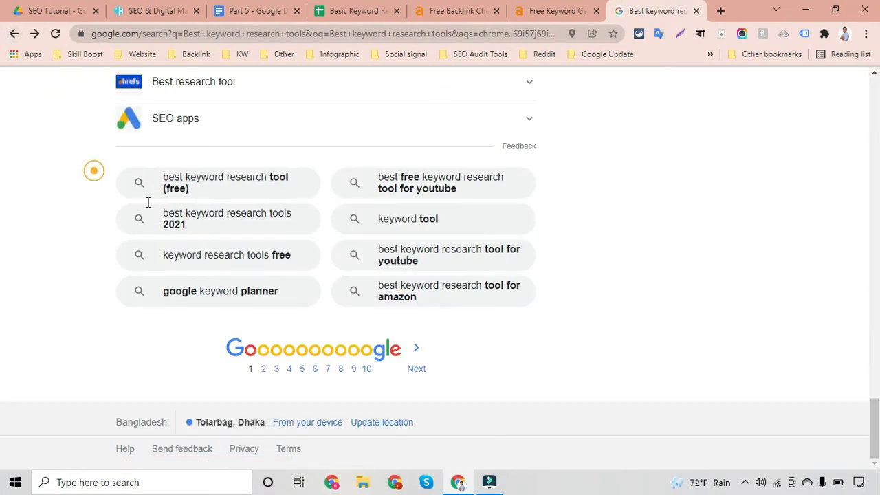
drag(147, 202, 450, 315)
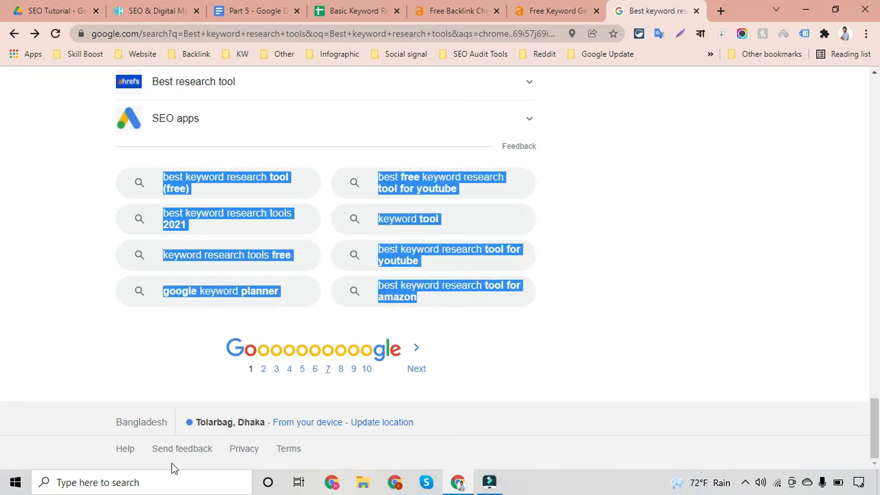
click(156, 483)
text(note)
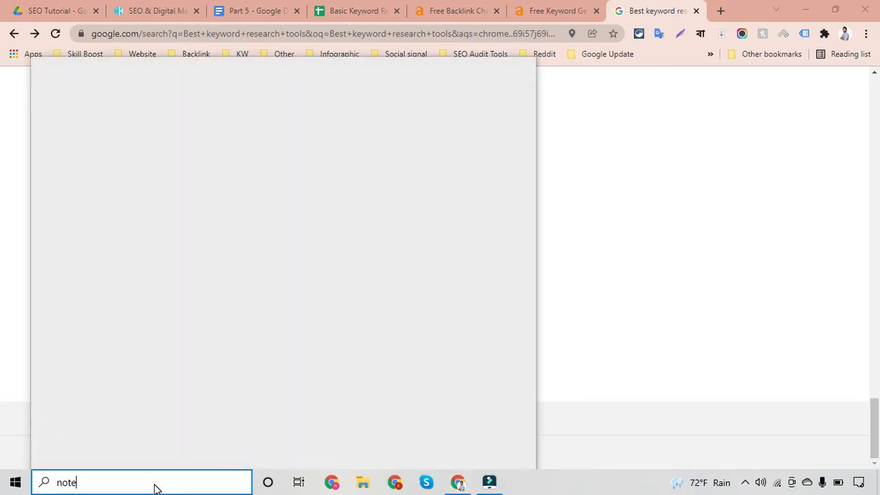
click(130, 141)
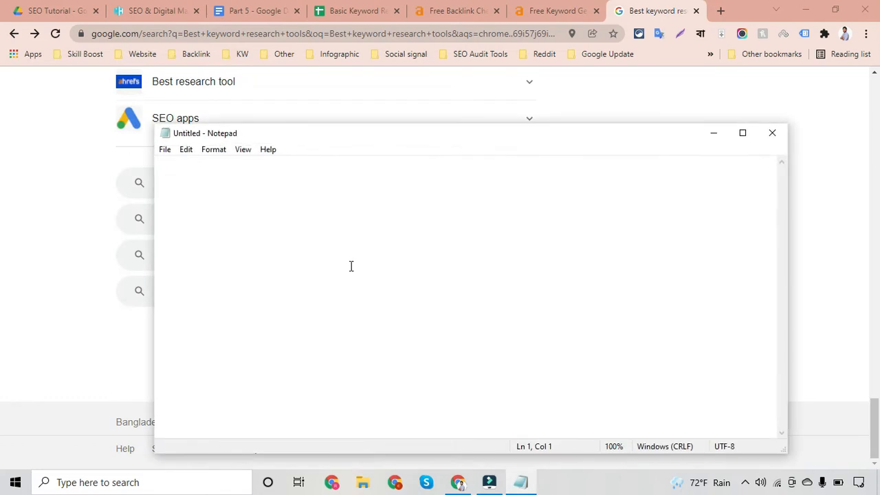
key(ctrl+v)
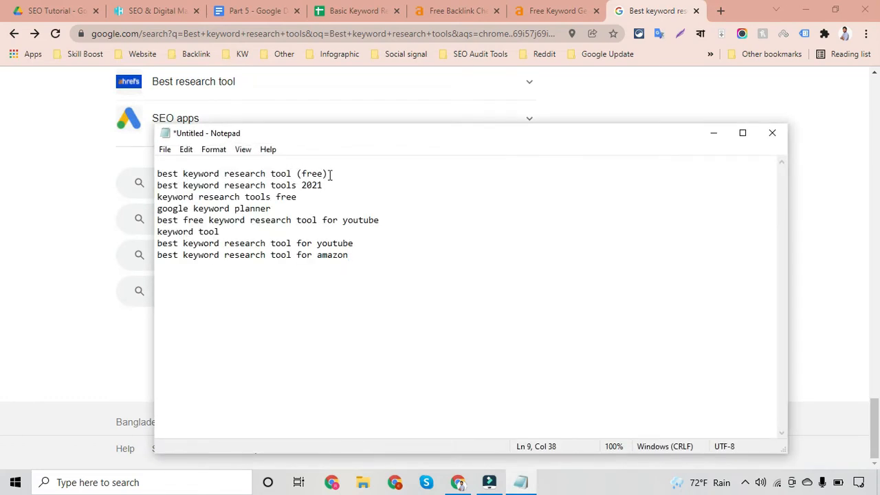
Copy the full keyword list from Notepad and paste it into the All Keyword sheet starting at cell B8
drag(328, 174, 158, 176)
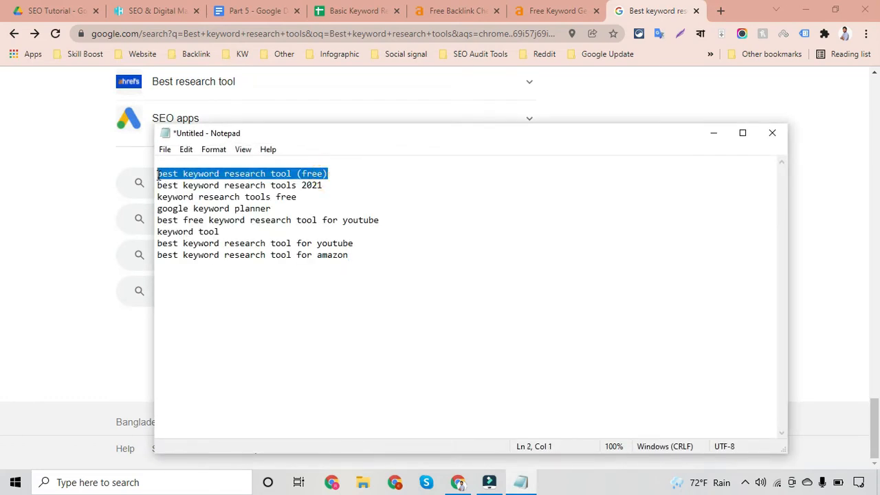
click(353, 259)
drag(333, 259, 156, 174)
key(ctrl+c)
click(338, 12)
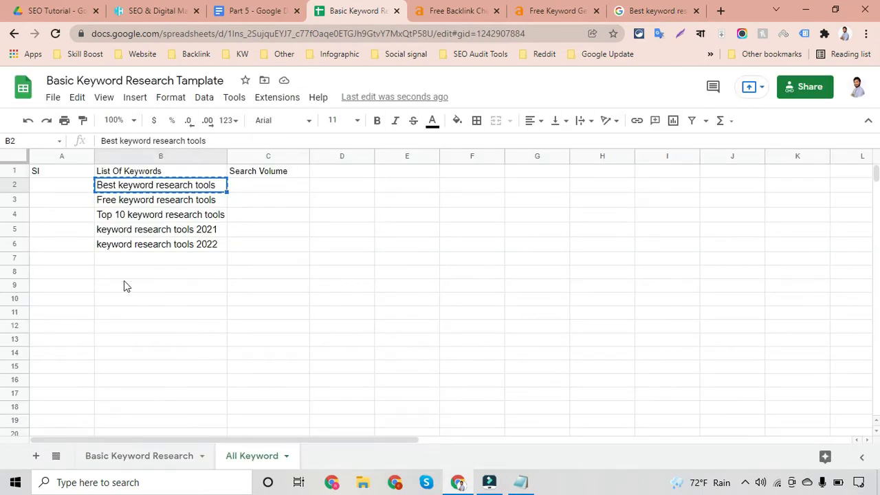
click(124, 275)
key(ctrl+v)
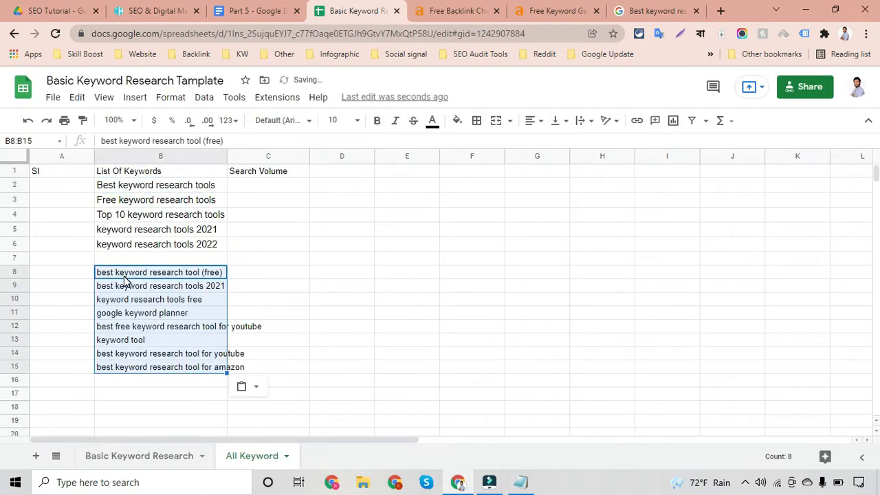
Fill the empty cell B7 with light green to separate the original keywords from the pasted ones
click(145, 260)
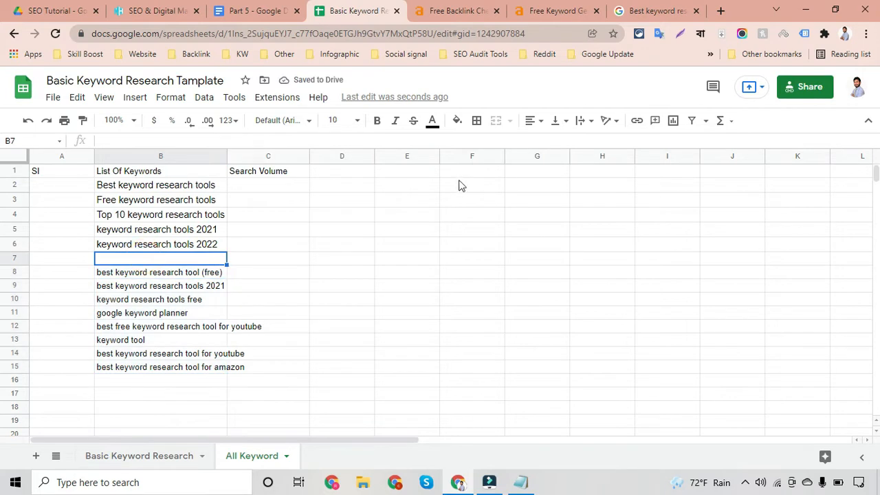
click(457, 121)
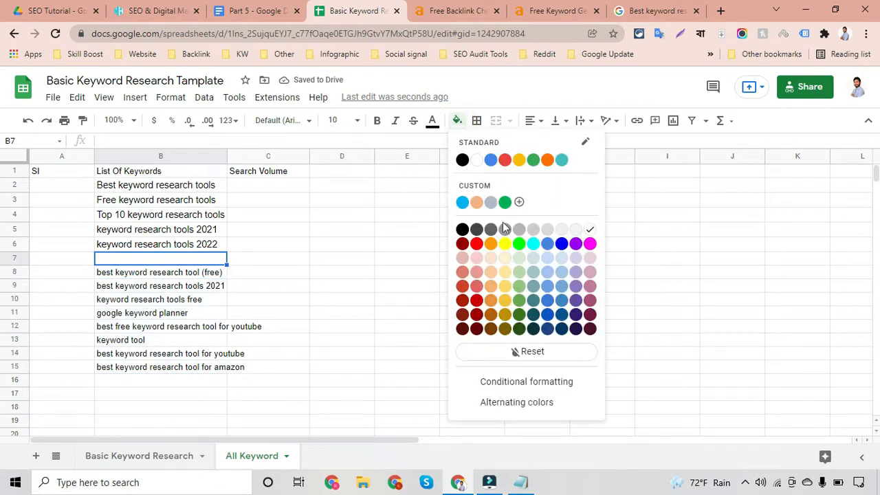
click(520, 274)
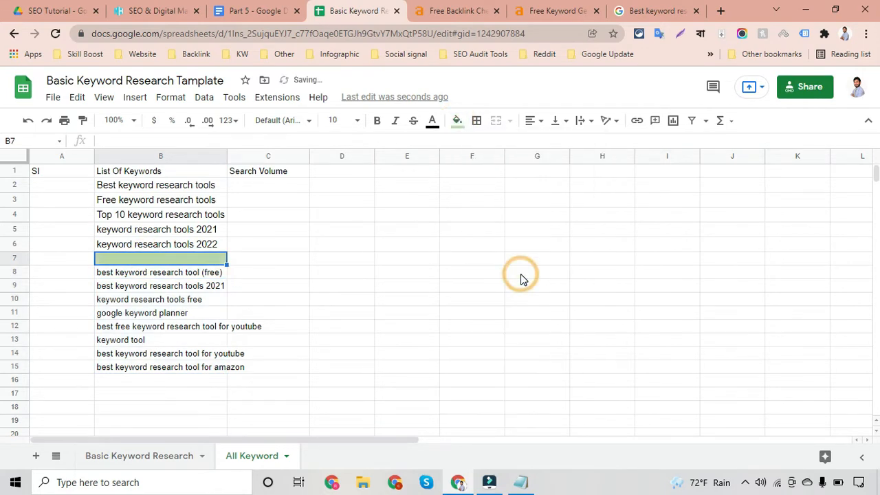
click(314, 288)
Clear "google keyword planner" from B11 and check the remaining pasted keywords down to B15
click(151, 301)
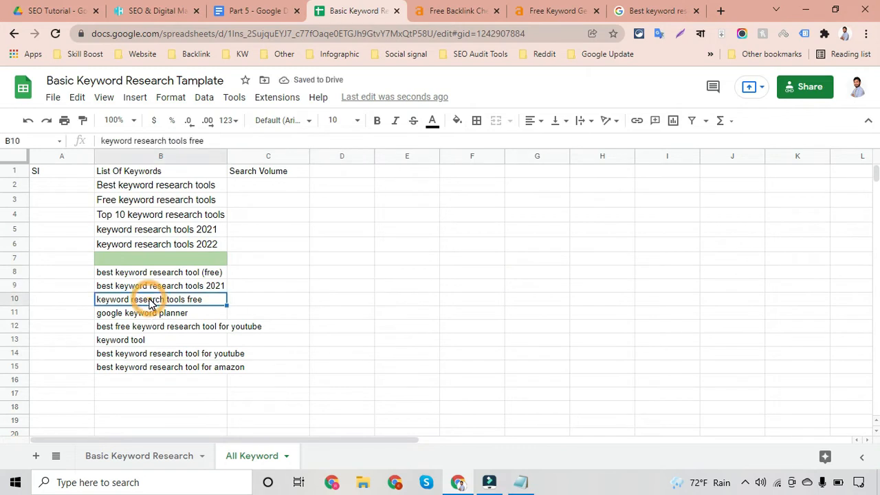
click(156, 313)
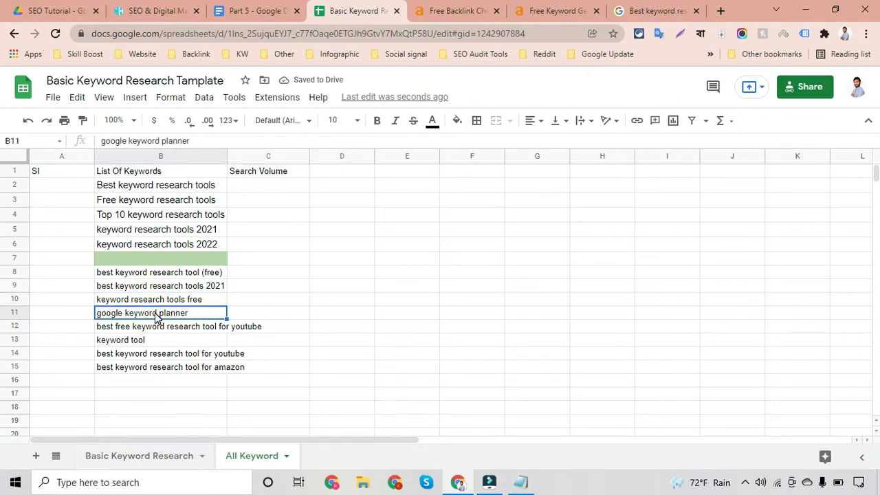
key(Delete)
click(155, 328)
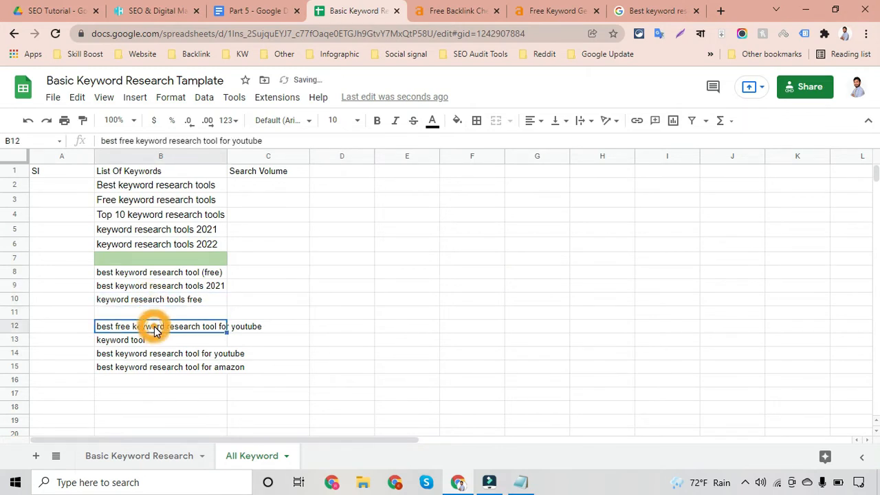
click(150, 343)
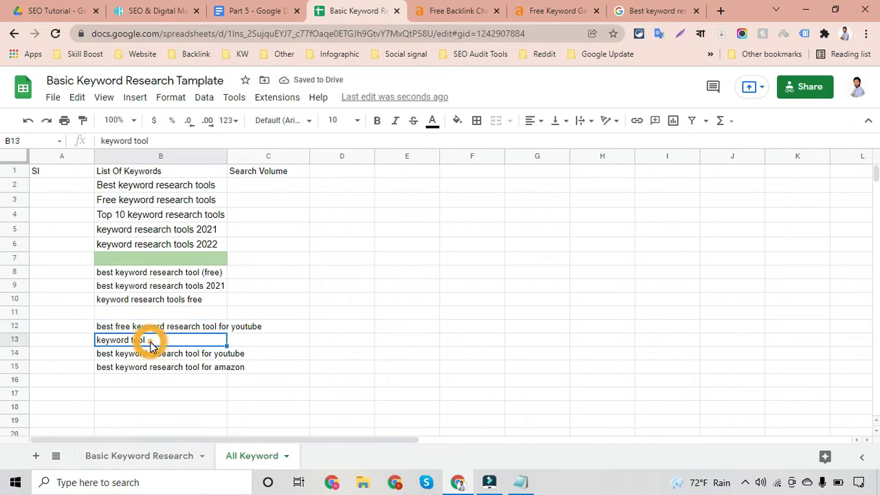
click(154, 354)
click(154, 370)
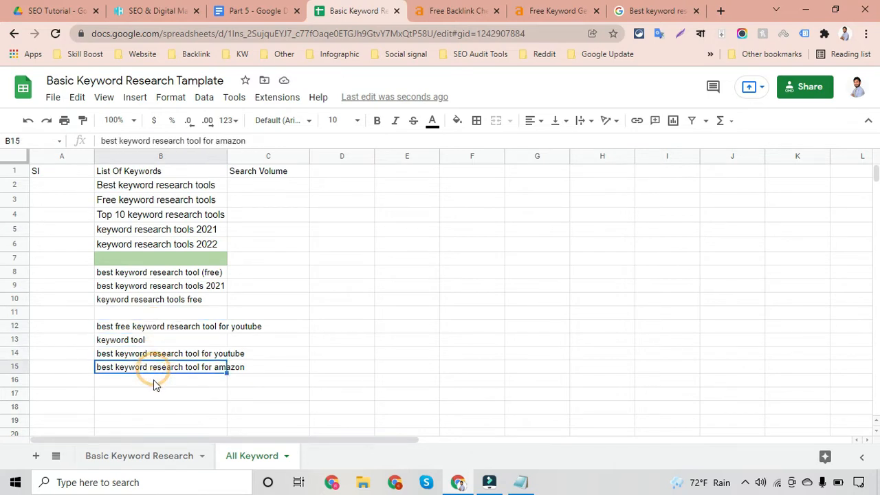
click(154, 382)
click(153, 396)
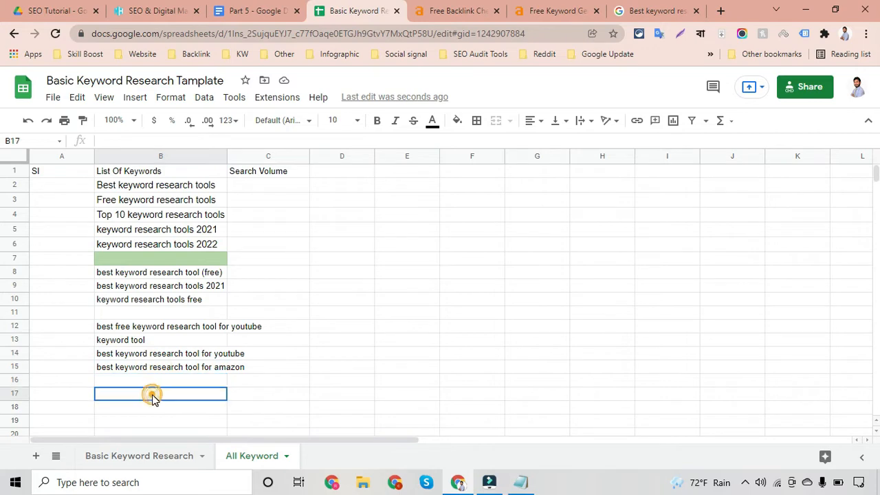
Copy the keyword in B3, search Google for it in the existing results tab and find the related searches below the results
click(177, 206)
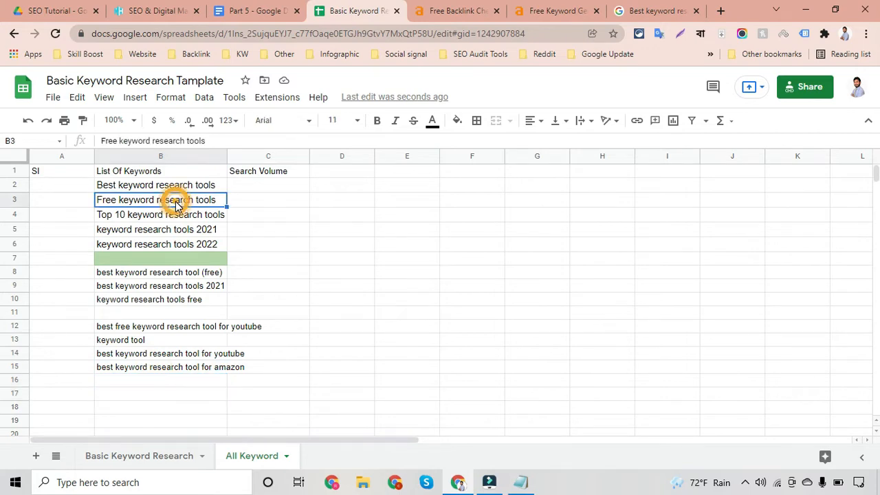
key(ctrl+c)
click(656, 11)
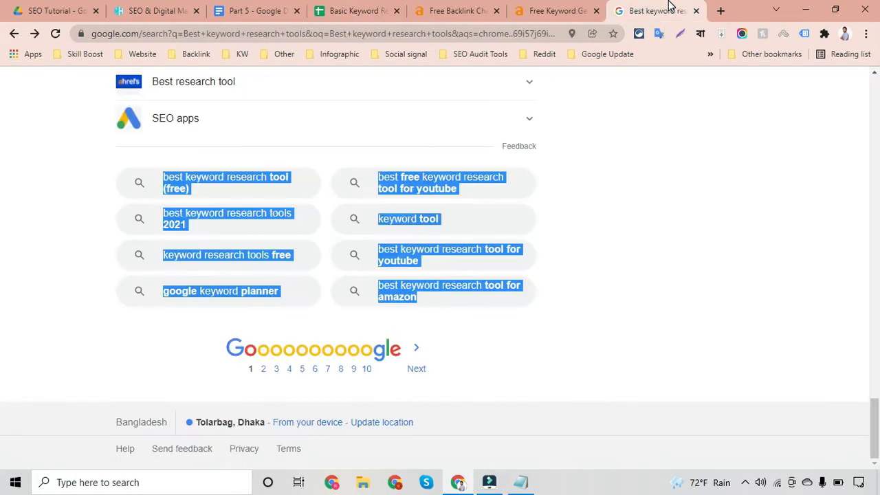
scroll(117, 210, up, 15)
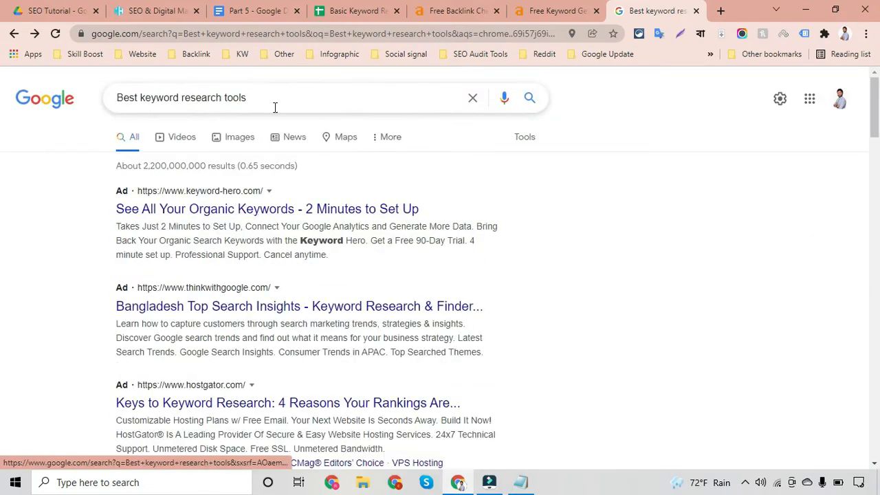
triple_click(285, 97)
key(ctrl+v)
key(Return)
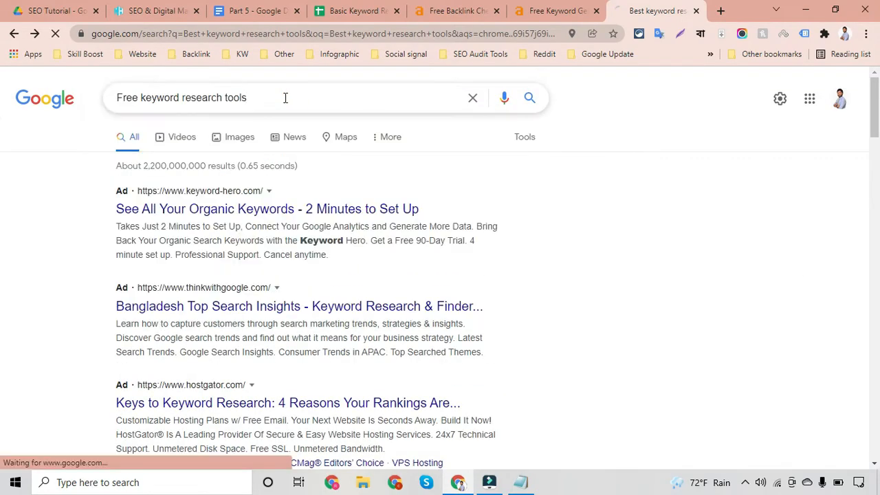
scroll(12, 309, down, 20)
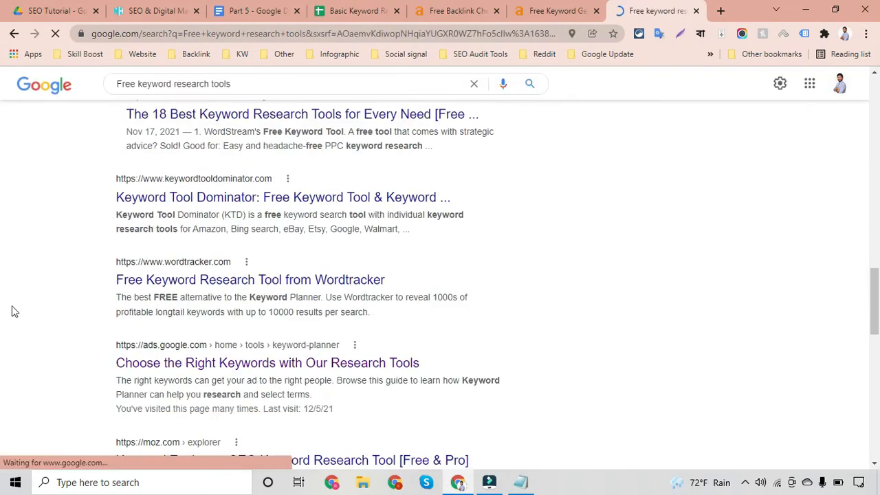
scroll(12, 308, up, 1)
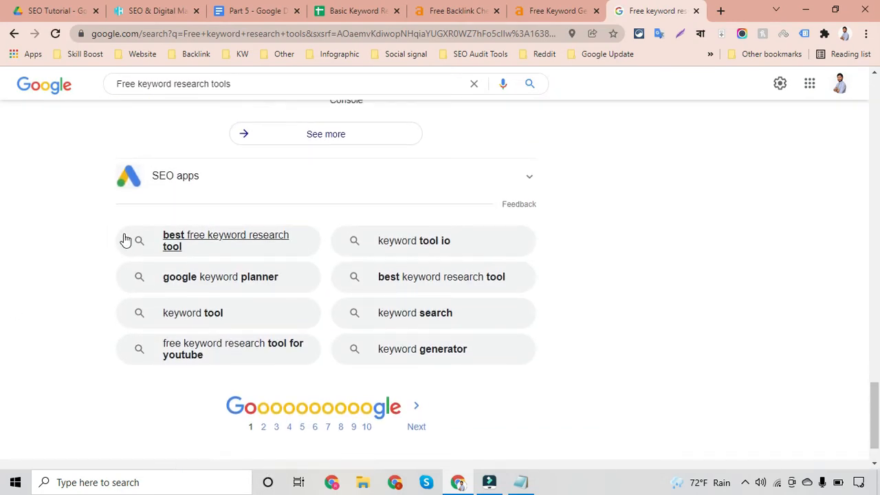
Copy the related searches for "Free keyword research tools" and paste them into the All Keyword sheet starting at cell B16
drag(105, 229, 476, 358)
click(335, 6)
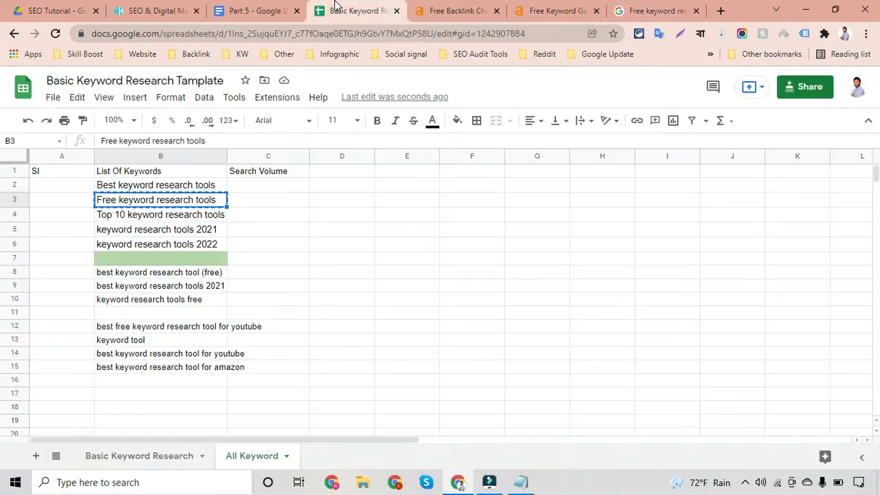
scroll(140, 377, down, 1)
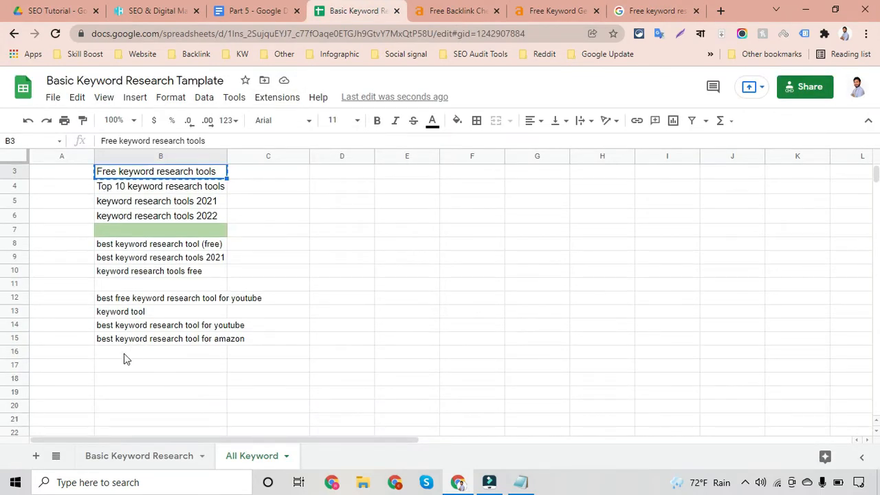
click(125, 353)
key(ctrl+v)
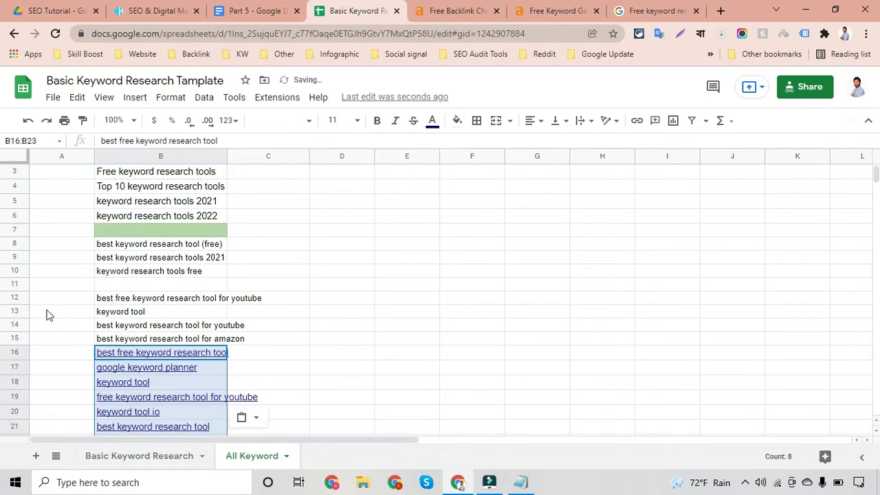
Delete the empty row 11 from the keyword list
right_click(16, 288)
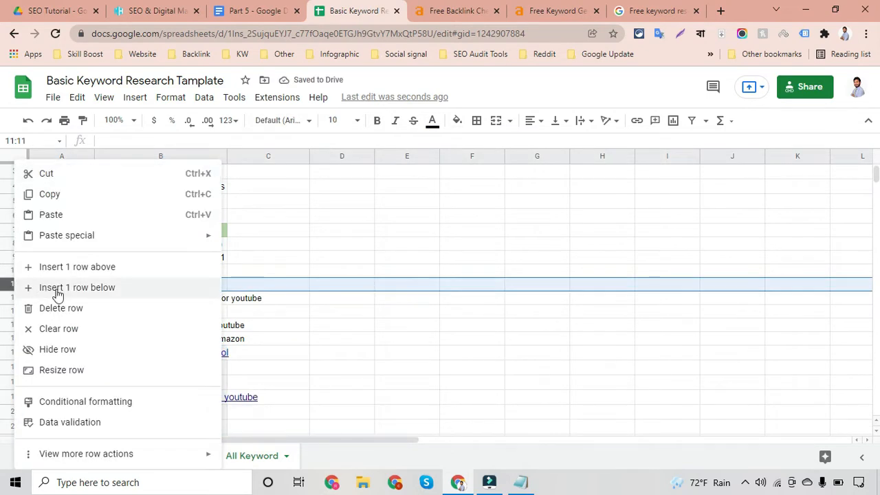
click(148, 302)
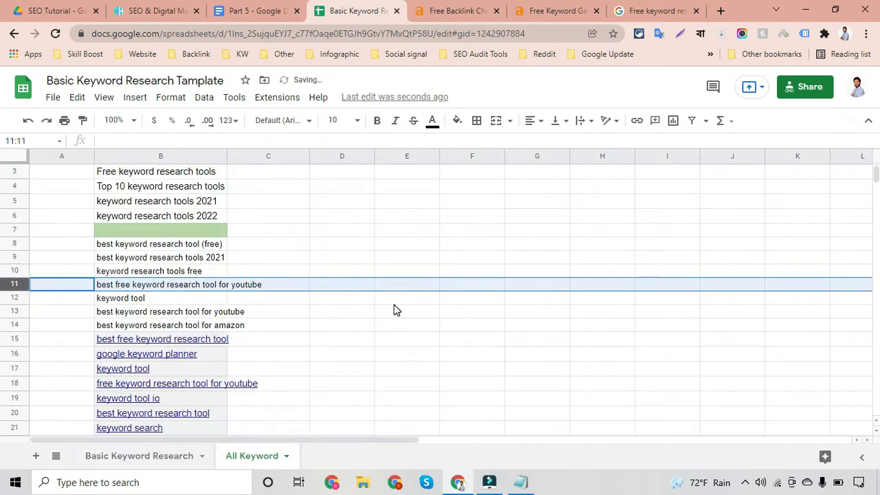
click(394, 304)
Copy the keyword in B4, search Google for it in the existing results tab and find the related searches below the results
scroll(394, 304, down, 2)
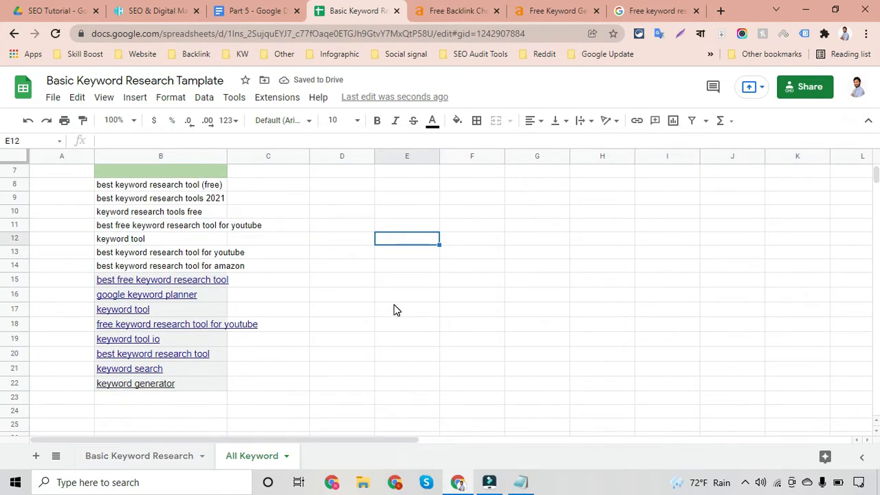
scroll(396, 310, up, 1)
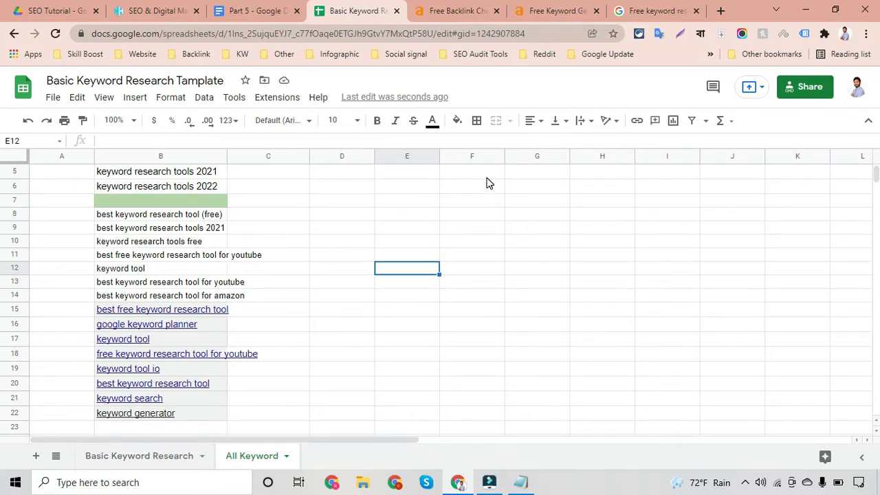
scroll(325, 246, up, 2)
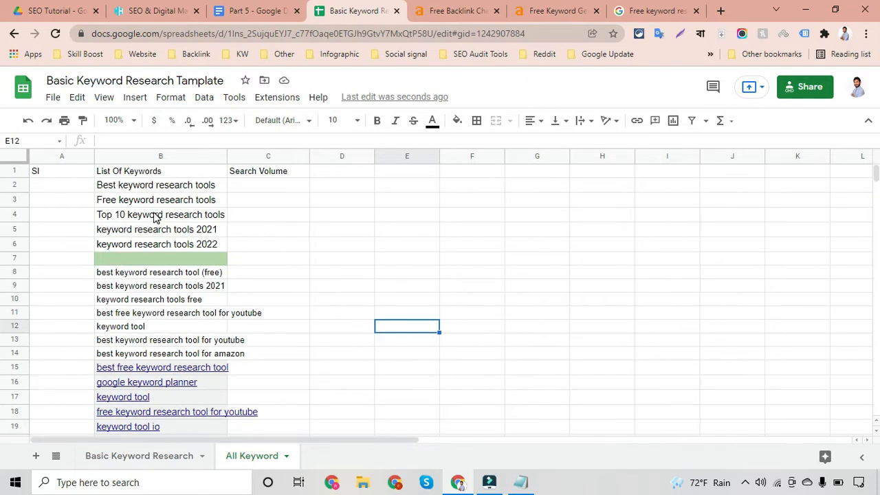
click(156, 217)
key(ctrl+c)
click(677, 5)
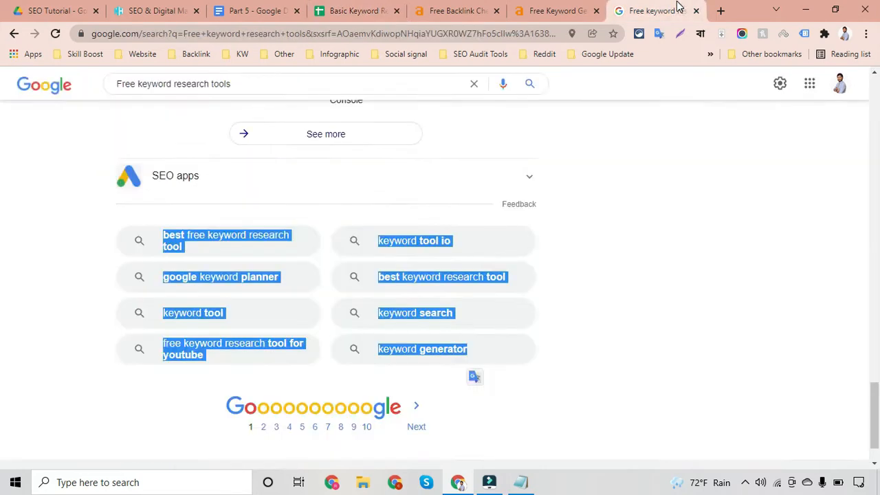
triple_click(256, 83)
key(ctrl+v)
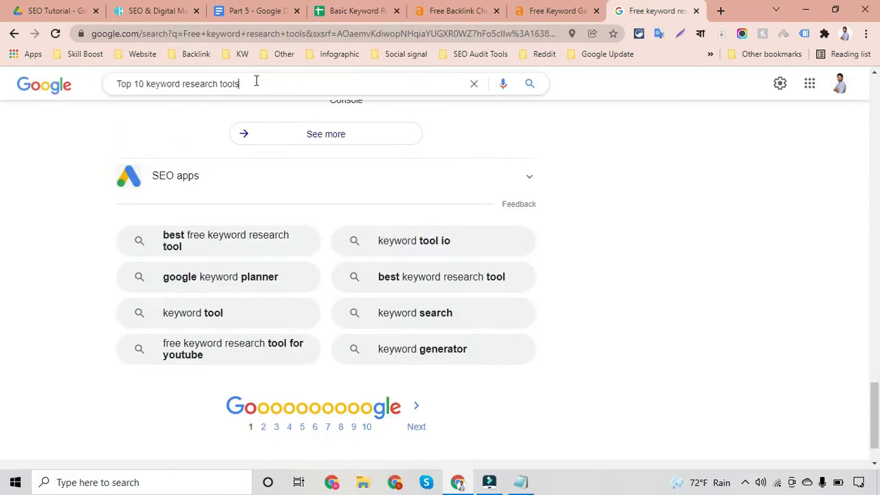
key(Return)
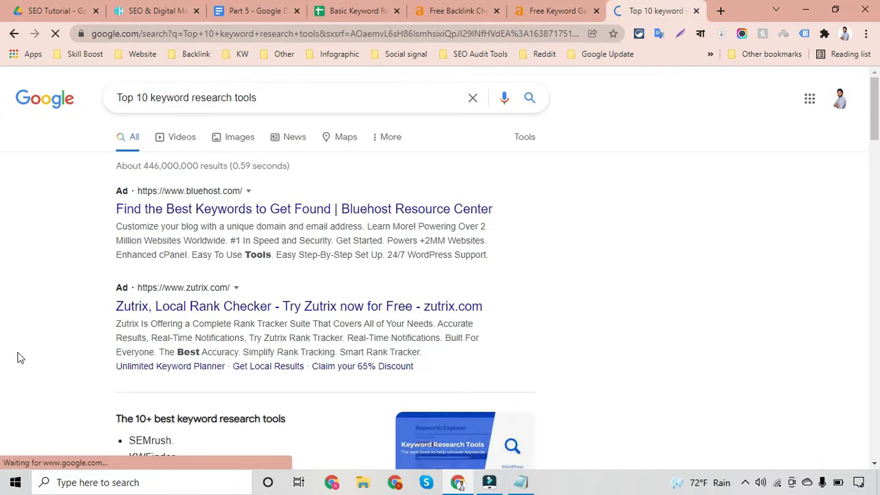
scroll(19, 358, down, 10)
scroll(20, 357, down, 10)
scroll(55, 336, up, 1)
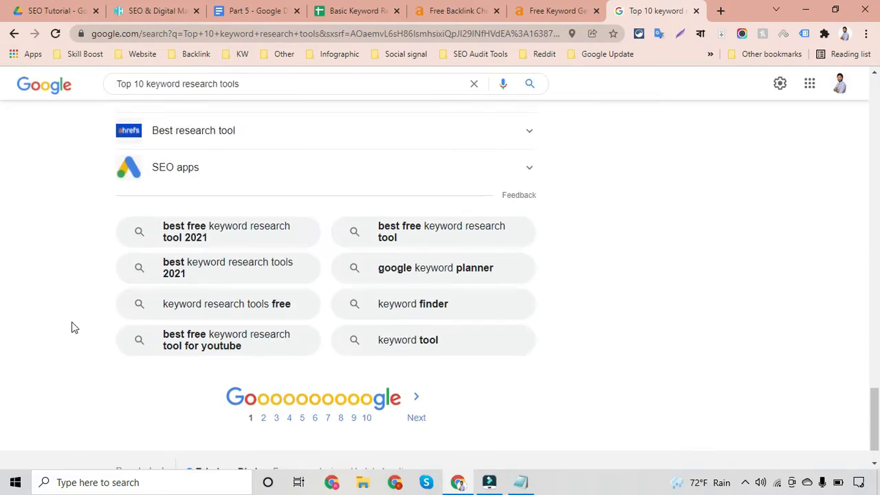
Copy the related searches for "Top 10 keyword research tools" into Notepad in place of its old text, then copy them as plain text
drag(103, 225, 481, 343)
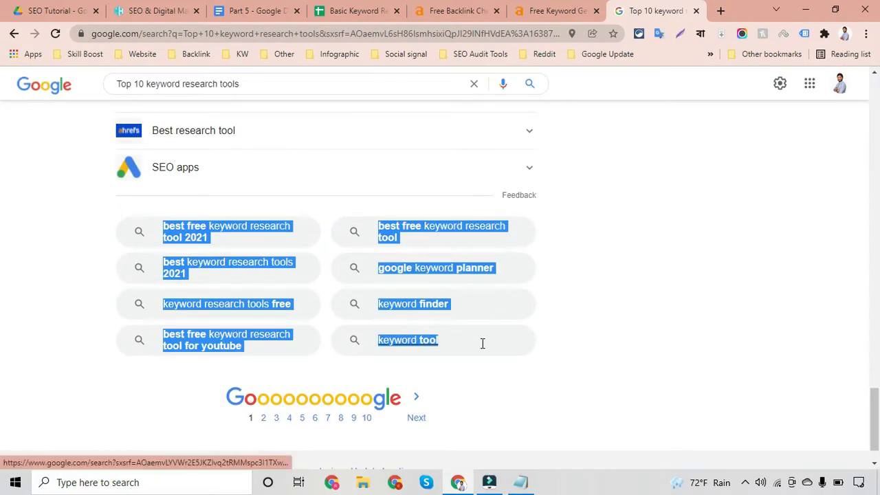
click(520, 482)
click(307, 290)
key(ctrl+a)
key(ctrl+v)
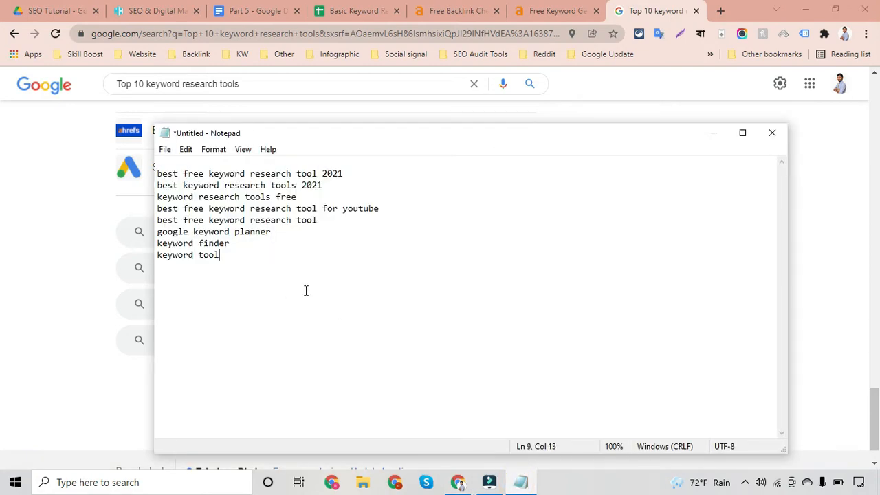
drag(226, 257, 153, 177)
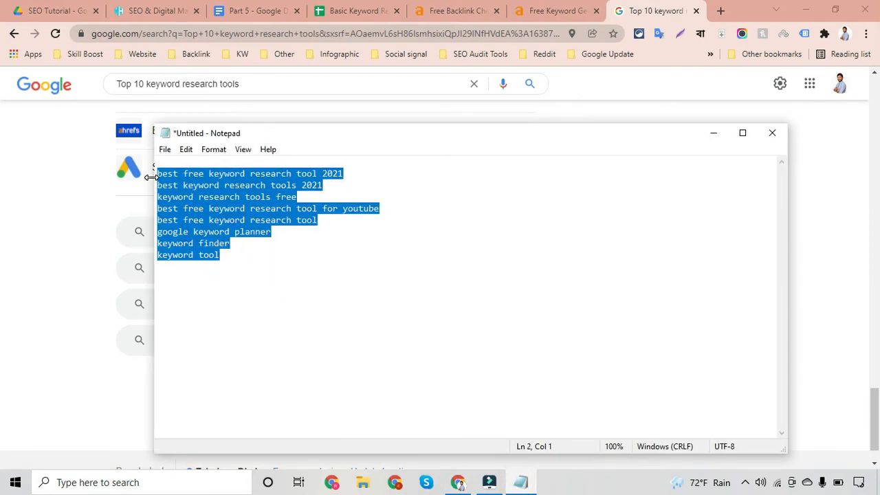
Paste the plain-text keywords into the All Keyword sheet of the spreadsheet starting at cell B23
click(337, 11)
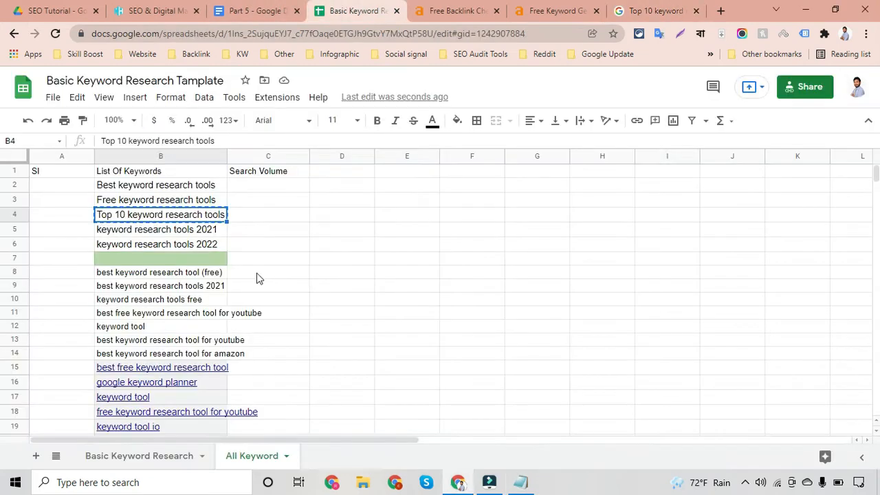
scroll(256, 277, down, 3)
click(132, 374)
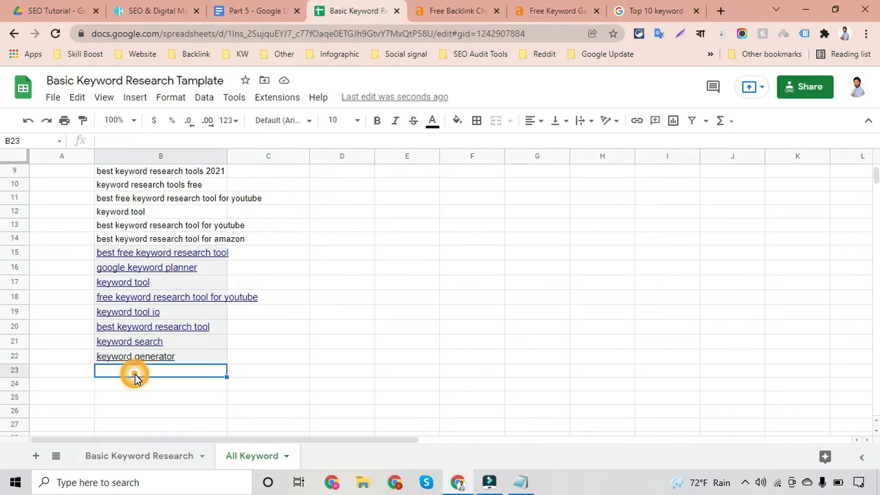
key(ctrl+v)
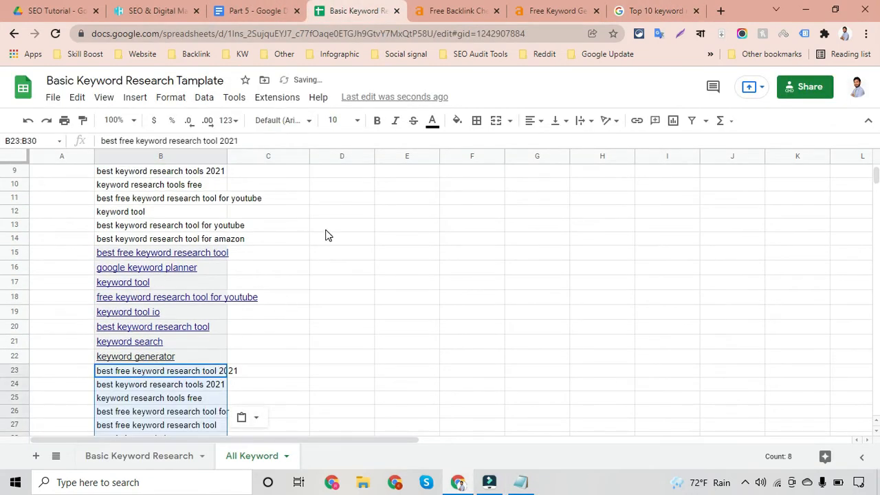
Clear the formatting of the entire List Of Keywords column B
click(161, 164)
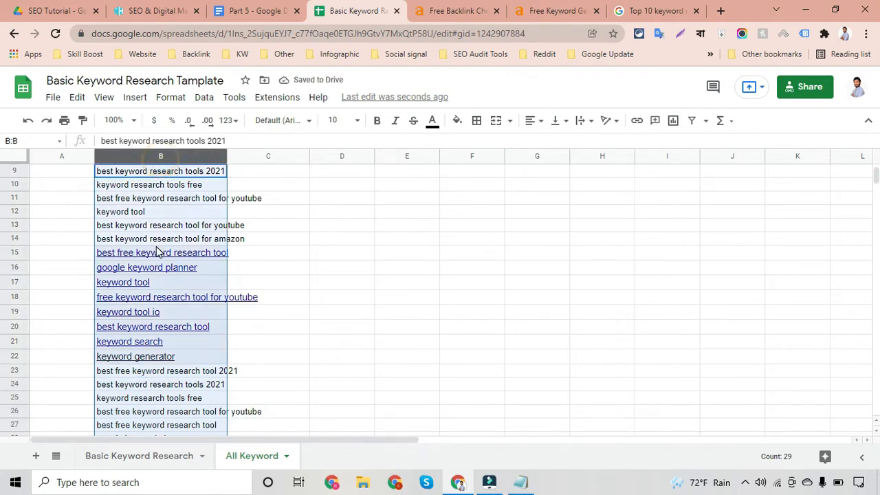
right_click(161, 252)
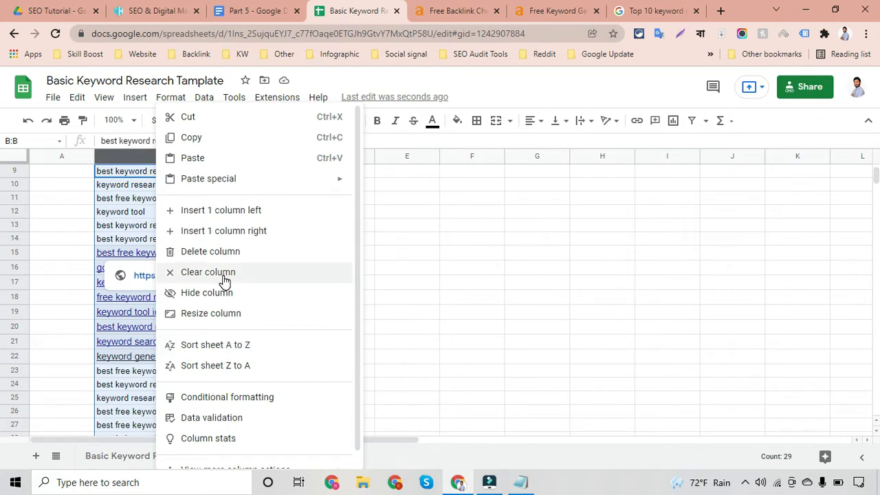
scroll(252, 280, down, 1)
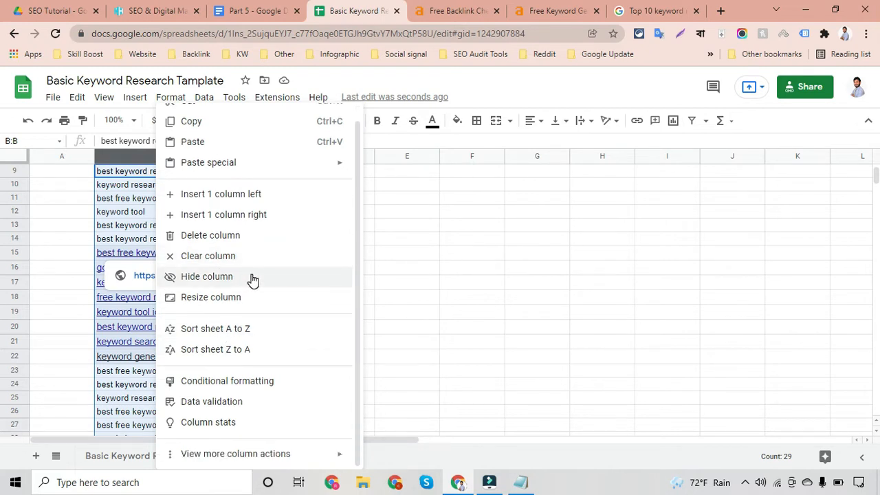
scroll(251, 280, up, 1)
click(326, 279)
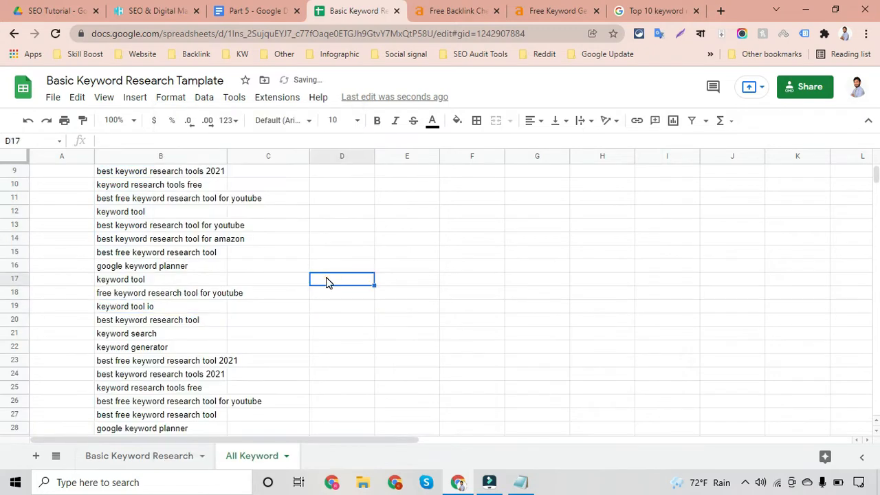
Fill the empty separator cell B7 with light blue
scroll(327, 281, up, 3)
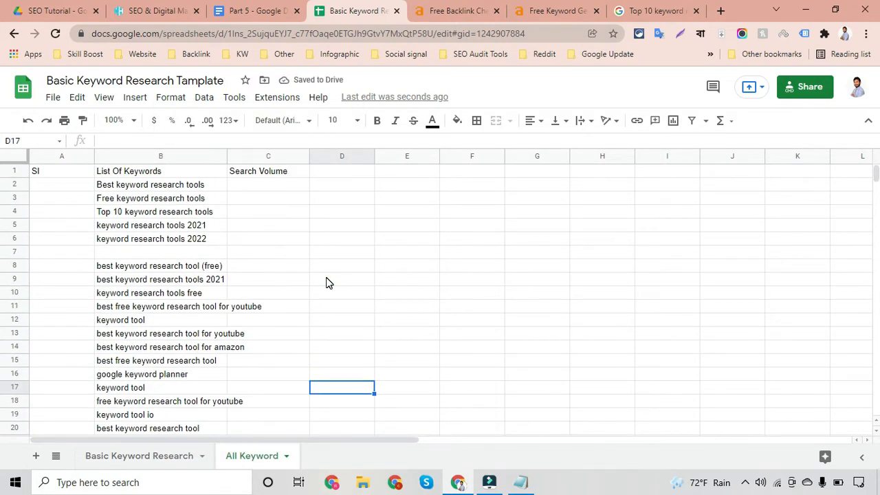
scroll(327, 282, down, 4)
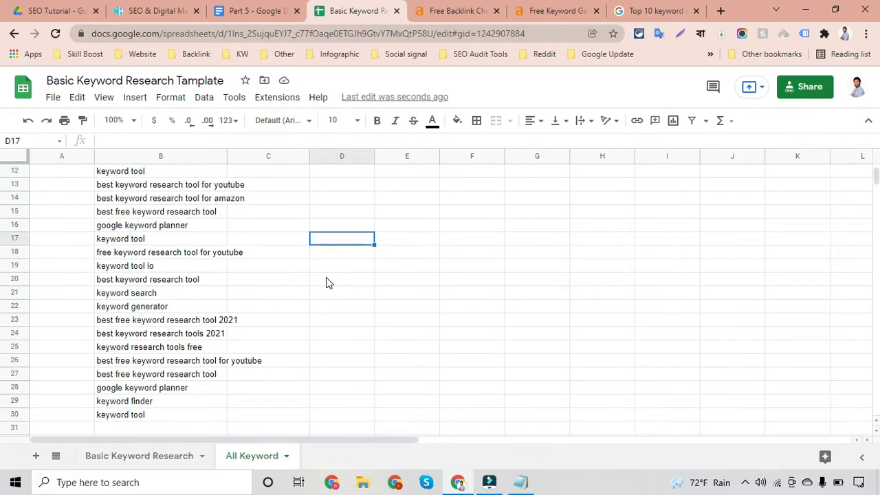
scroll(327, 282, up, 3)
scroll(327, 281, up, 2)
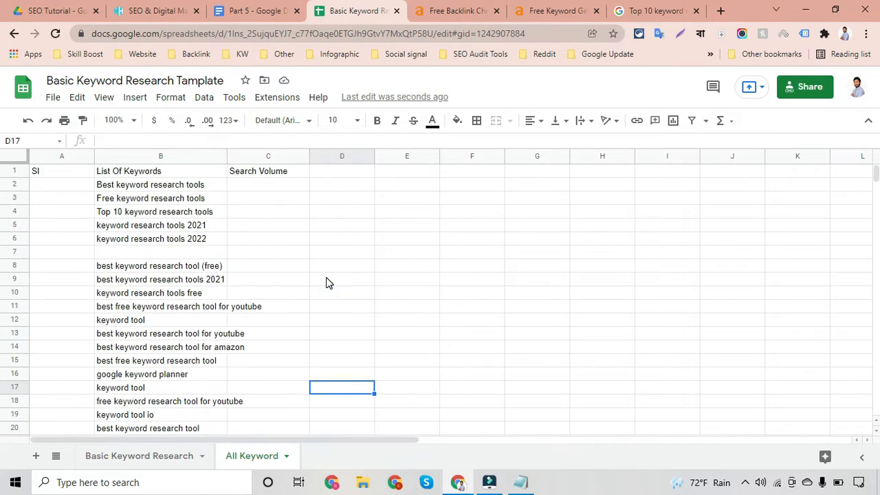
scroll(327, 281, down, 1)
scroll(327, 281, up, 1)
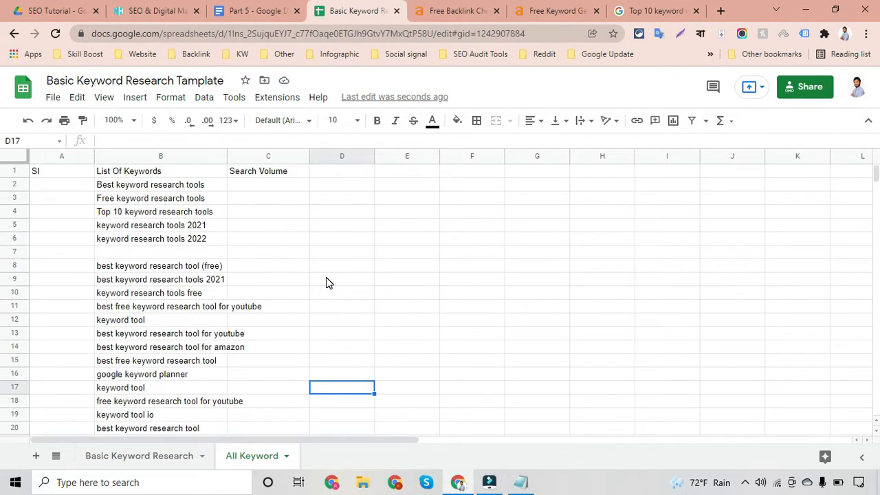
click(130, 253)
click(456, 120)
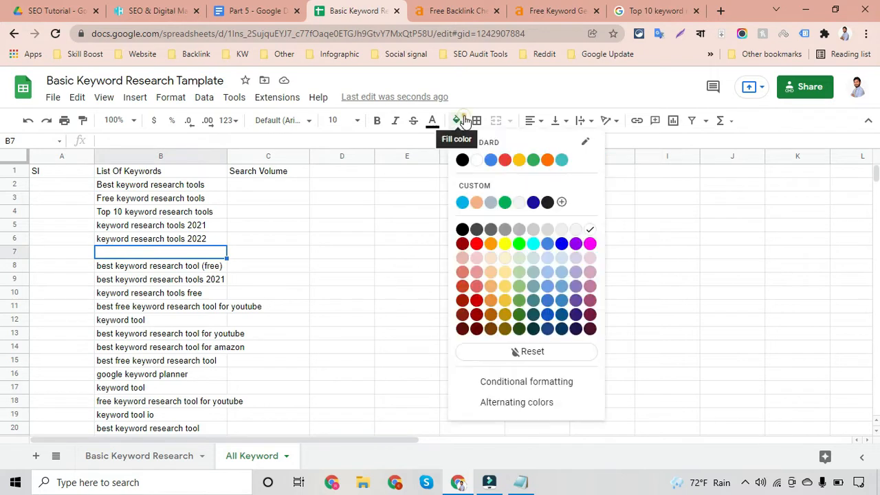
click(547, 272)
drag(302, 256, 350, 320)
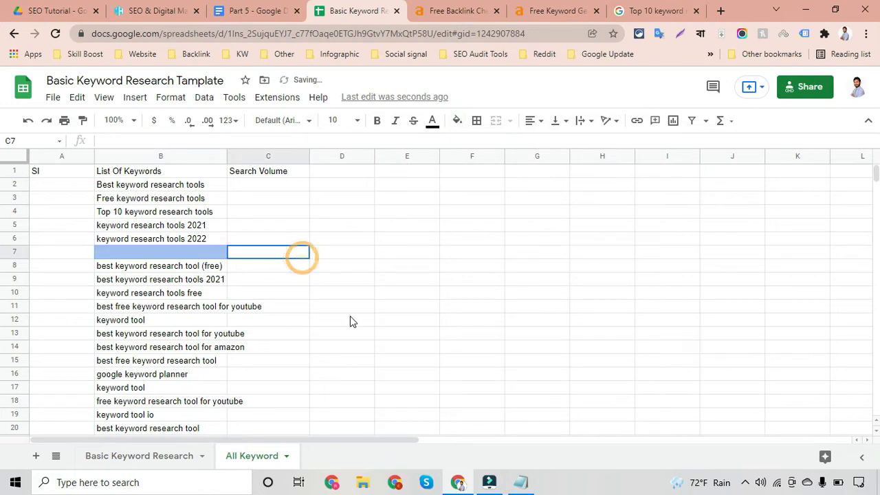
Clear "google keyword planner" from B28 and "keyword finder" from B29
scroll(349, 320, down, 3)
click(350, 321)
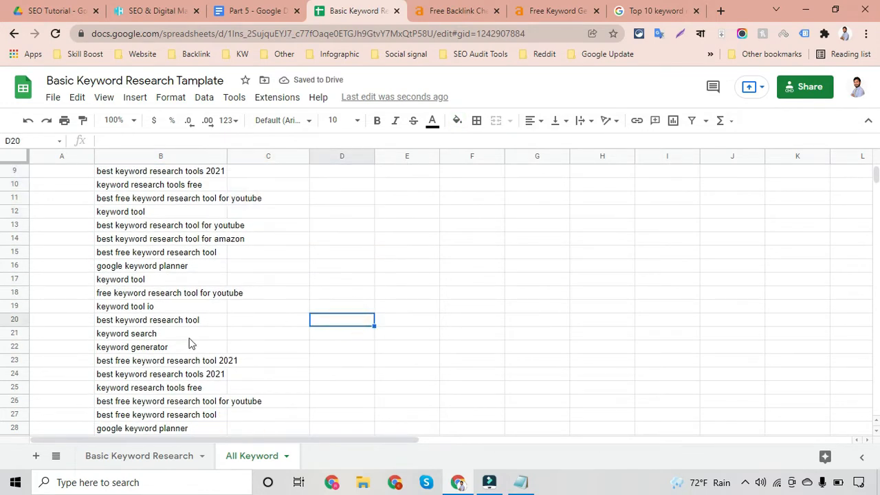
scroll(191, 343, down, 3)
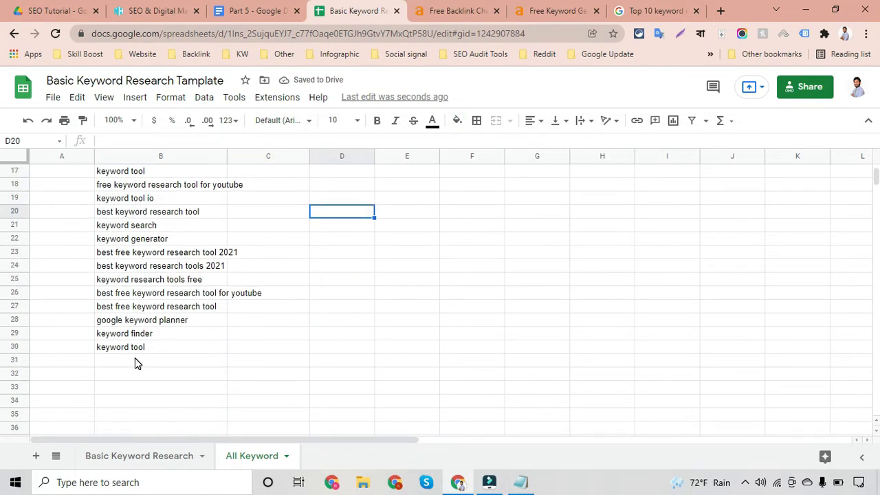
click(136, 362)
click(165, 334)
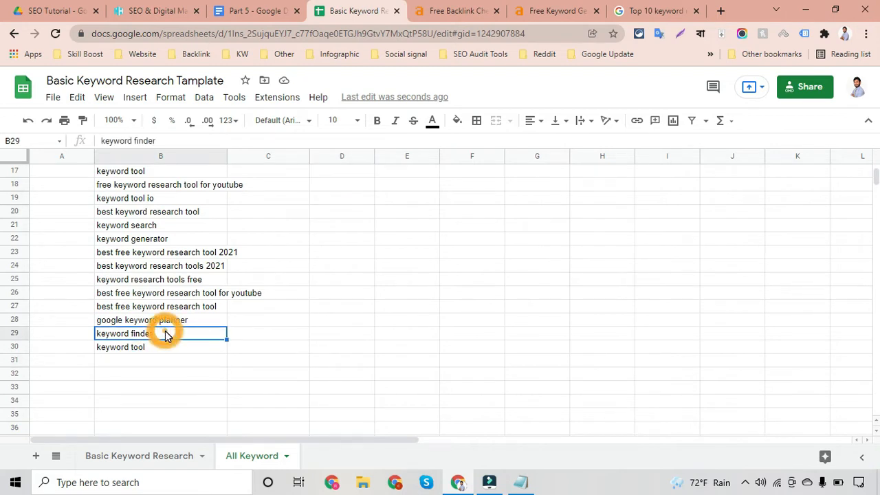
key(BackSpace)
text(\)
key(Up)
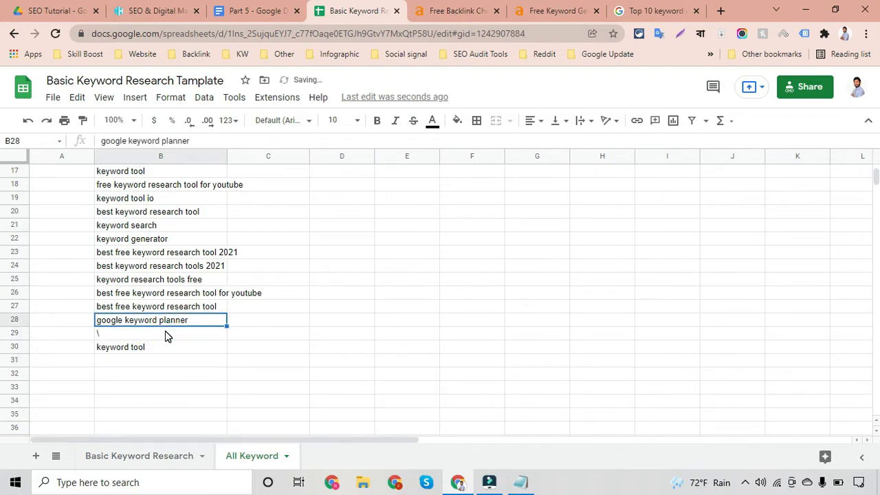
click(165, 333)
key(Delete)
key(Up)
key(Delete)
click(162, 359)
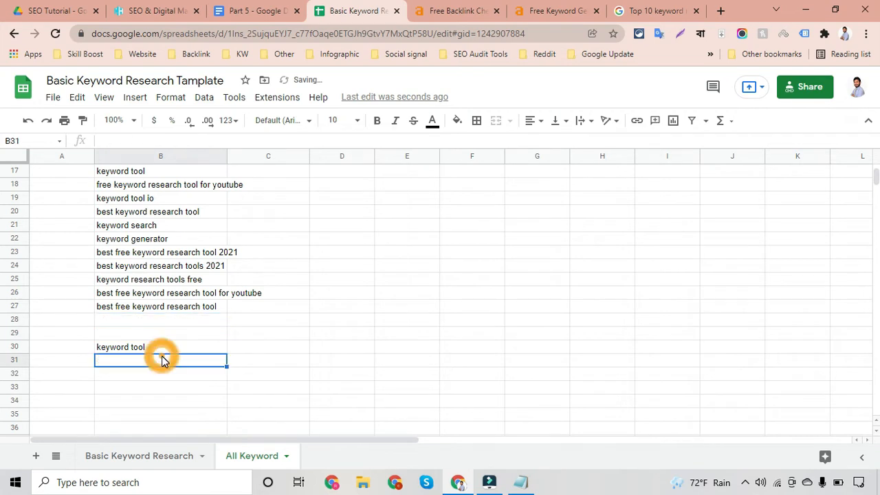
Clear "keyword tool io" from B19 and "keyword search" from B21
scroll(280, 316, up, 1)
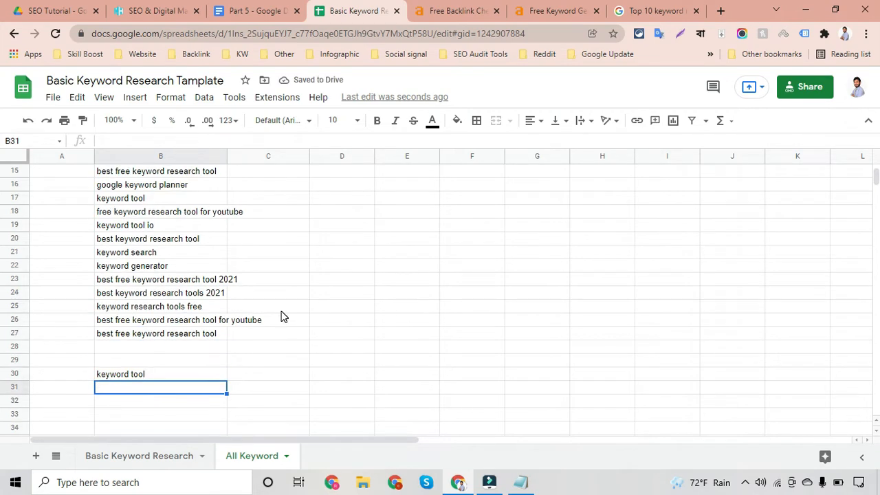
click(172, 201)
click(173, 228)
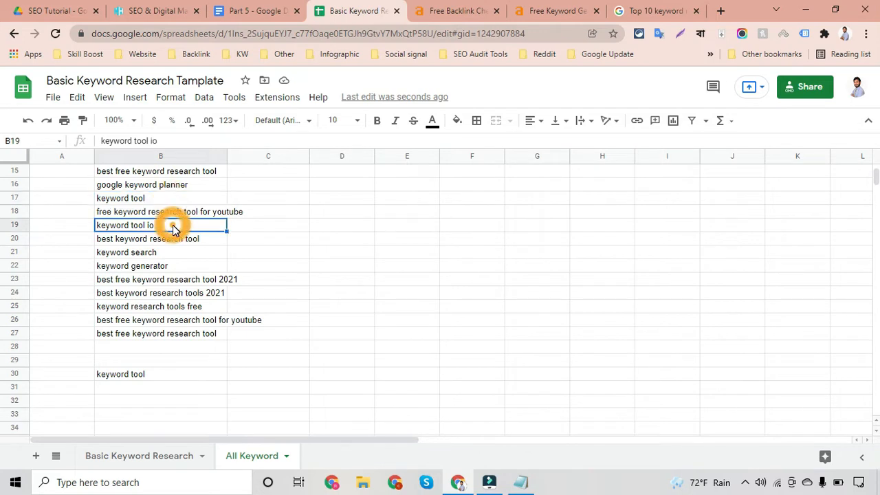
key(Delete)
click(177, 242)
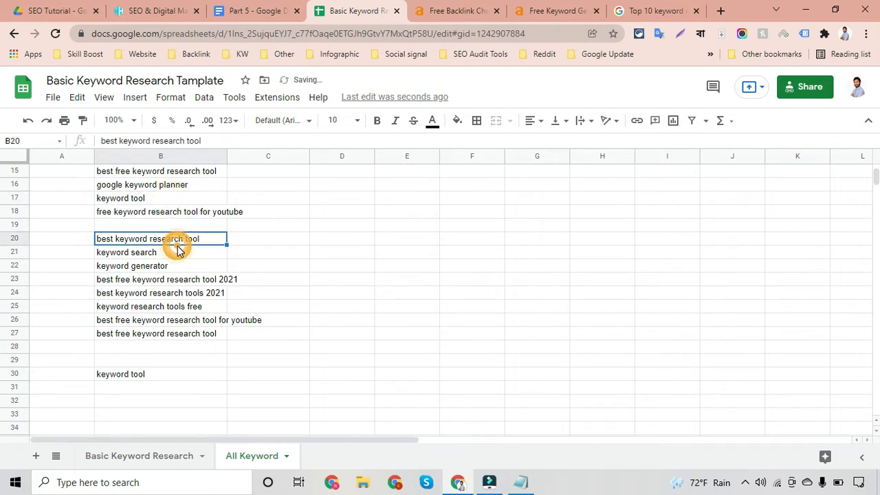
click(177, 254)
key(Delete)
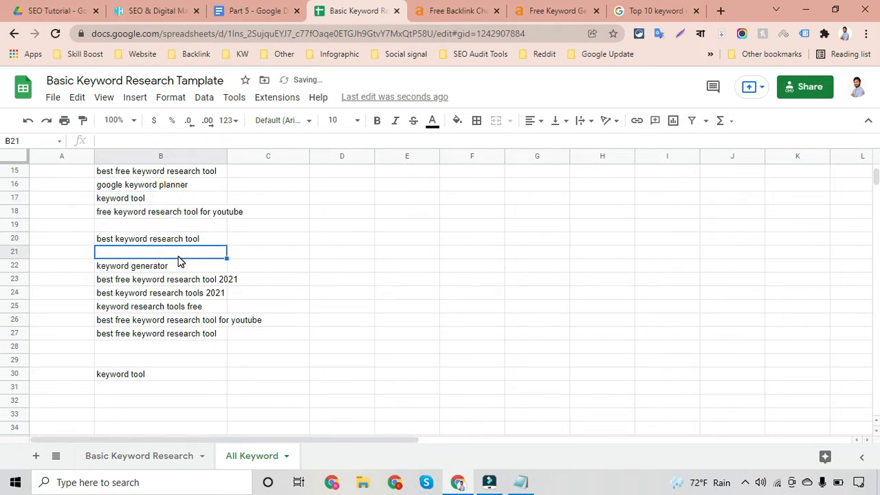
click(181, 268)
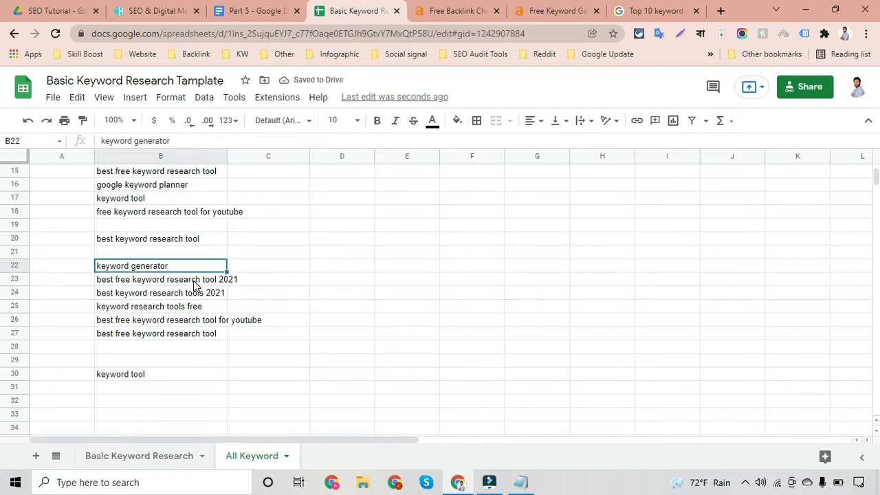
click(193, 280)
Move "keyword tool" from B30 up to the empty cell B28
click(135, 380)
key(ctrl+c)
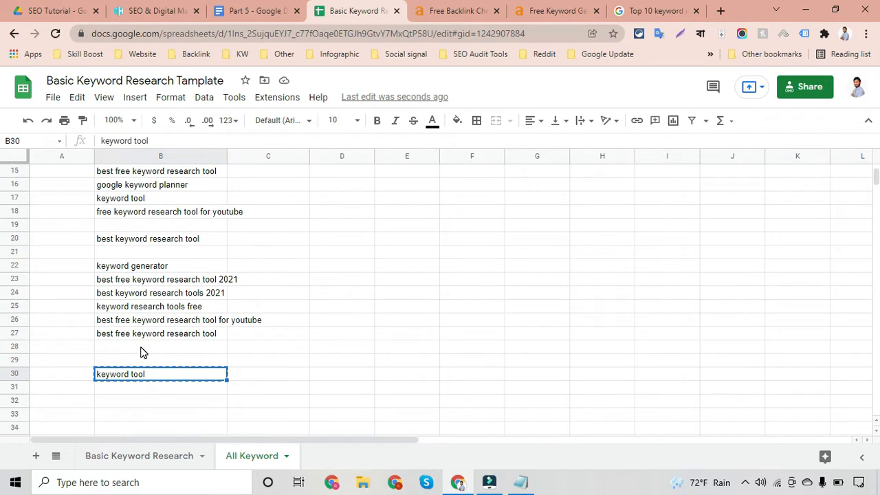
click(141, 352)
key(ctrl+v)
scroll(336, 323, up, 3)
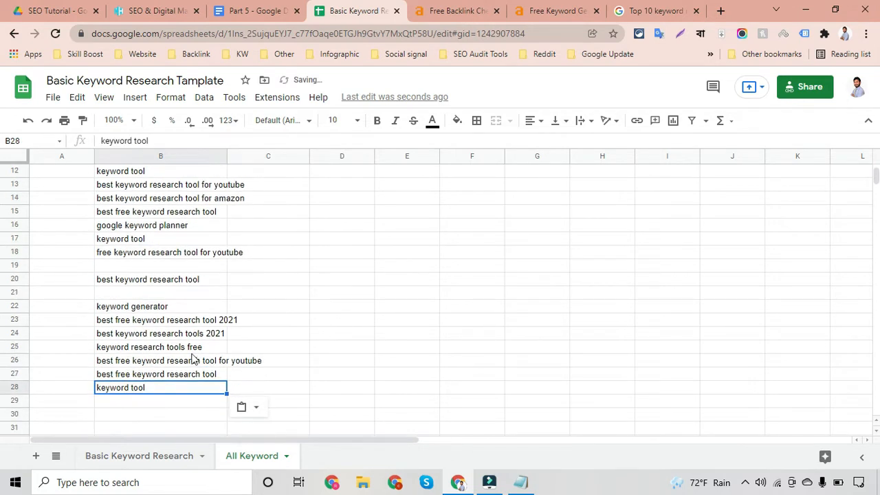
Clear "keyword tool" from B28 and move "best keyword research tool" from B20 down to the empty cell B21
key(Delete)
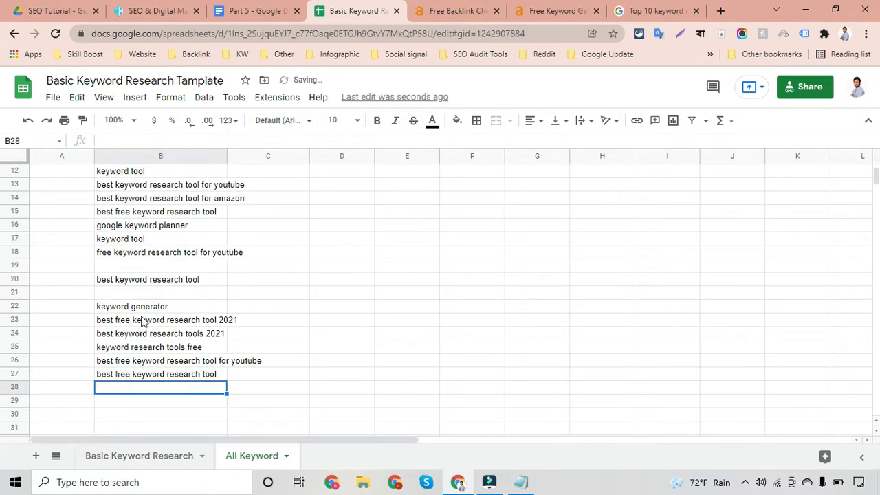
click(144, 279)
key(ctrl+x)
click(138, 298)
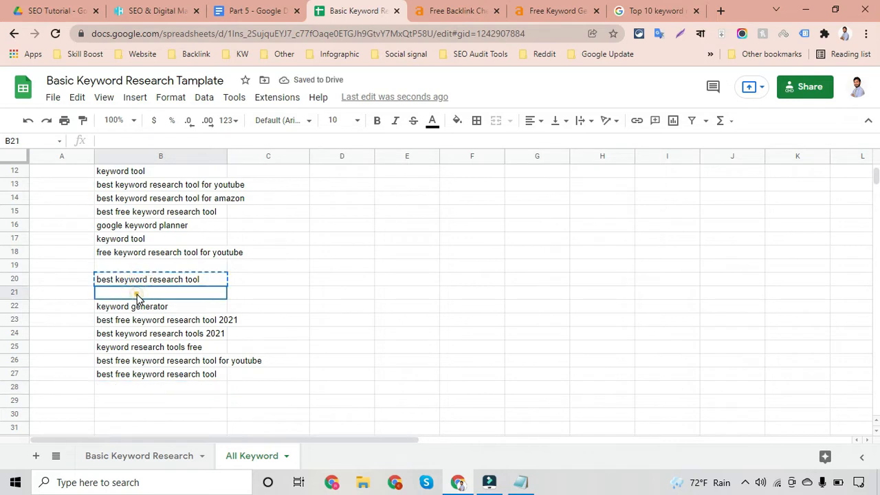
key(ctrl+v)
Move the keyword block B21:B27 up so that it starts at B19, closing the gap in the list
drag(135, 296, 134, 382)
key(ctrl+x)
click(146, 268)
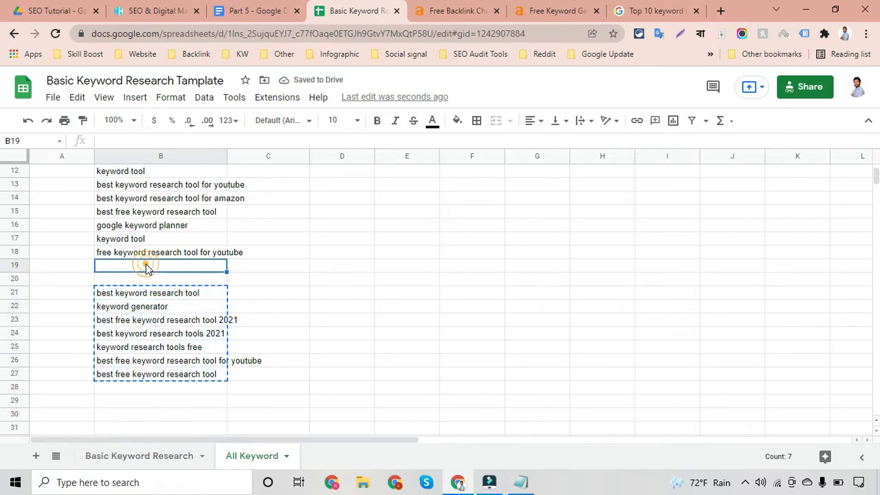
key(ctrl+v)
Auto-fit the width of the List Of Keywords column to its longest entry and look over the cleaned list
scroll(330, 265, up, 2)
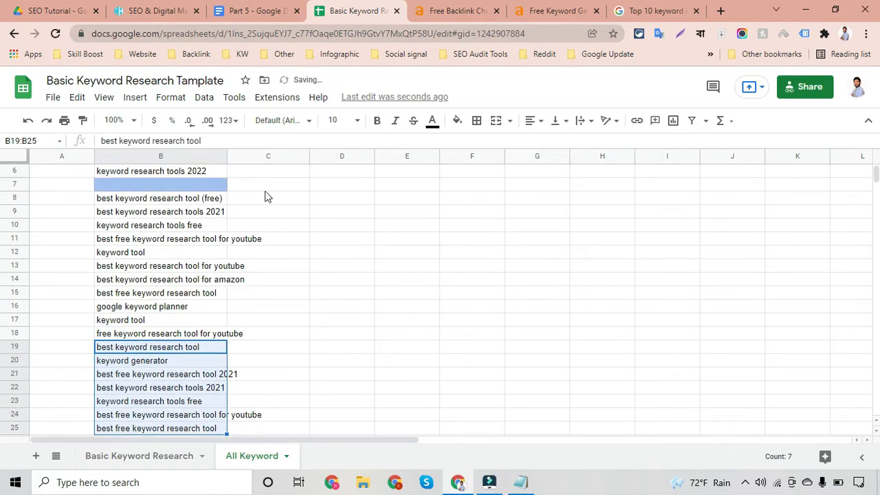
double_click(225, 155)
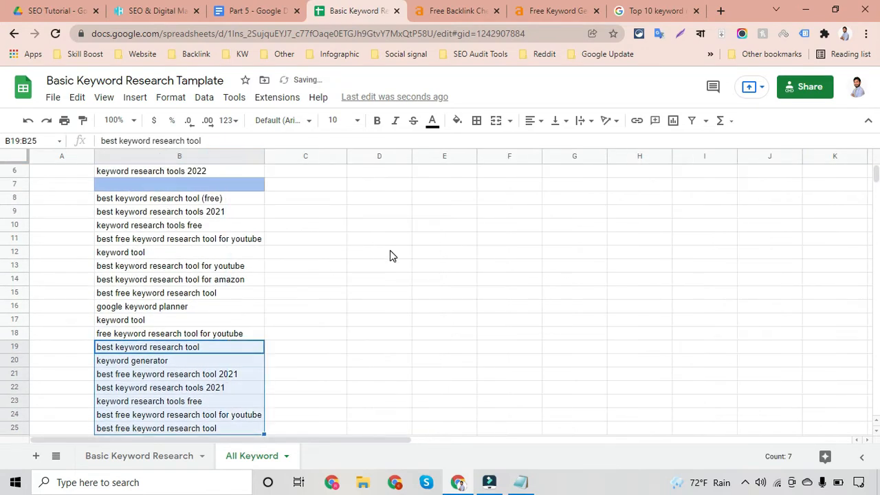
scroll(390, 250, up, 2)
scroll(151, 314, down, 3)
click(151, 309)
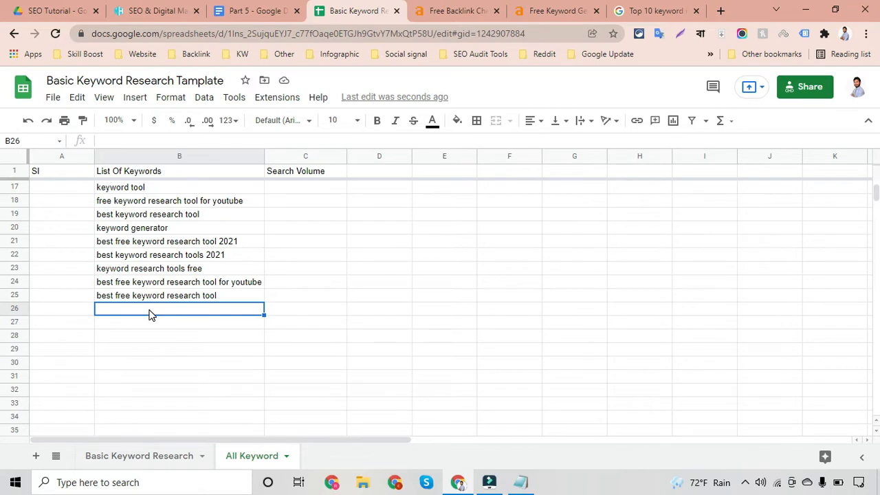
scroll(151, 314, up, 3)
scroll(151, 314, down, 2)
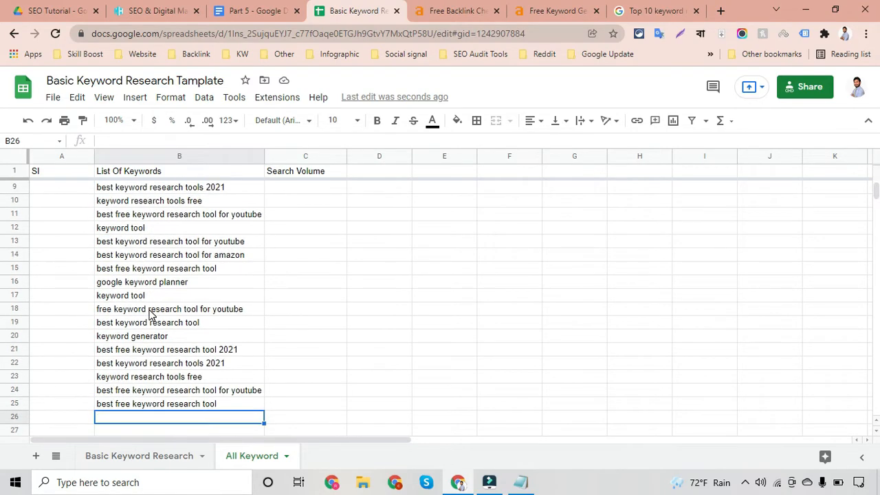
scroll(151, 314, up, 3)
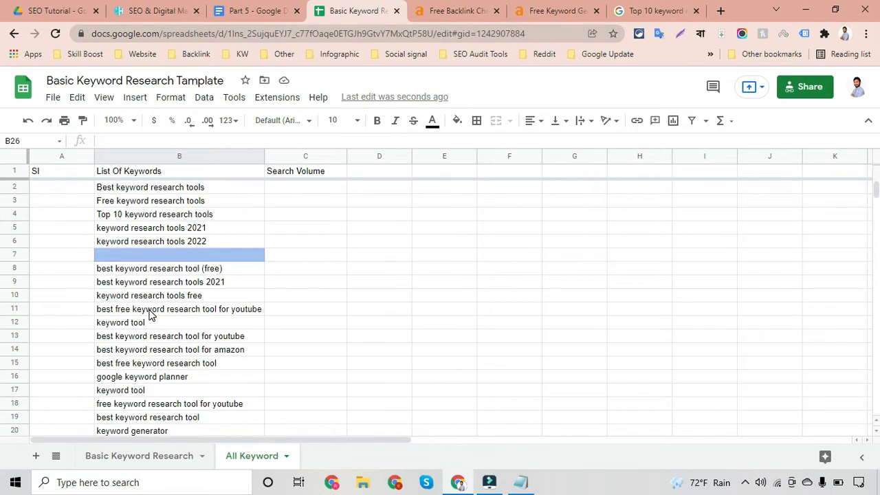
Search Google for "ubersuggest" in a new tab and open the neilpatel.com Ubersuggest result in another tab
click(720, 11)
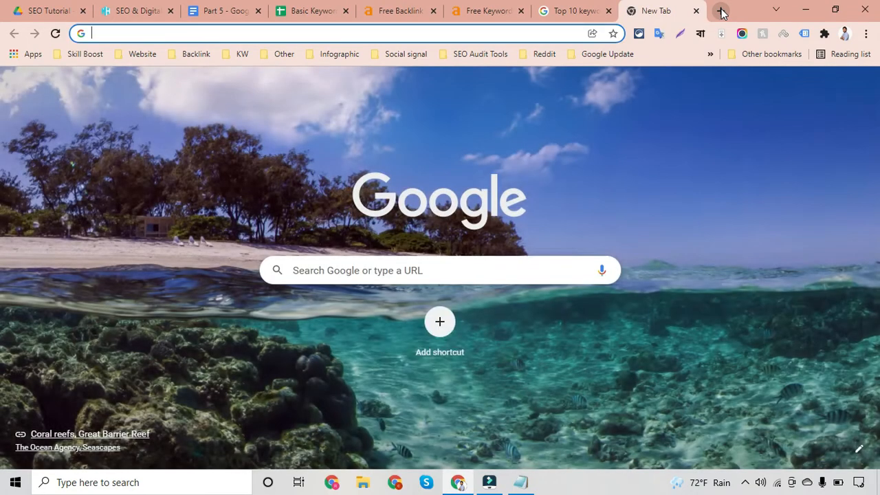
text(ubersugges)
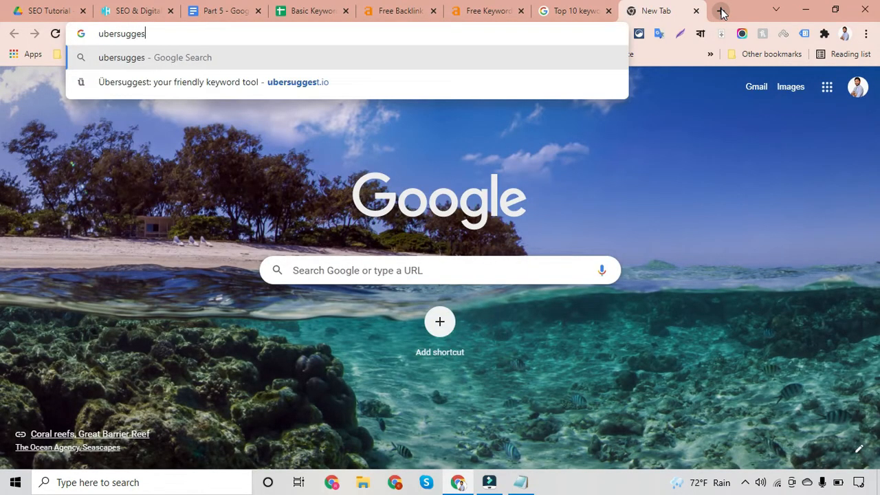
text(t)
key(Return)
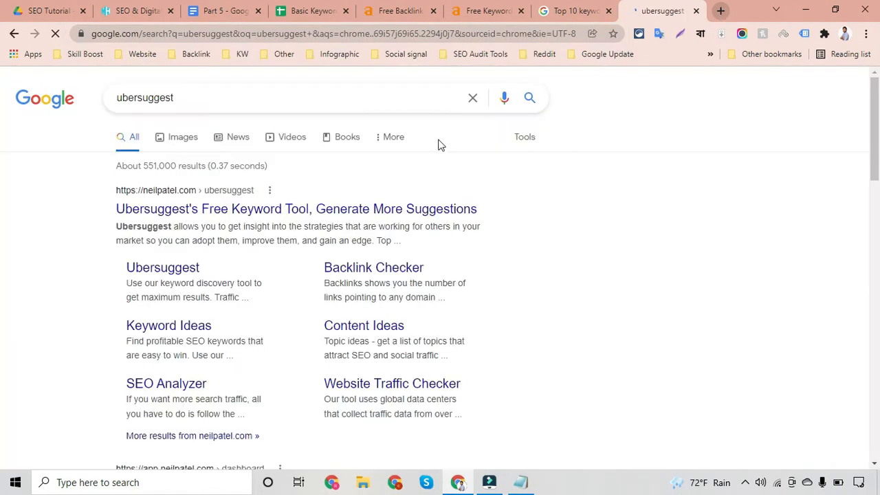
middle_click(305, 210)
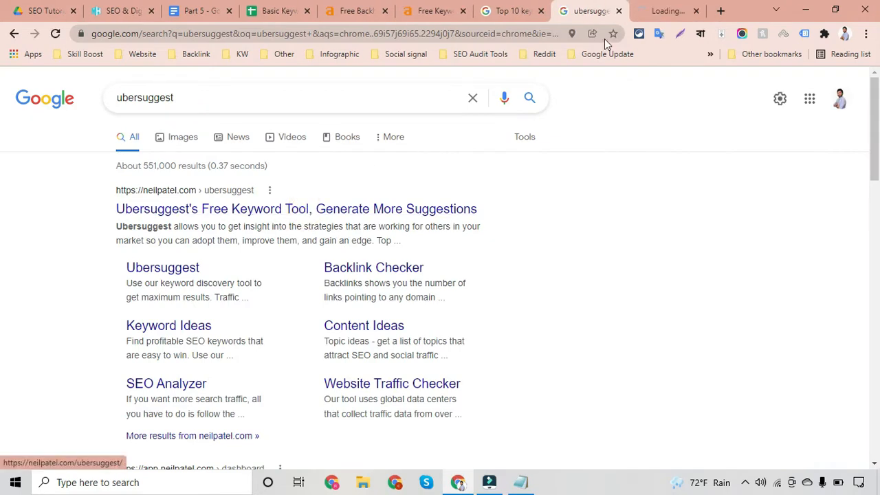
Search Google for "lsi graph" and open the lsigraph.com result in a separate tab
drag(177, 99, 7, 81)
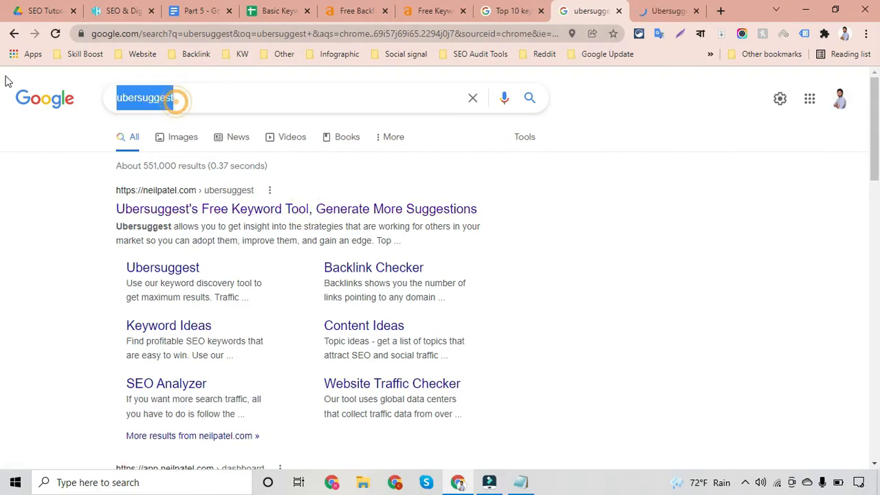
text(li)
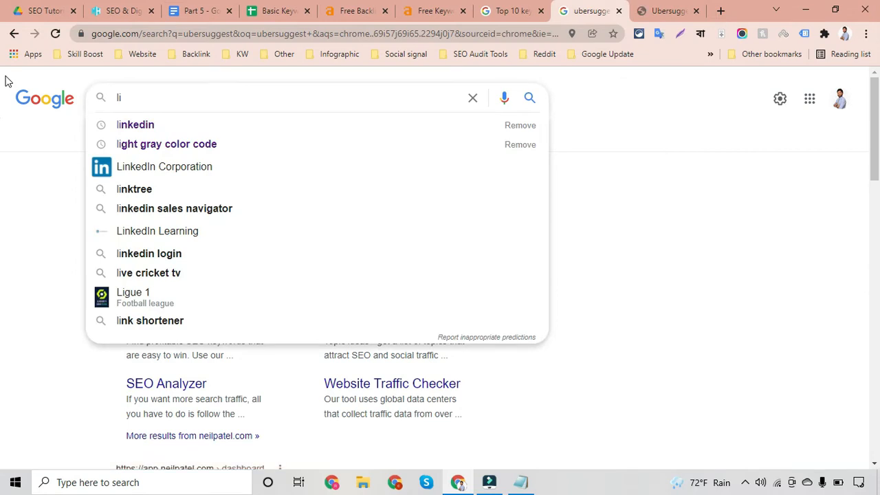
key(BackSpace)
text(si)
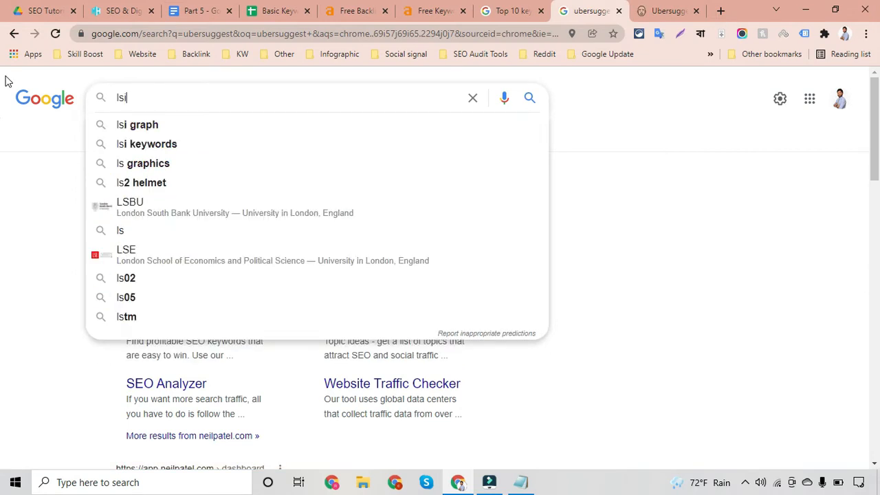
click(139, 126)
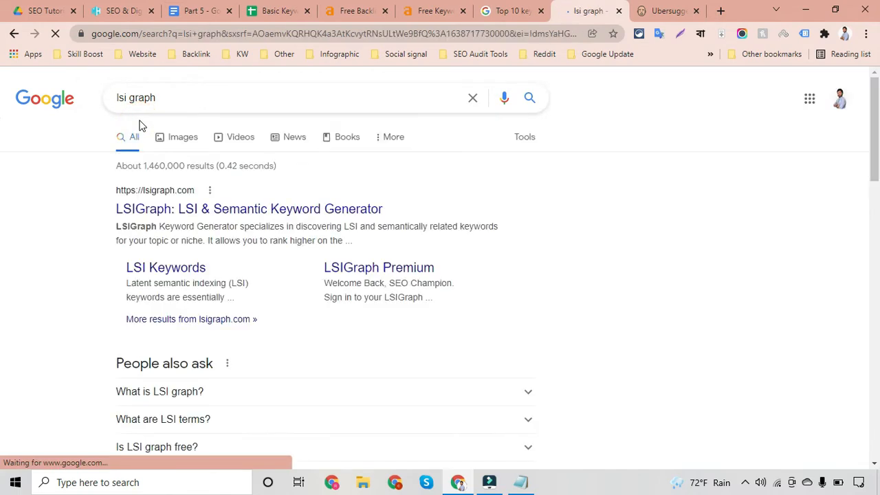
middle_click(217, 217)
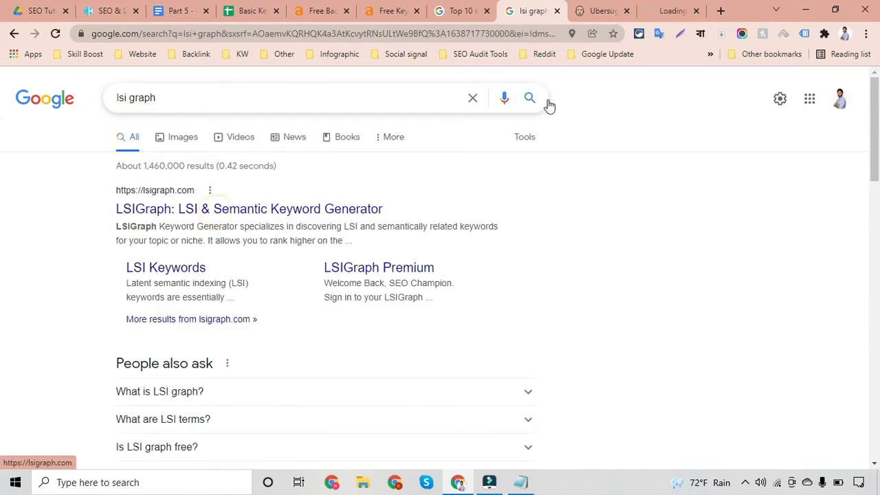
Close the Google results tab, then dismiss the notification request and the overlay on the Ubersuggest page
click(557, 11)
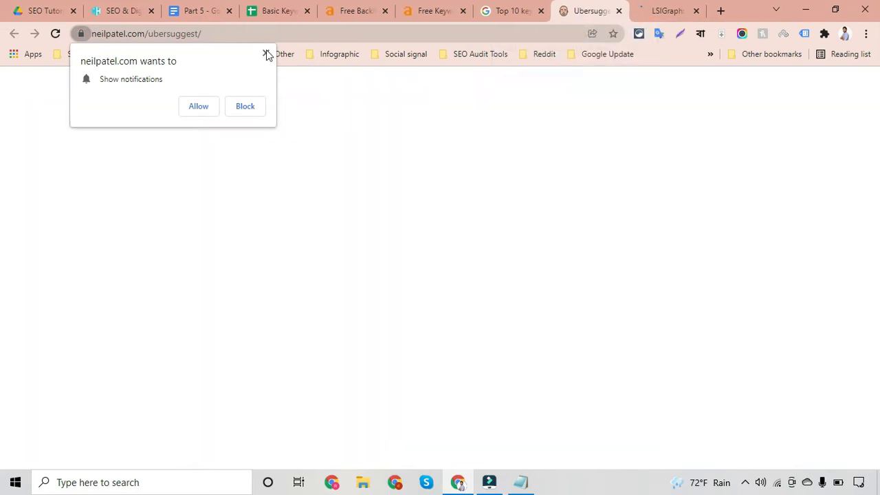
click(266, 53)
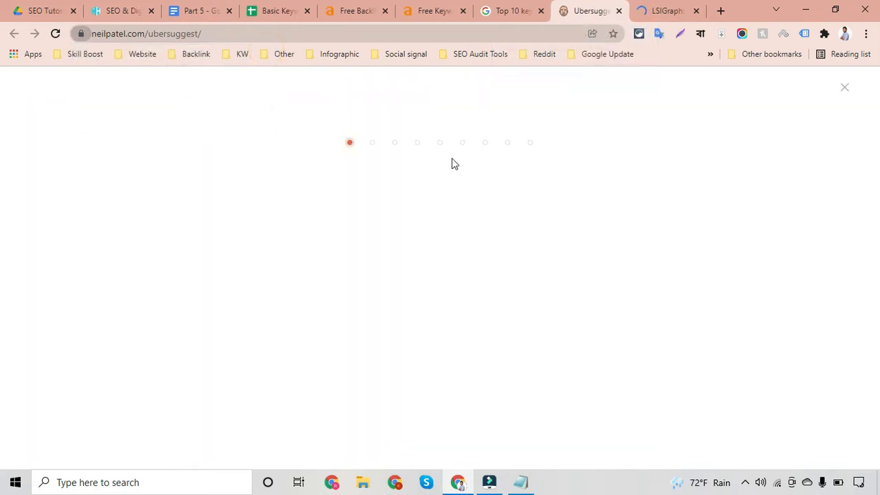
click(843, 88)
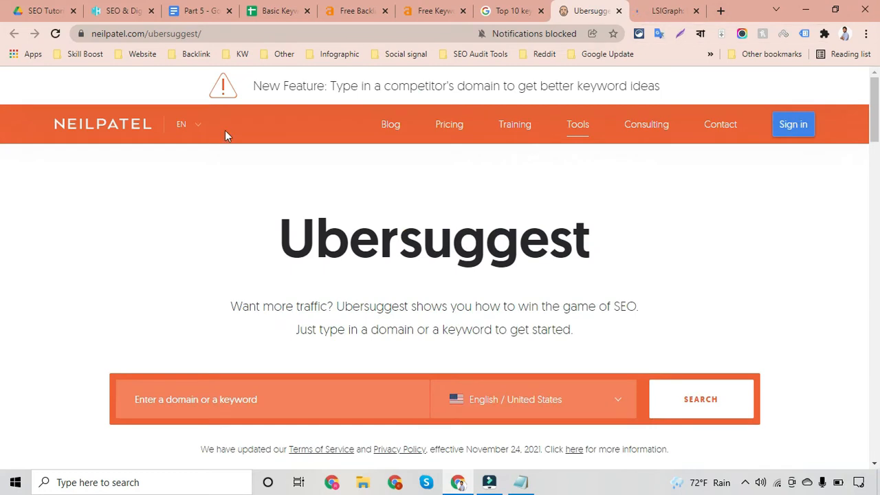
Copy "Best keyword research tools" from cell B2 of the keyword sheet into Ubersuggest's domain or keyword field
click(269, 8)
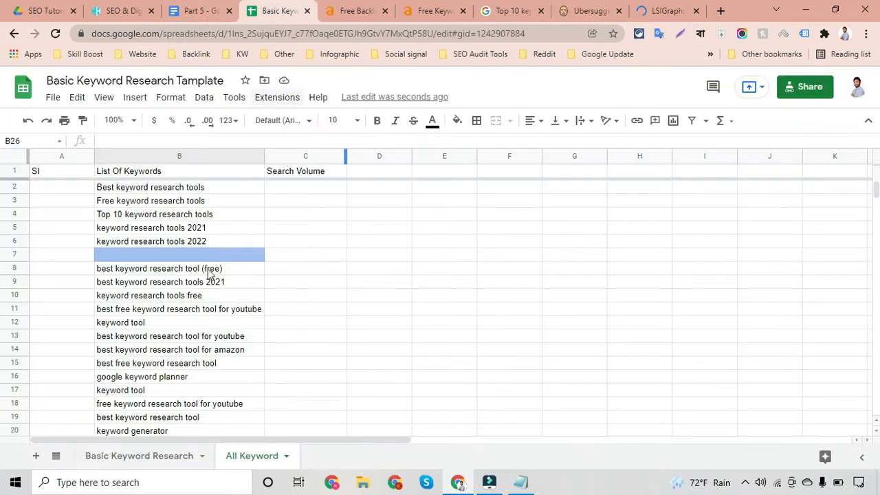
click(184, 190)
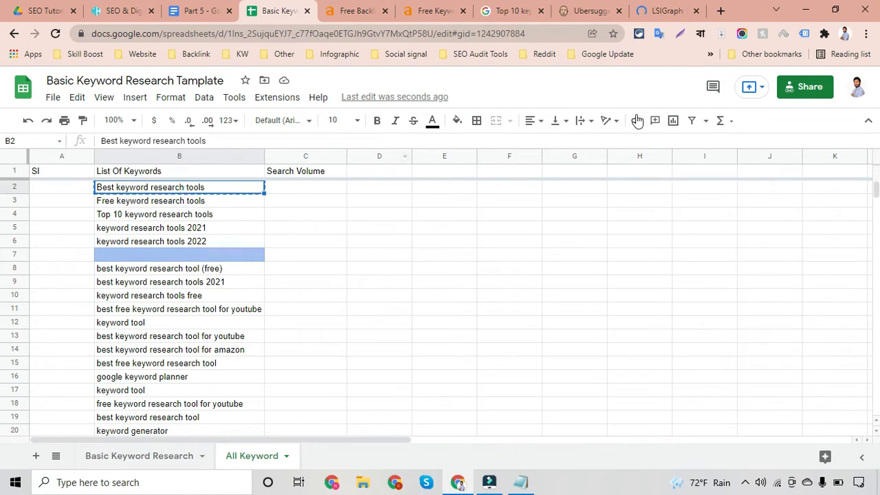
click(589, 10)
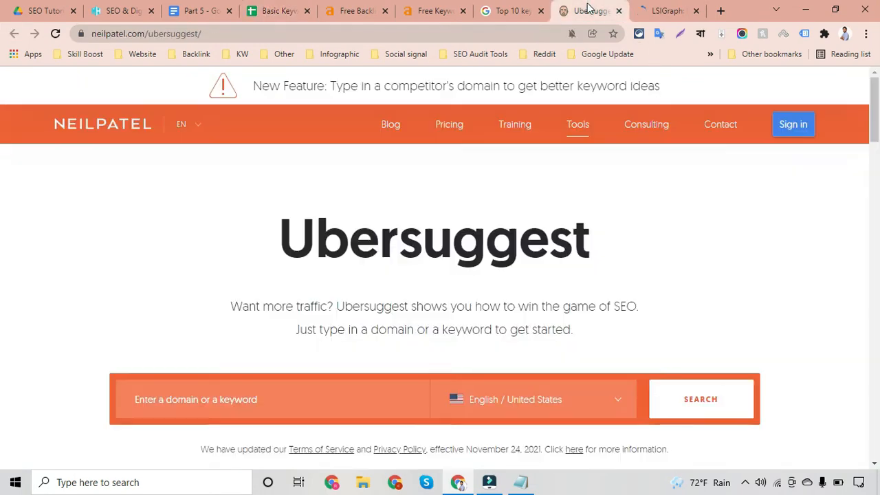
click(252, 399)
text(Best keyword research tools)
scroll(173, 334, down, 2)
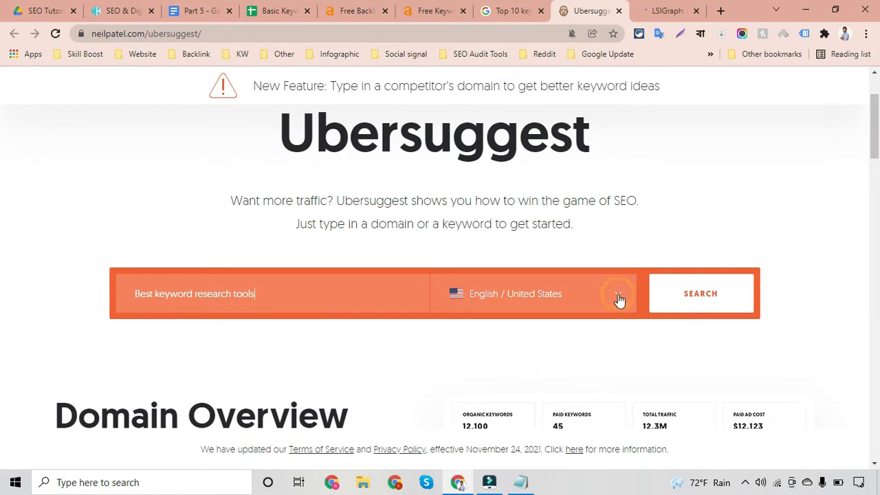
Examine the language and country options offered for the Ubersuggest search, leaving English / United States selected
click(619, 298)
scroll(571, 233, down, 2)
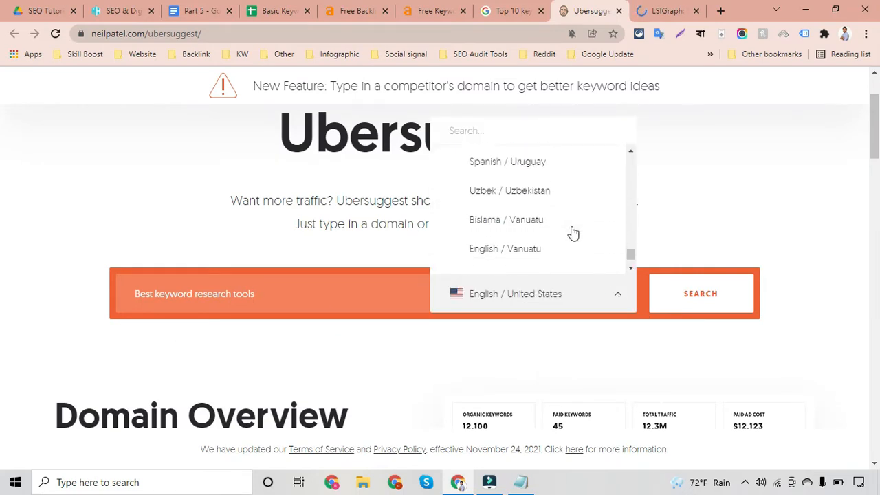
scroll(573, 234, down, 3)
scroll(574, 233, up, 20)
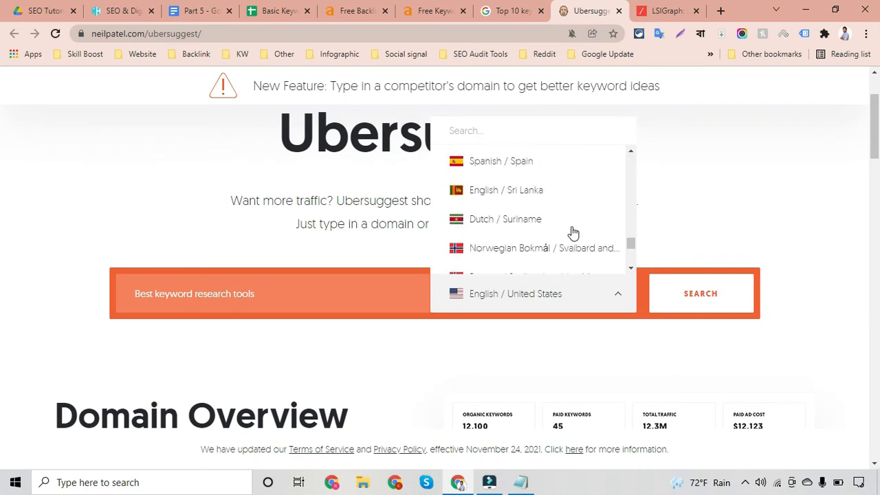
scroll(573, 234, up, 20)
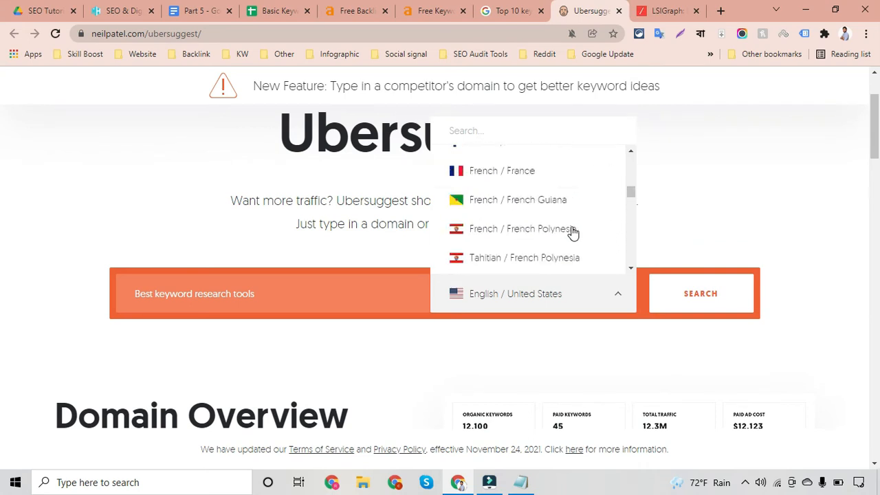
scroll(573, 233, up, 5)
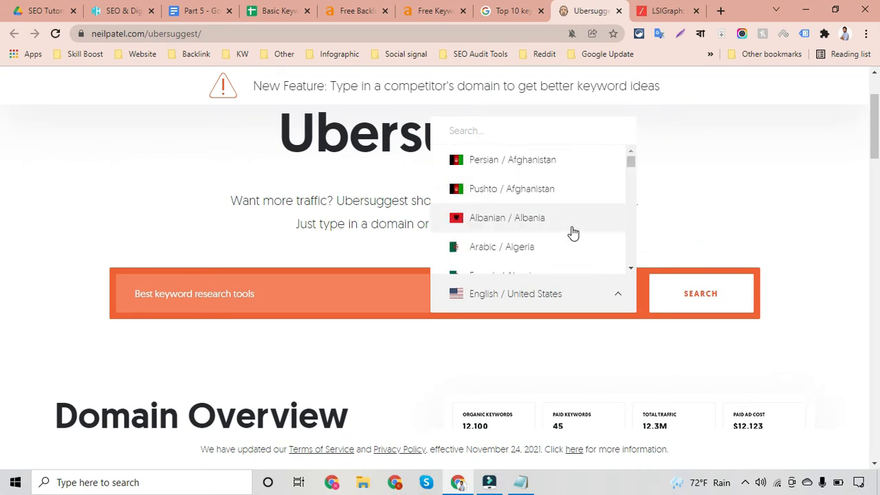
scroll(573, 234, down, 10)
click(520, 294)
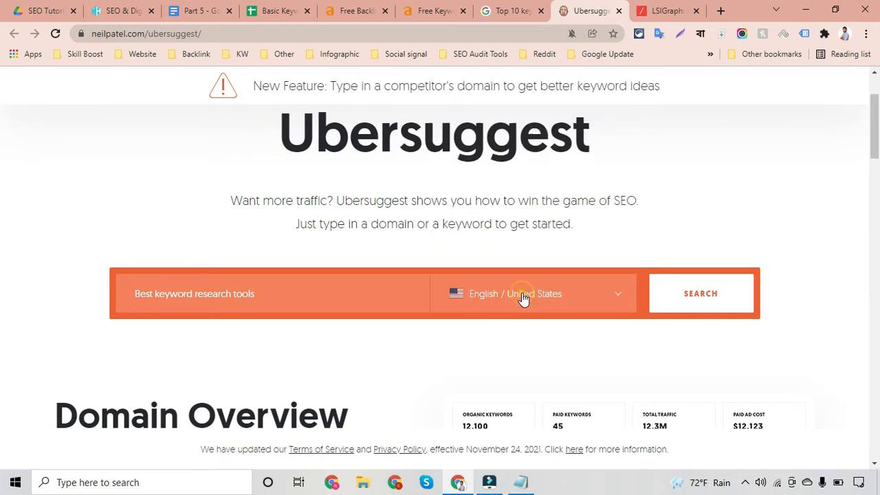
Run the Ubersuggest search for "Best keyword research tools" and dismiss the free account popup
click(687, 296)
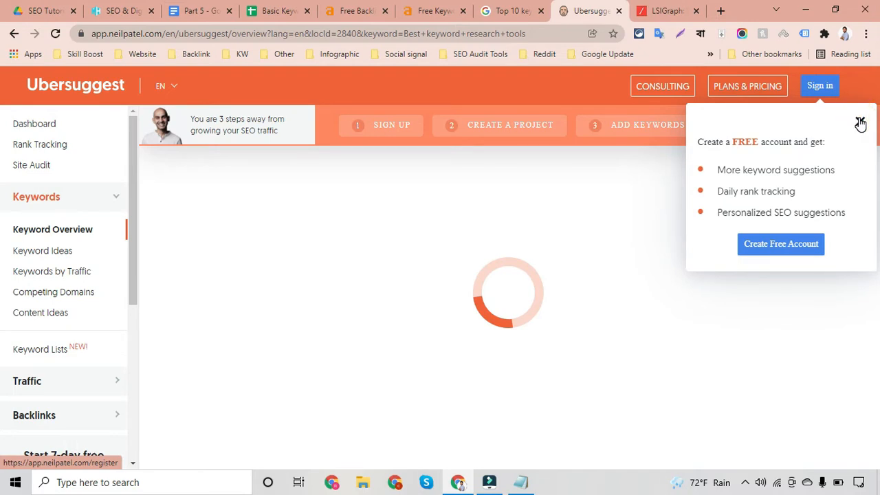
click(859, 122)
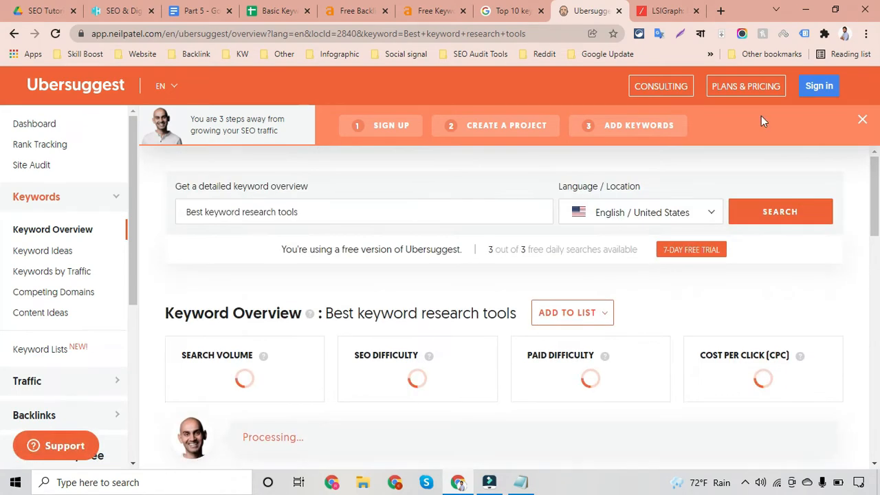
Generate LSI keywords for "Best keyword research tools" on LSIGraph and return to the Ubersuggest keyword overview
click(665, 10)
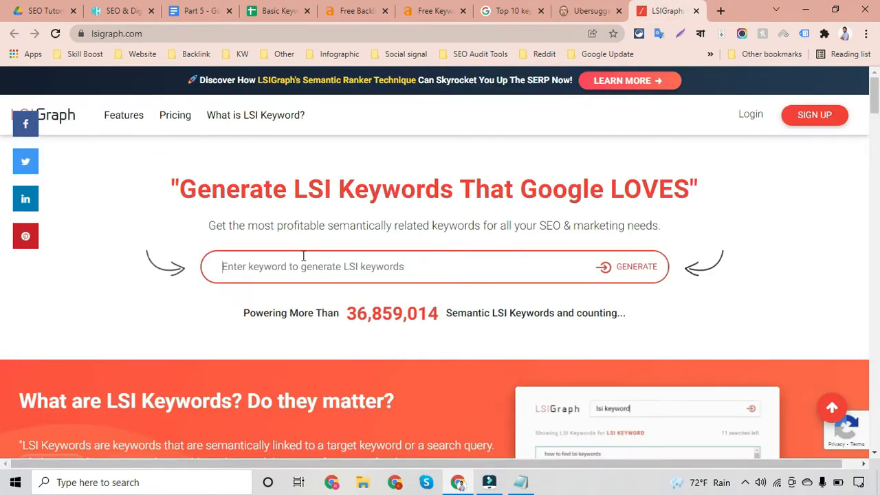
text(Best keyword research tools)
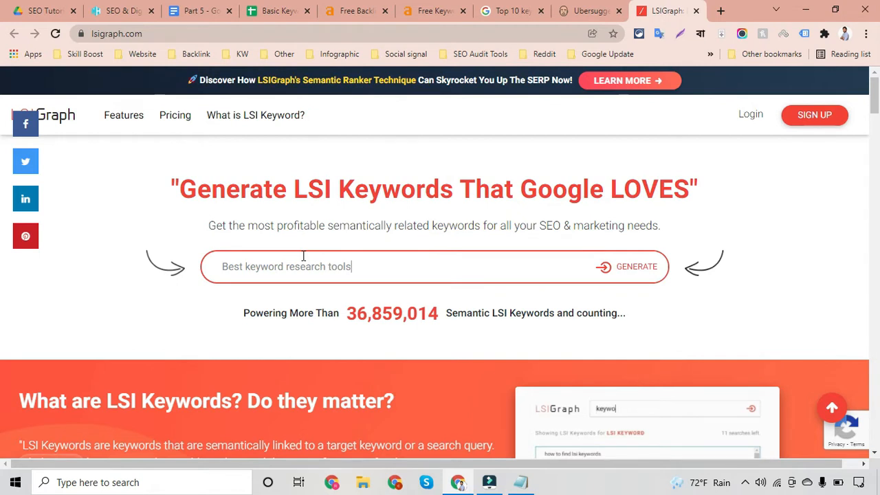
key(Return)
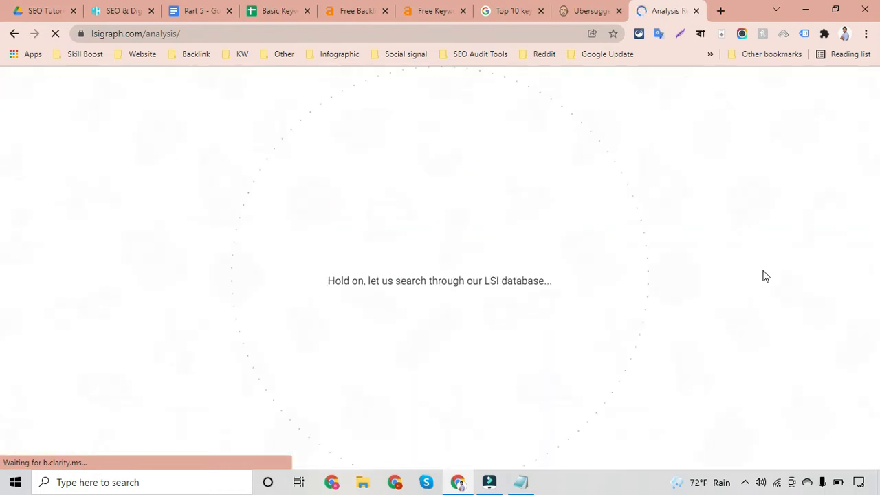
click(593, 9)
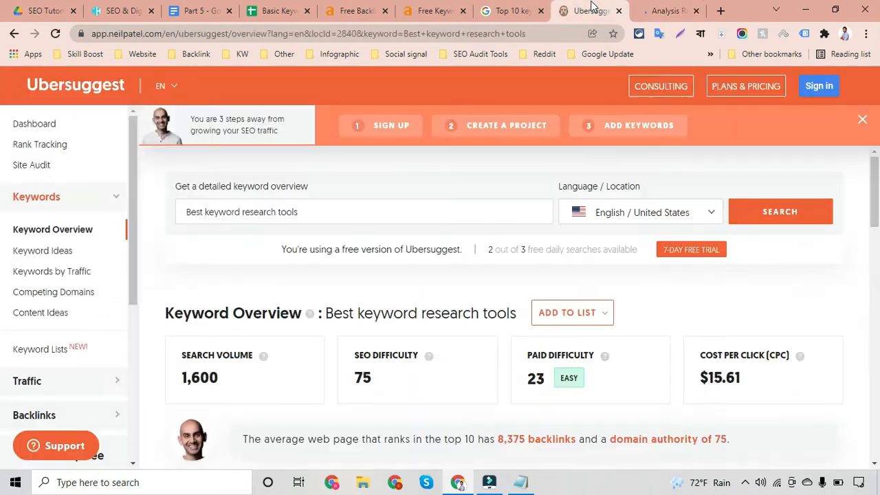
Examine the Ubersuggest keyword ideas and content ideas for "Best keyword research tools", including volume, CPC, PD and SD
scroll(395, 275, down, 8)
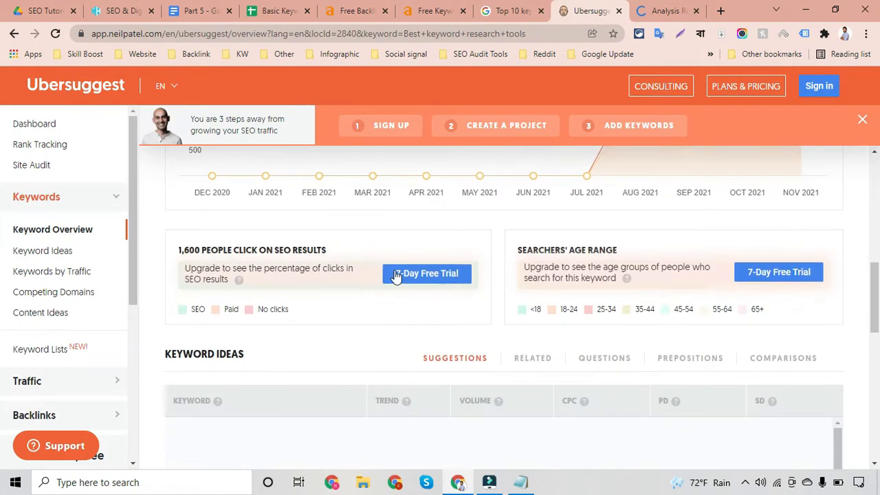
scroll(395, 275, down, 3)
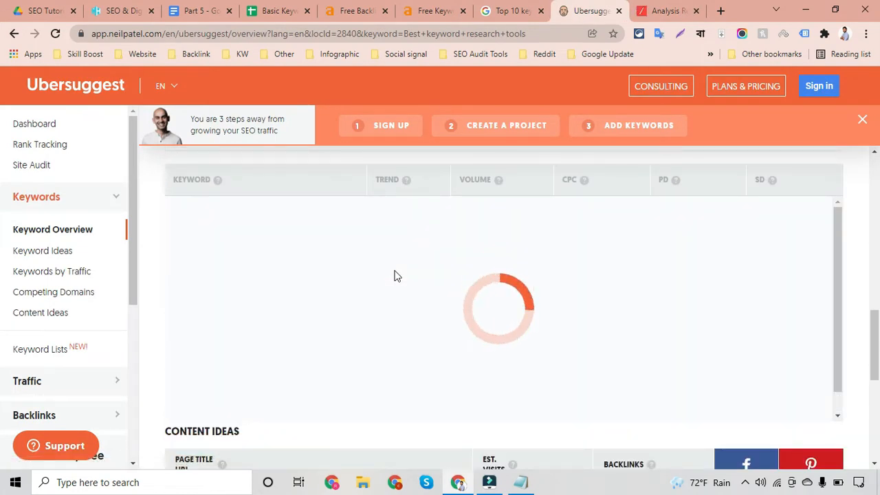
scroll(395, 275, down, 2)
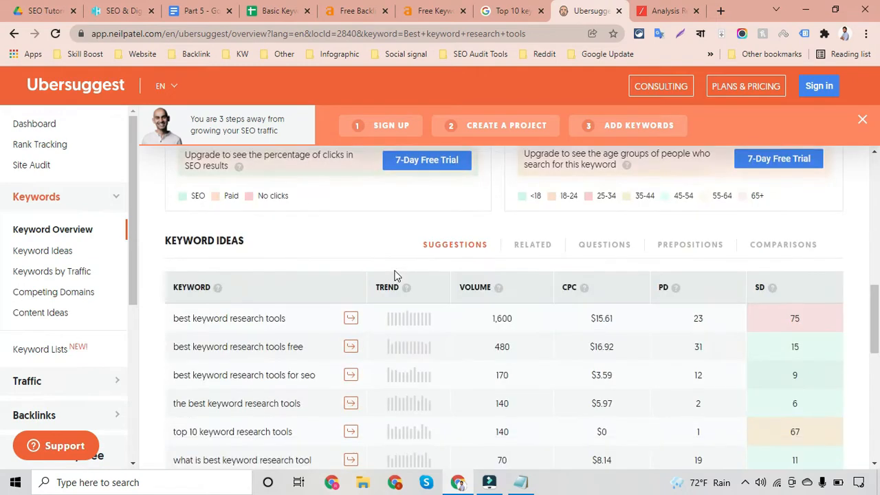
scroll(169, 312, down, 2)
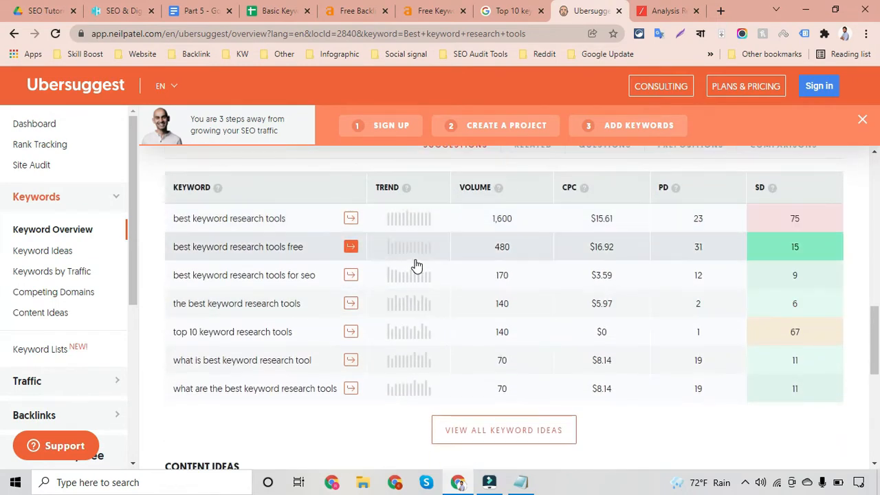
scroll(504, 320, down, 1)
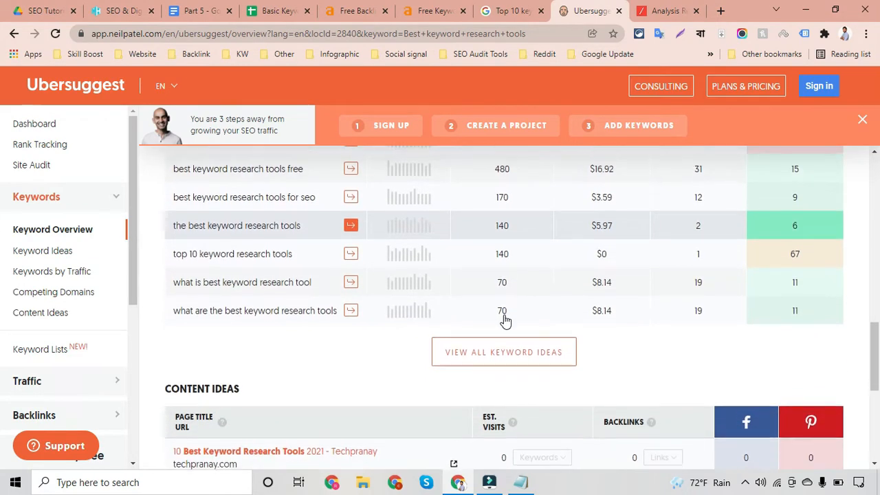
scroll(505, 320, up, 1)
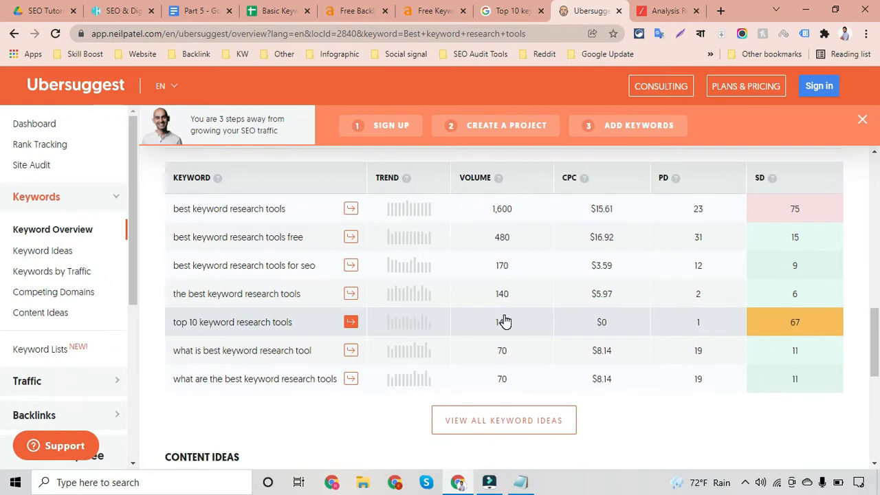
scroll(504, 320, down, 3)
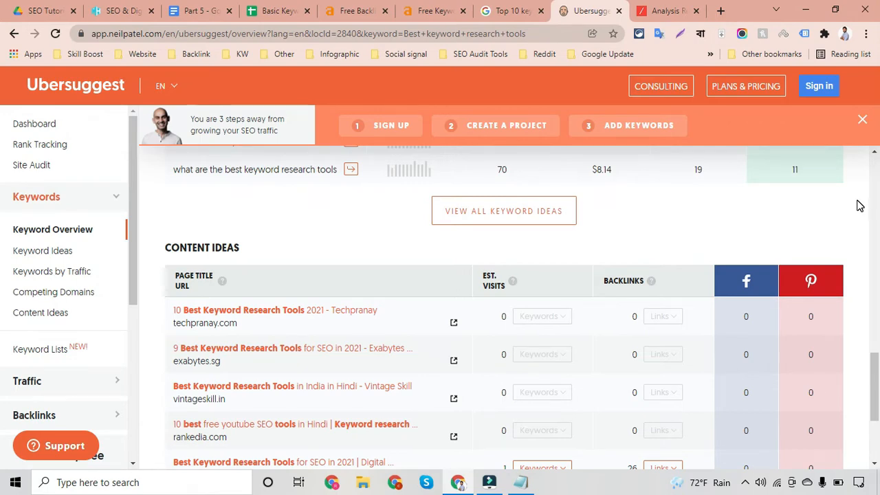
scroll(858, 205, up, 3)
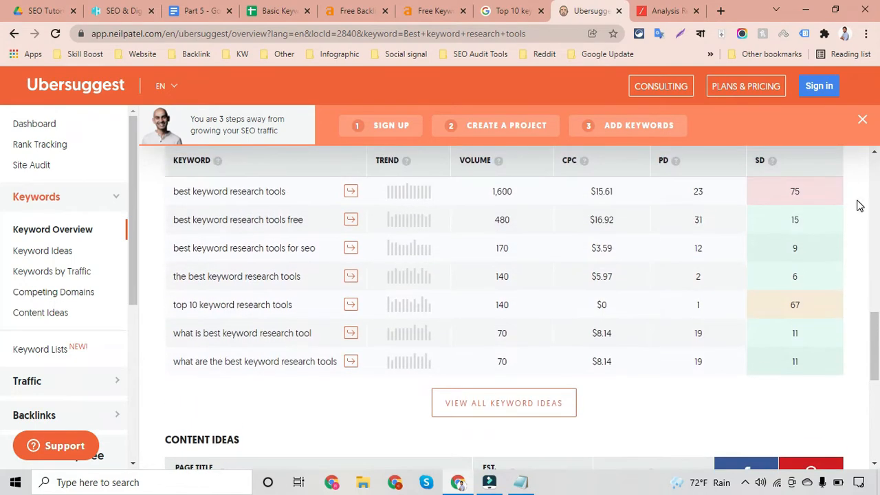
scroll(857, 204, up, 1)
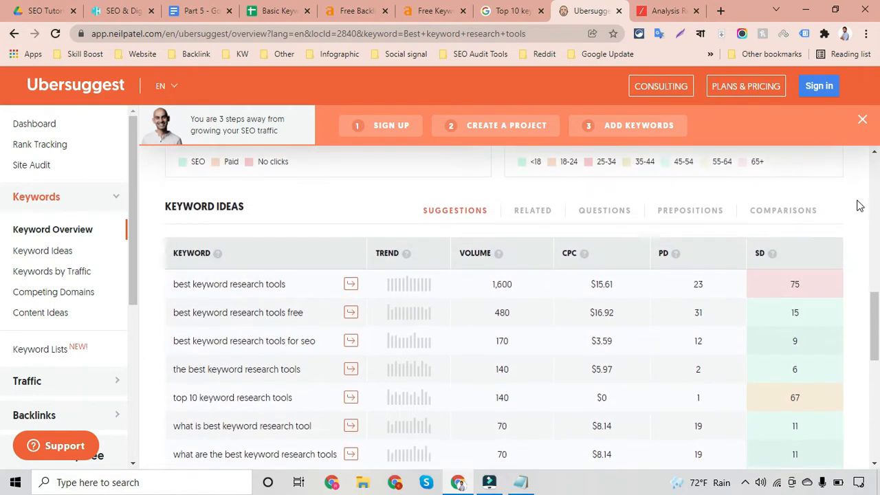
scroll(858, 205, down, 1)
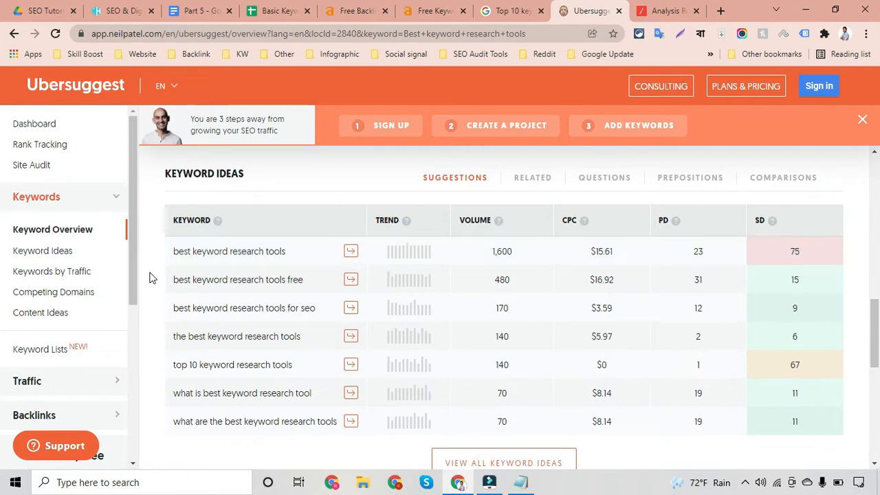
scroll(154, 269, down, 1)
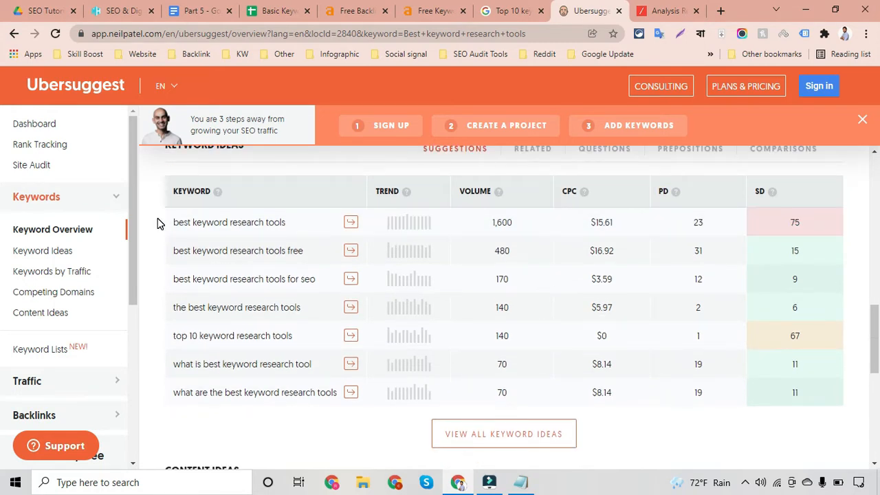
Copy all rows of the Ubersuggest keyword ideas suggestions table and replace the entire Notepad text with them
drag(156, 222, 336, 421)
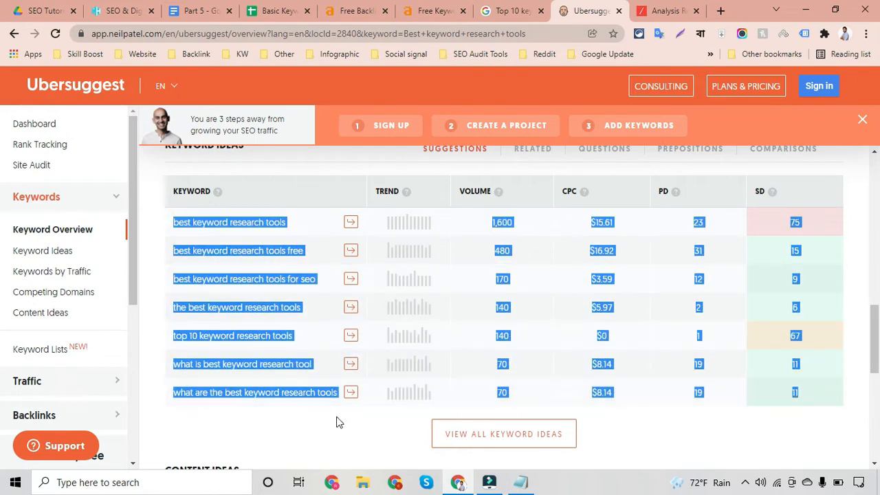
click(520, 482)
click(268, 259)
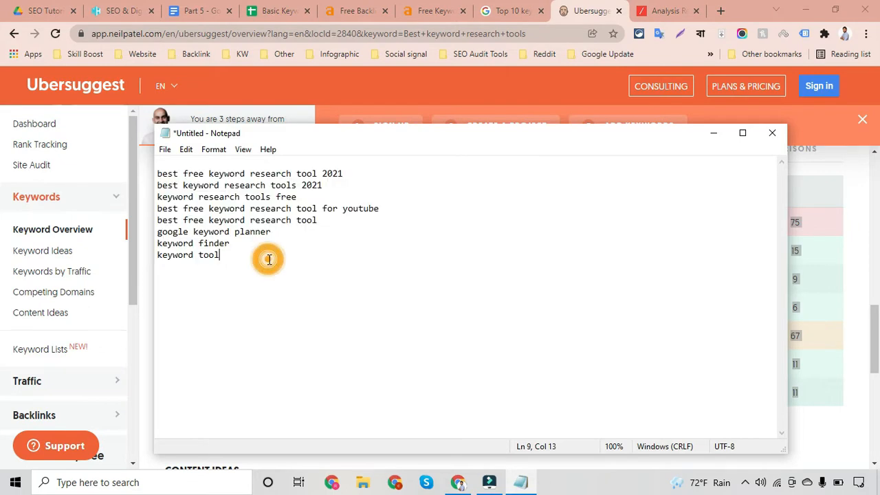
key(ctrl+a)
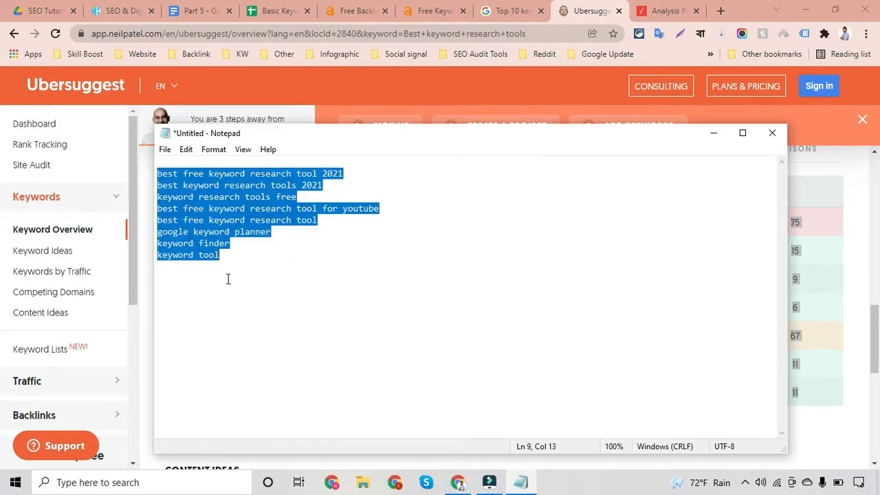
key(ctrl+v)
Copy "best keyword research tools" from the Notepad text into cell B26 of the All Keyword sheet
scroll(319, 196, up, 4)
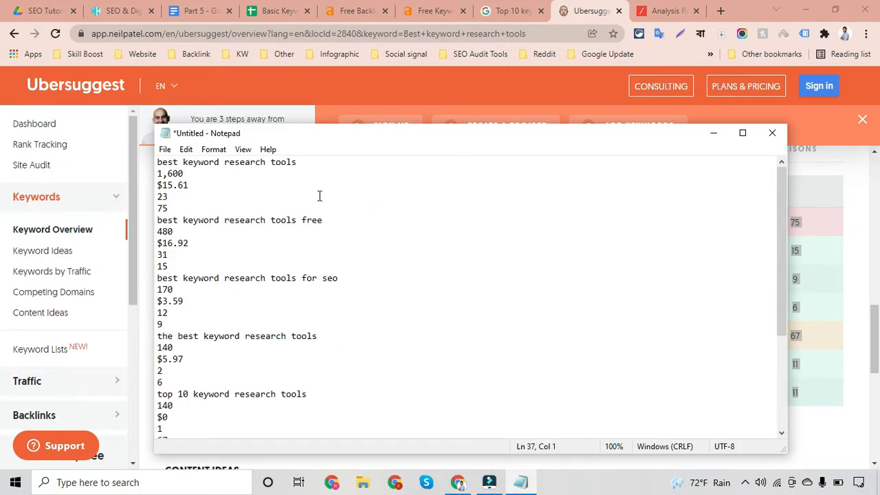
drag(300, 163, 158, 159)
key(ctrl+c)
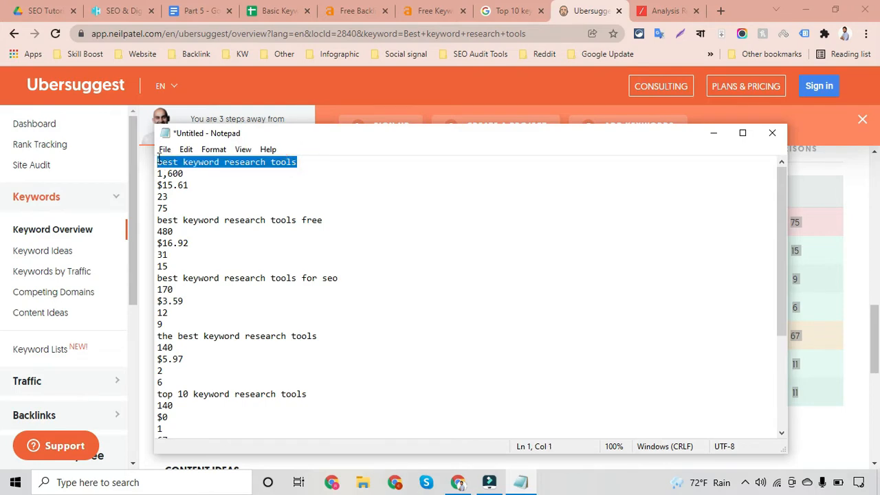
click(273, 11)
scroll(325, 284, down, 4)
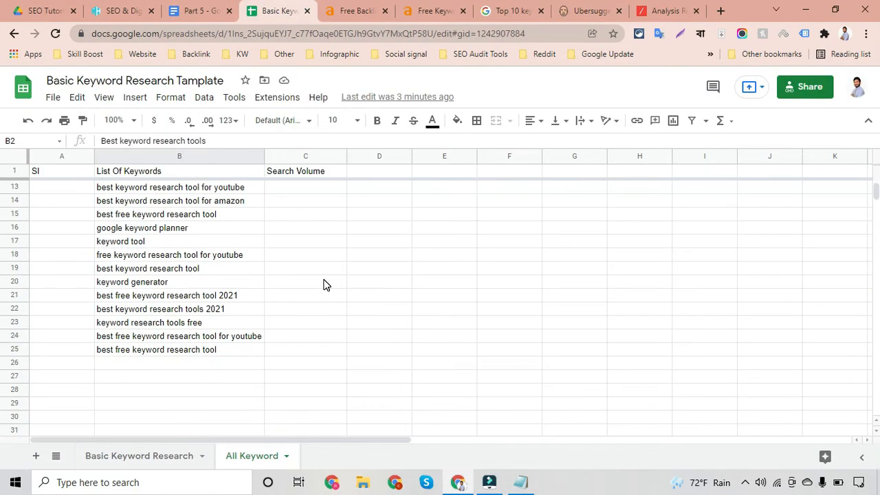
click(144, 362)
key(ctrl+v)
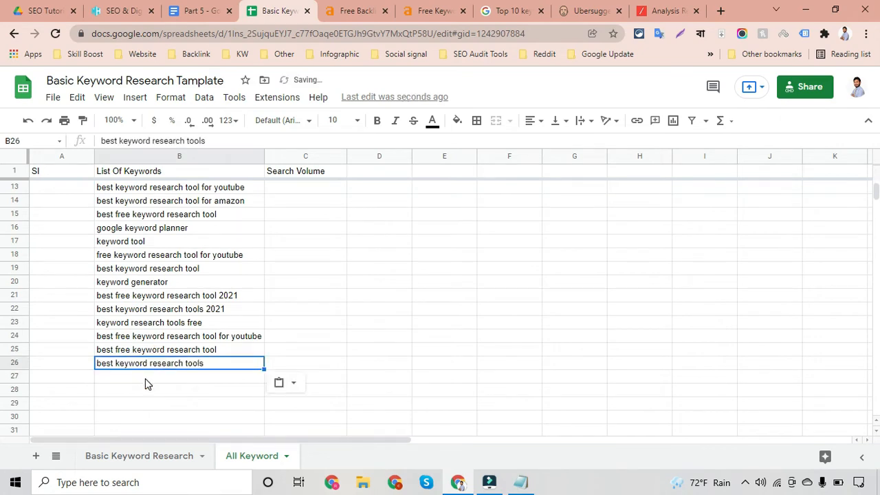
Copy "best keyword research tools free" from Notepad into cell B27 of the All Keyword sheet
click(145, 377)
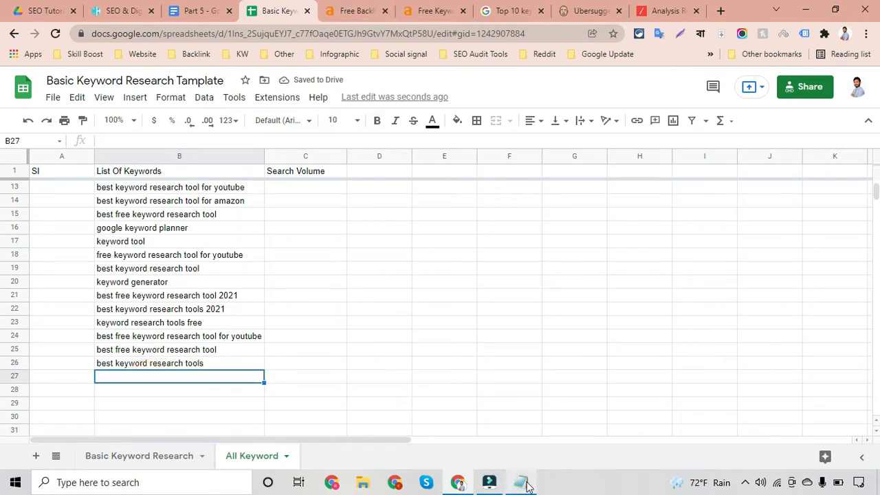
click(526, 484)
drag(331, 221, 158, 220)
key(ctrl+c)
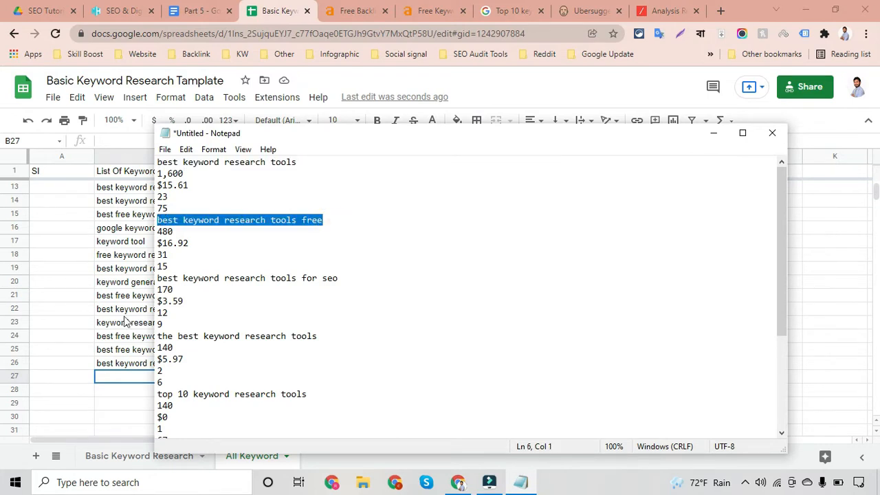
click(107, 382)
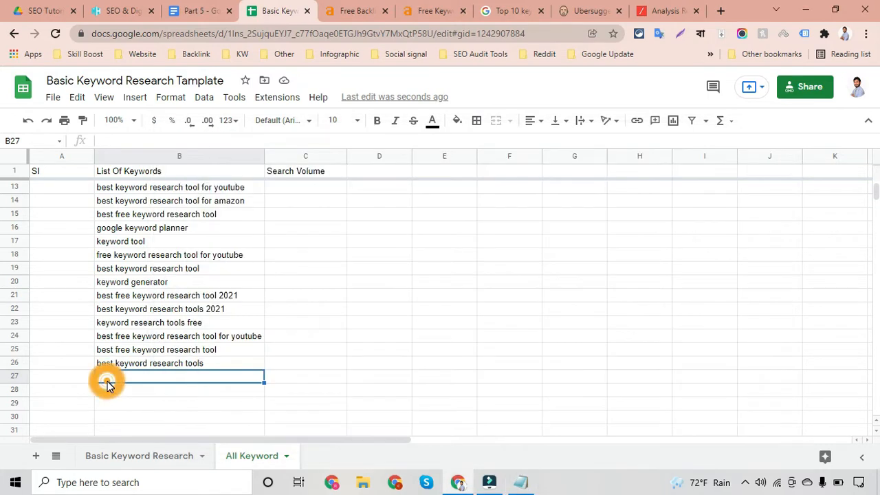
key(ctrl+v)
drag(126, 389, 336, 310)
scroll(336, 311, down, 2)
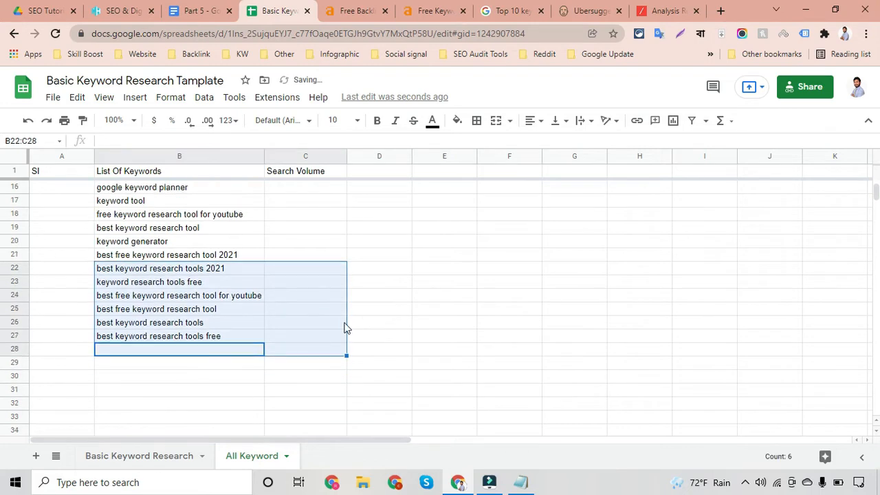
Copy "best keyword research tools for seo" from Notepad into cell B28 of the All Keyword sheet
click(211, 352)
click(522, 483)
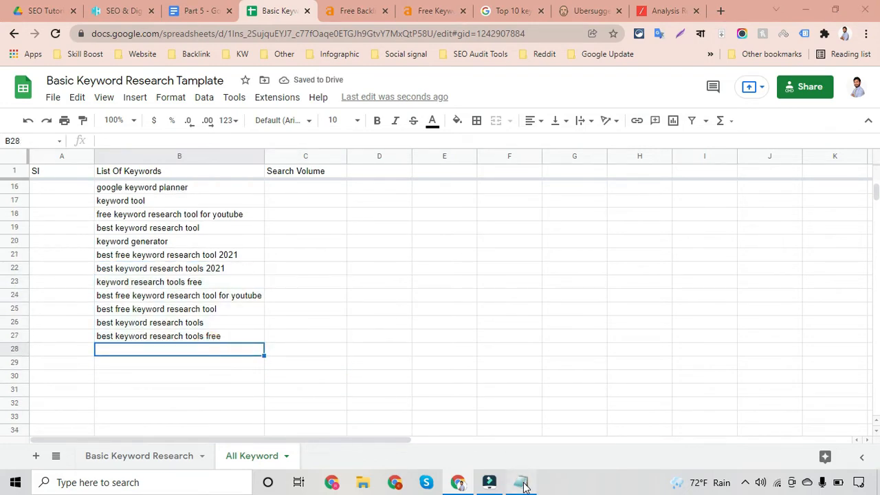
drag(340, 277, 159, 278)
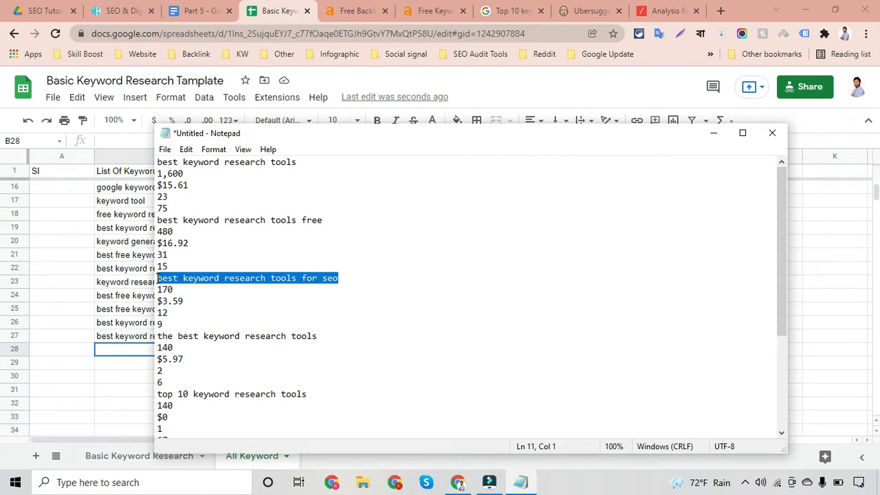
key(alt+Tab)
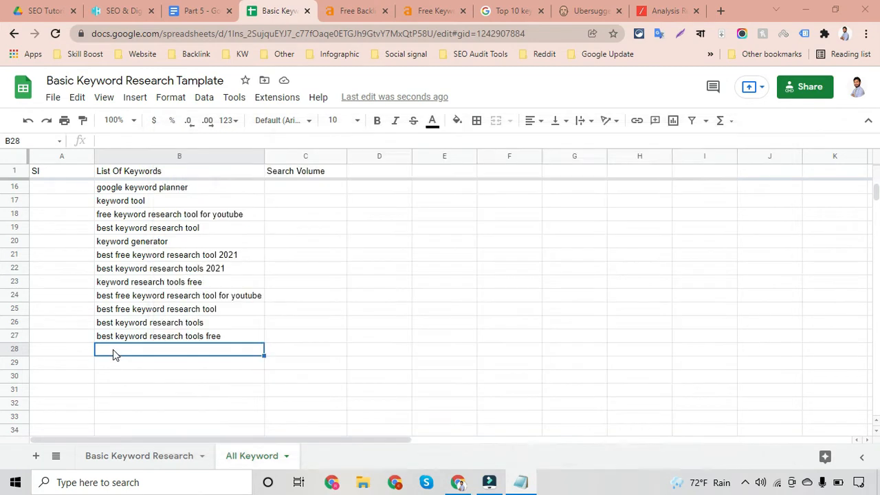
click(112, 349)
text(best keyword research tools for seo)
Copy "the best keyword research tools" from Notepad into cell B29 of the All Keyword sheet
click(121, 362)
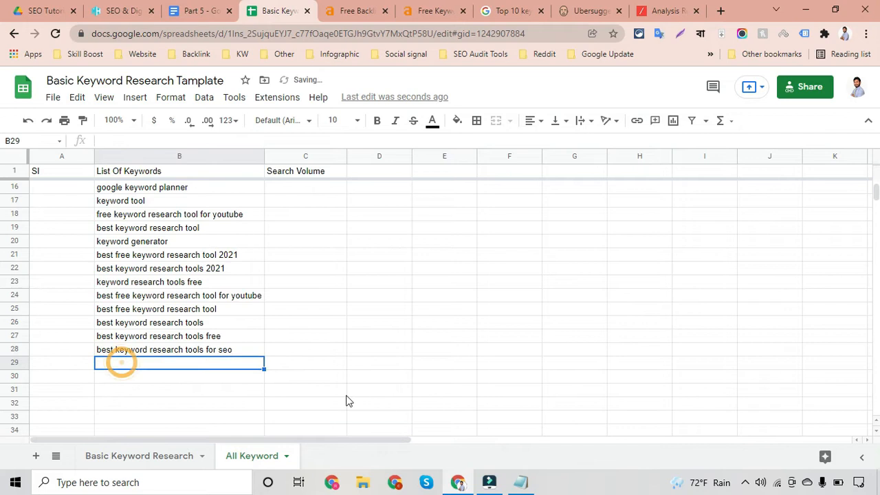
click(521, 482)
drag(322, 336, 158, 338)
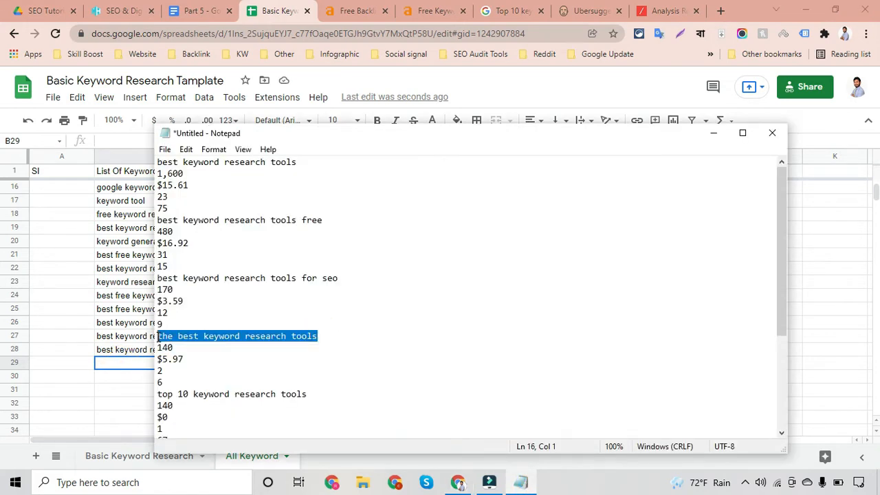
key(ctrl+c)
click(110, 364)
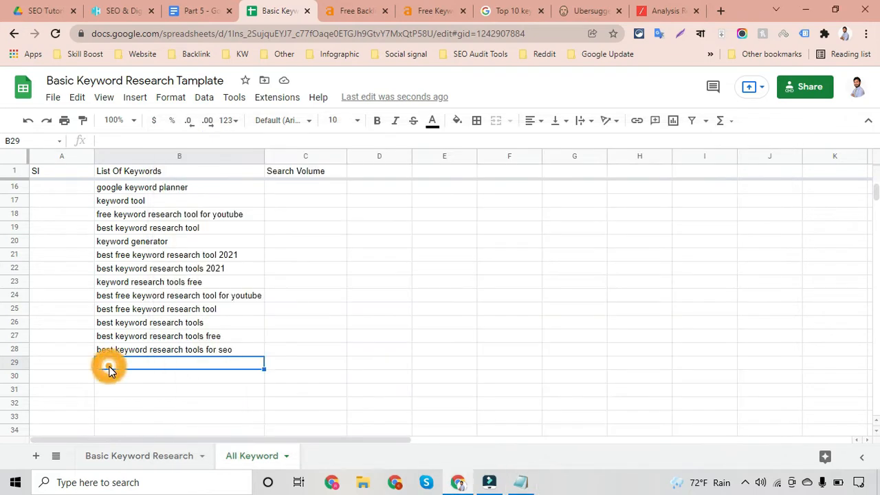
key(ctrl+v)
Copy "top 10 keyword research tools" from Notepad into cell B30 of the All Keyword sheet
click(118, 380)
scroll(591, 405, down, 1)
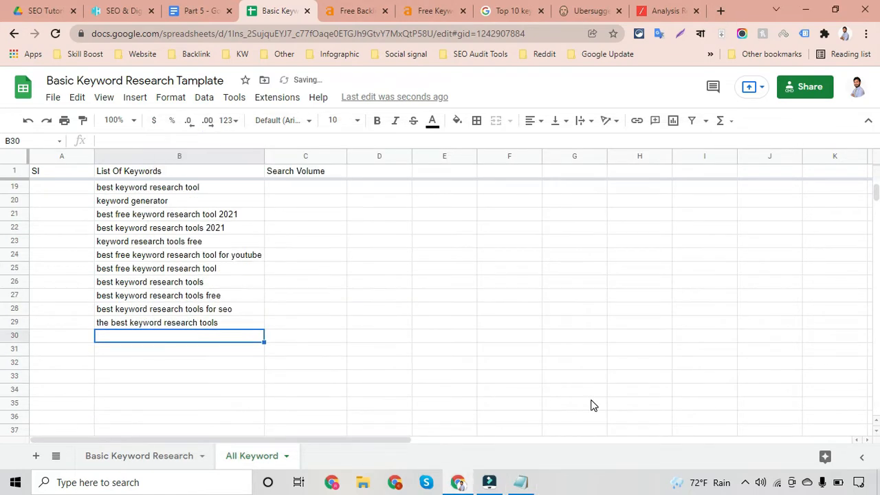
click(524, 481)
click(307, 394)
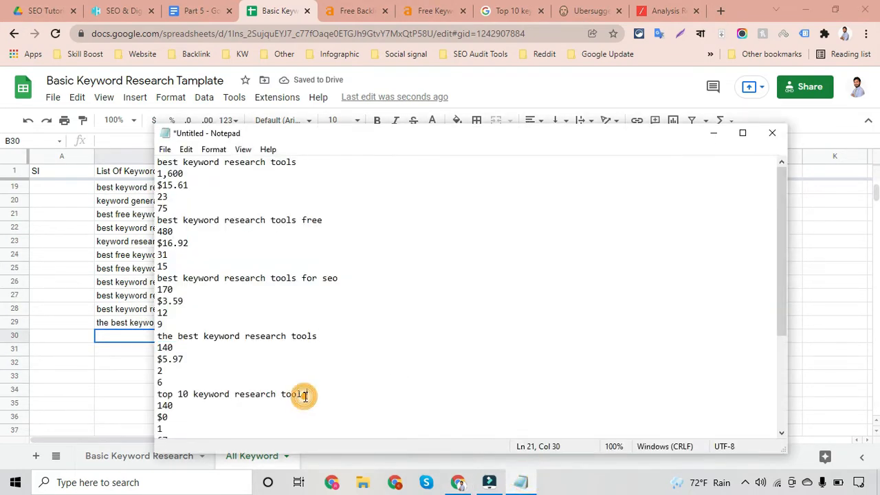
key(ctrl+shift+Left)
key(ctrl+shift+Left)
key(ctrl+shift+Left)
key(ctrl+shift+Left)
key(ctrl+shift+Left)
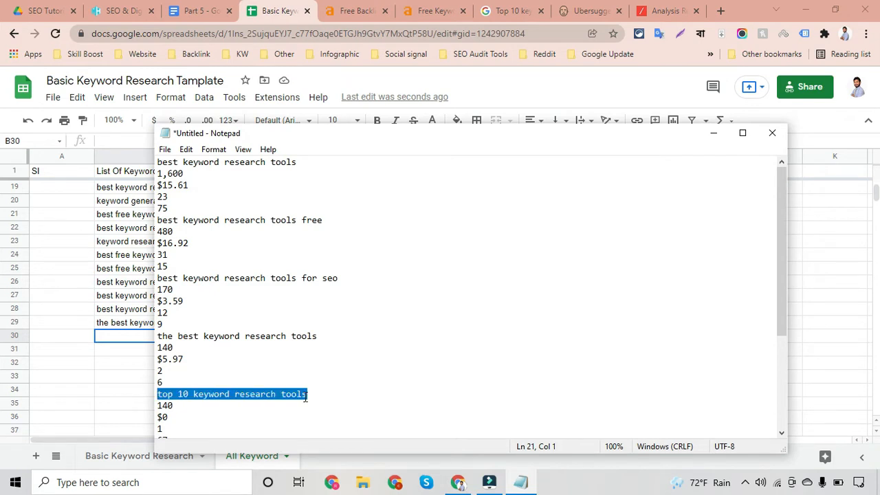
click(112, 336)
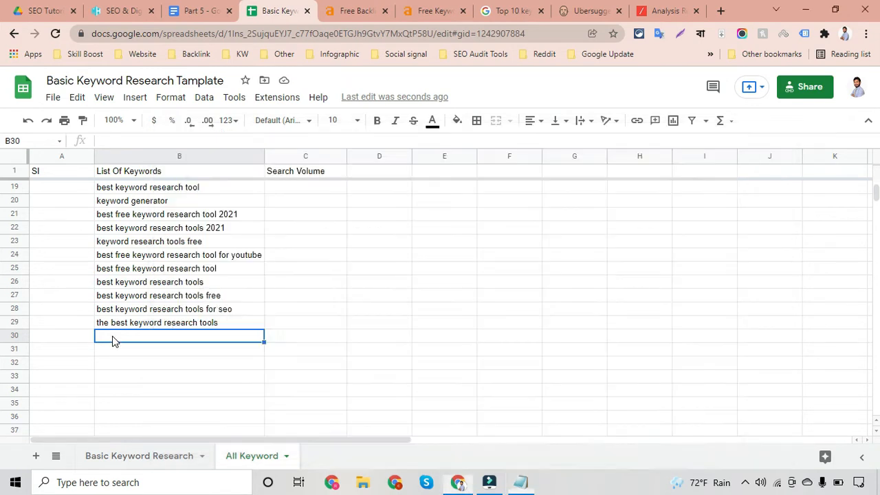
key(ctrl+v)
scroll(135, 349, down, 1)
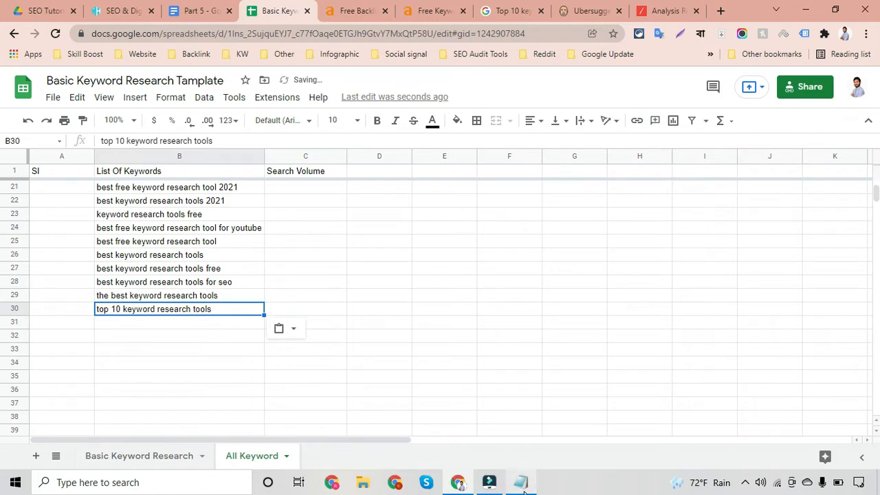
Copy "what is best keyword research tool" from Notepad into cell B31 of the All Keyword sheet
click(520, 482)
scroll(278, 327, down, 3)
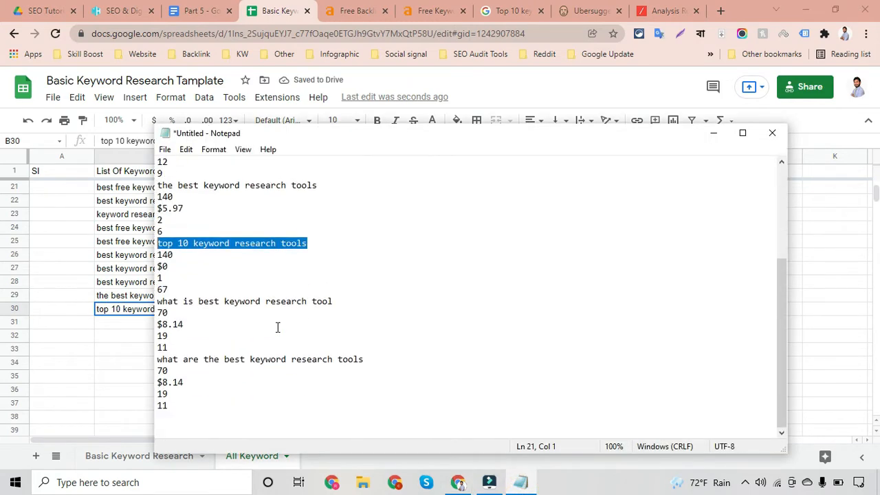
click(334, 301)
key(ctrl+shift+Left)
key(ctrl+shift+Left)
key(ctrl+shift+Left)
key(ctrl+shift+Left)
key(ctrl+shift+Left)
key(ctrl+shift+Left)
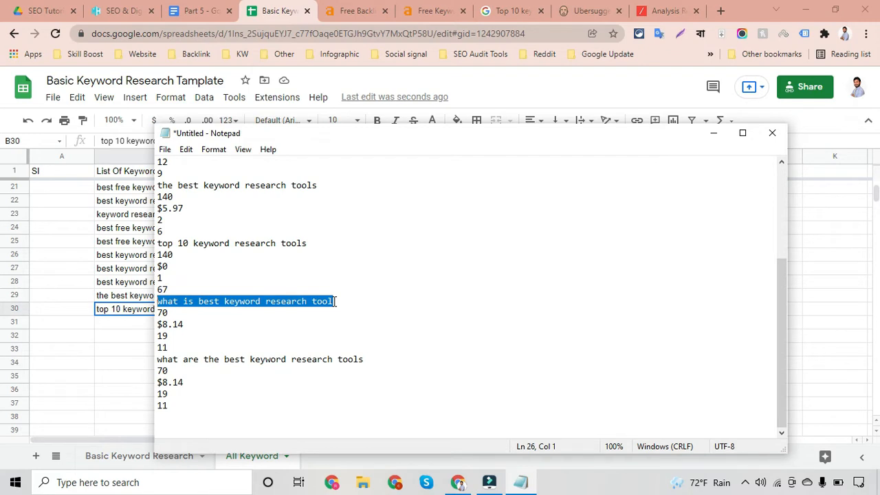
click(122, 323)
key(ctrl+v)
Copy "what are the best keyword research tools" from Notepad into cell B32 of the All Keyword sheet
click(130, 336)
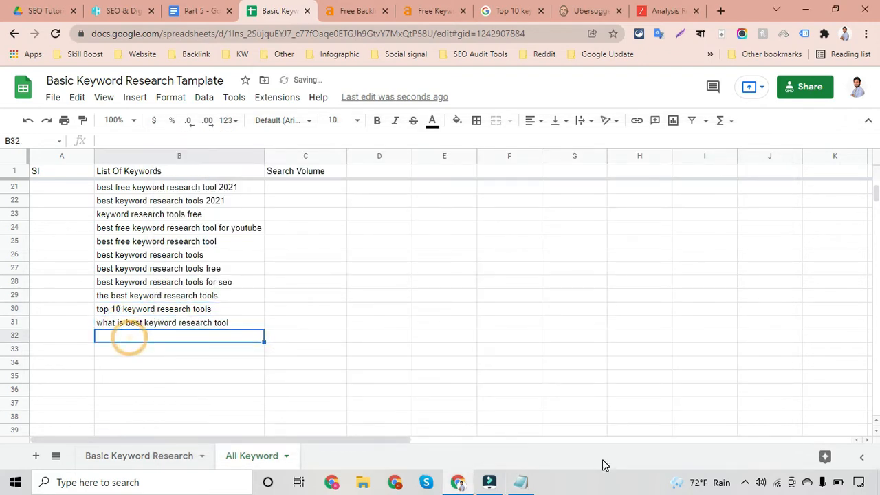
click(520, 482)
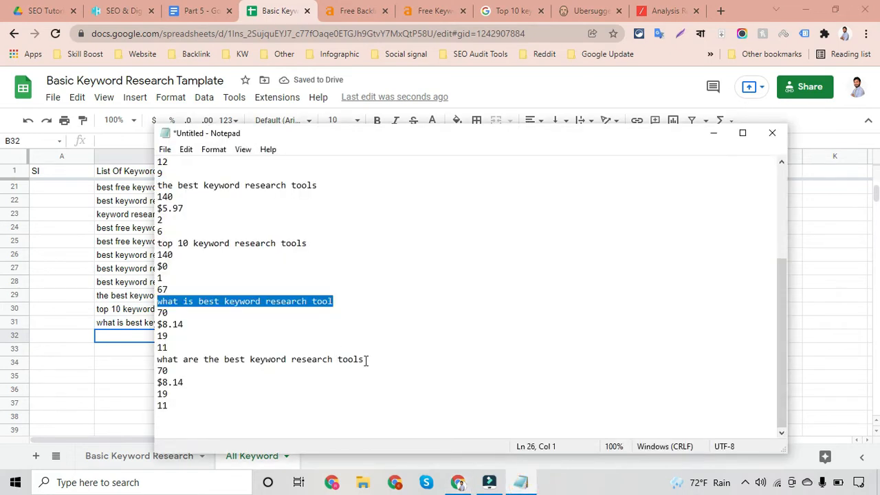
click(367, 360)
key(ctrl+shift+Left)
key(ctrl+shift+Left)
key(ctrl+shift+Left)
key(ctrl+shift+Left)
key(ctrl+shift+Left)
key(ctrl+shift+Left)
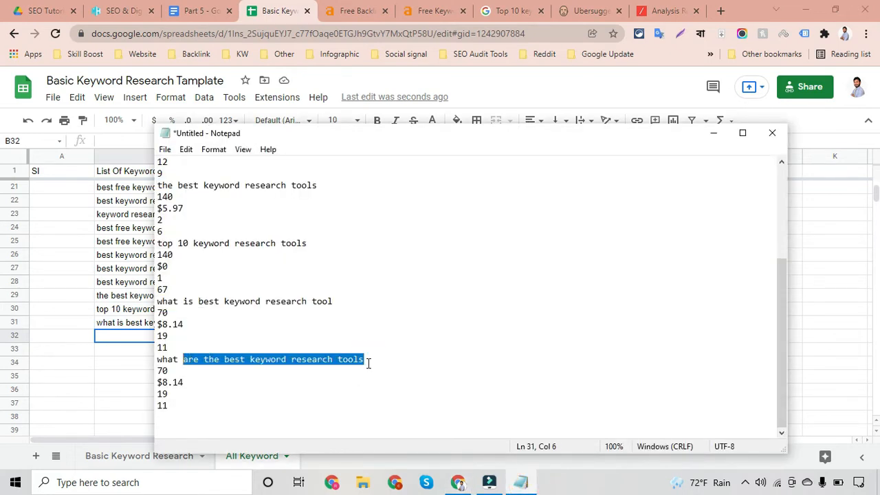
key(ctrl+shift+Left)
click(113, 339)
key(ctrl+v)
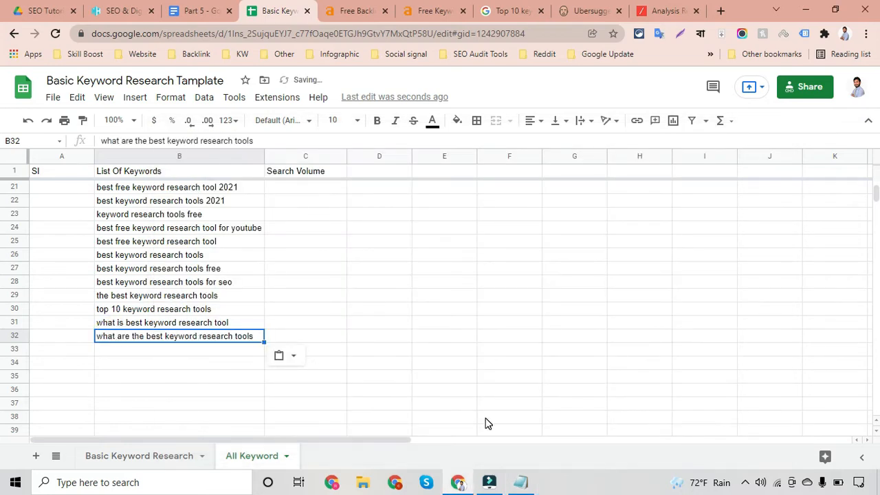
Delete all of the remaining text in the Notepad document
click(520, 481)
click(497, 328)
key(ctrl+a)
key(Delete)
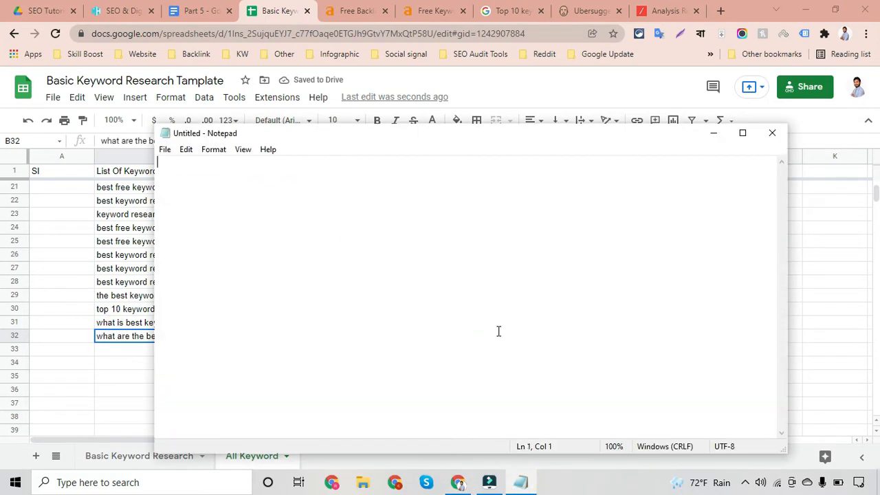
Switch to the LSIGraph results for "Best keyword research tools" and try to change the search location
click(670, 9)
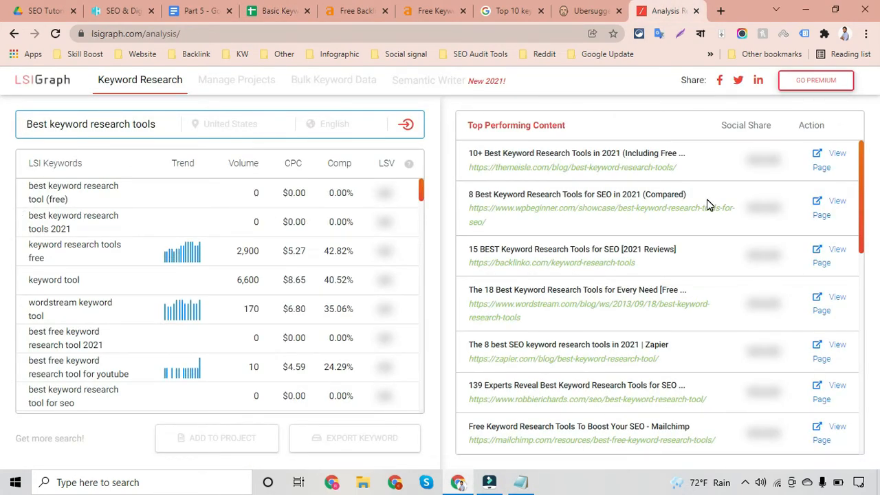
click(222, 123)
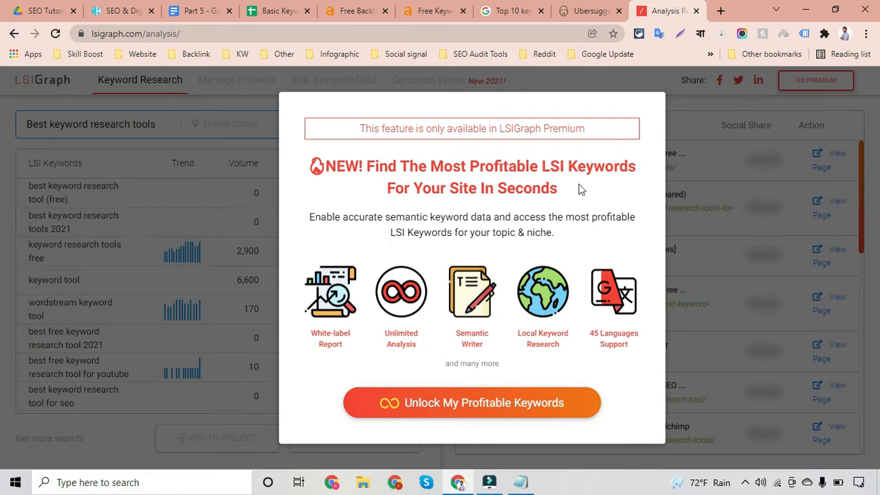
click(626, 79)
click(7, 191)
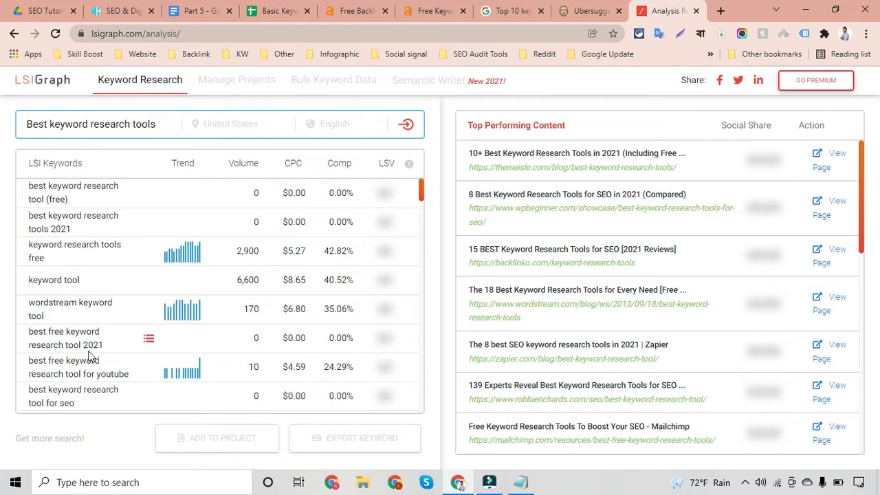
Copy "best free keyword research tool 2021" from the LSIGraph keywords into cell B33 of the All Keyword sheet
drag(107, 347, 29, 337)
key(ctrl+c)
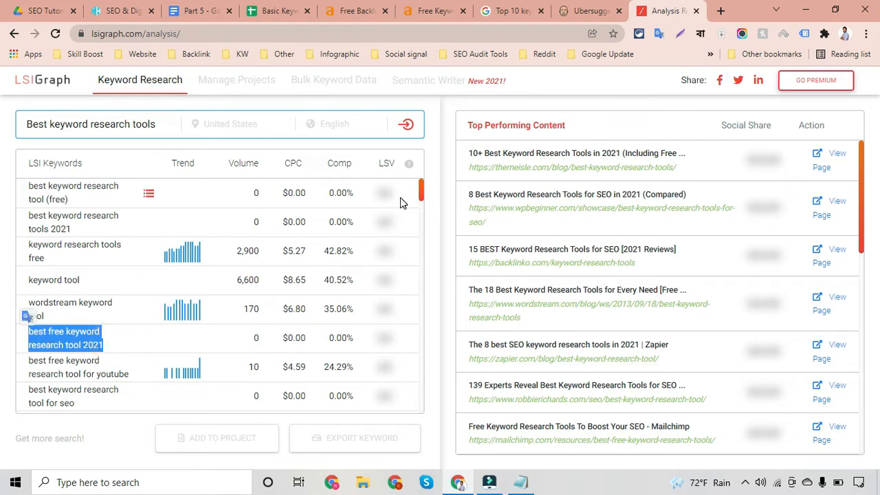
click(273, 11)
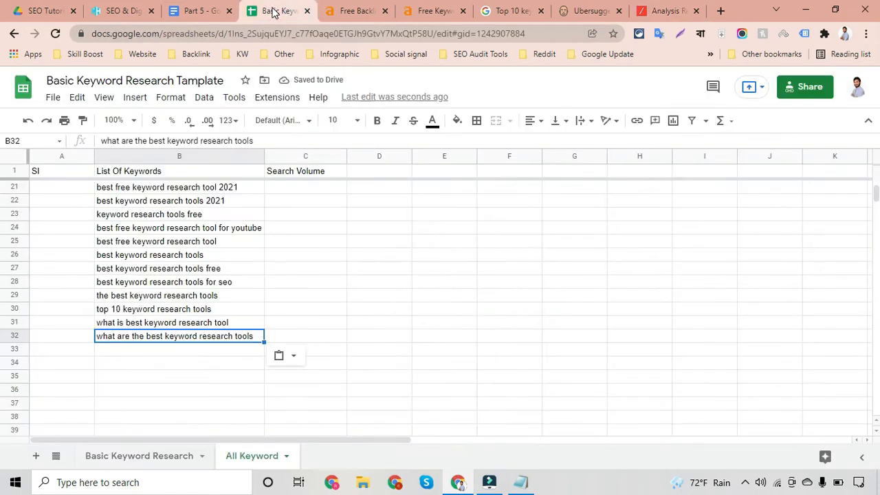
click(151, 352)
key(ctrl+v)
Copy "best keyword research tool for seo" from the LSIGraph keywords into cell B34 of the All Keyword sheet
click(159, 368)
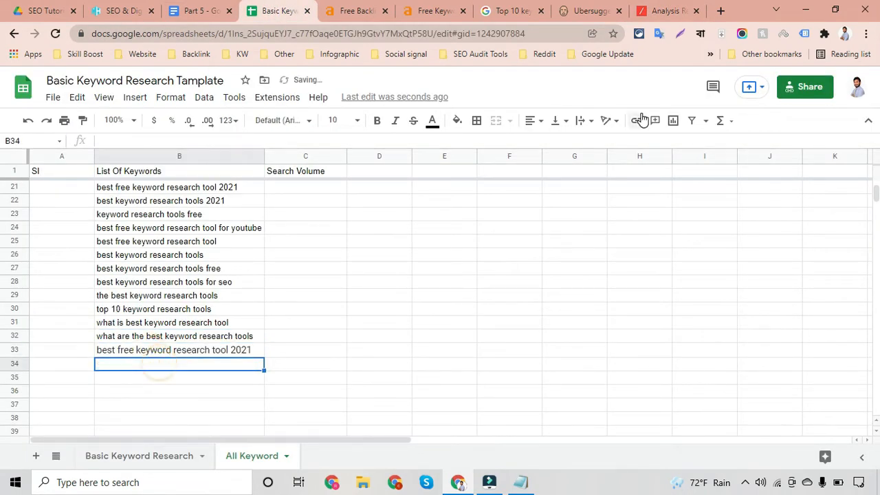
click(663, 11)
scroll(170, 326, down, 1)
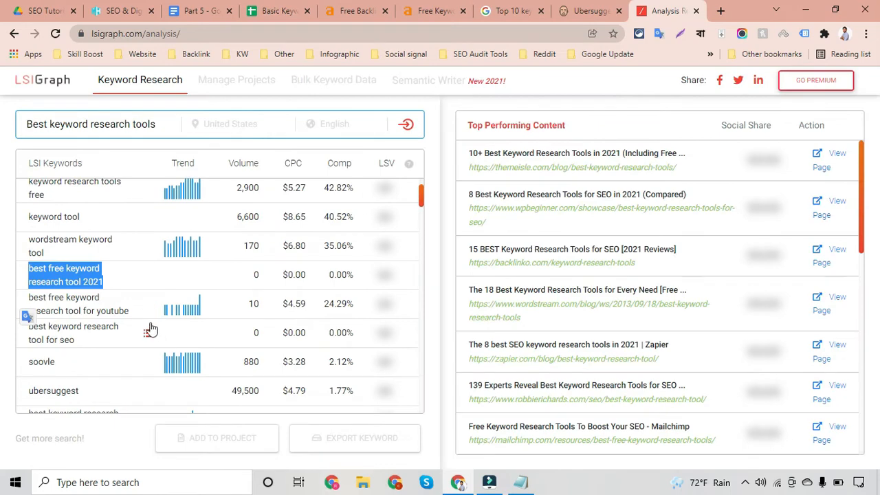
drag(89, 341, 23, 333)
key(ctrl+c)
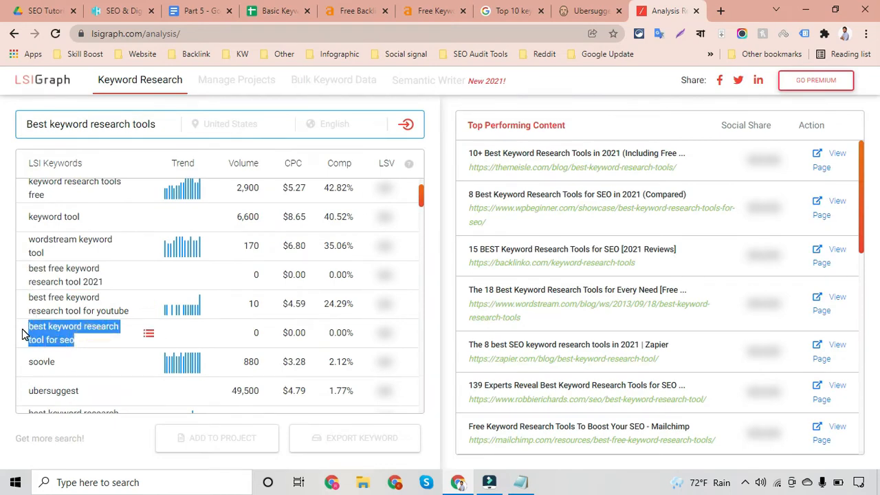
click(281, 11)
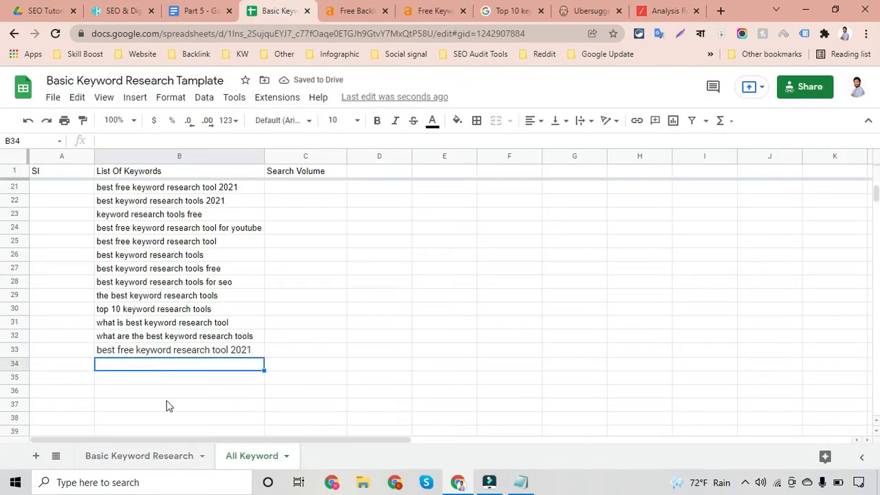
key(ctrl+v)
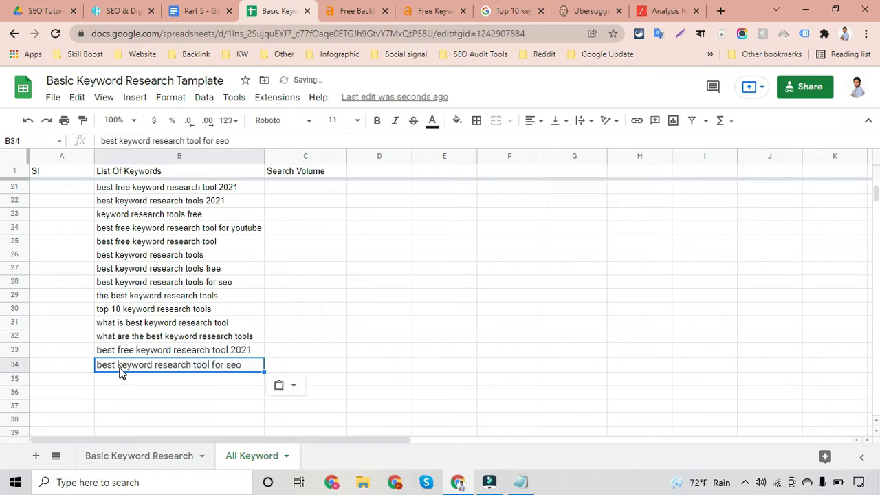
click(131, 381)
scroll(402, 291, down, 1)
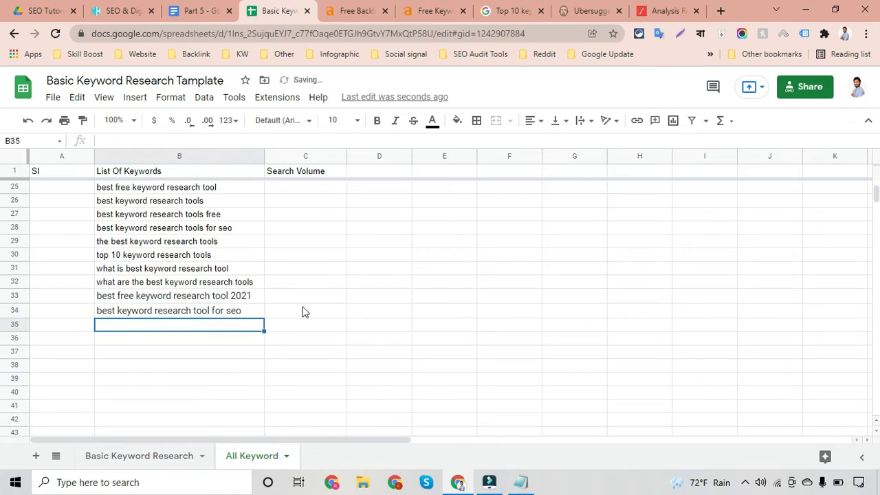
click(149, 338)
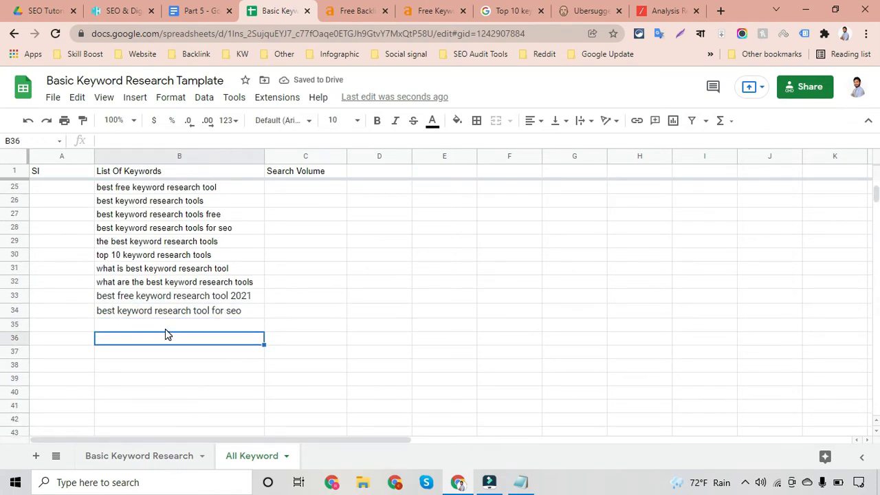
click(165, 329)
click(165, 338)
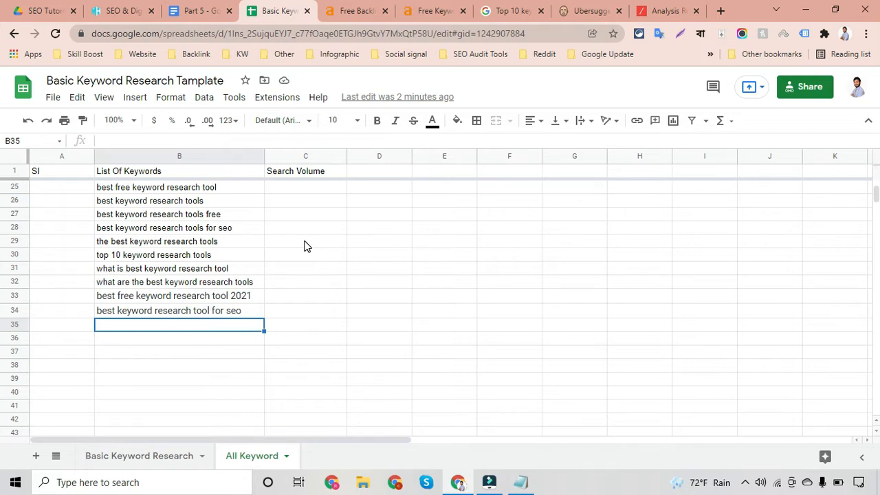
Switch to the Ahrefs Free Keyword Generator page and check its web address and keyword field
click(430, 7)
scroll(209, 172, up, 7)
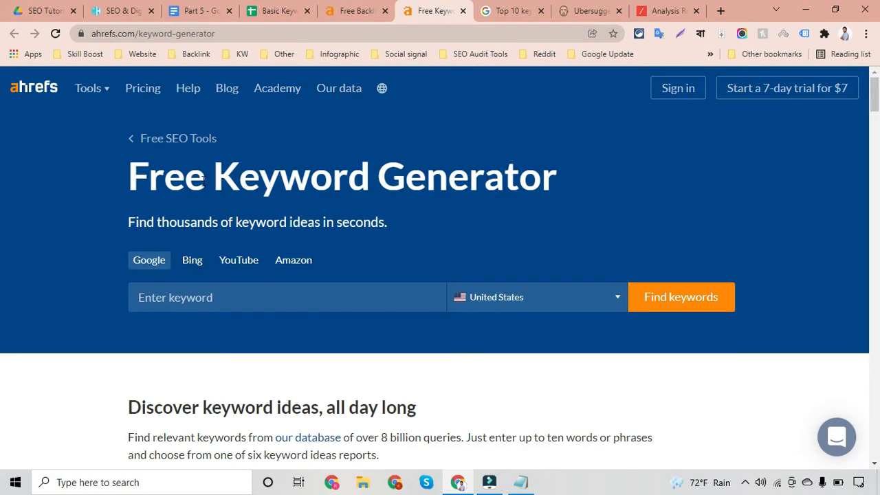
click(245, 34)
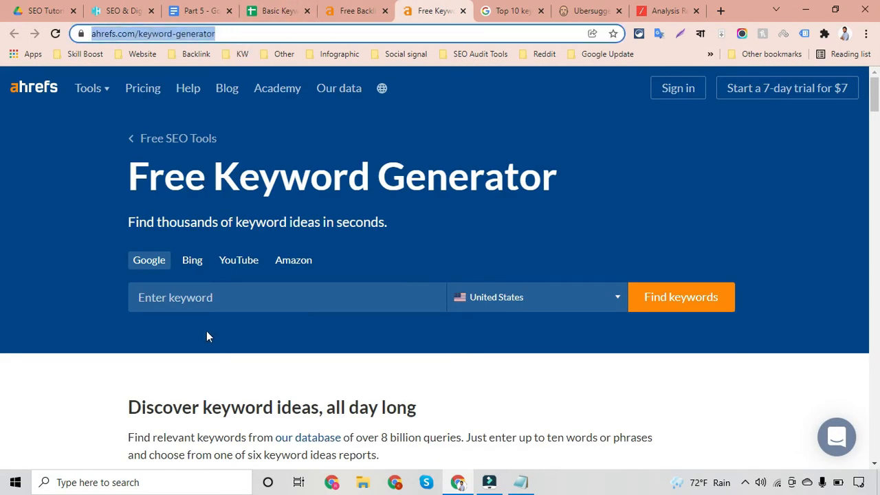
click(189, 300)
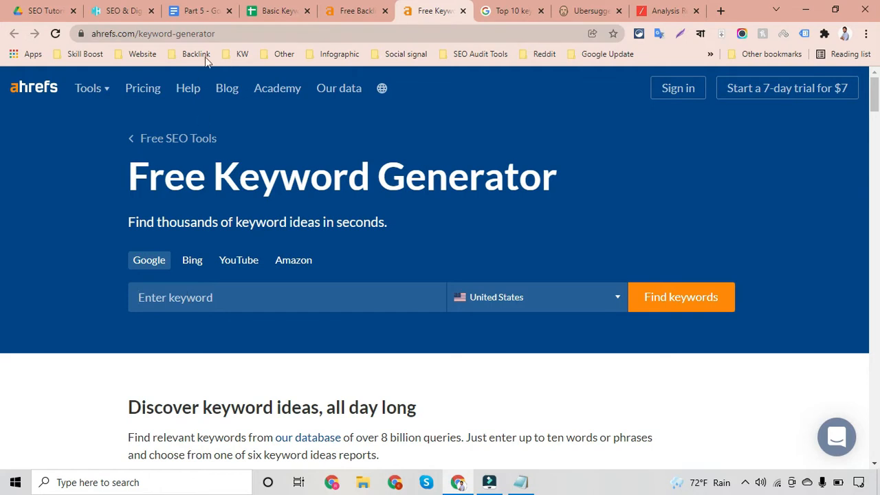
Copy "Best keyword research tools" from cell B2 and find keywords for it in the Ahrefs Free Keyword Generator, passing the robot check
click(269, 10)
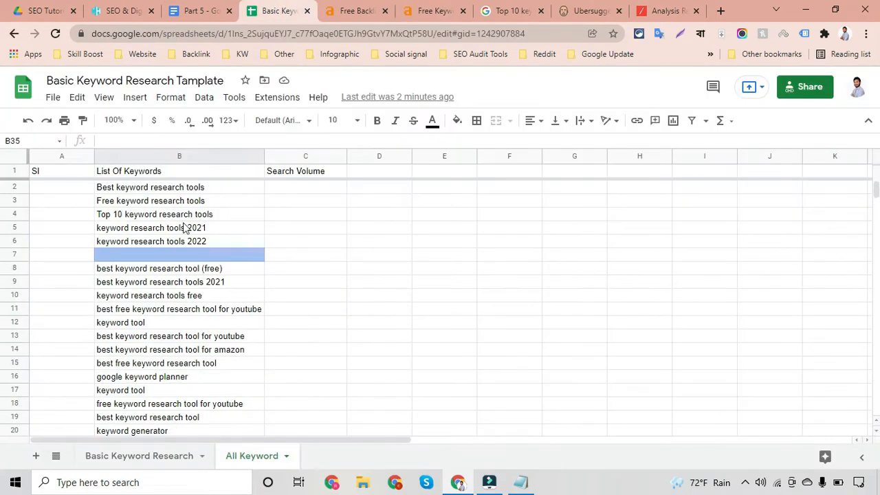
click(202, 190)
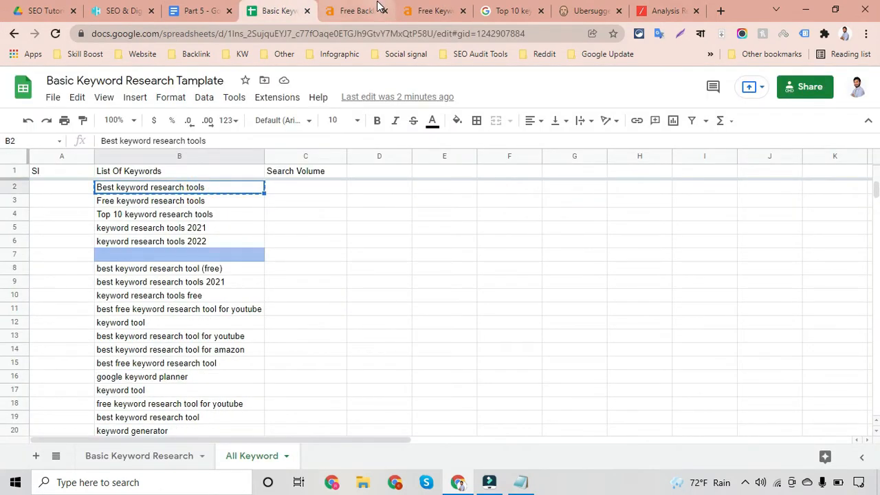
click(433, 11)
click(224, 287)
text(Best keyword research tools)
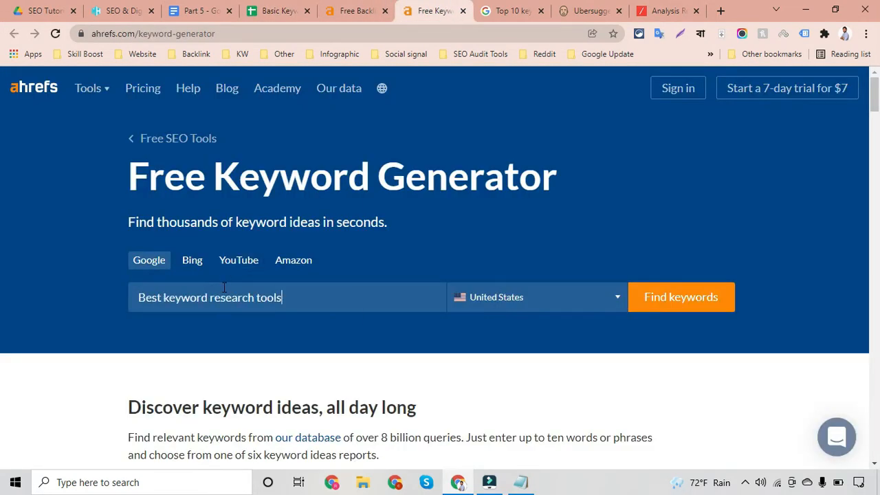
click(680, 311)
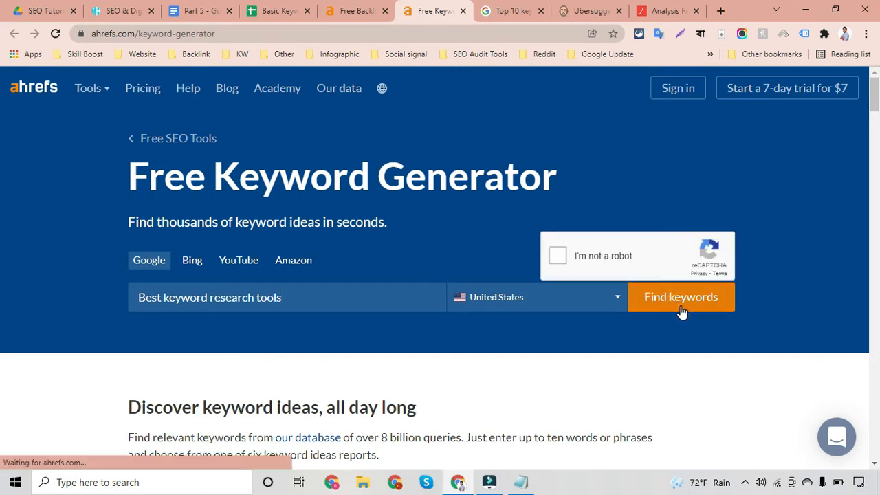
click(558, 259)
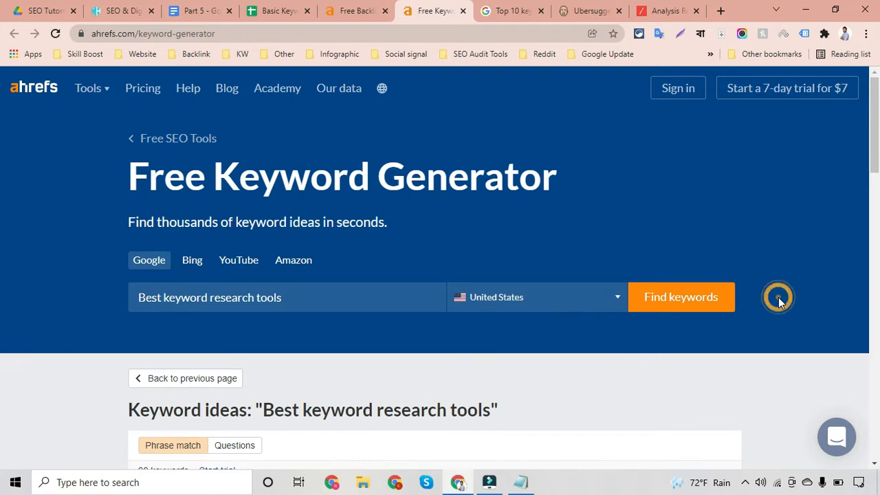
Examine the Ahrefs phrase-match keyword ideas with their keyword difficulty and search volume
scroll(780, 303, down, 3)
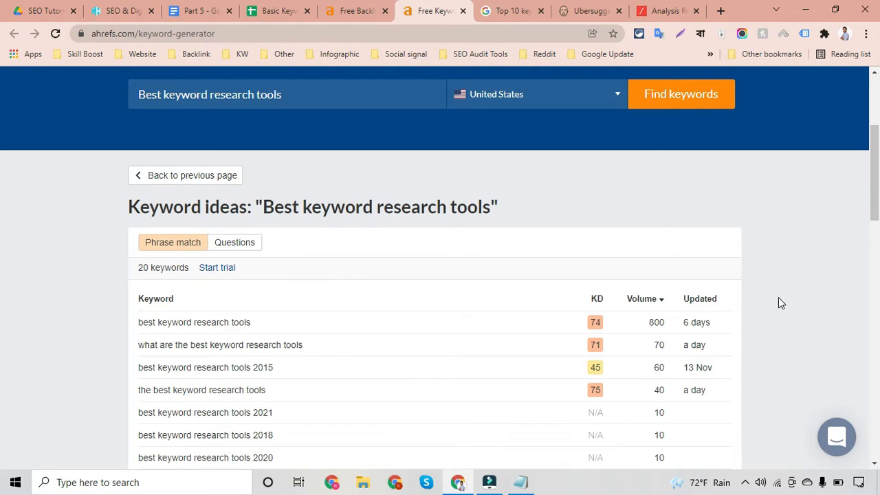
scroll(779, 298, down, 4)
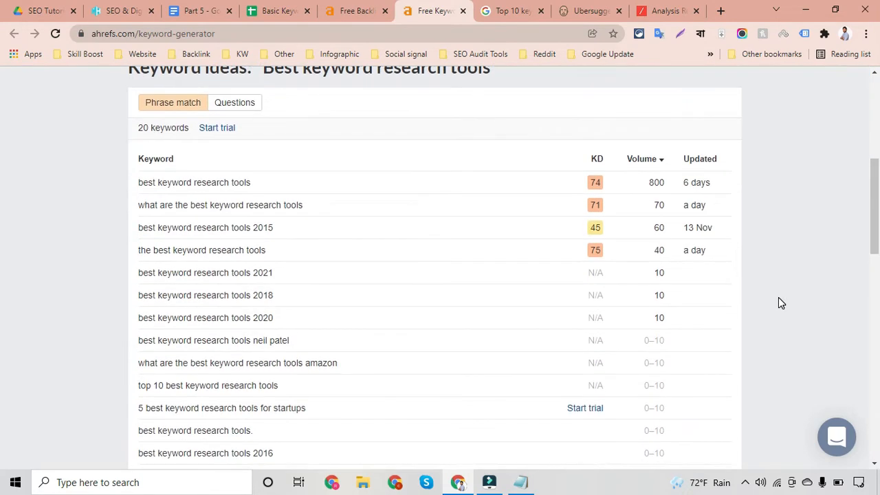
scroll(778, 297, down, 2)
scroll(778, 288, up, 15)
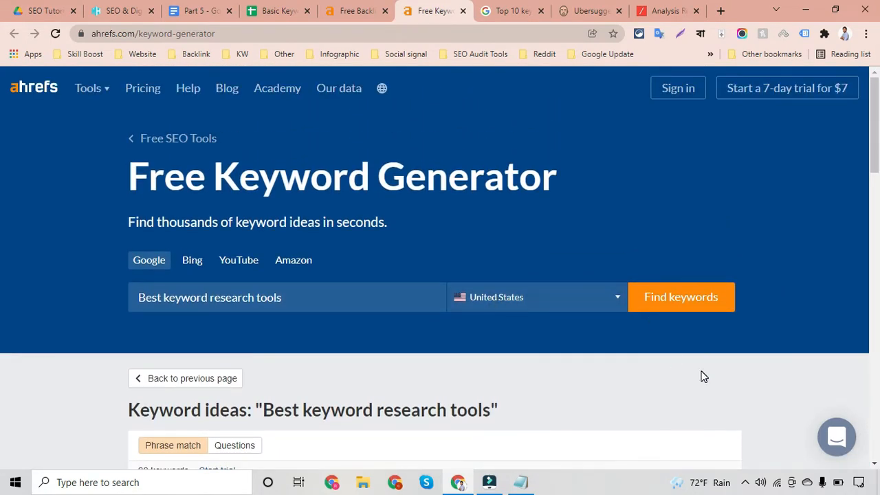
scroll(731, 375, down, 2)
scroll(787, 354, down, 2)
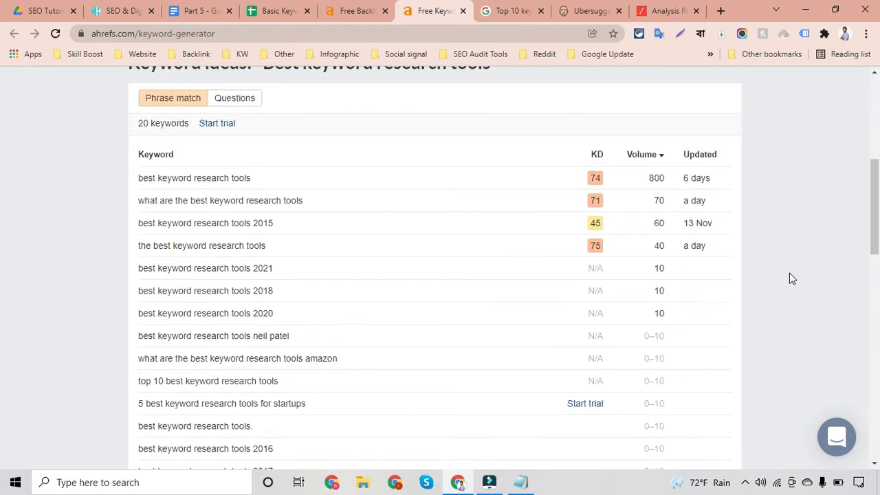
scroll(771, 211, up, 2)
scroll(772, 211, up, 2)
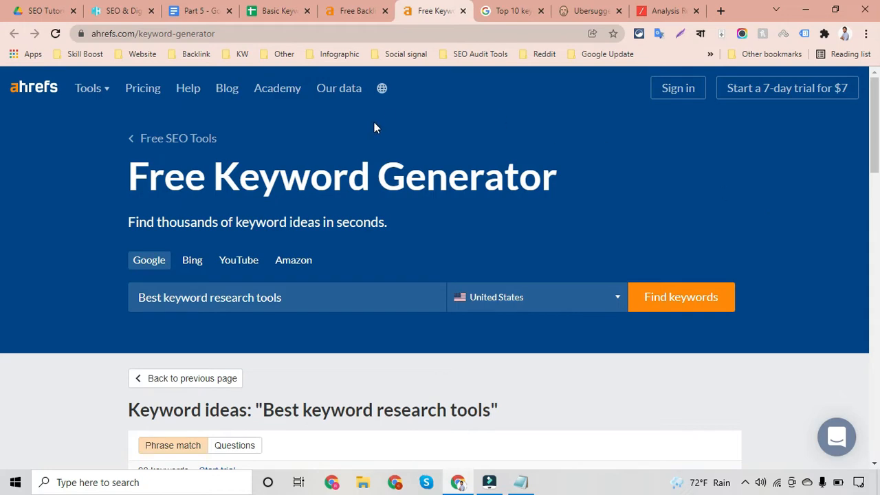
Search Google for "semscoop" in a new tab, open the SEMScoop website and close the search results tab
click(721, 11)
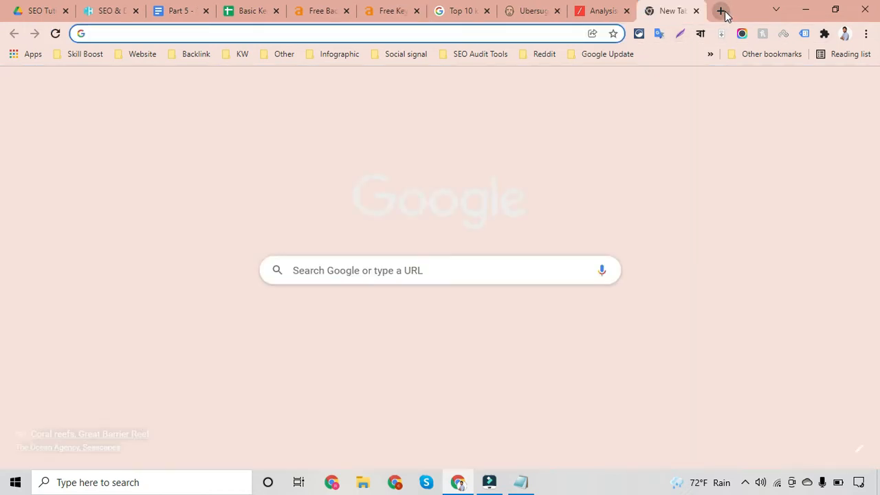
text(semscoop)
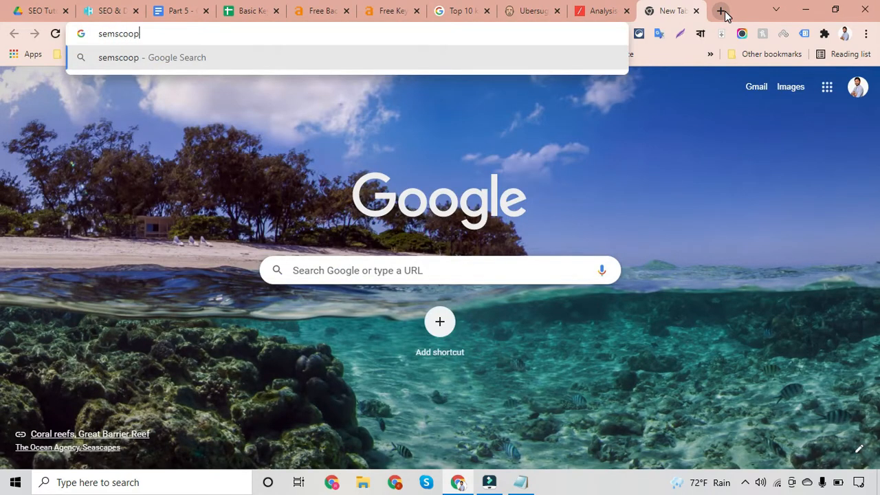
key(Return)
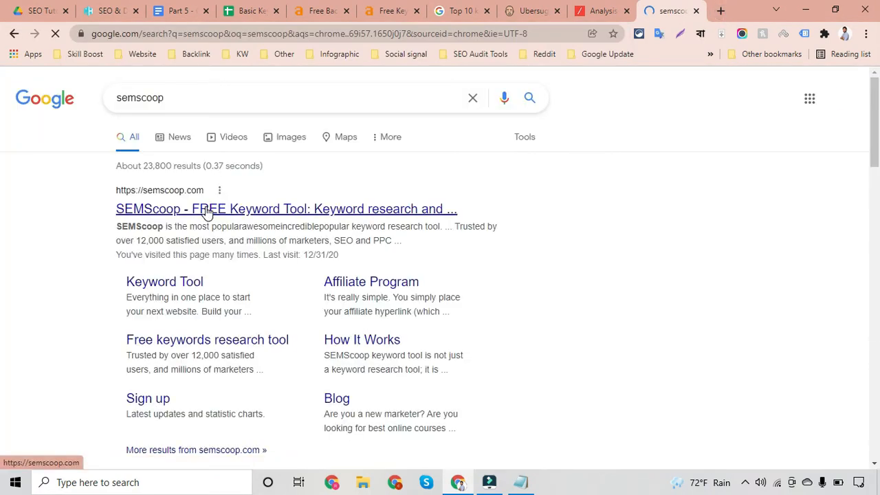
ctrl+click(206, 210)
click(666, 8)
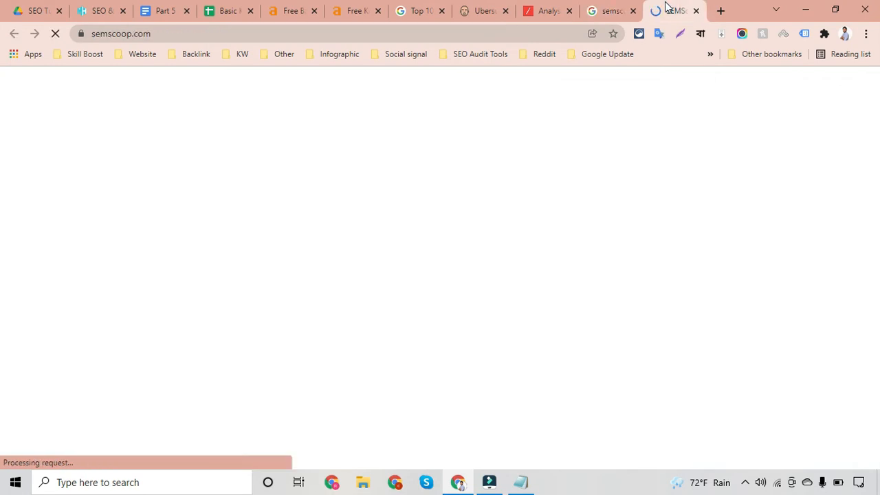
click(633, 12)
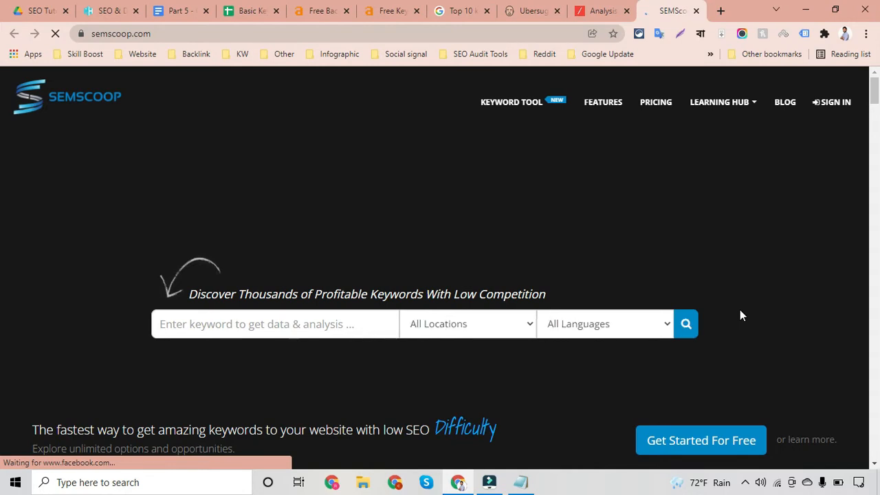
Search SEMScoop for "Best keyword research tools" with all locations and the language set to English
click(260, 326)
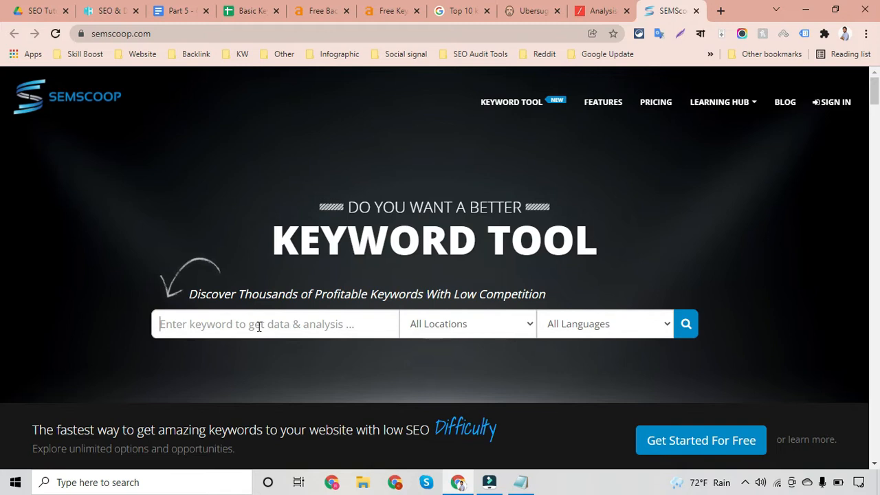
text(Best keyword research tools)
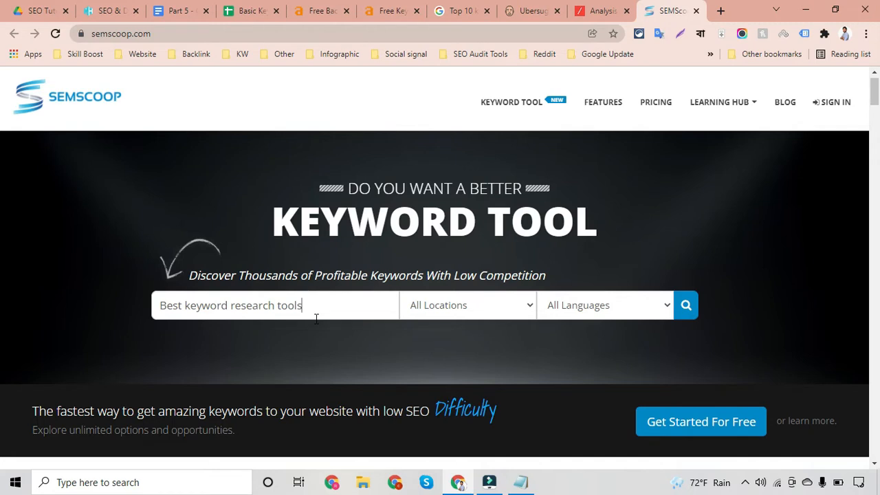
click(451, 311)
click(451, 311)
click(451, 311)
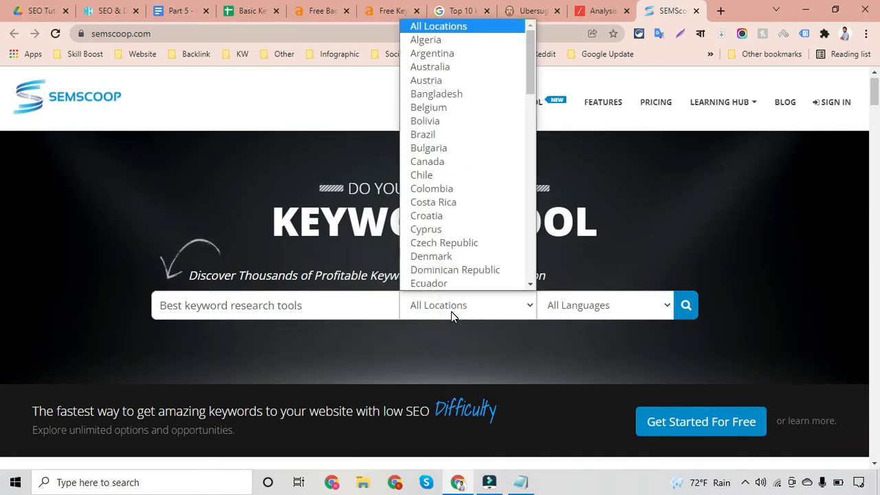
click(599, 309)
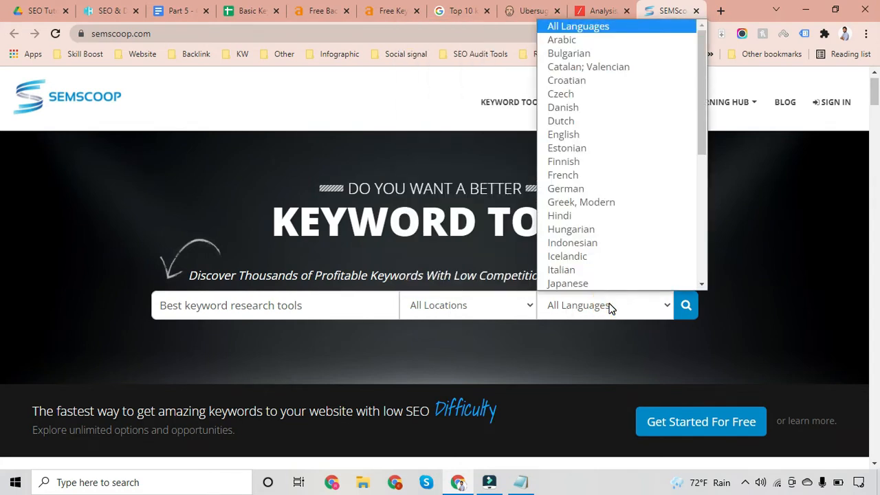
click(463, 303)
click(464, 303)
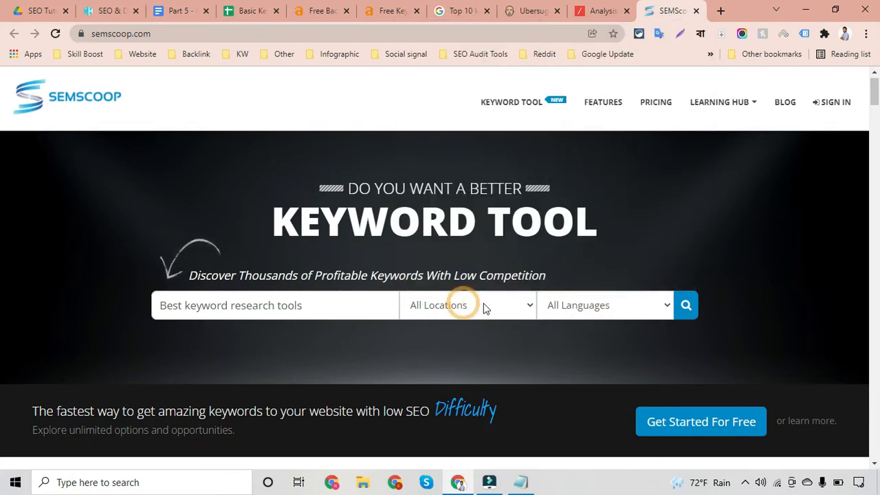
click(621, 310)
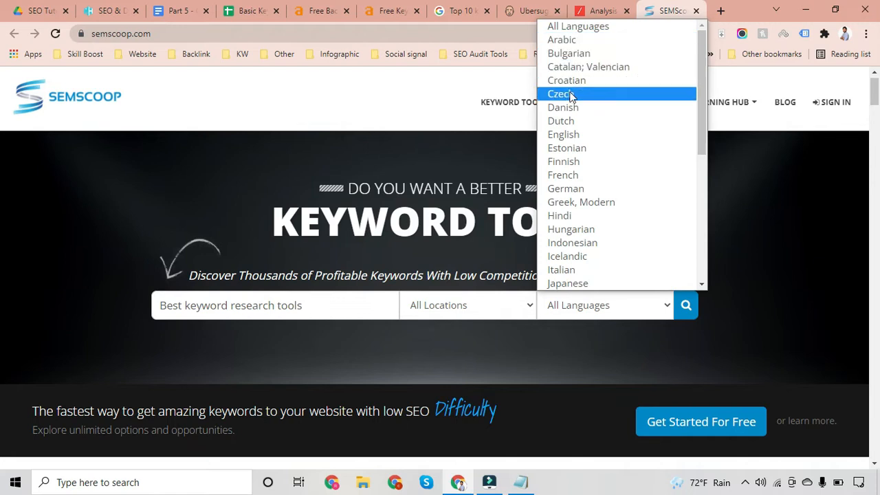
click(564, 135)
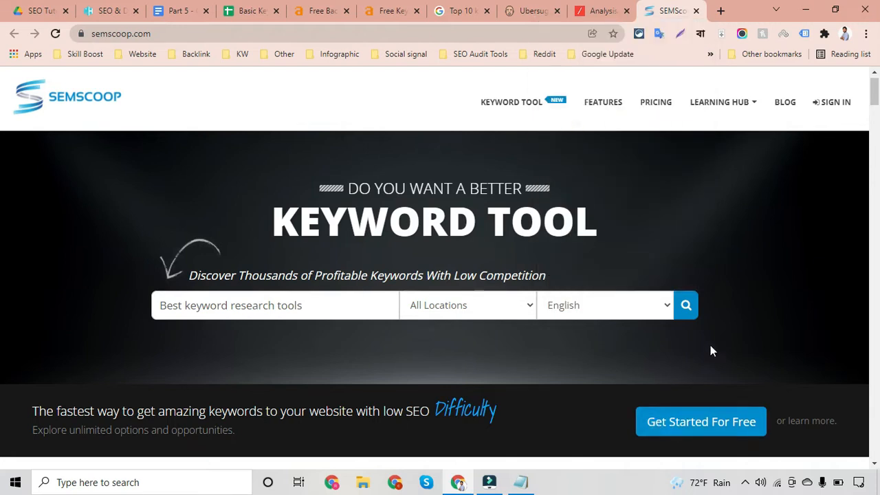
click(686, 303)
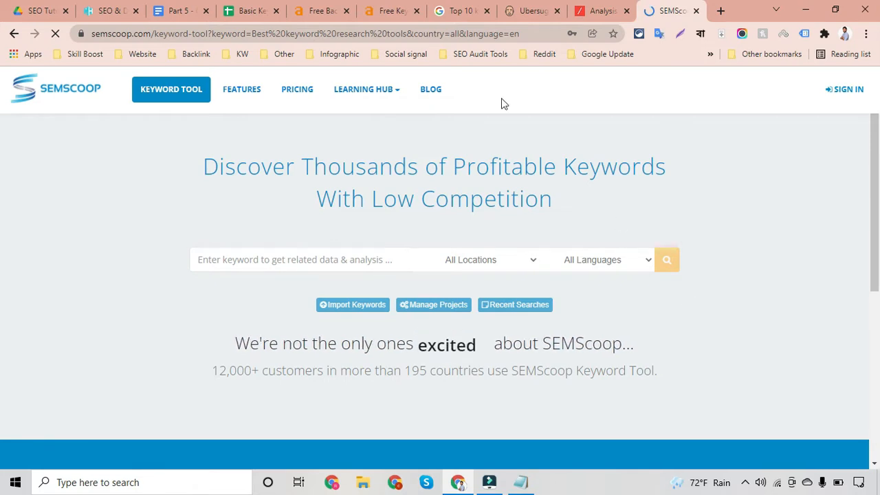
Close the Ubersuggest, LSIGraph analysis, Google results and Ahrefs Free Keyword Generator tabs
click(556, 10)
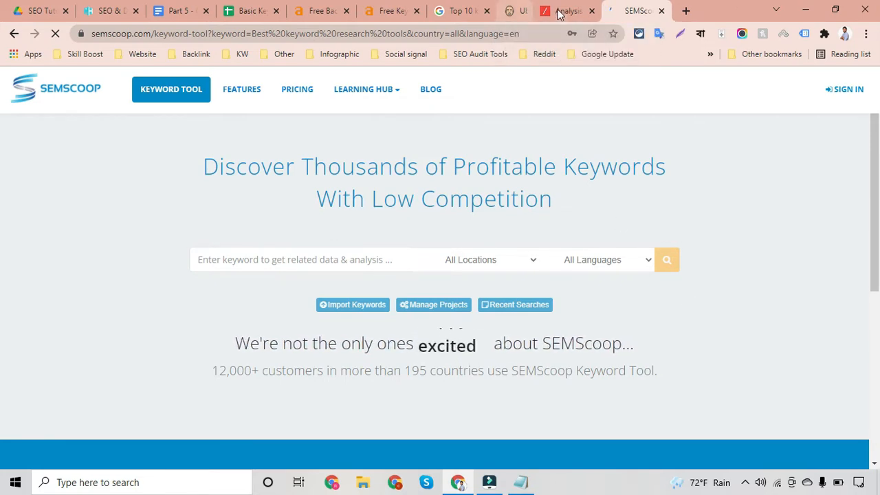
click(487, 10)
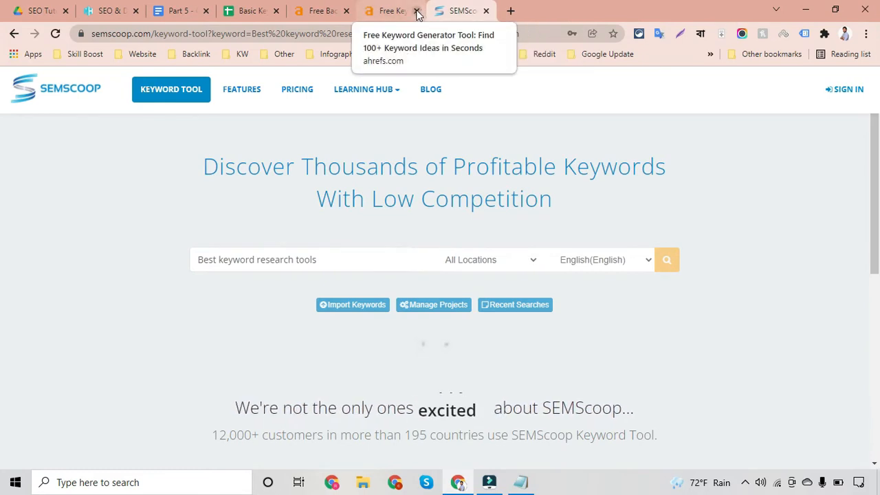
click(416, 11)
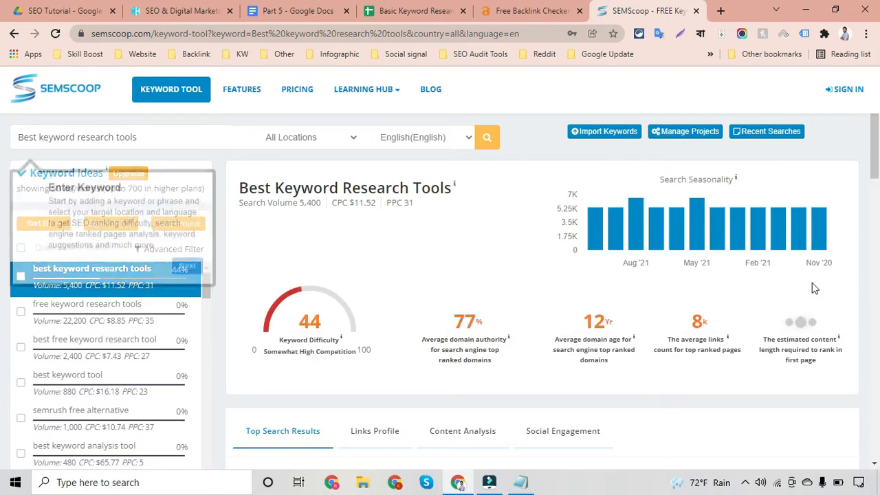
Dismiss the guided tour over the SEMScoop keyword results
scroll(811, 282, down, 1)
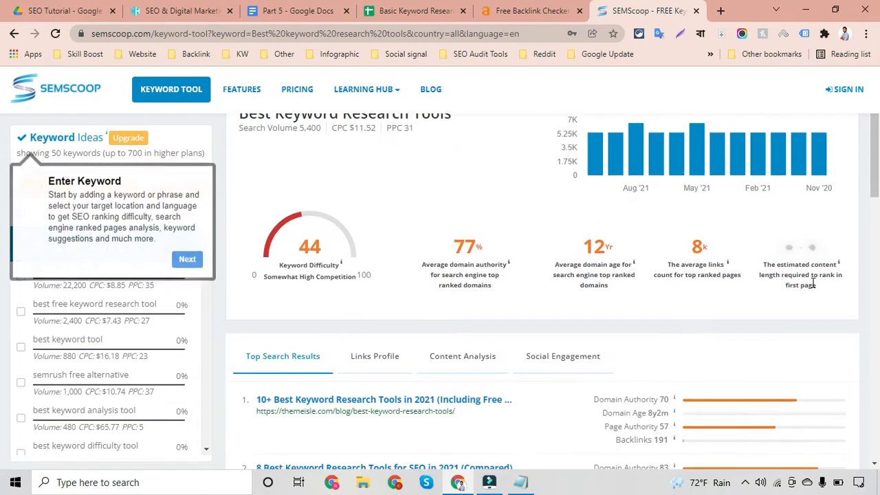
click(190, 261)
scroll(517, 245, up, 1)
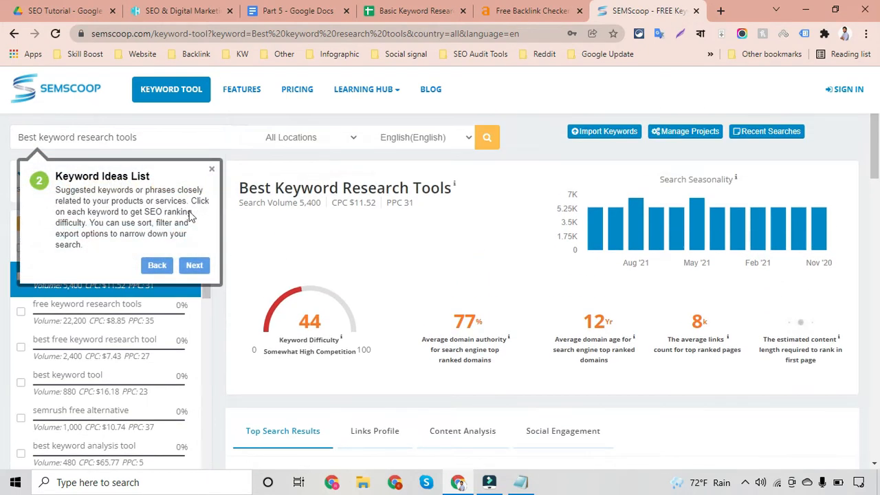
click(212, 170)
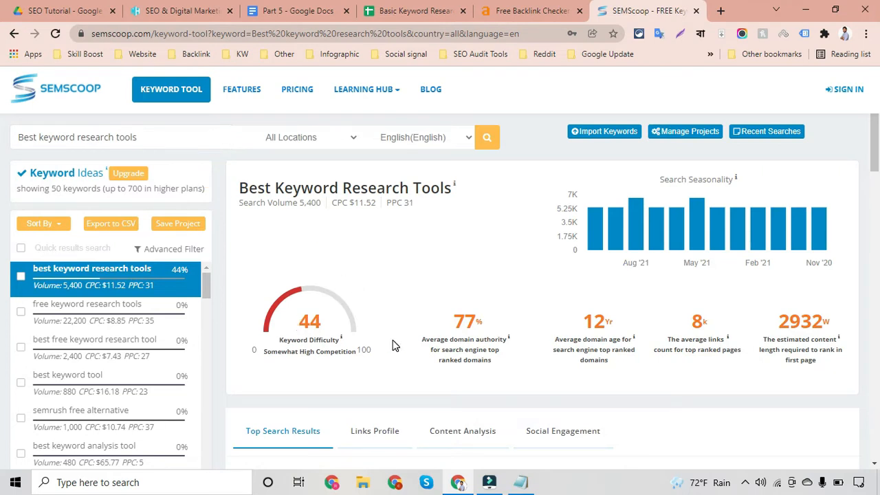
Examine the keyword's difficulty, domain authority, domain age, links and content length metrics, and the top search results
mouse_move(463, 339)
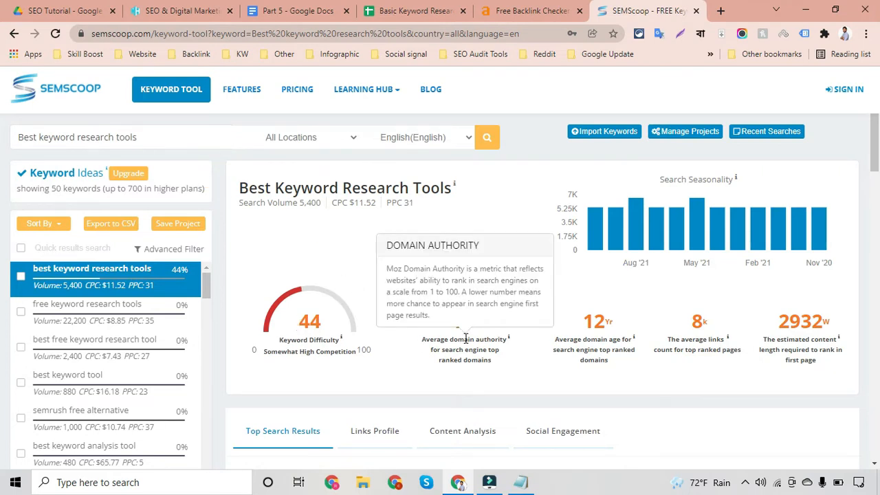
mouse_move(599, 334)
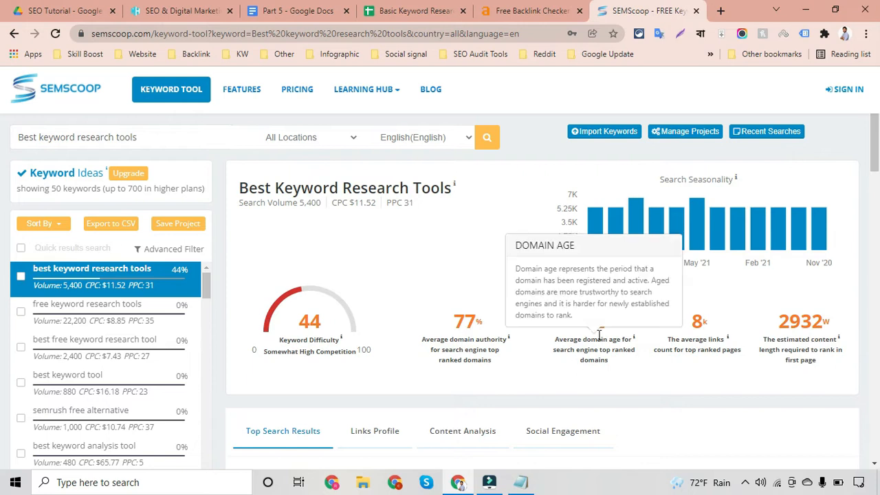
mouse_move(670, 349)
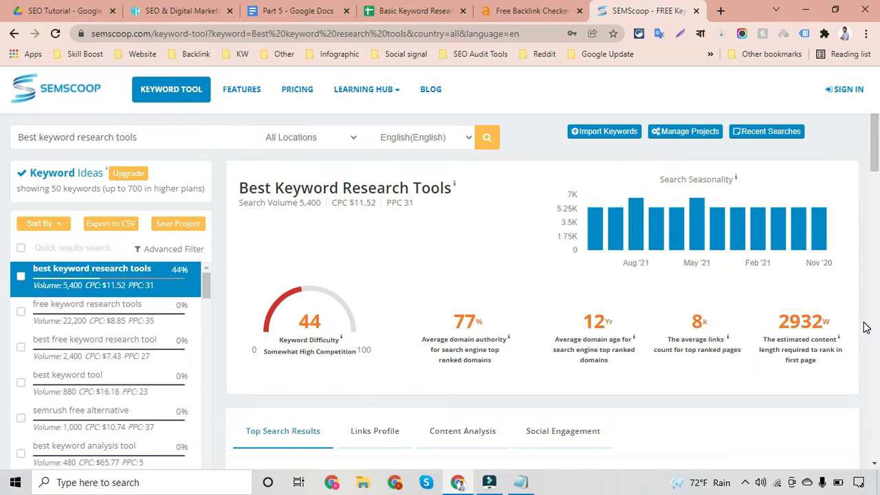
scroll(866, 328, down, 2)
scroll(866, 328, down, 1)
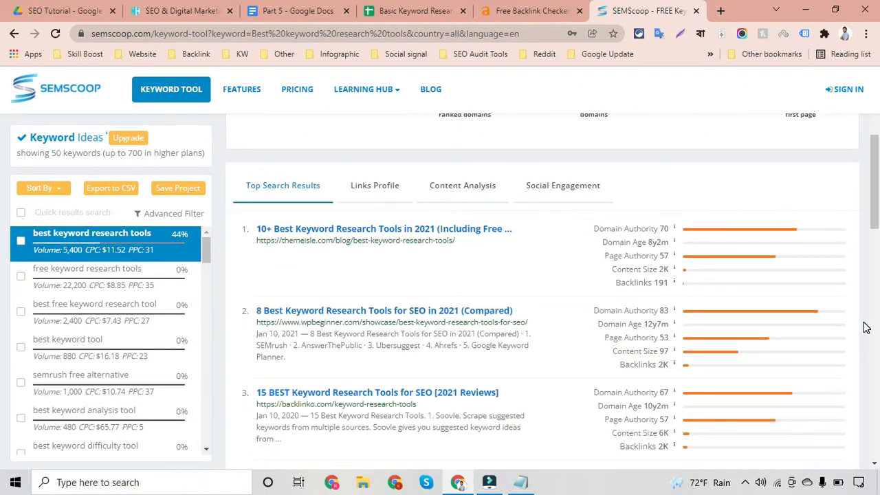
scroll(866, 327, down, 3)
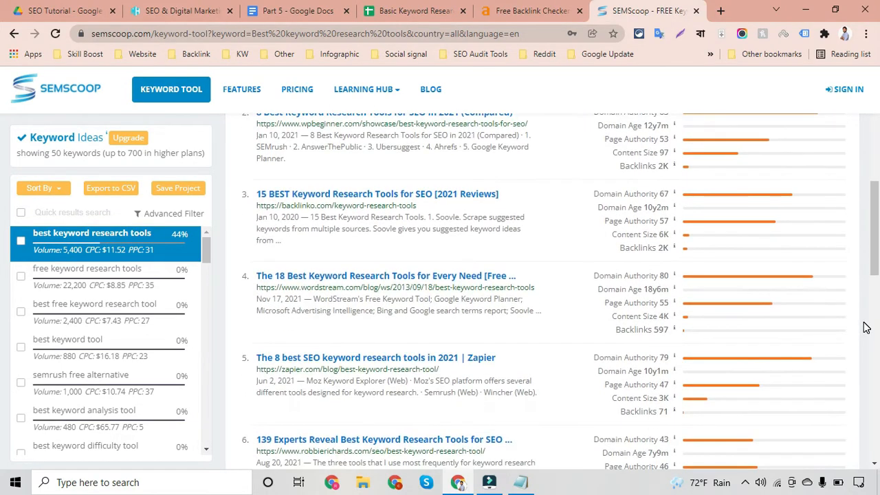
scroll(865, 327, down, 7)
scroll(866, 328, up, 14)
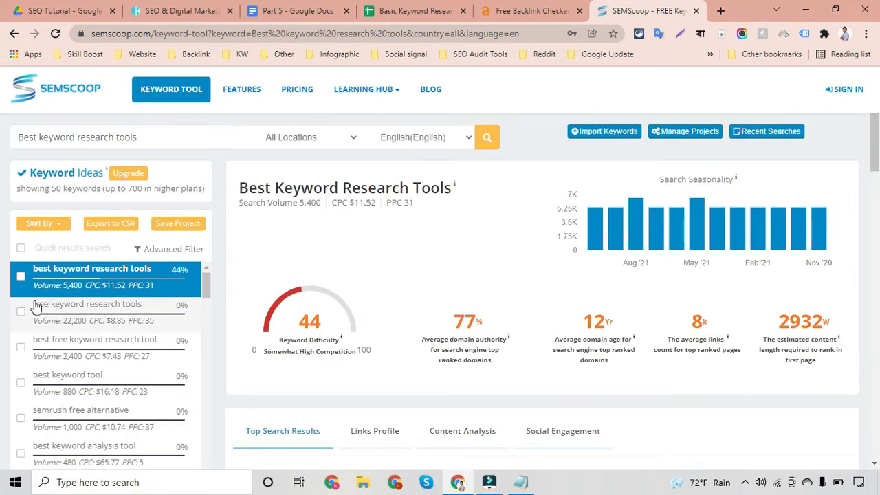
Select "top keyword tools", "top 10 free keyword research tools" and "cheap keyword research tool" in the keyword ideas list
scroll(6, 317, down, 2)
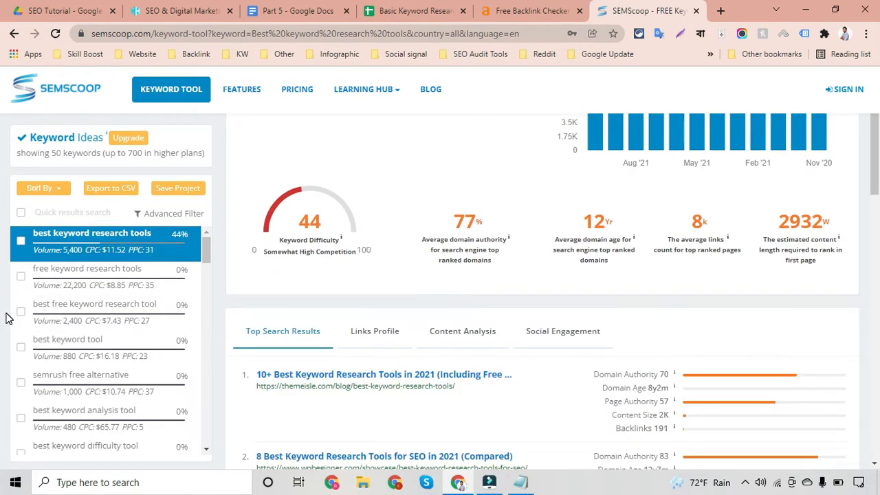
scroll(6, 318, down, 1)
scroll(118, 332, down, 10)
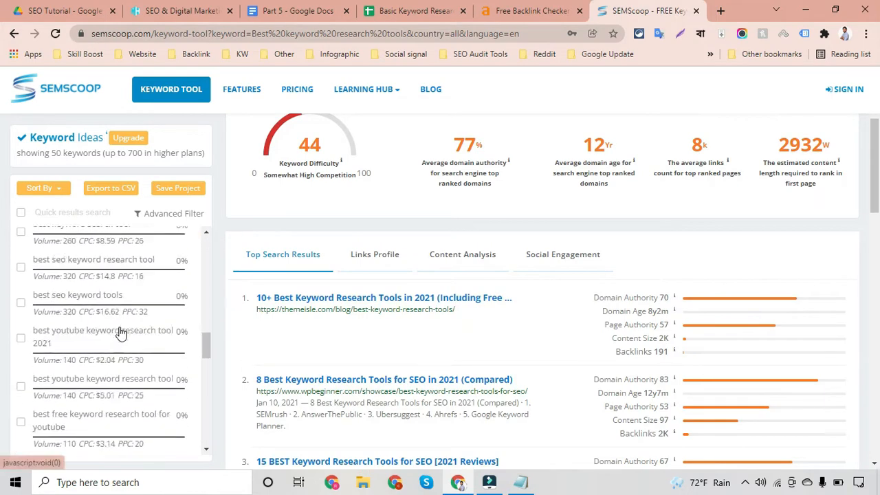
scroll(118, 332, down, 5)
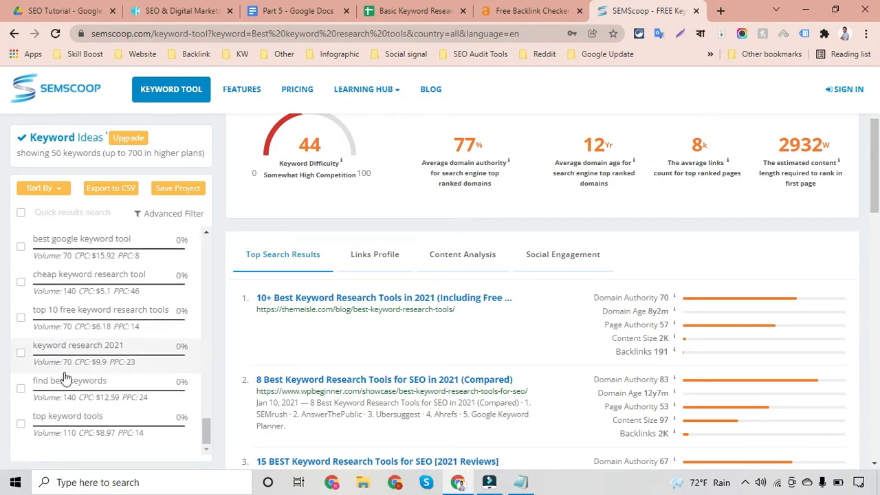
click(21, 424)
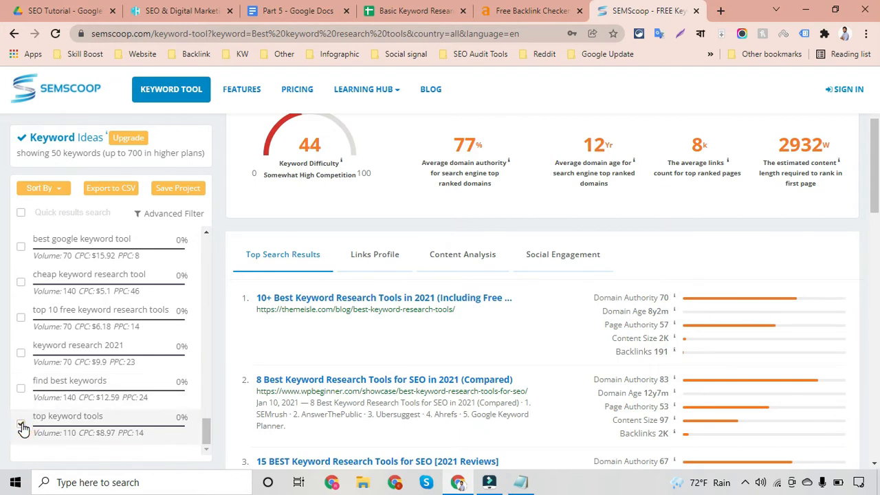
click(21, 319)
scroll(20, 322, up, 1)
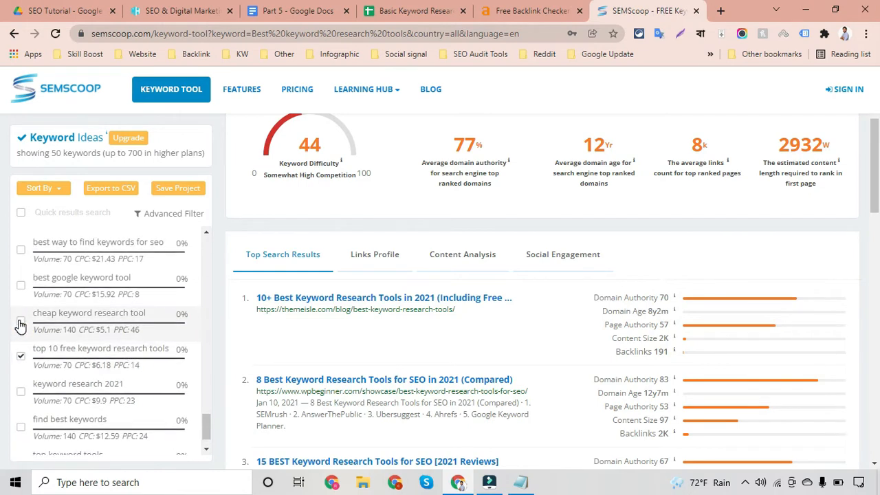
scroll(21, 324, up, 1)
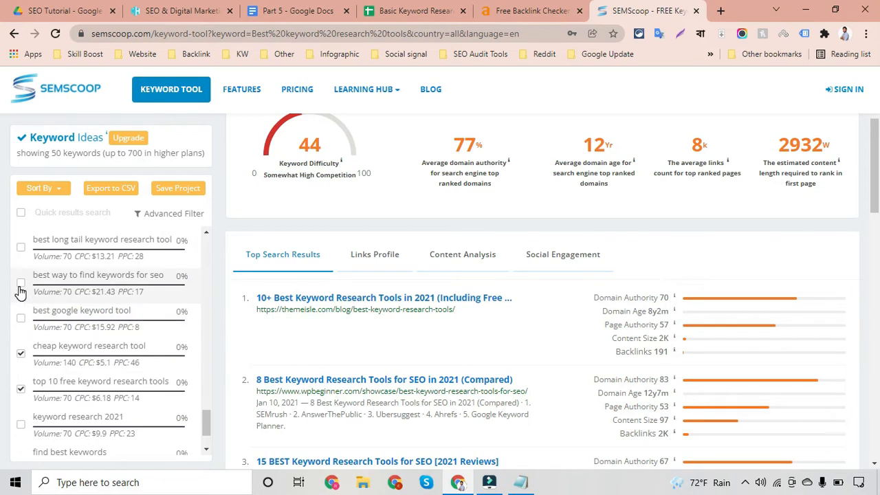
Add "best long tail keyword research tool" and "top free keyword research tool" to the selected keyword ideas
scroll(20, 292, up, 1)
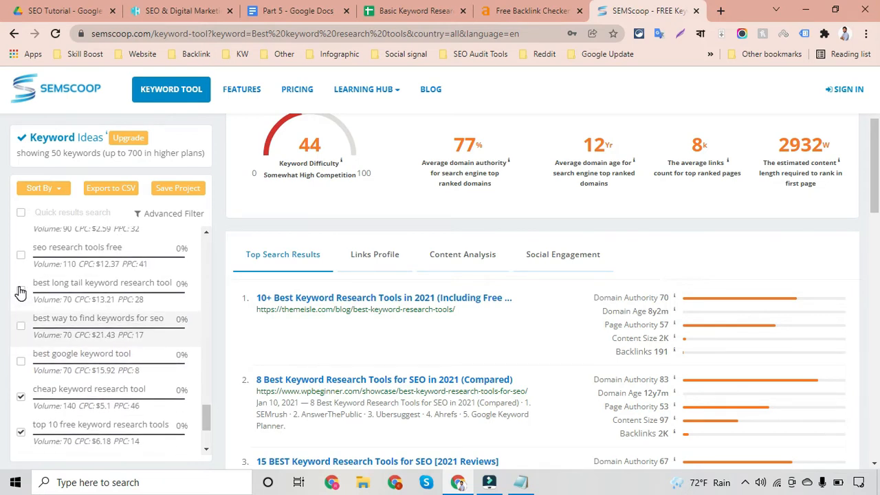
click(20, 292)
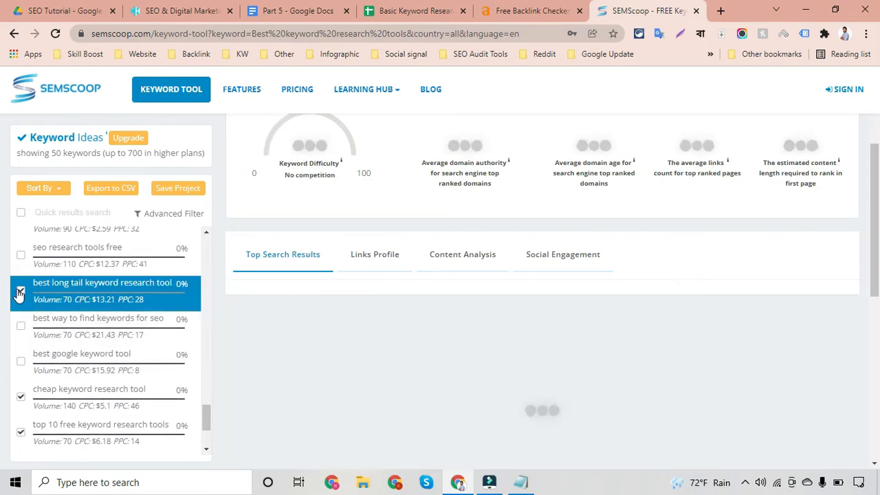
scroll(18, 295, up, 2)
scroll(19, 294, up, 1)
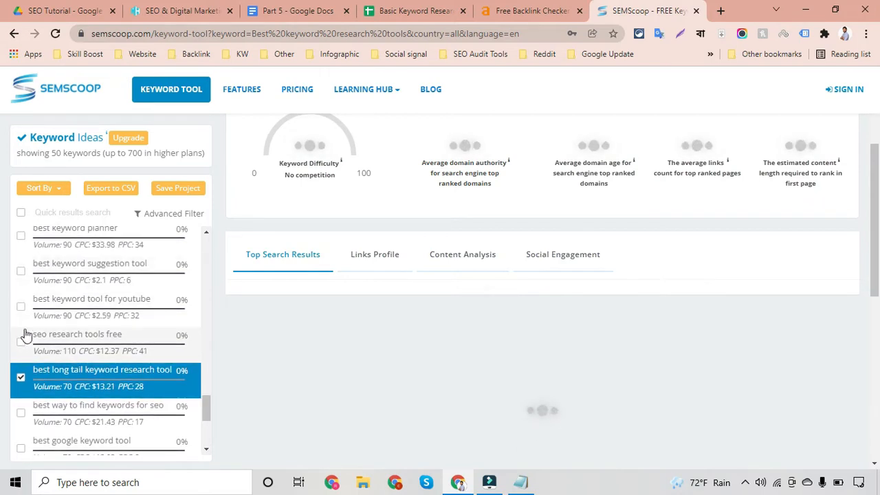
scroll(20, 348, up, 2)
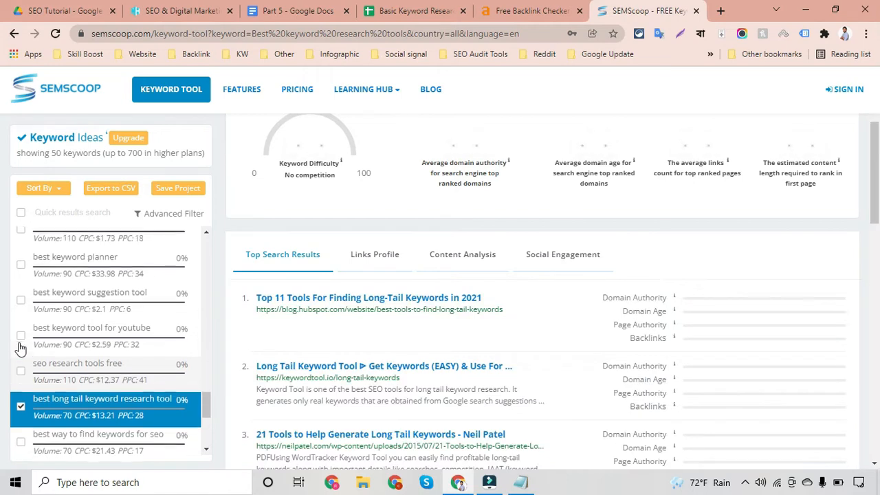
scroll(19, 348, up, 2)
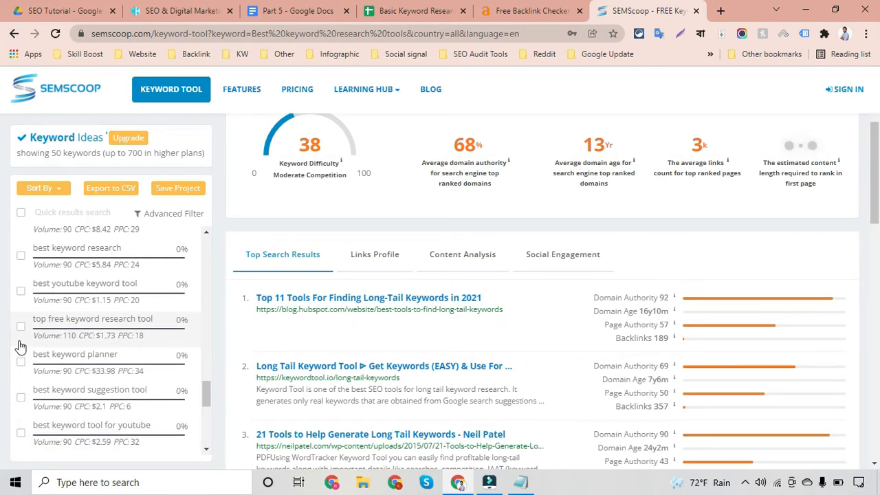
click(20, 328)
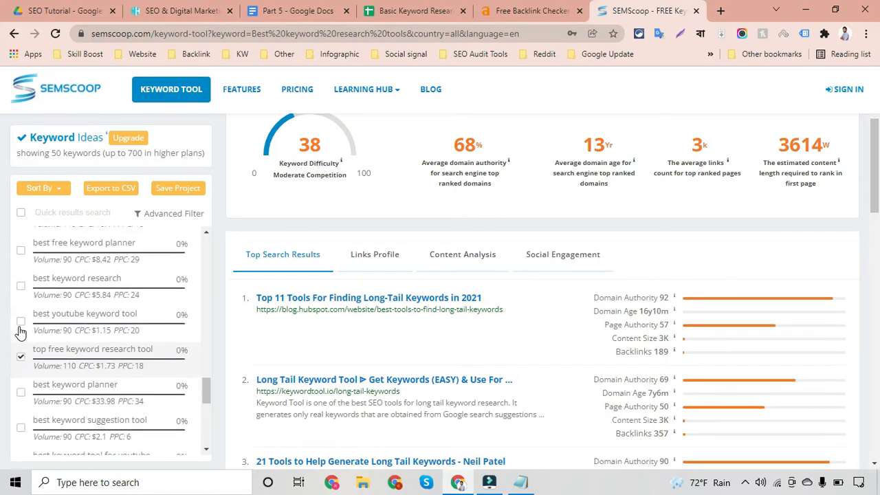
Review the remaining keyword ideas and also select "free keyword research tools" near the start of the list
scroll(21, 332, up, 3)
scroll(20, 333, up, 1)
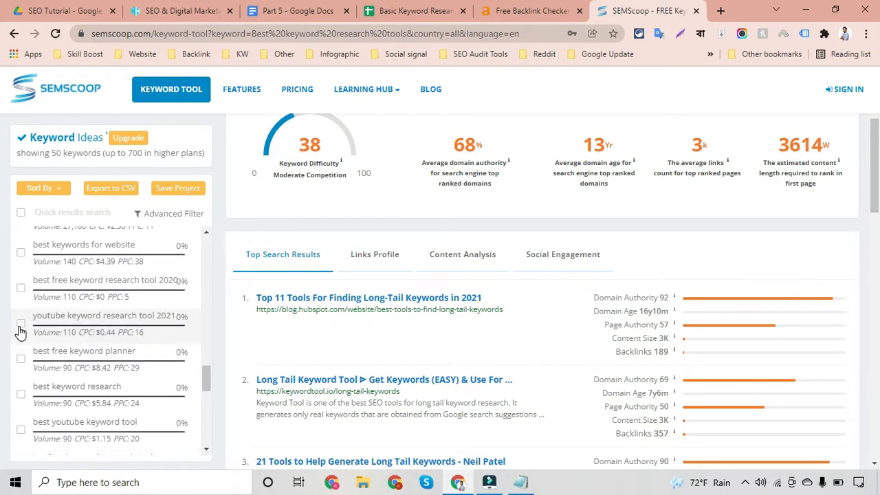
scroll(21, 332, up, 1)
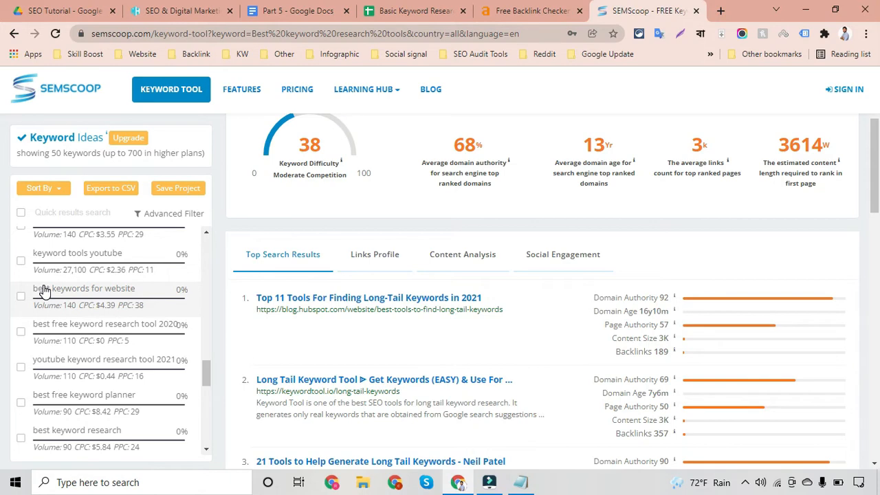
scroll(2, 303, up, 1)
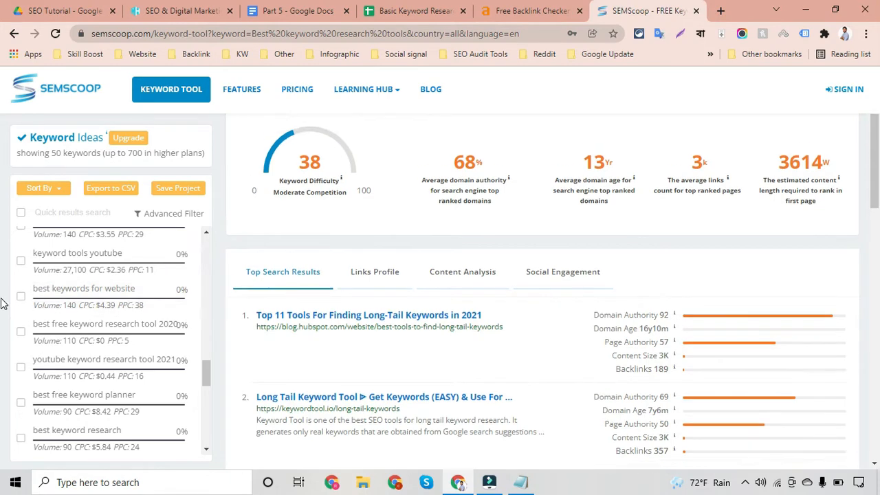
scroll(86, 304, up, 3)
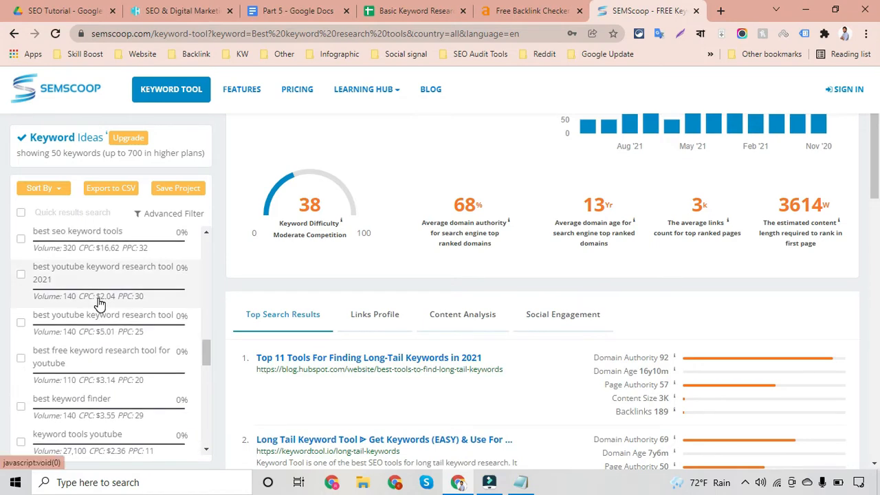
scroll(99, 302, up, 2)
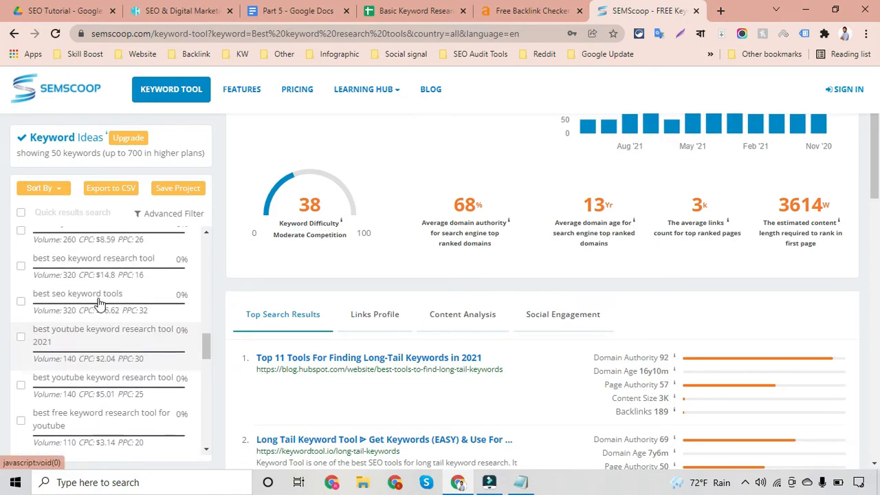
scroll(100, 303, up, 4)
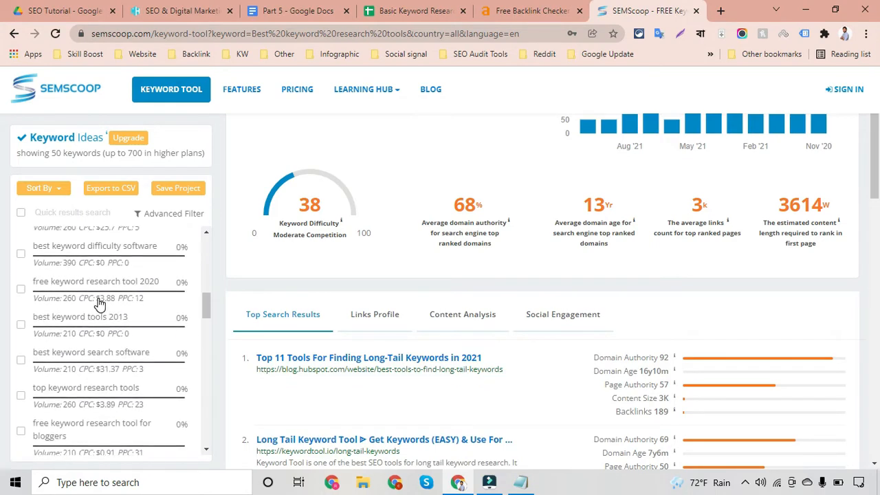
scroll(99, 302, up, 5)
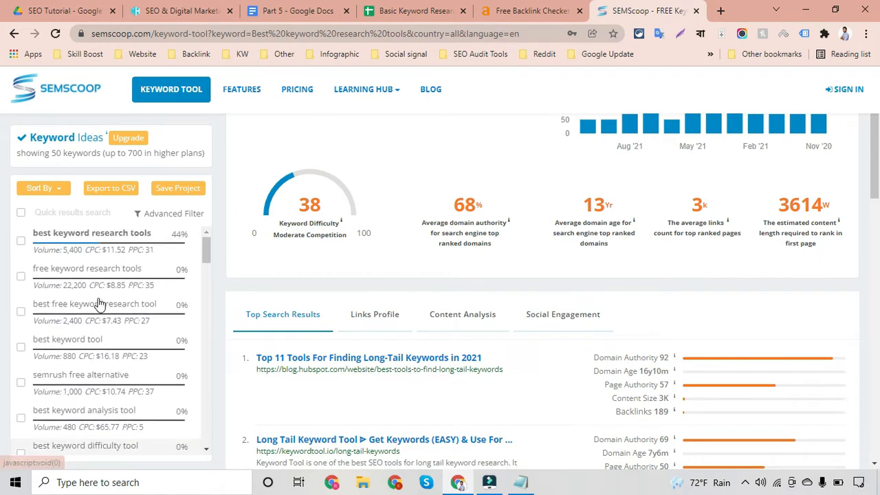
click(20, 277)
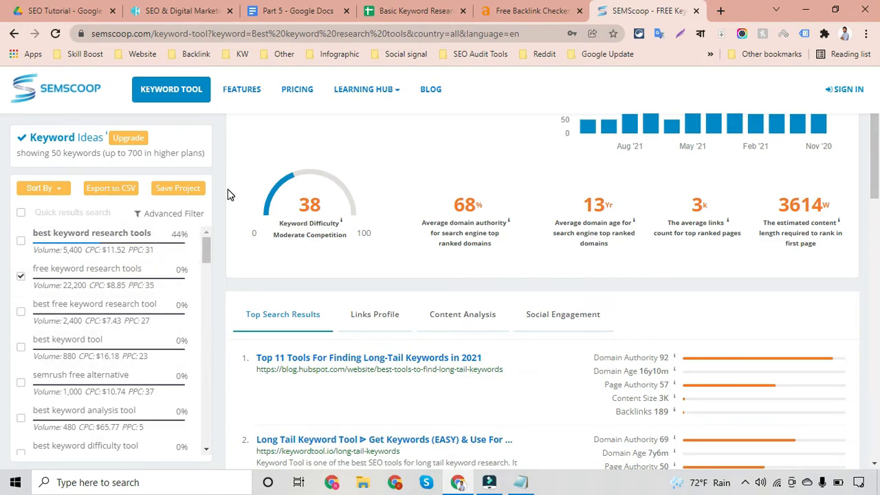
Export the selected keyword ideas and save them as the Excel worksheet "Keyword Analysis" in Downloads
scroll(227, 189, up, 2)
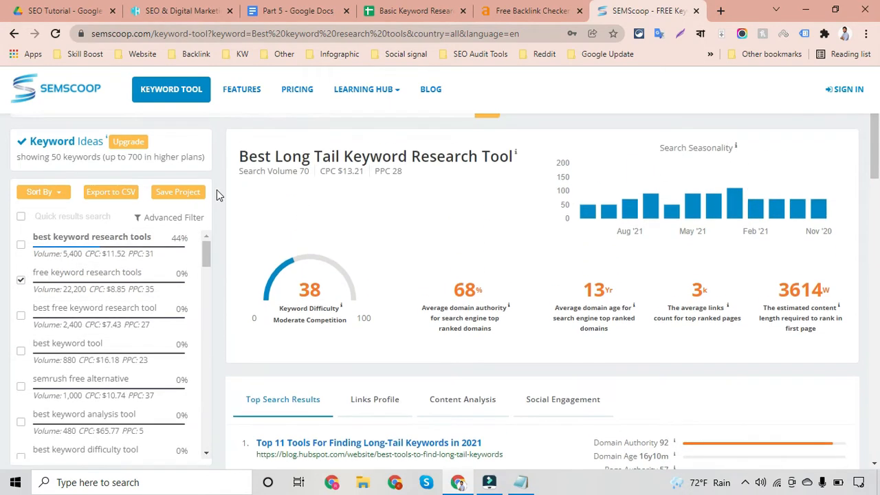
click(98, 195)
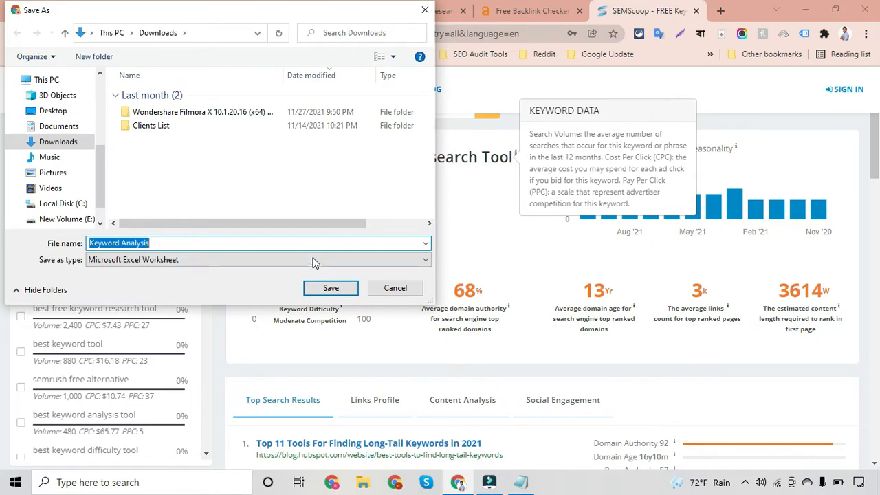
click(329, 288)
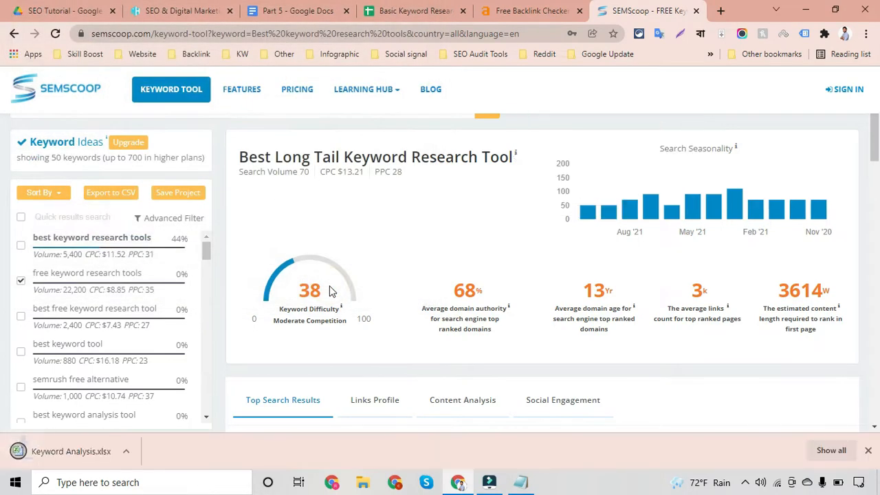
Open the exported Keyword Analysis workbook in Excel and enable editing
click(94, 450)
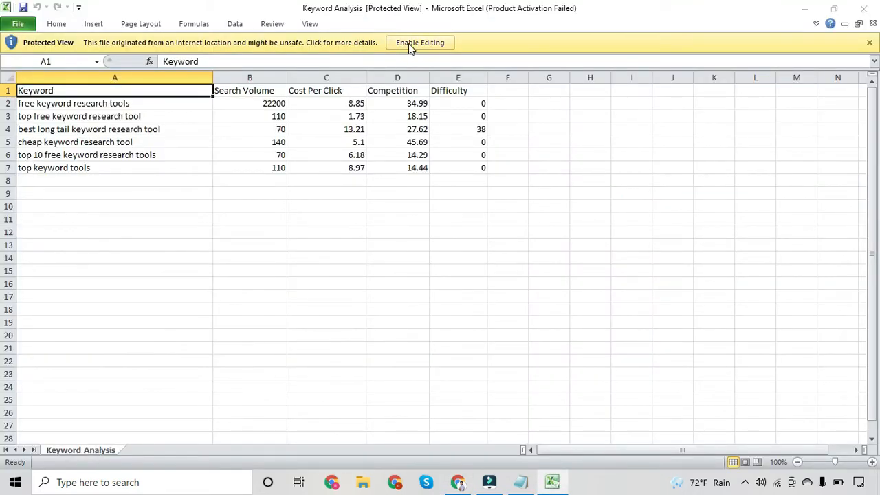
click(408, 43)
click(564, 360)
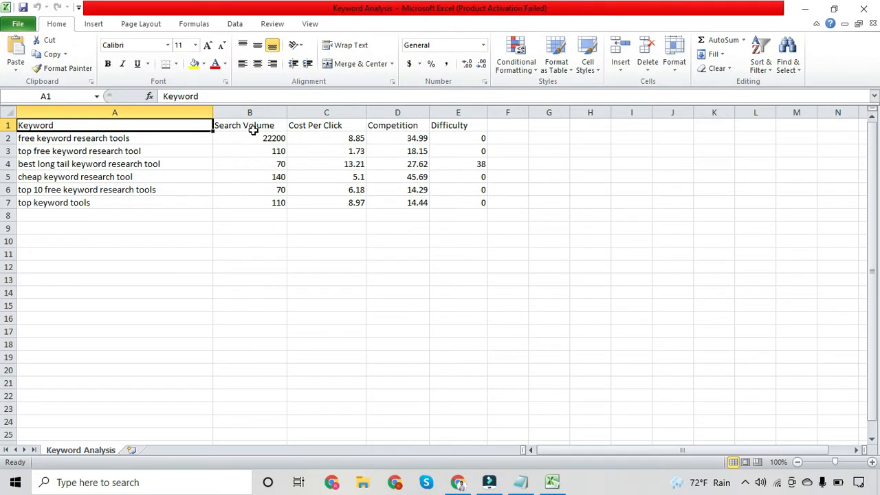
click(548, 170)
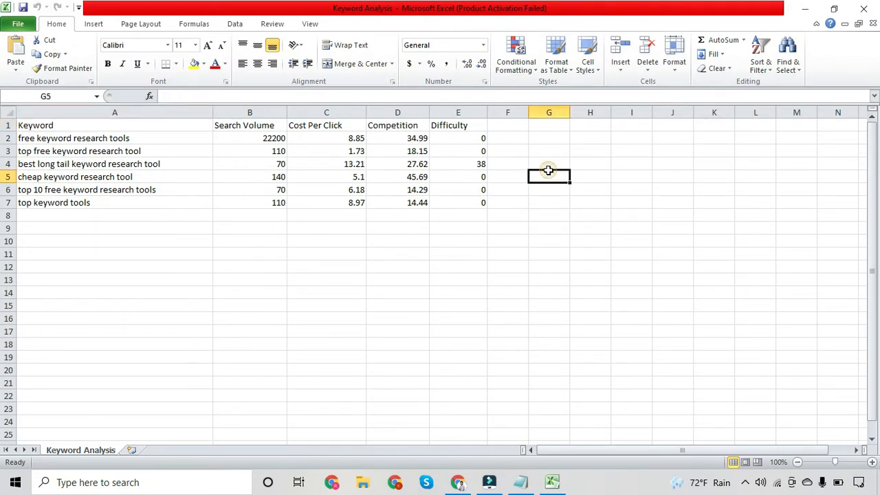
Copy the exported keywords in A2:A7 into the List Of Keywords column from B35 on the All Keyword sheet in Google Sheets
click(121, 140)
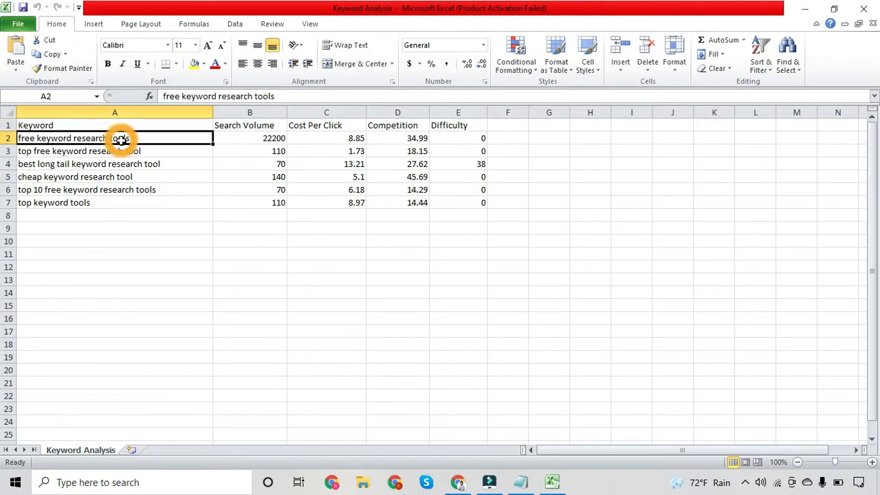
drag(118, 137, 85, 205)
key(ctrl+c)
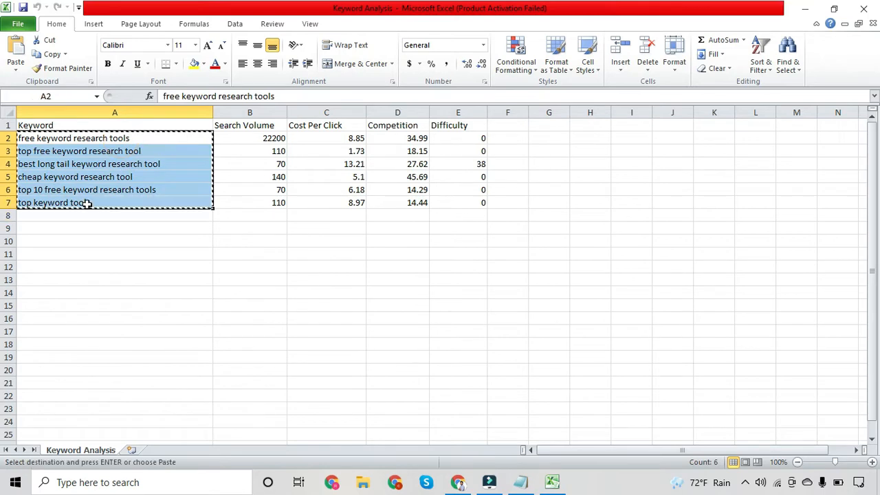
click(458, 482)
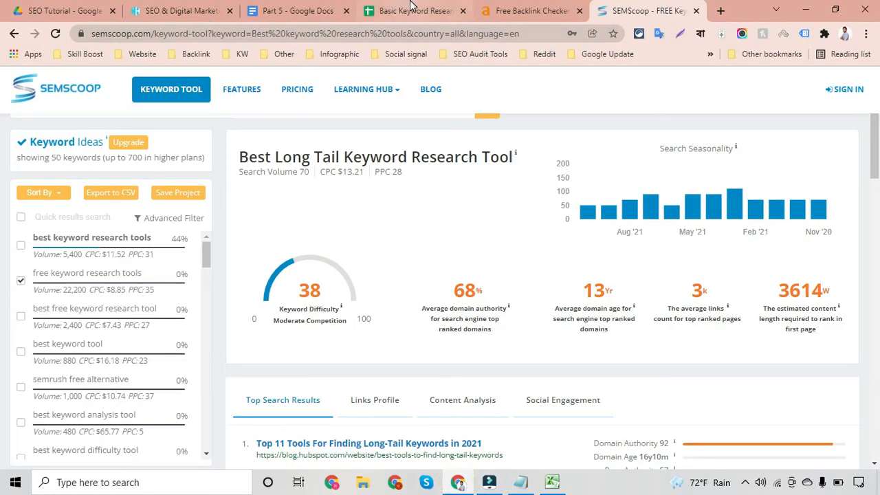
click(411, 8)
scroll(243, 297, down, 5)
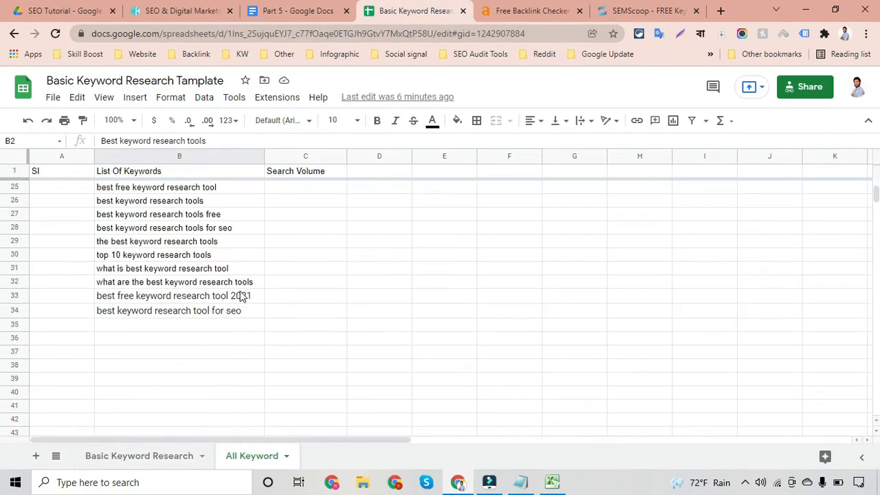
click(154, 312)
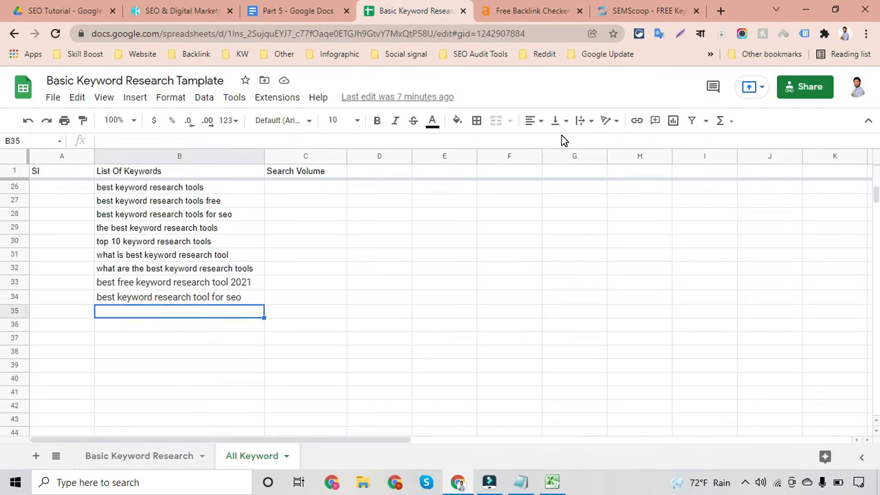
key(ctrl+v)
Look at the keyword import dialog in SEMScoop and close it without importing anything
click(663, 8)
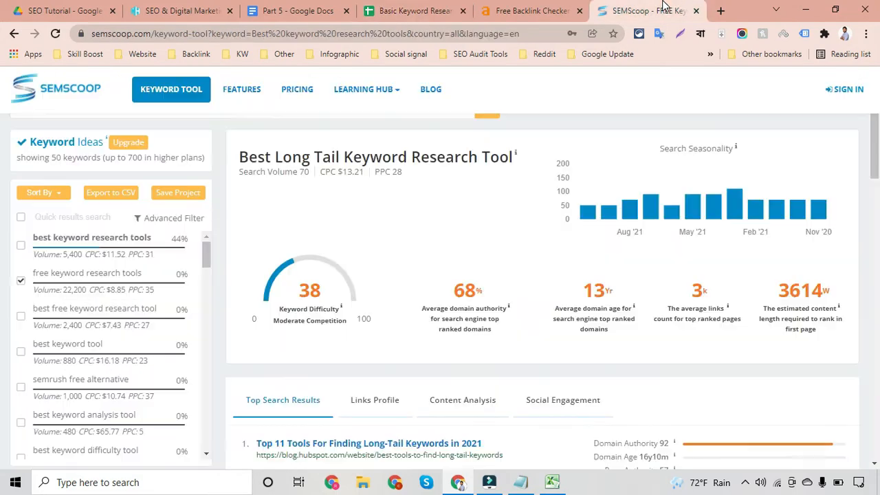
scroll(289, 242, up, 1)
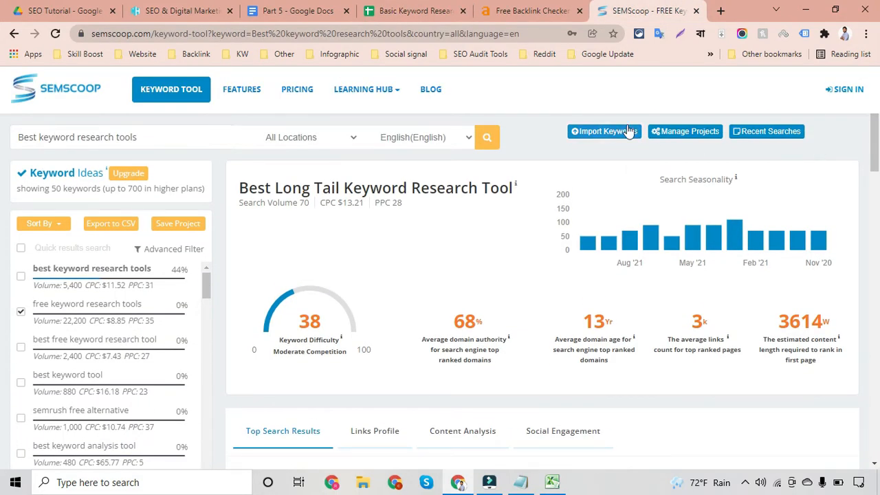
click(582, 134)
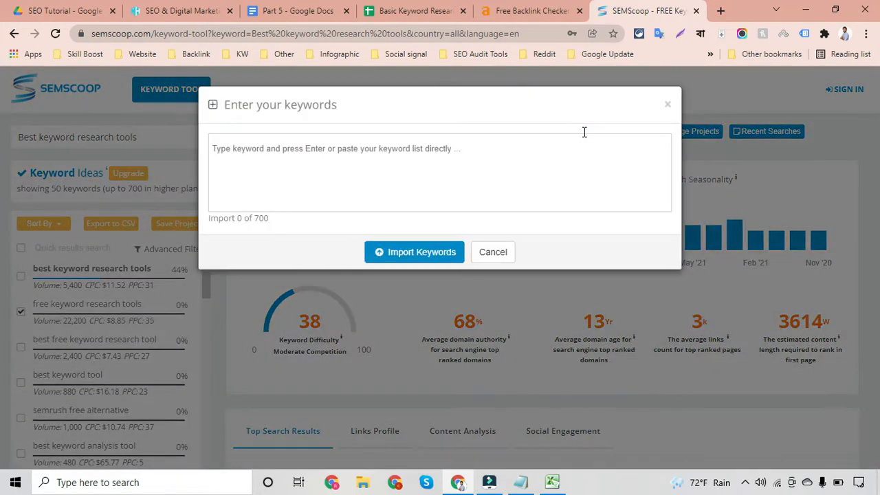
click(354, 155)
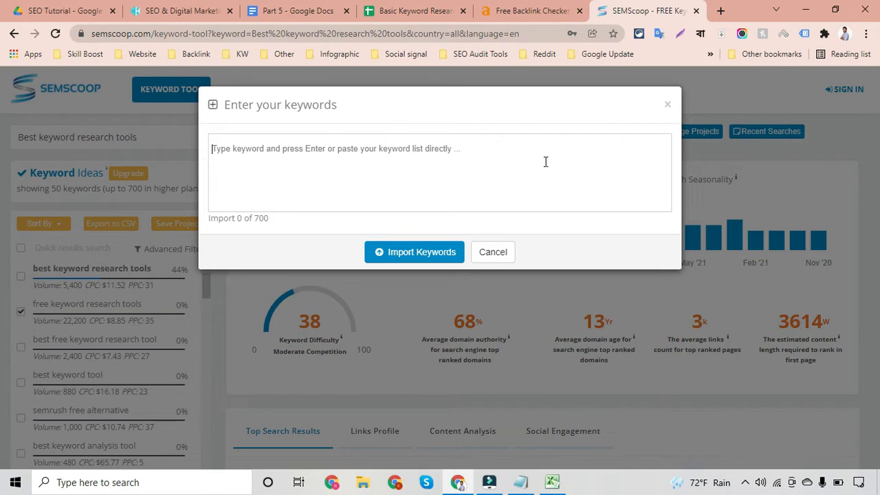
click(668, 104)
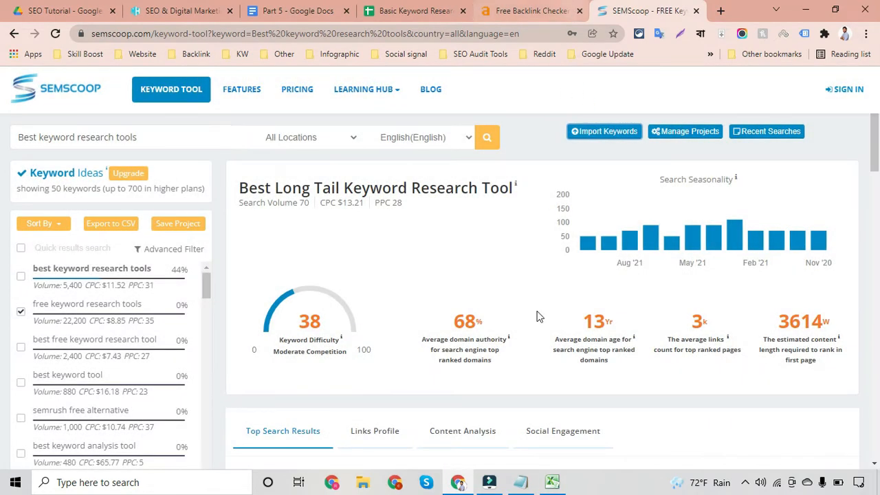
Close the exported Keyword Analysis workbook in Excel and return to Chrome
click(551, 481)
click(862, 6)
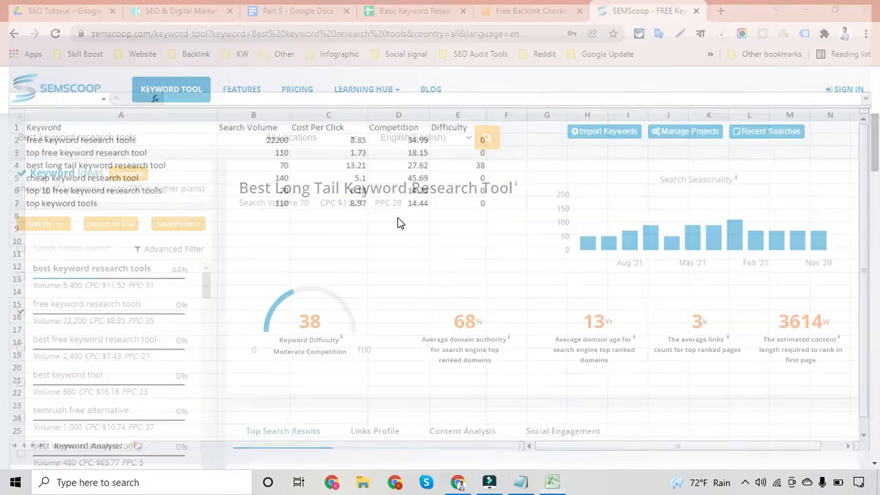
click(460, 485)
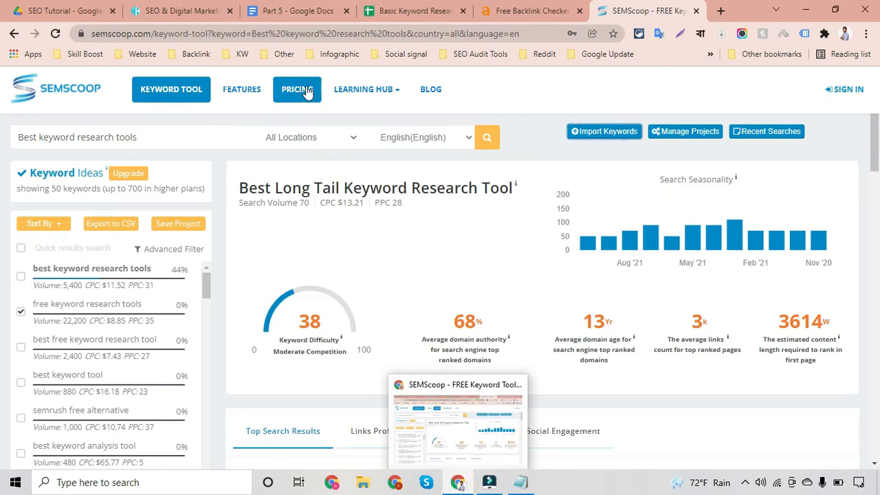
Check the pasted keywords on the All Keyword sheet in Google Sheets and widen the List Of Keywords column
click(402, 10)
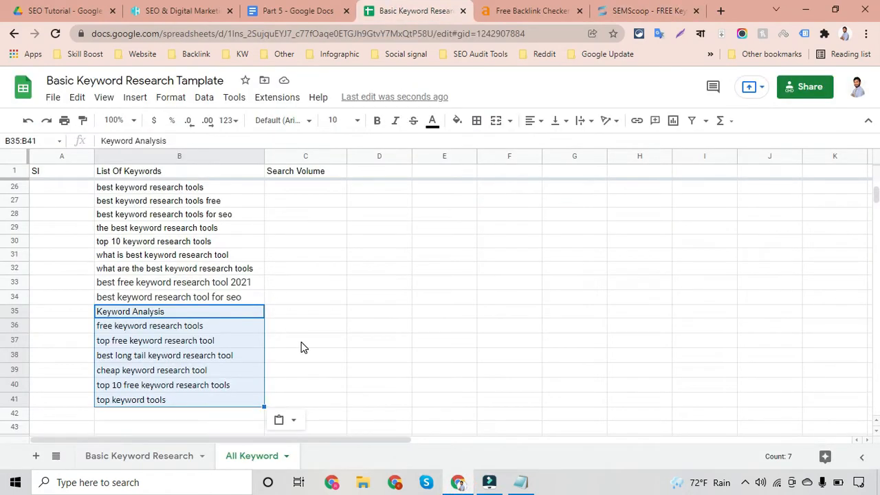
scroll(301, 348, down, 2)
click(40, 334)
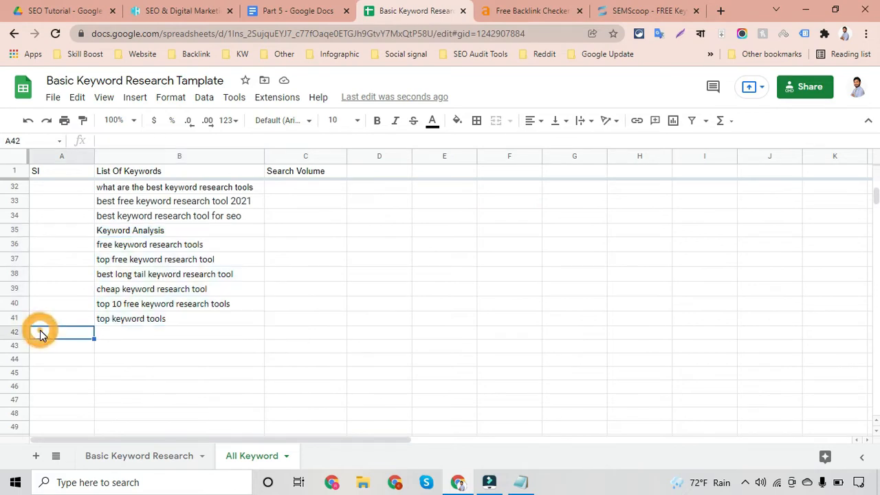
scroll(402, 278, up, 10)
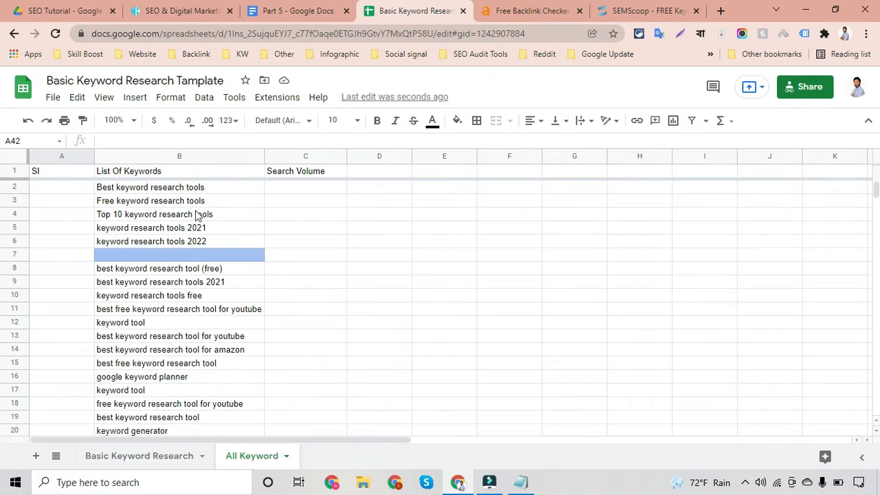
drag(264, 152, 302, 156)
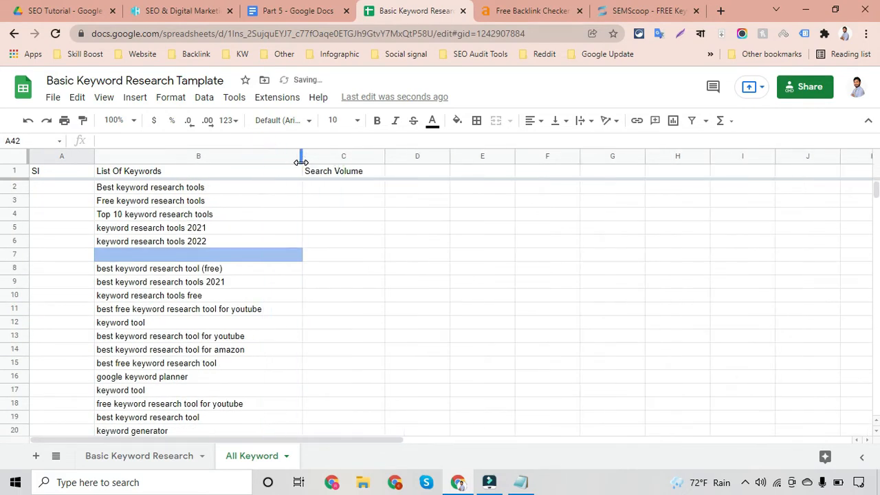
click(218, 186)
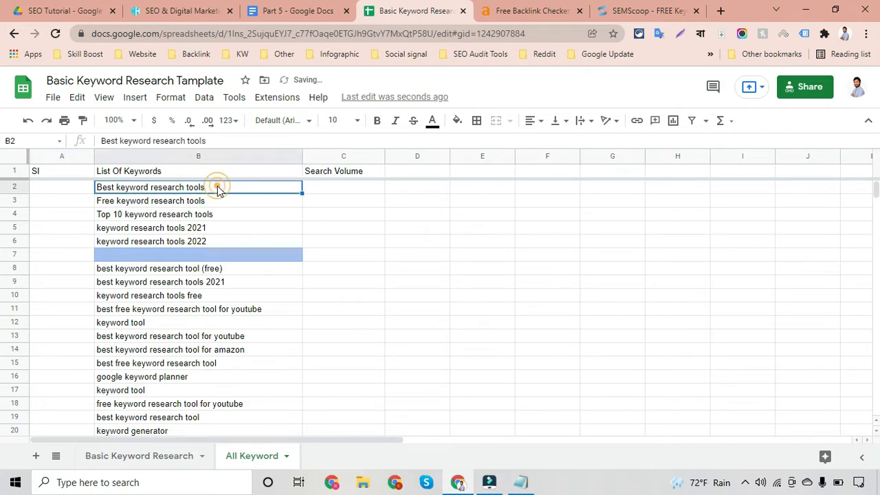
click(338, 187)
click(410, 189)
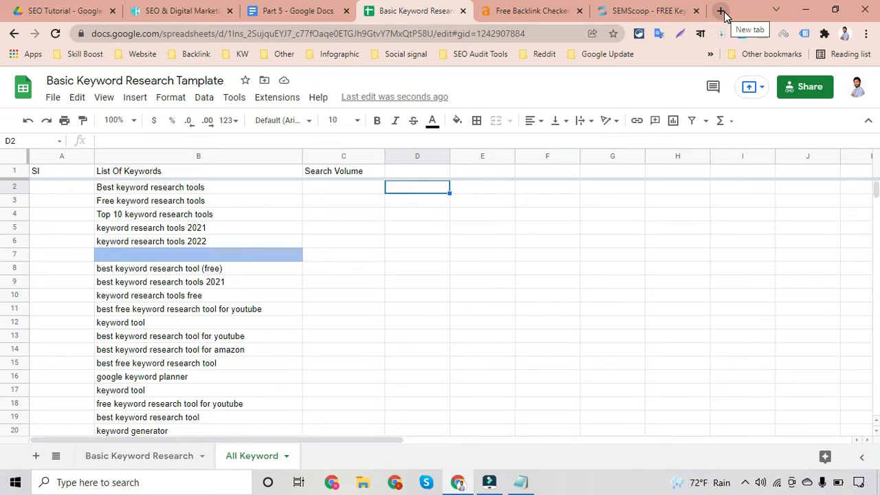
click(509, 327)
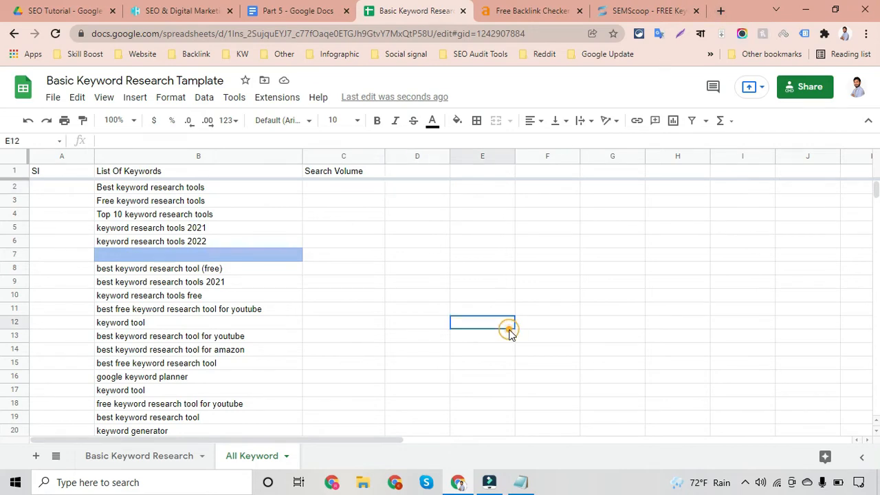
Search Google for "google keyword planner", open the Google Ads Keyword Planner page separately, and close the search results
click(720, 11)
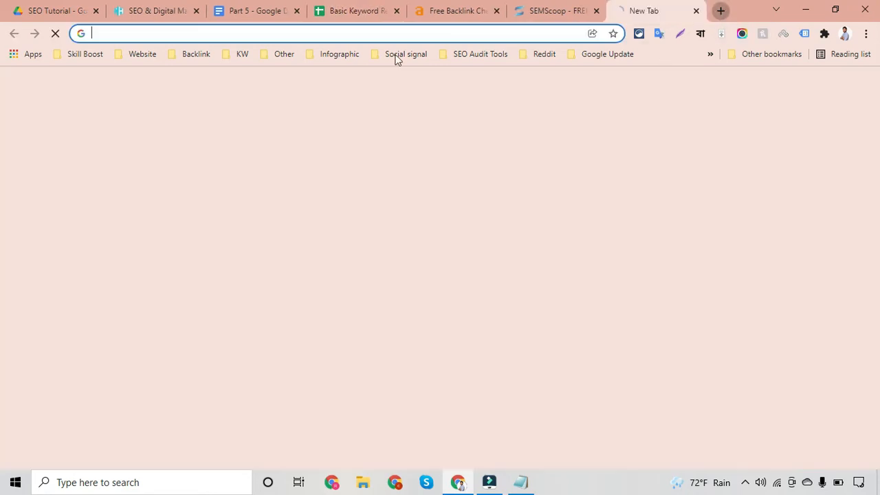
text(key)
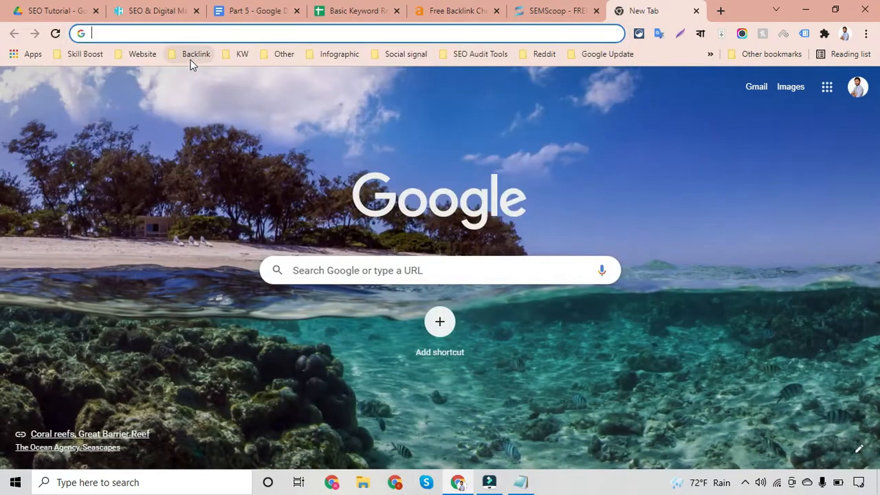
text(wo)
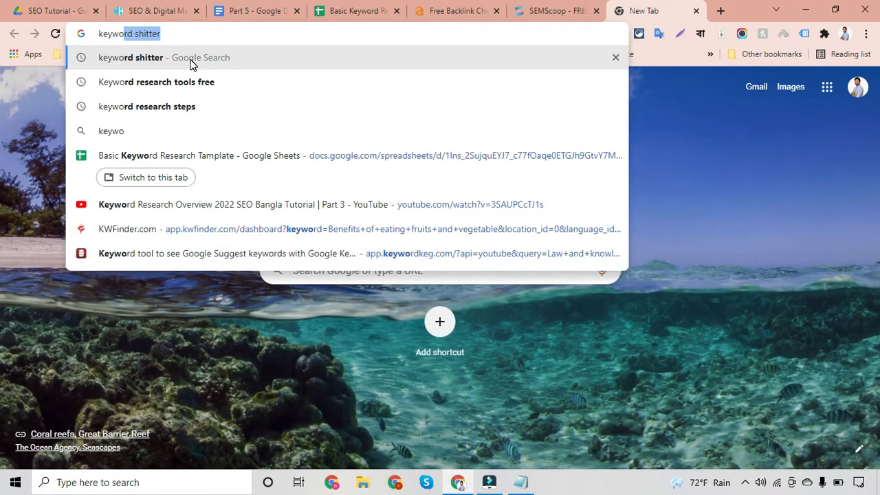
text(r d pla)
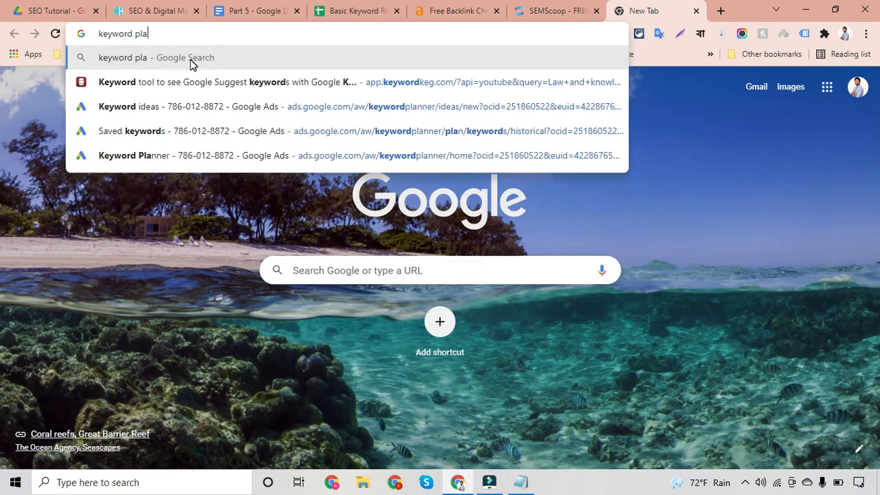
key(BackSpace)
text(anner)
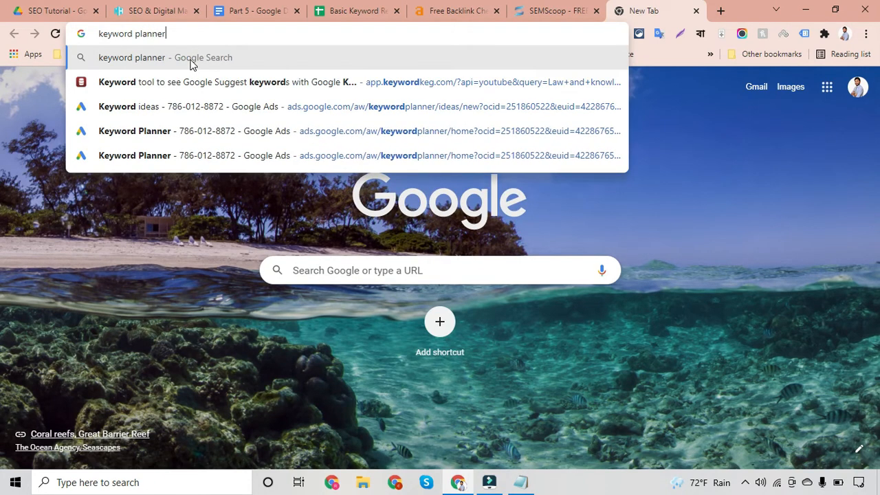
key(Return)
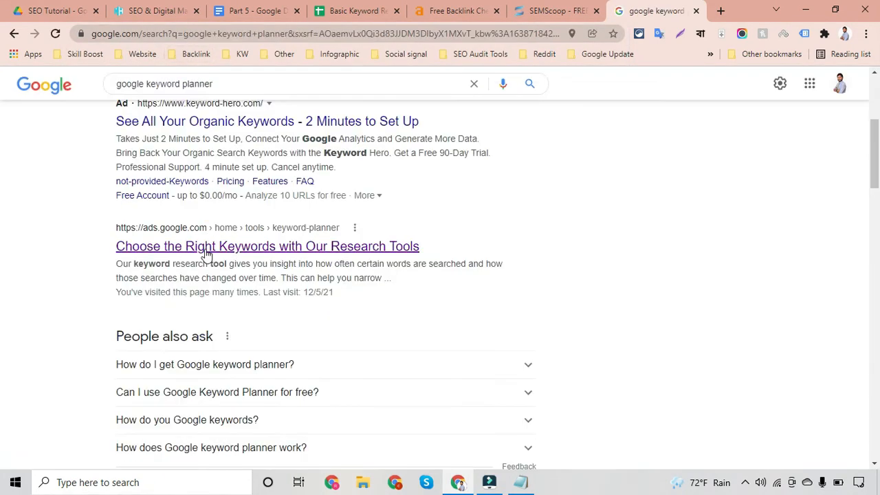
middle_click(207, 246)
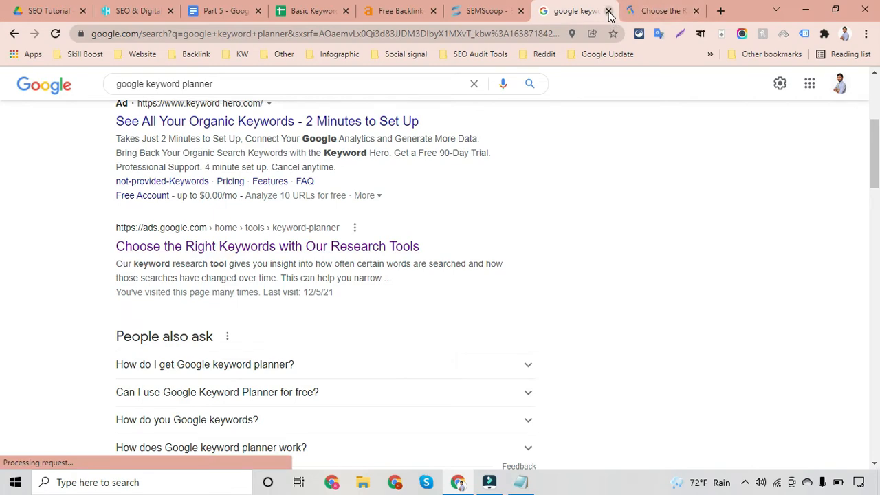
click(608, 10)
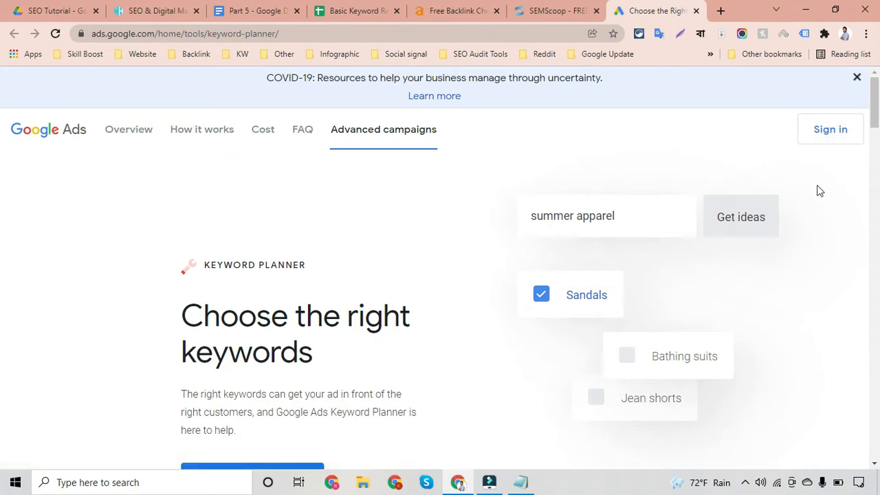
Sign in to Google Ads to reach Keyword Planner and dismiss the disapproved-ad notice
scroll(823, 219, down, 2)
scroll(822, 219, up, 2)
click(823, 129)
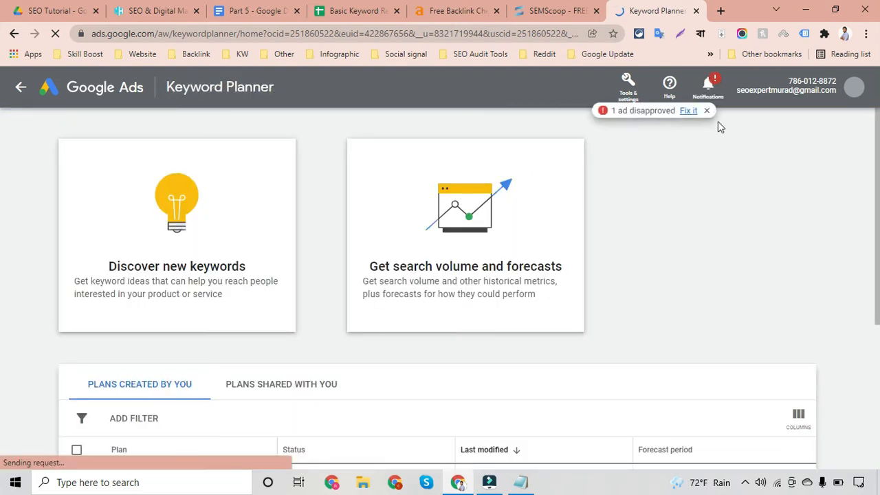
click(706, 111)
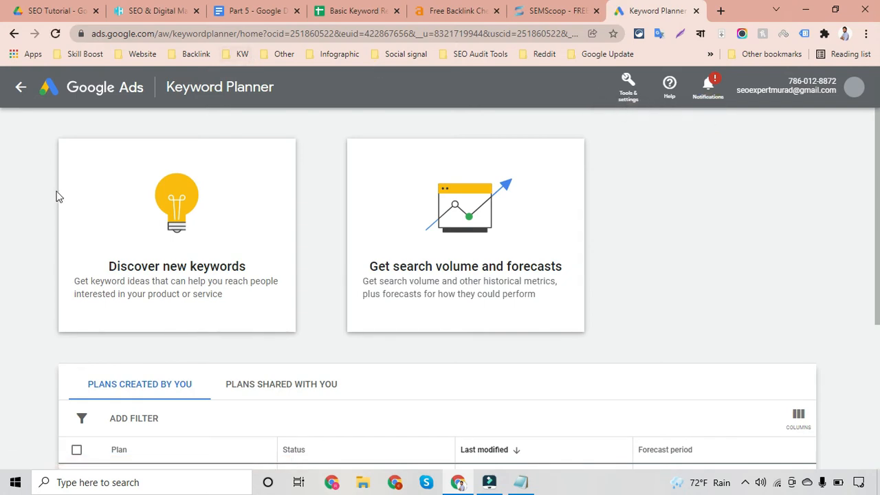
scroll(24, 232, down, 1)
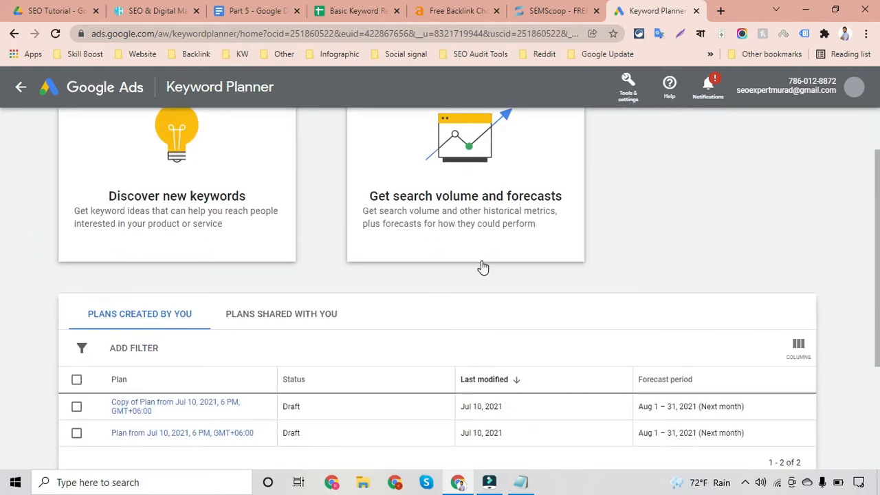
click(632, 200)
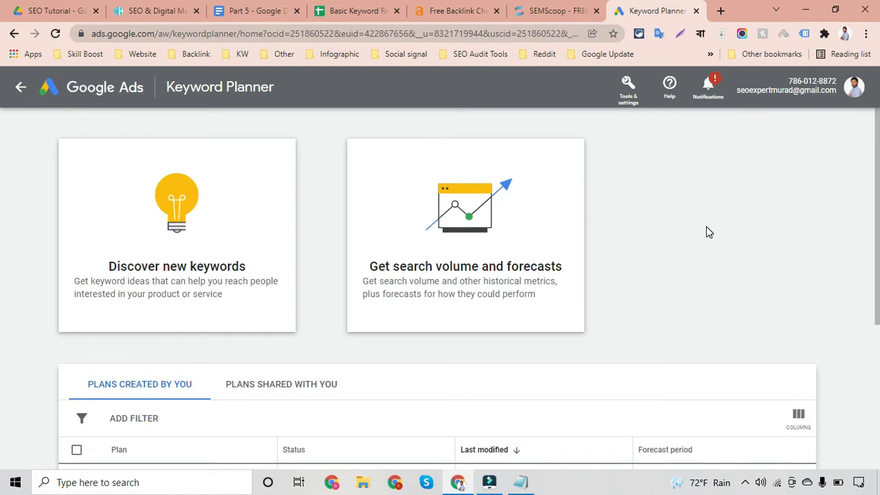
Start discovering new keywords and remove Bangladesh from the targeted locations so that all locations are covered
click(134, 227)
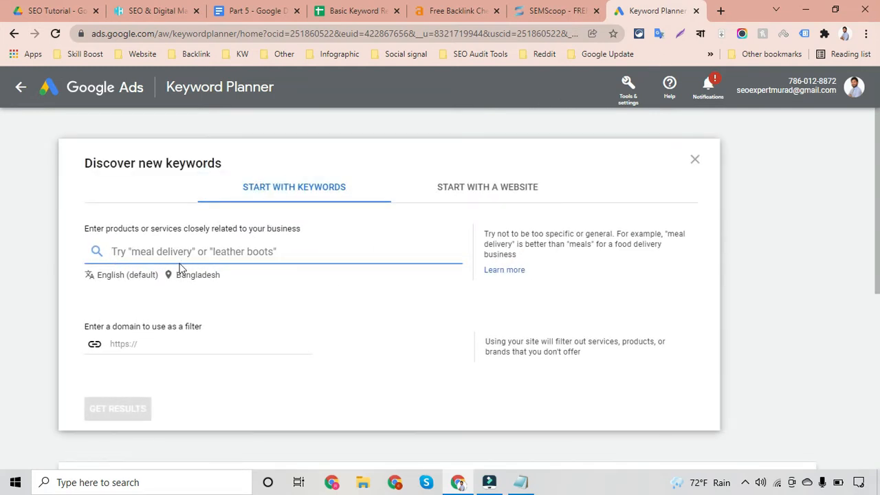
click(195, 276)
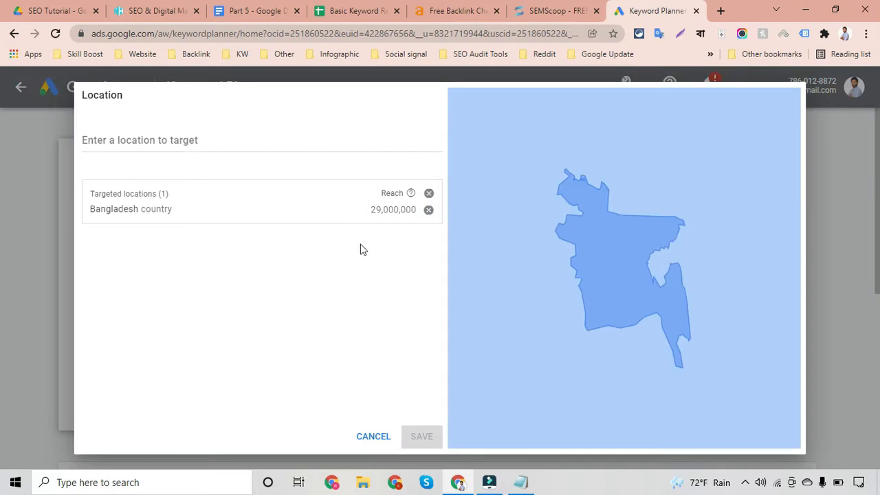
click(430, 195)
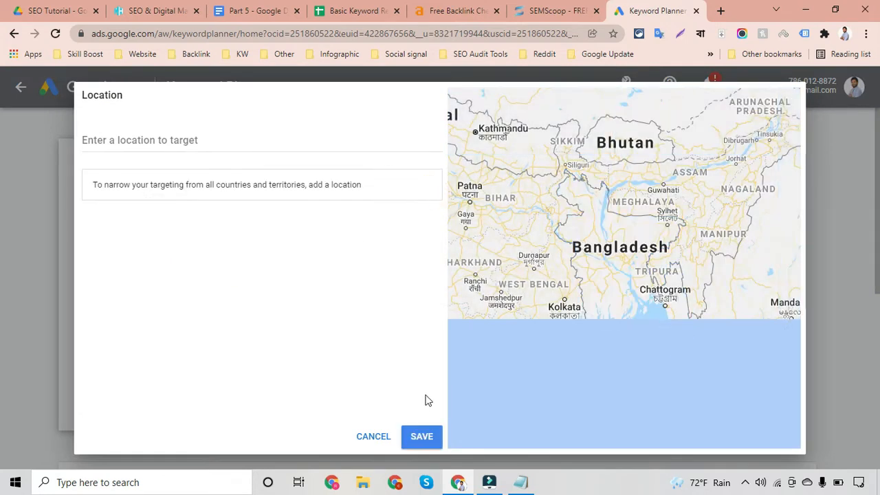
click(421, 438)
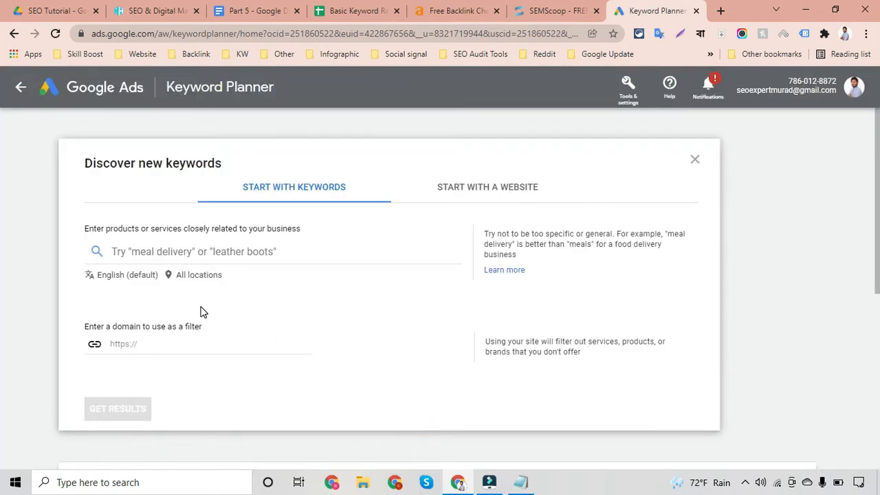
click(148, 255)
key(ctrl+v)
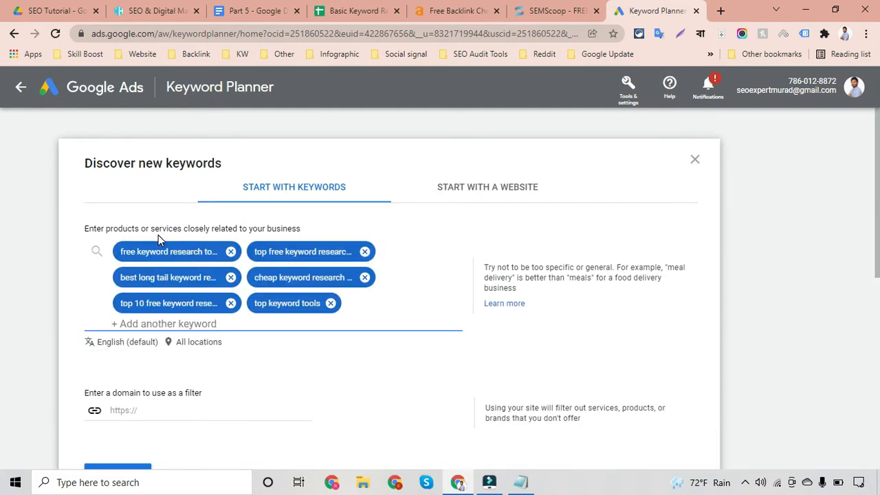
click(330, 303)
key(BackSpace)
key(BackSpace)
key(BackSpace)
key(BackSpace)
key(BackSpace)
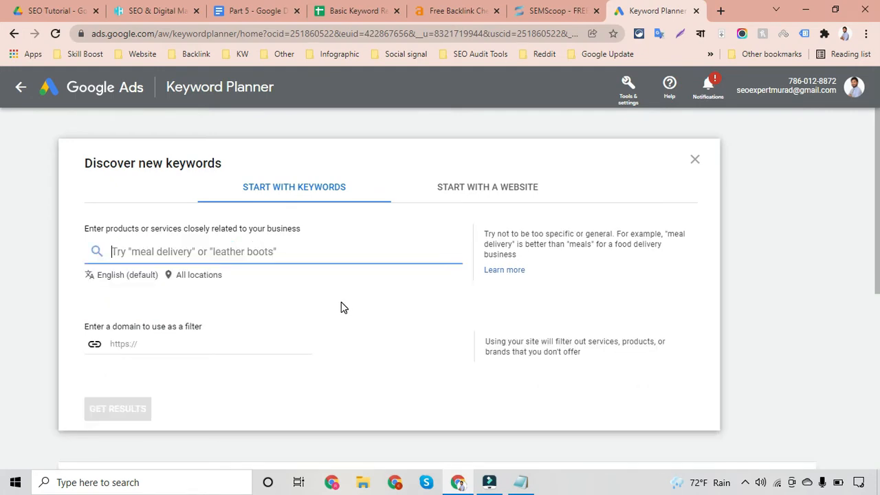
Copy "Best keyword research tools" from B2 of the All Keyword sheet into Keyword Planner as the seed keyword
click(354, 6)
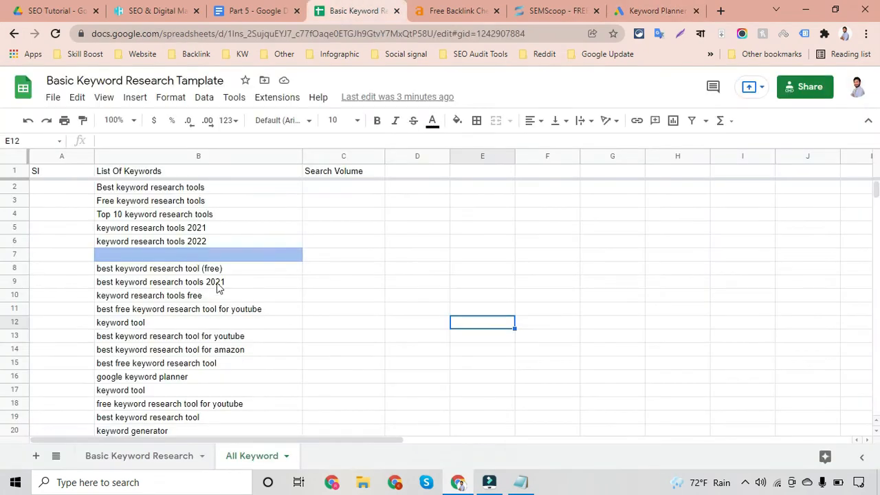
click(205, 188)
key(ctrl+c)
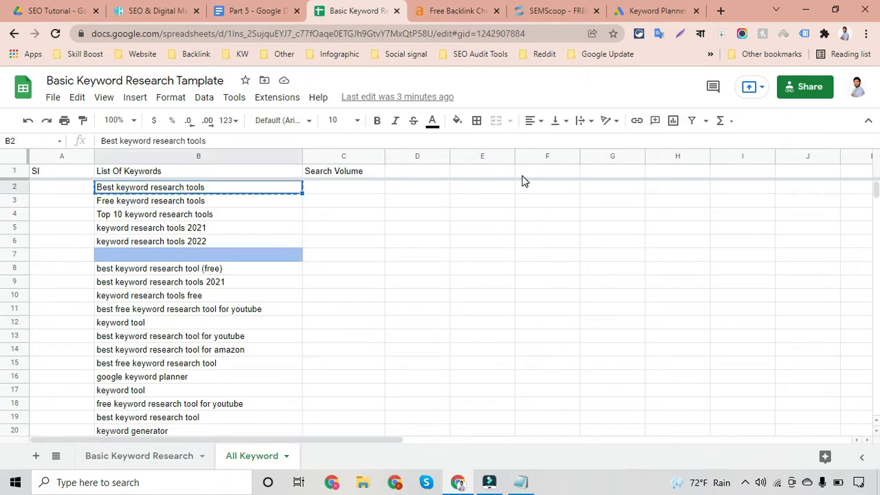
click(657, 9)
key(ctrl+v)
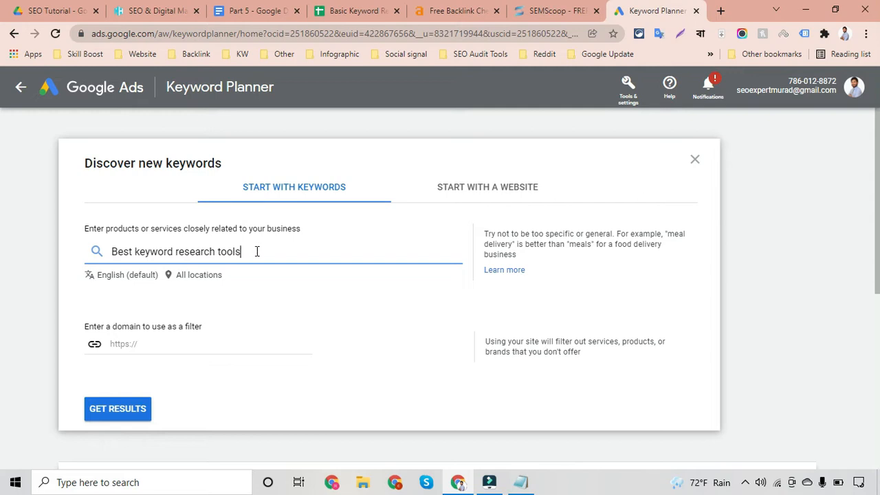
Confirm "Best keyword research tools" as the seed keyword and get the keyword ideas for it
key(Return)
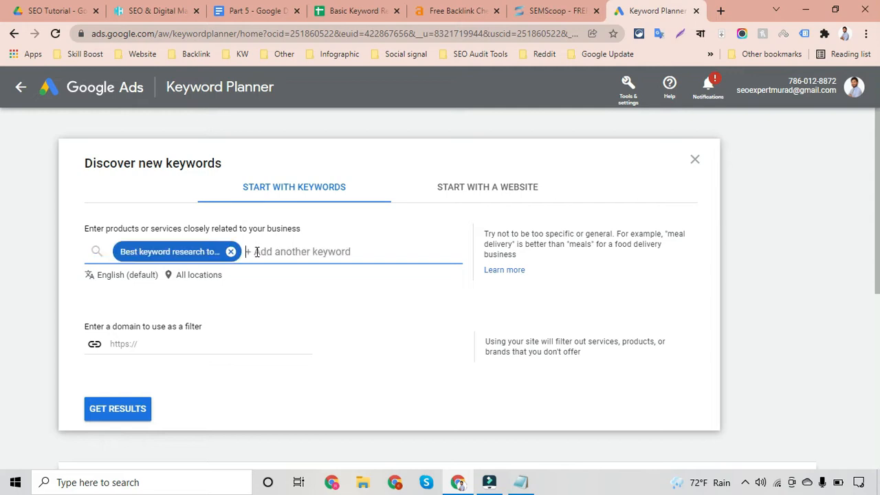
click(110, 412)
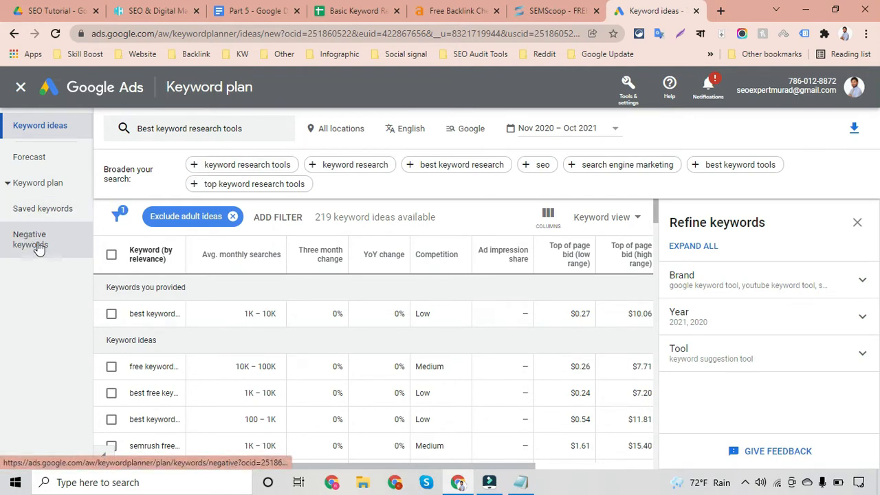
Look over the plan's negative keywords, its saved keywords and the seed keyword form, ending back at the keyword ideas
click(8, 187)
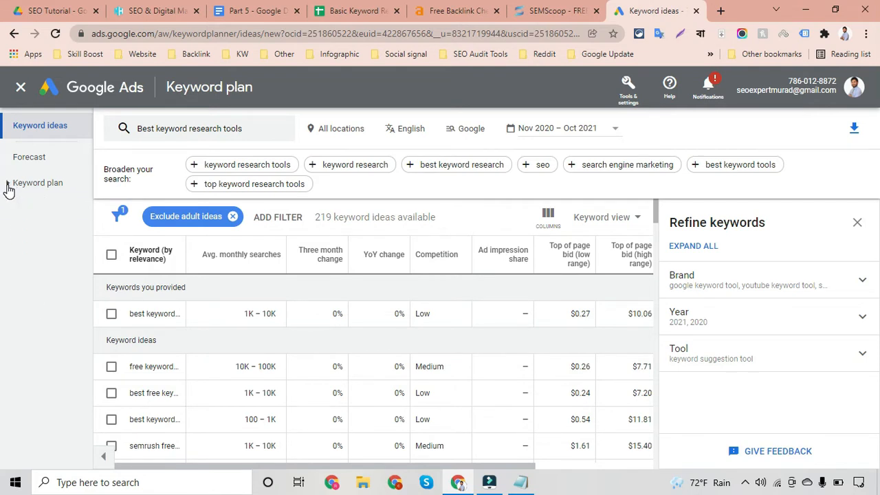
click(8, 187)
click(24, 237)
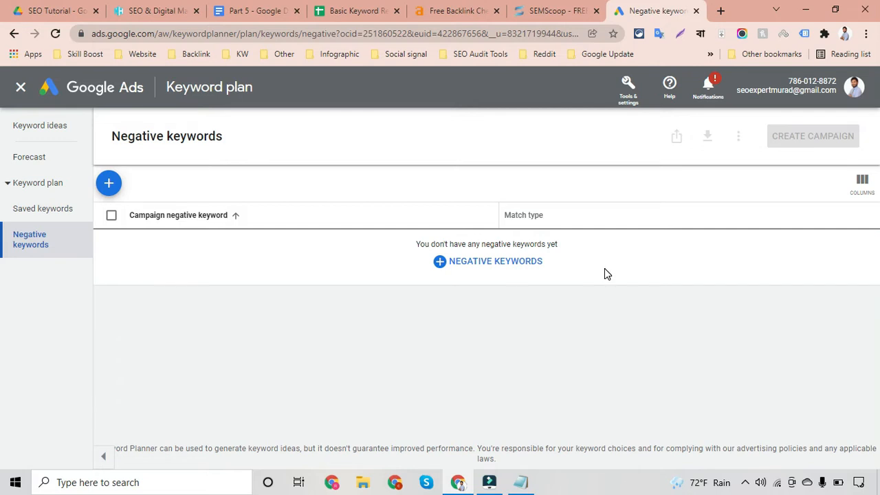
click(44, 193)
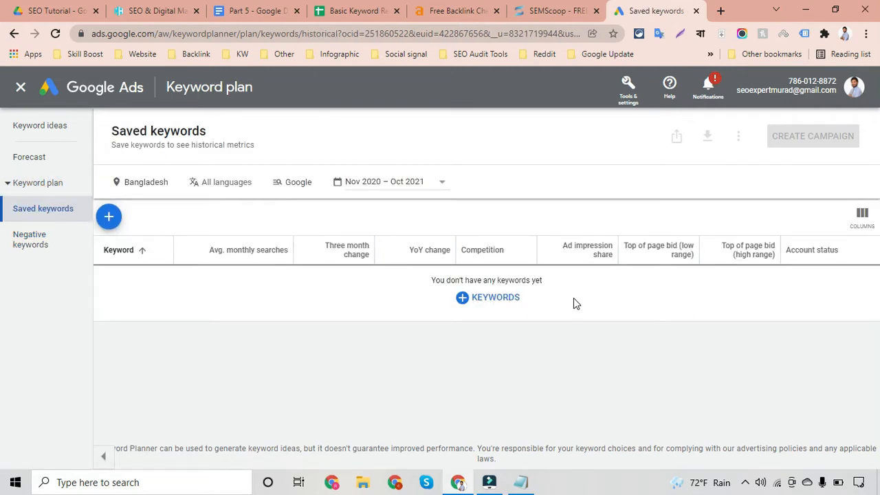
click(50, 121)
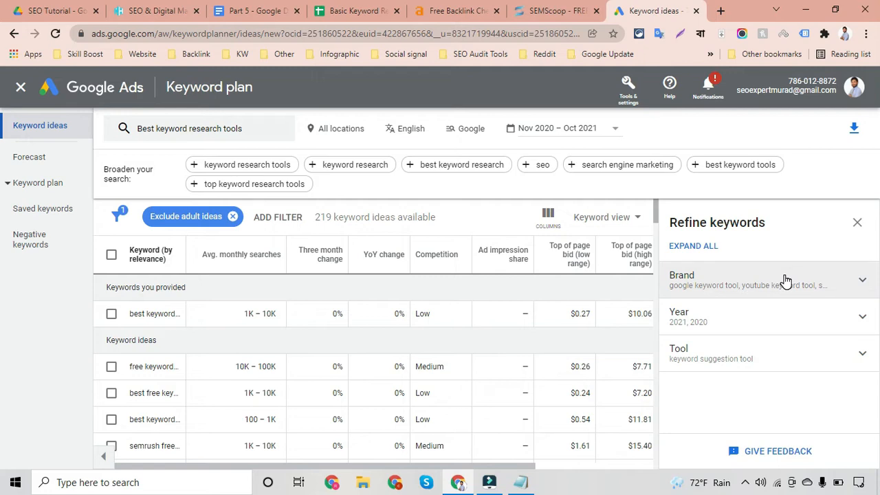
click(269, 131)
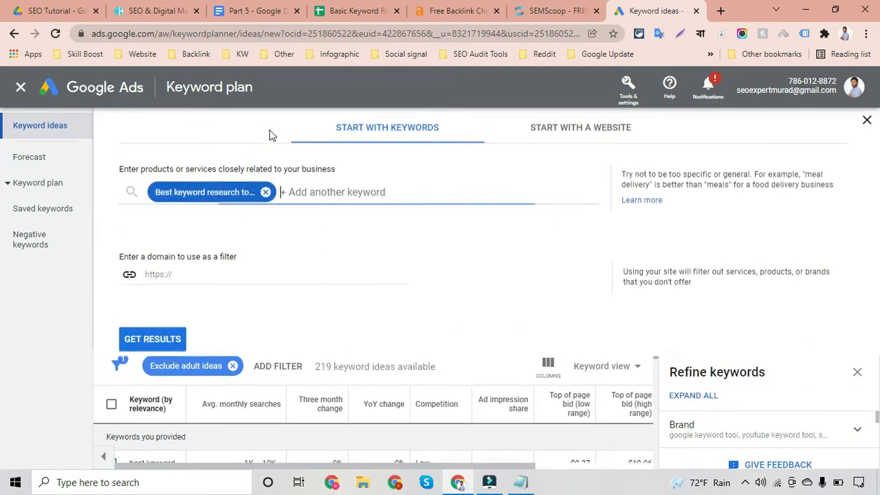
click(866, 122)
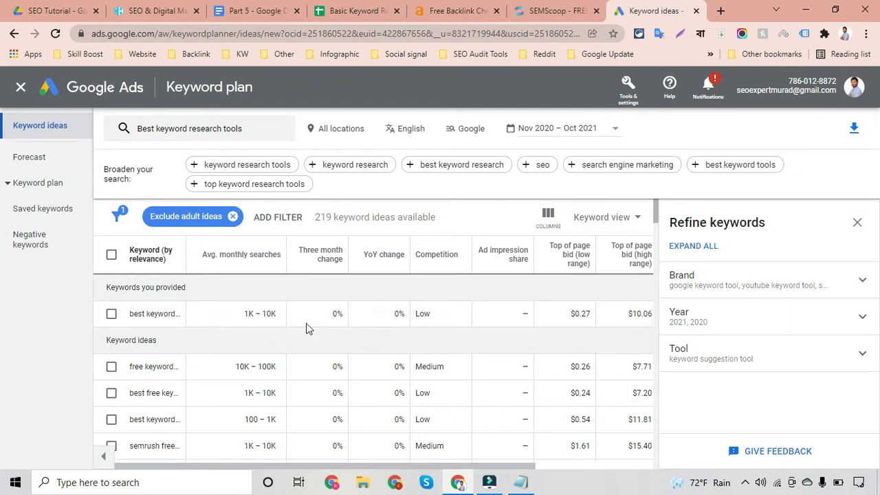
Check the listed tools, sites and other brands, and exclude the whole Brand group from the keyword ideas
click(860, 286)
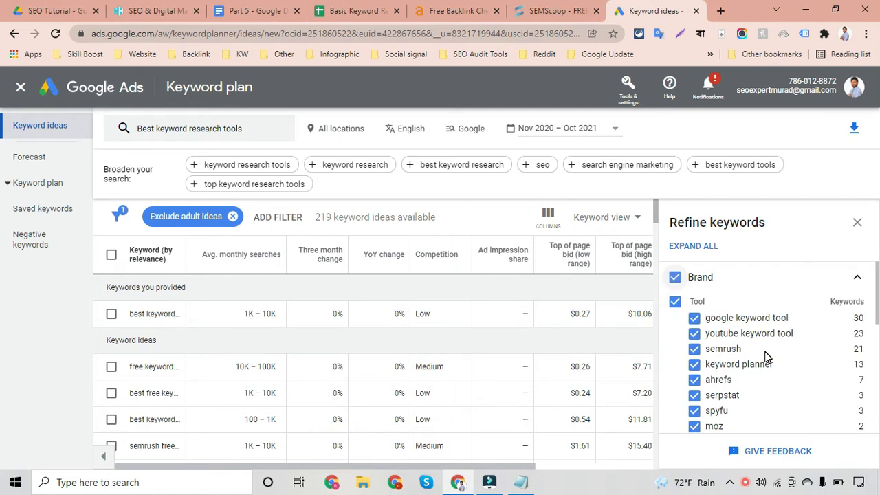
scroll(767, 356, down, 3)
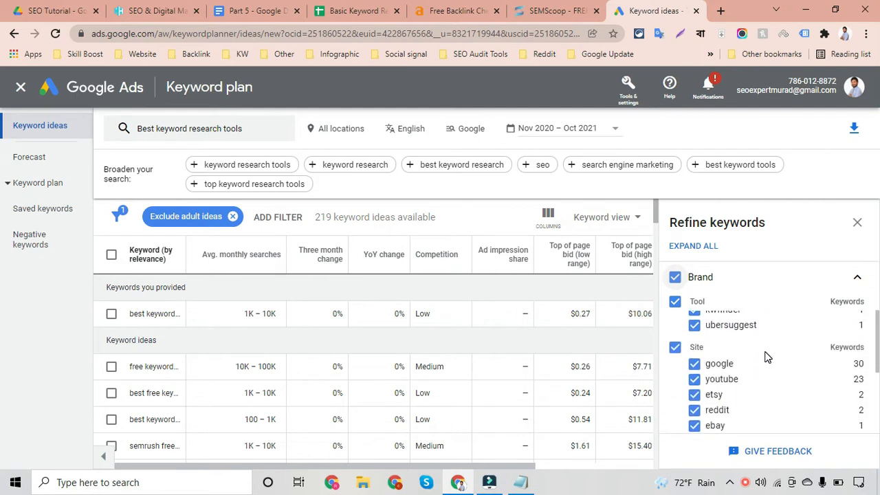
scroll(766, 356, up, 3)
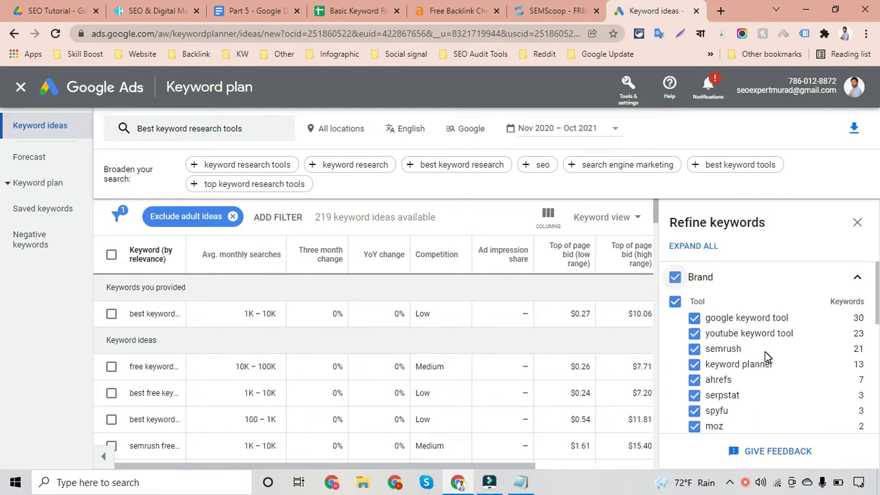
scroll(767, 356, down, 4)
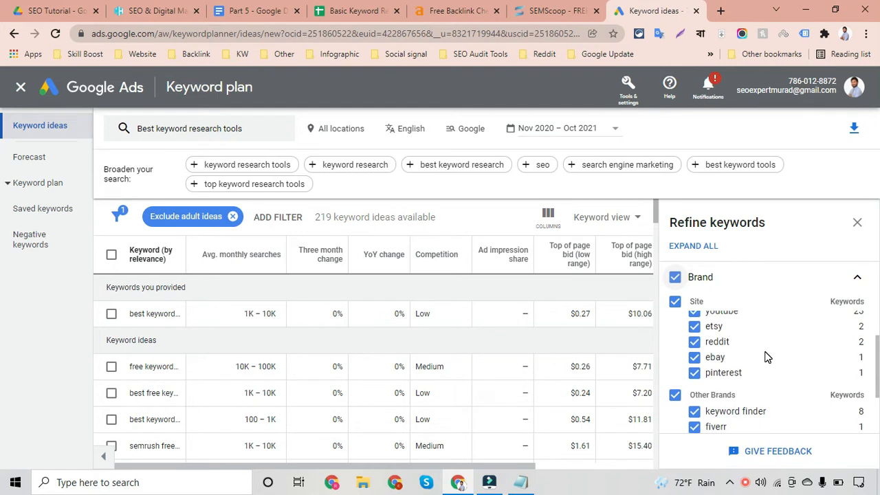
scroll(766, 356, up, 2)
scroll(766, 356, up, 4)
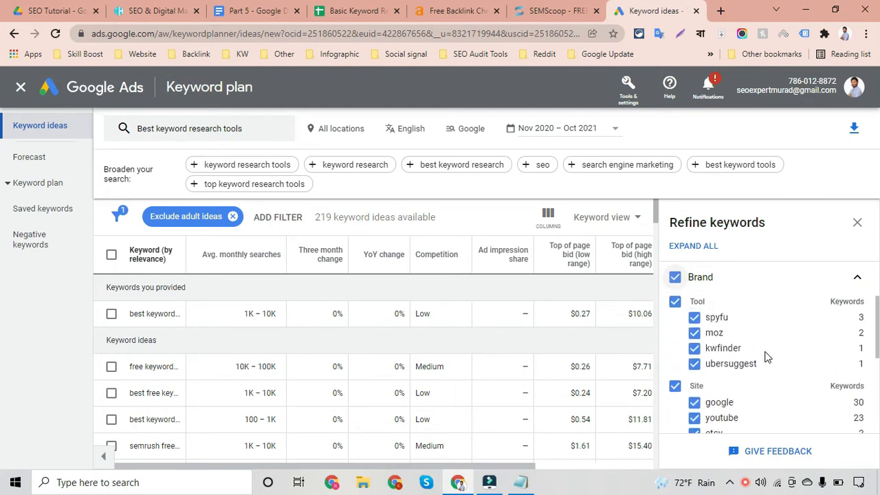
click(676, 277)
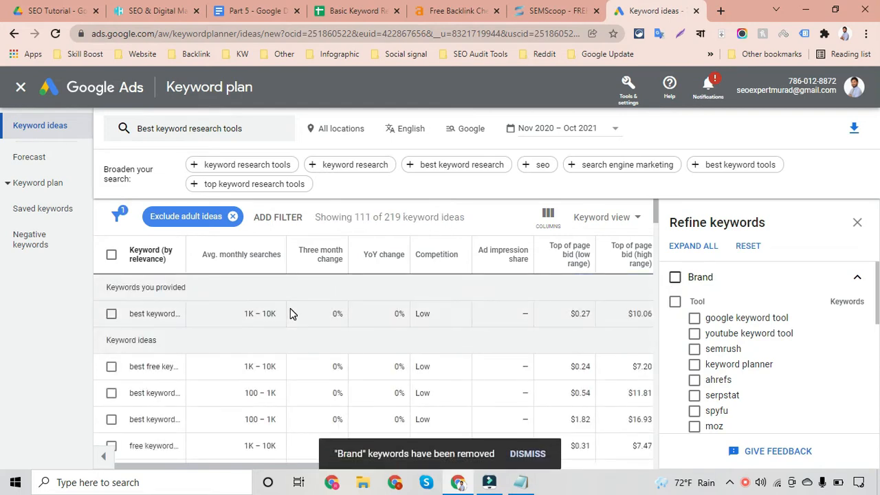
scroll(165, 352, down, 5)
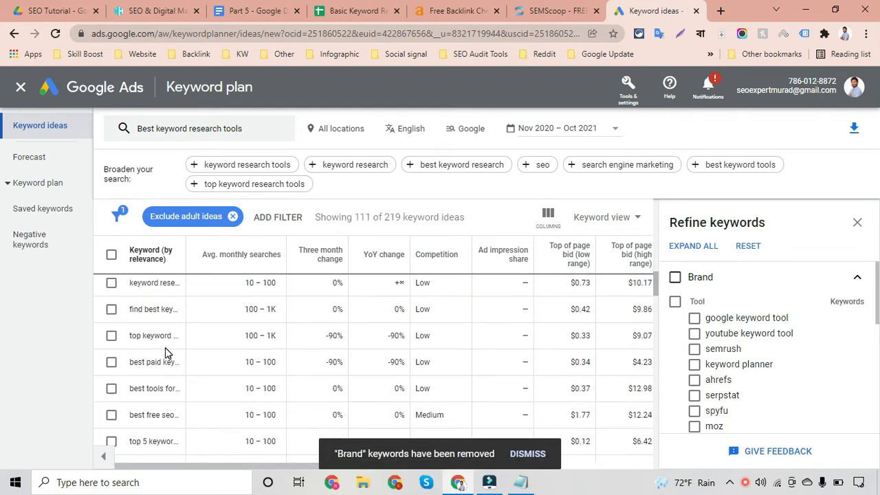
scroll(165, 347, up, 5)
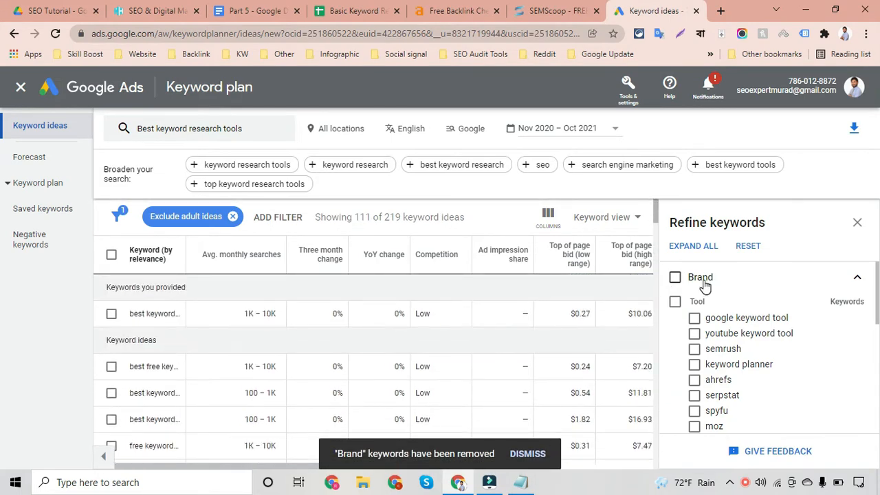
click(855, 277)
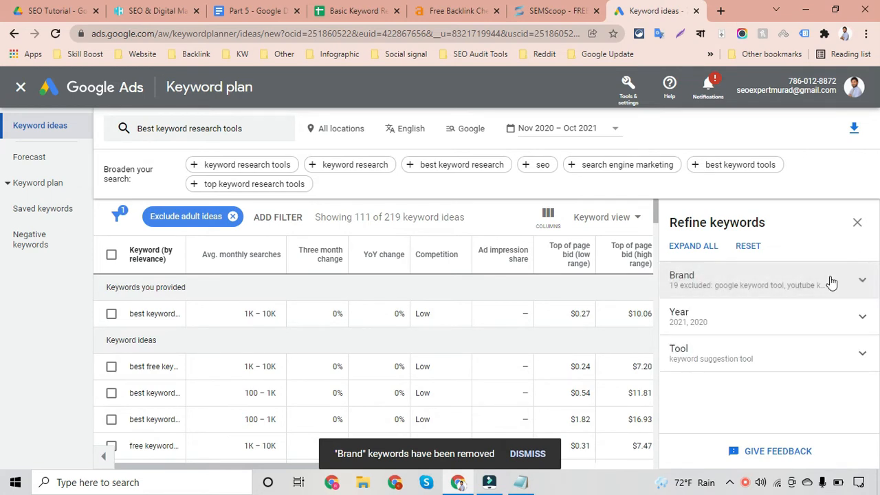
Exclude keywords related to the year 2020 from the keyword ideas
click(753, 317)
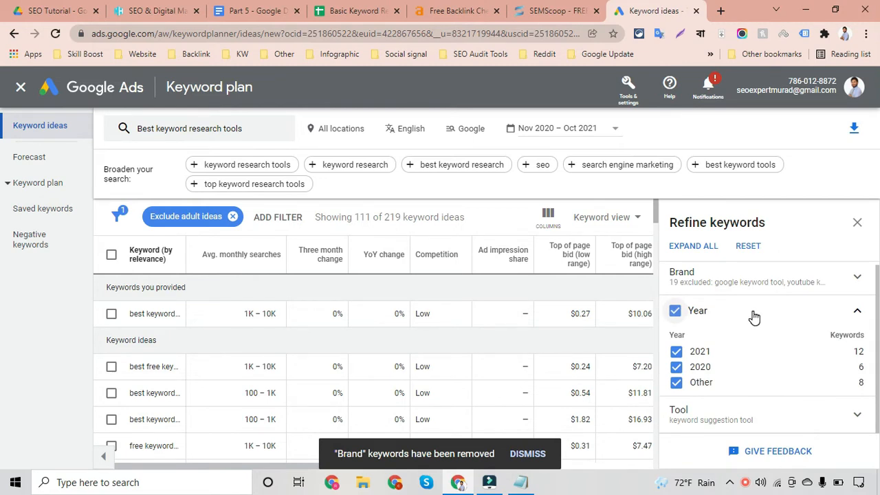
click(677, 367)
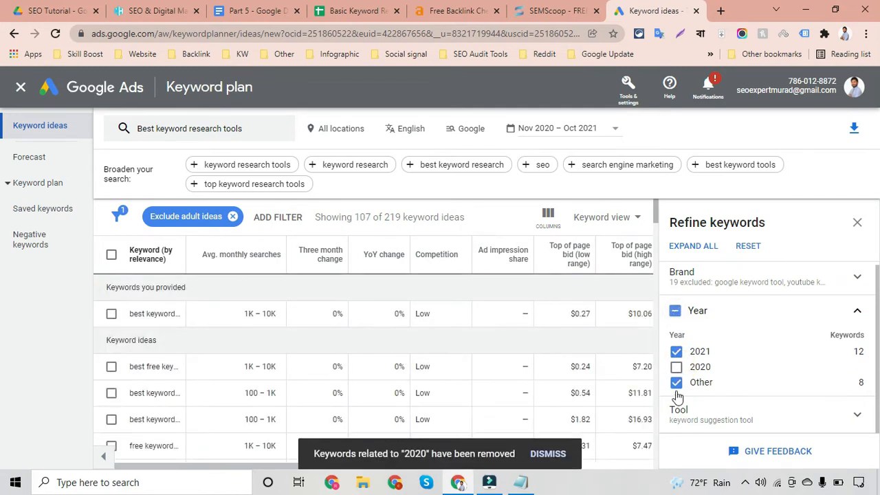
click(854, 314)
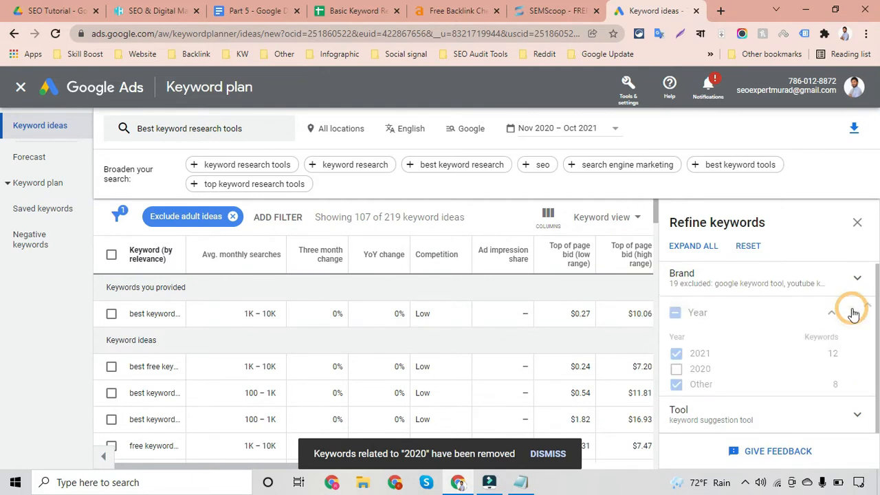
Exclude the "Other" keywords of the Tool group, close the keyword refinement options and dismiss the removal notice
click(776, 353)
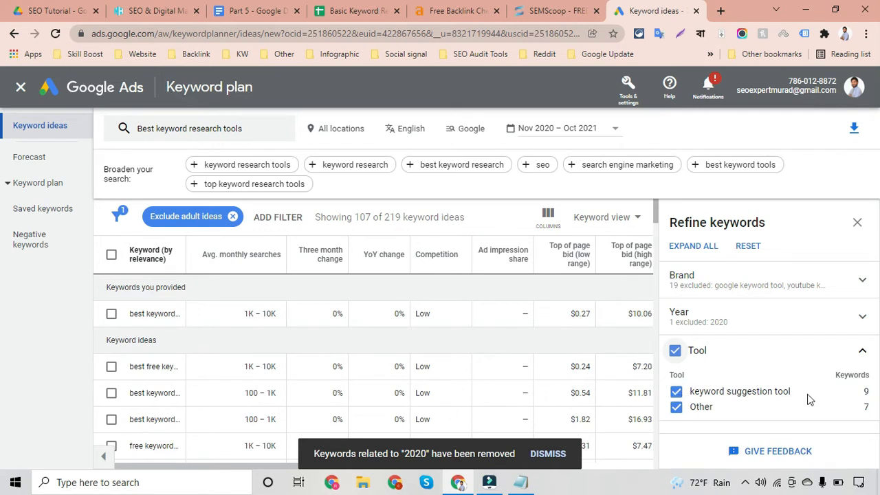
click(676, 407)
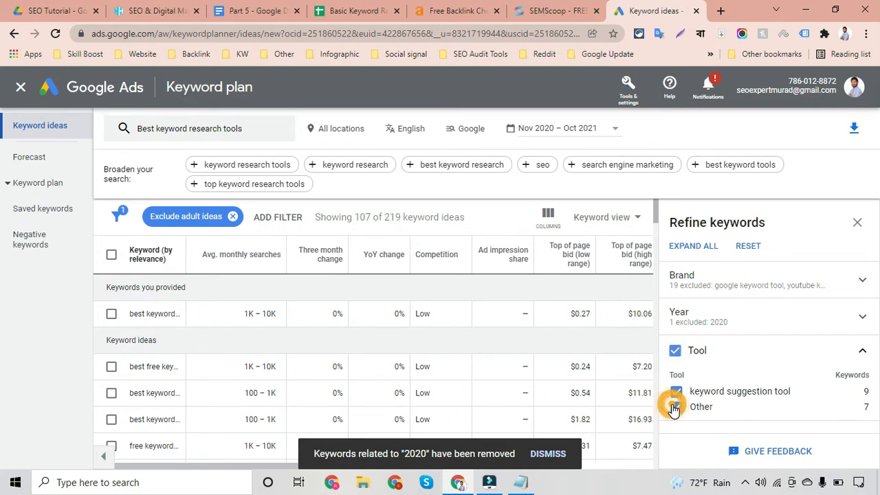
click(862, 351)
click(858, 223)
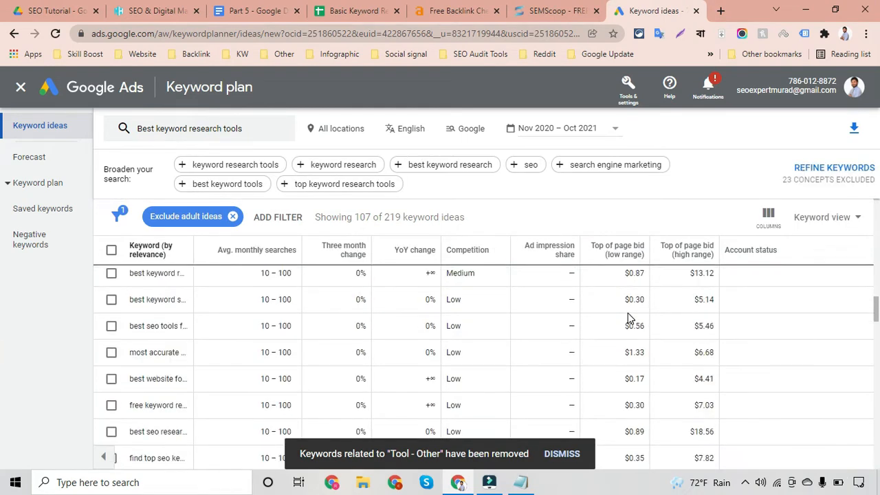
scroll(628, 317, down, 10)
scroll(627, 317, down, 3)
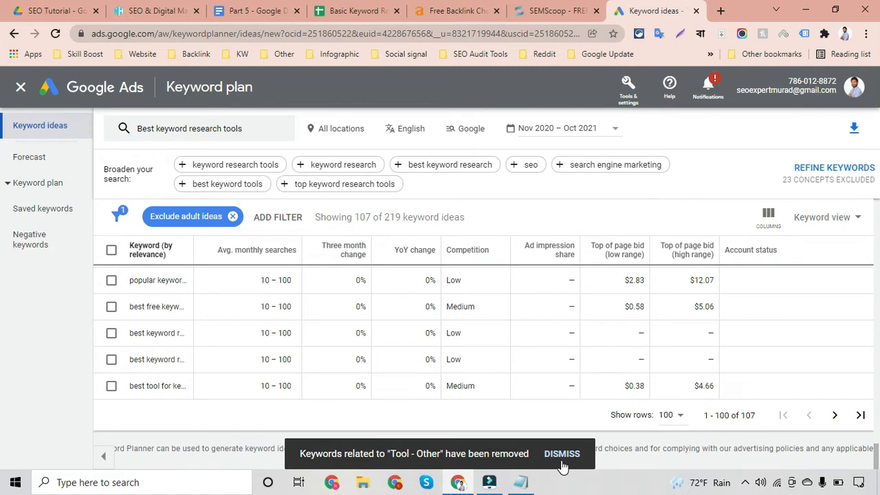
click(562, 461)
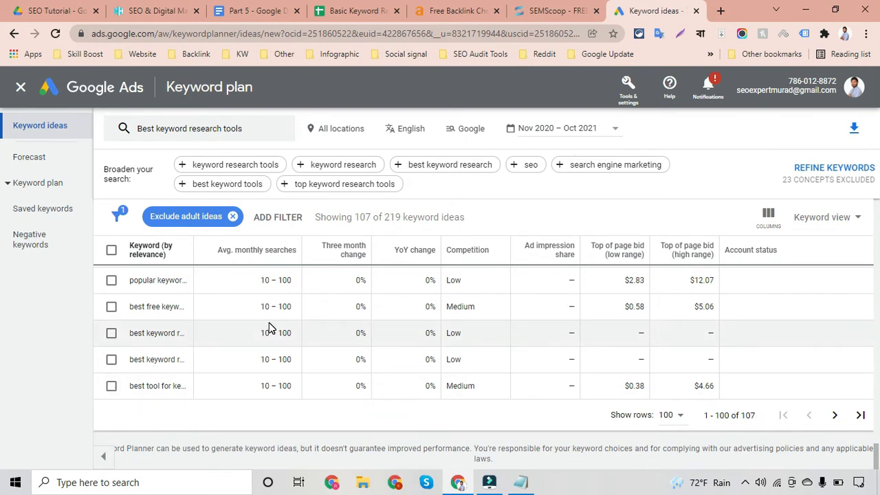
Review the refined keyword ideas with their average monthly searches, competition and top of page bids
scroll(269, 323, up, 20)
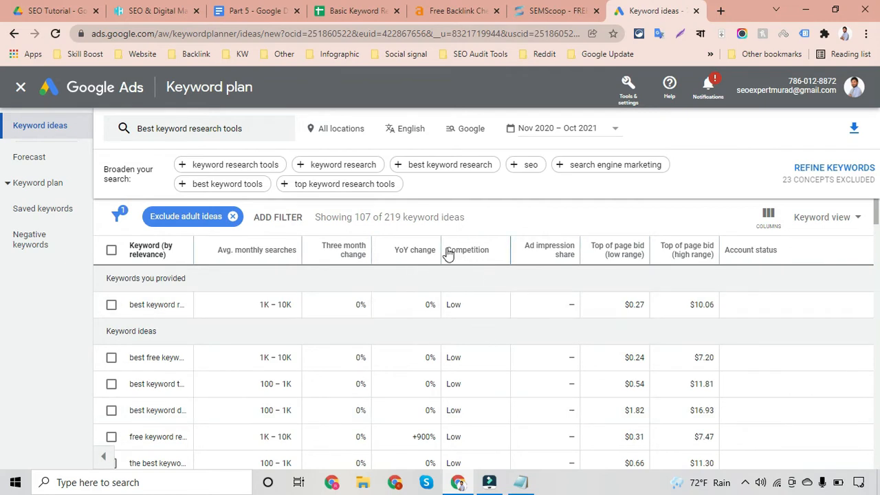
mouse_move(450, 253)
scroll(450, 281, down, 2)
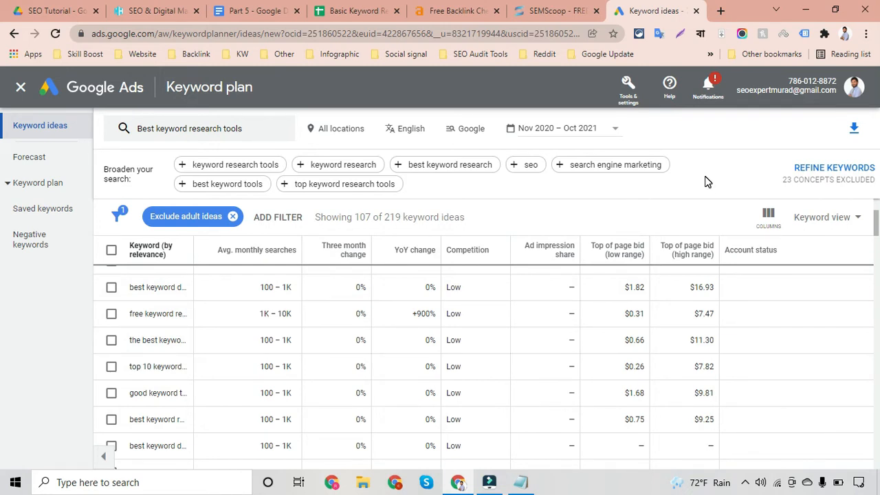
scroll(367, 289, up, 2)
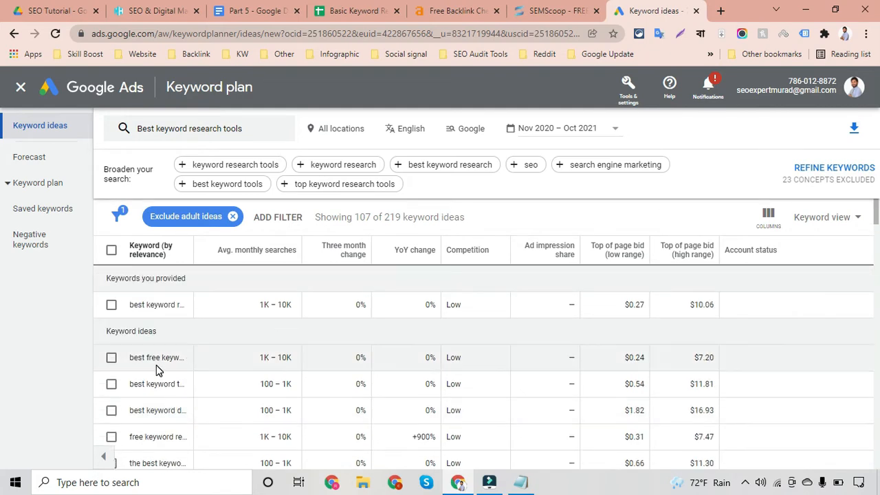
scroll(367, 356, down, 1)
scroll(367, 356, down, 3)
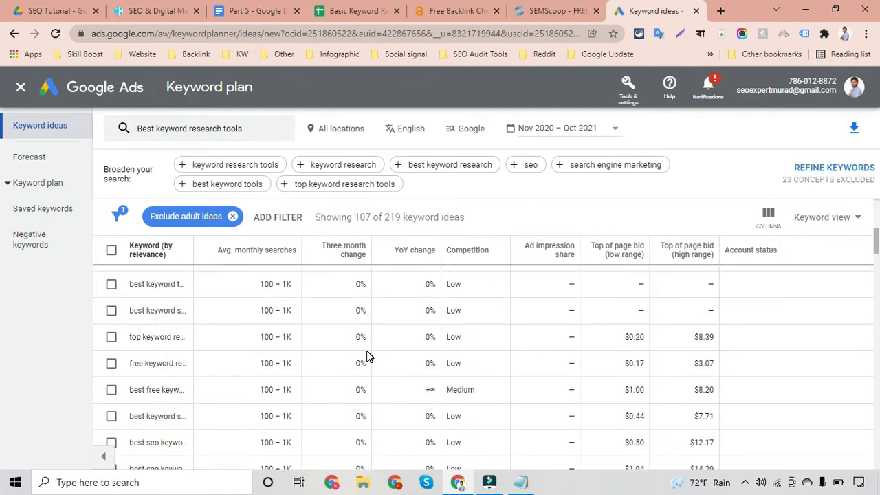
scroll(367, 355, down, 8)
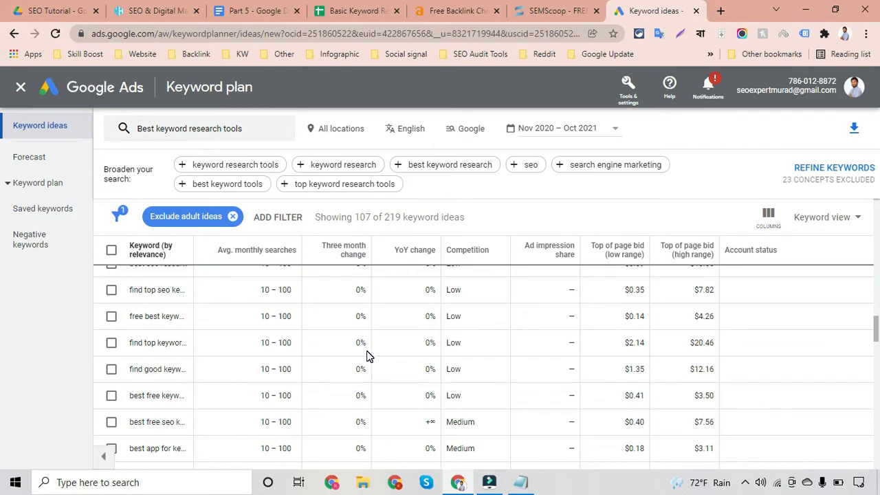
scroll(167, 393, up, 10)
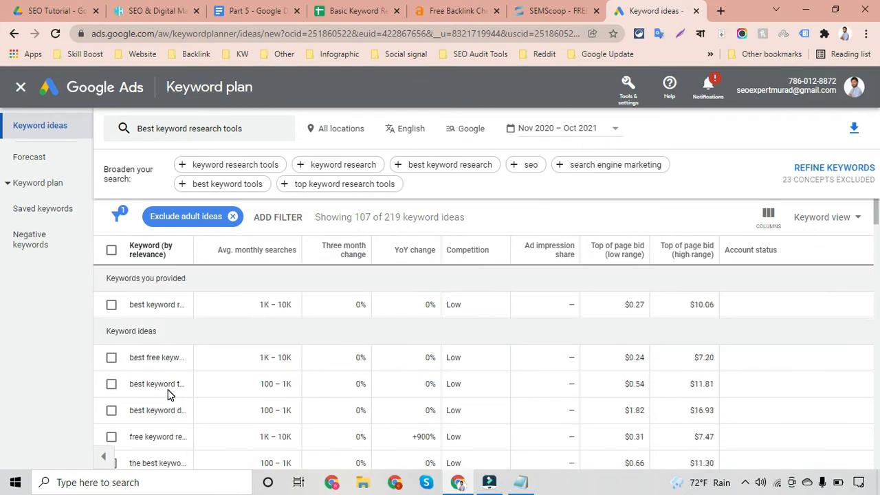
Select all the refined keyword ideas shown on the page and copy them to the clipboard
click(111, 305)
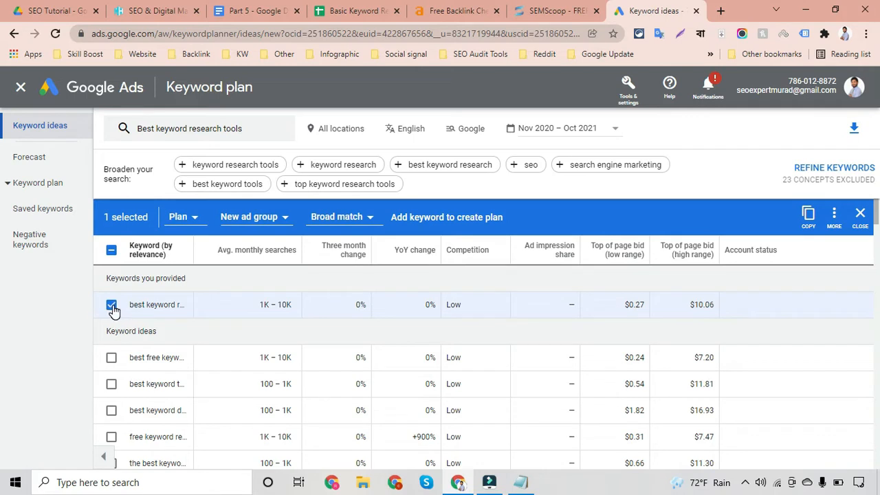
click(111, 305)
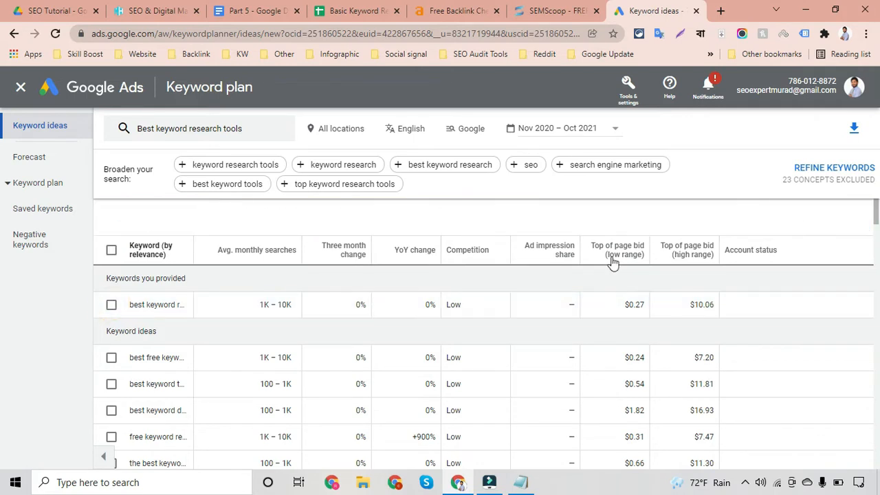
click(111, 305)
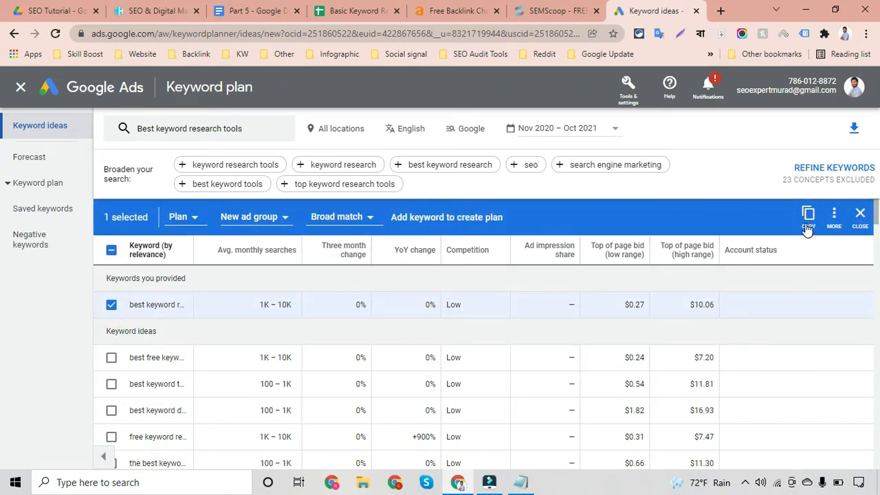
click(111, 252)
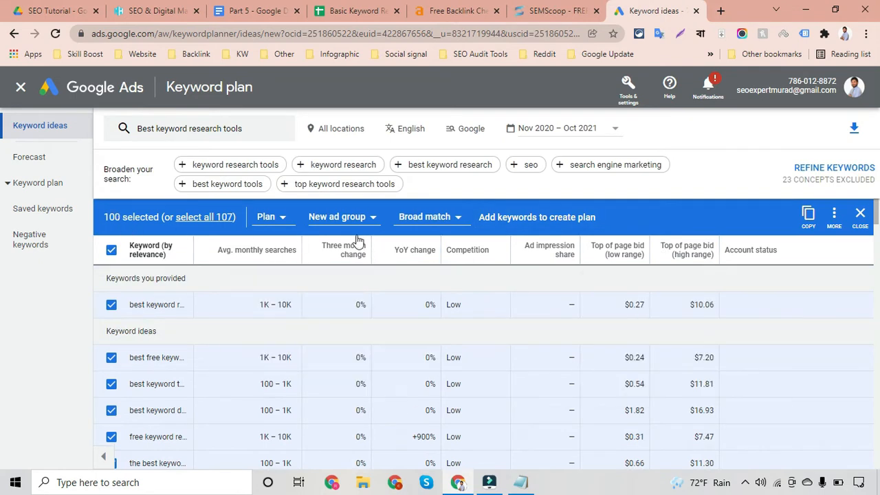
click(807, 214)
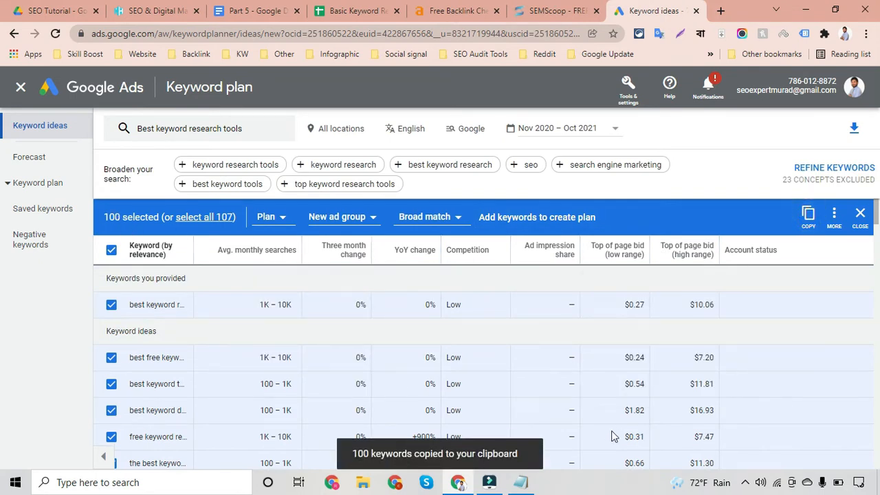
Switch to the Google Sheets template, paste the copied keywords into the List Of Keywords column from B42, and check the pasted list
click(398, 7)
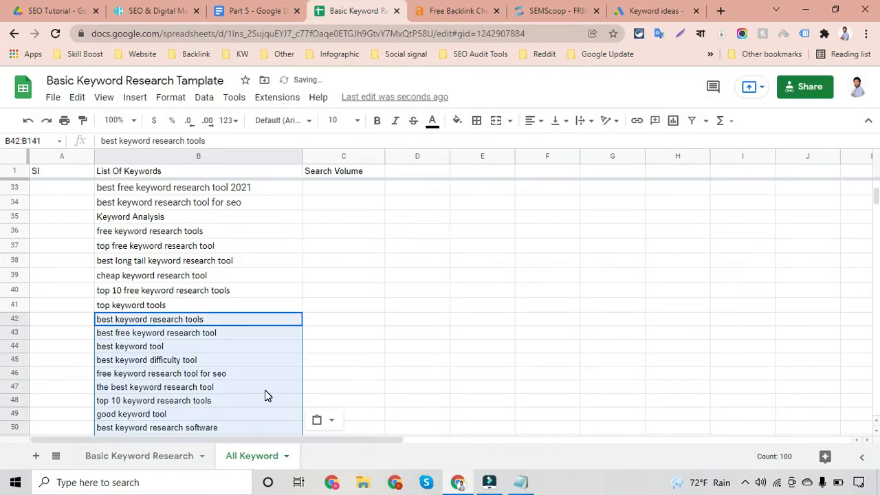
scroll(265, 390, down, 17)
scroll(264, 395, down, 6)
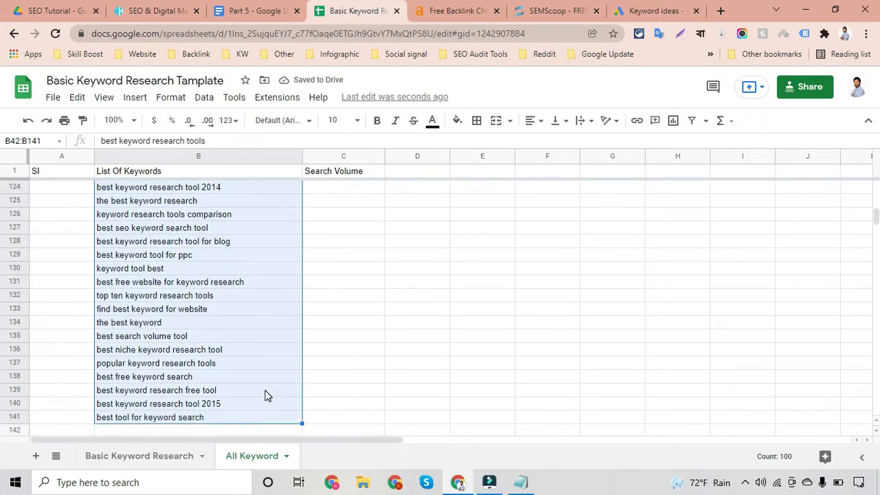
scroll(265, 392, up, 2)
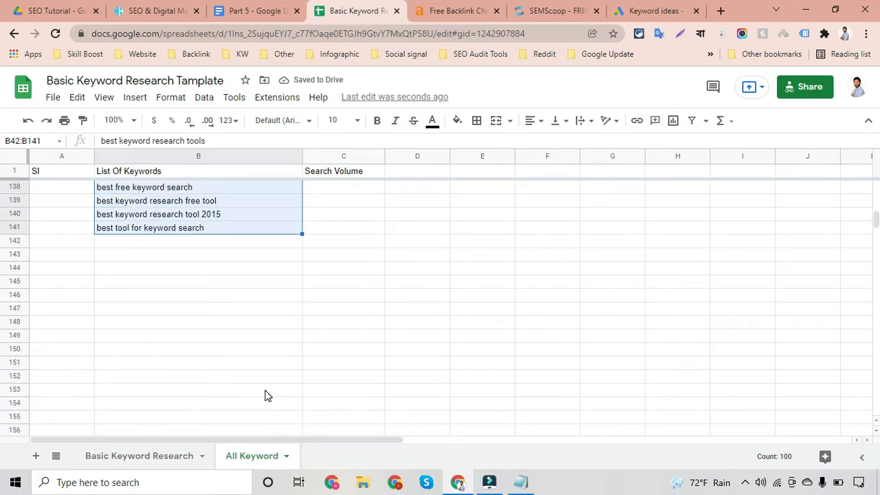
scroll(399, 280, up, 9)
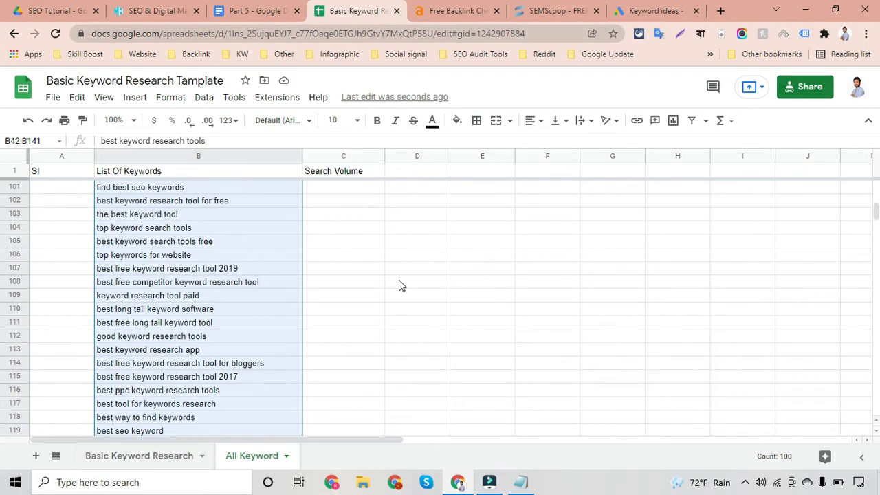
click(340, 269)
scroll(339, 268, up, 7)
scroll(340, 275, up, 10)
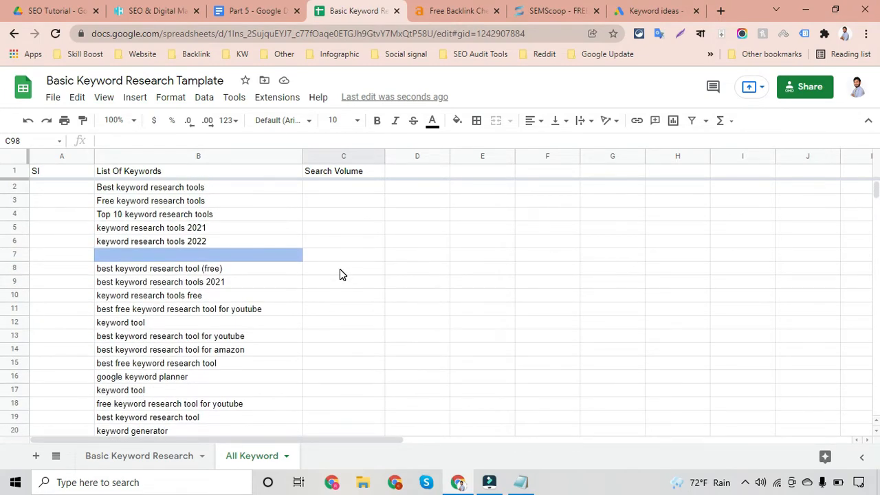
Delete the empty highlighted row 7 from the All Keyword sheet
click(7, 256)
right_click(7, 256)
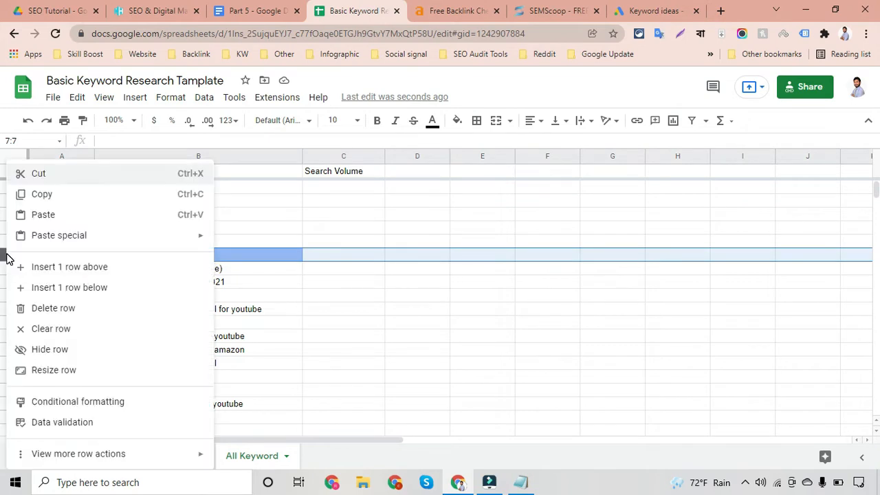
click(49, 308)
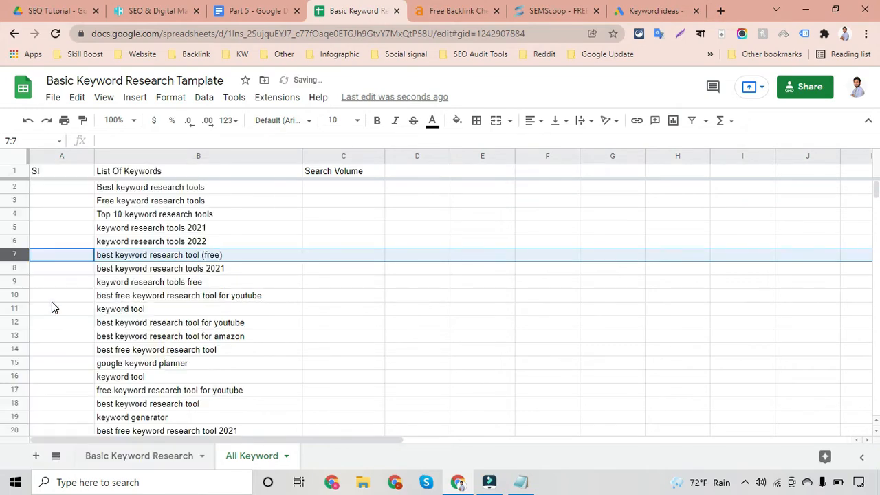
click(382, 254)
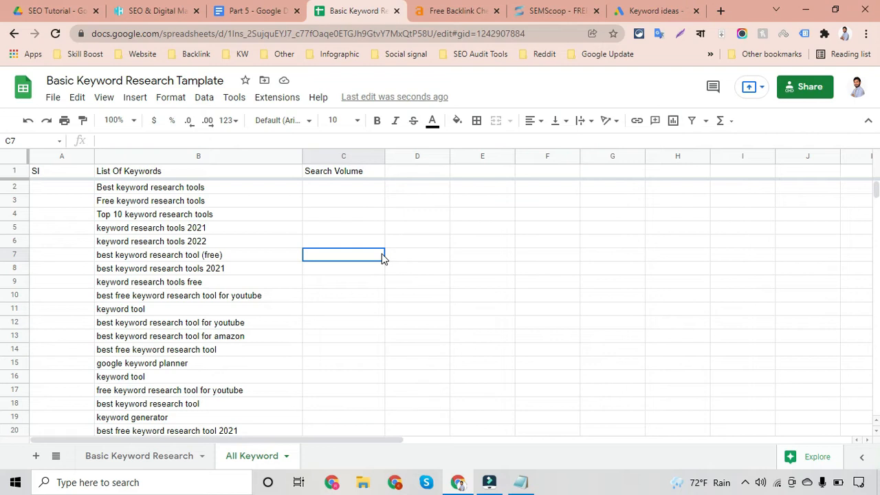
Replace the List Of Keywords entries from B2 with the copied duplicate-free keyword list and look through it
click(220, 189)
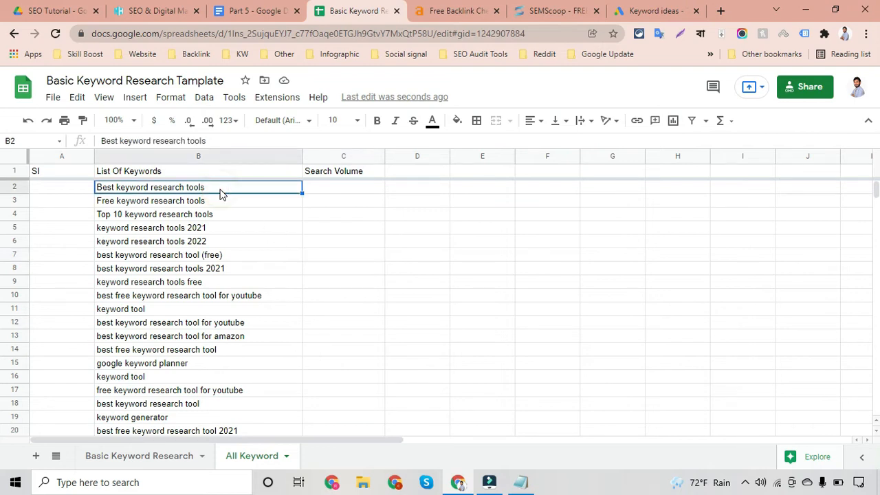
key(ctrl+v)
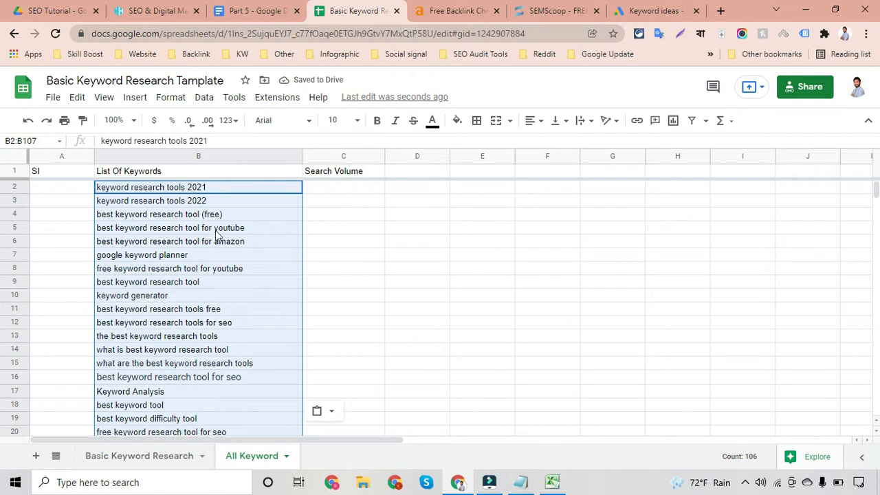
click(219, 157)
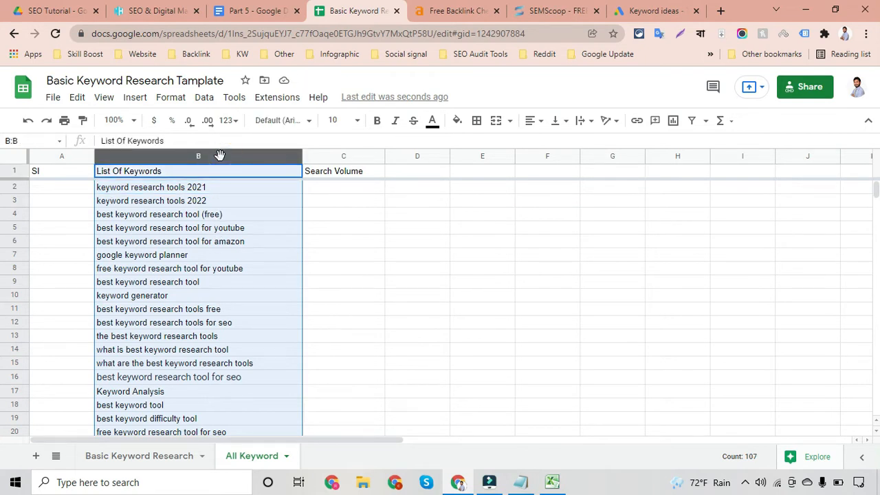
click(345, 271)
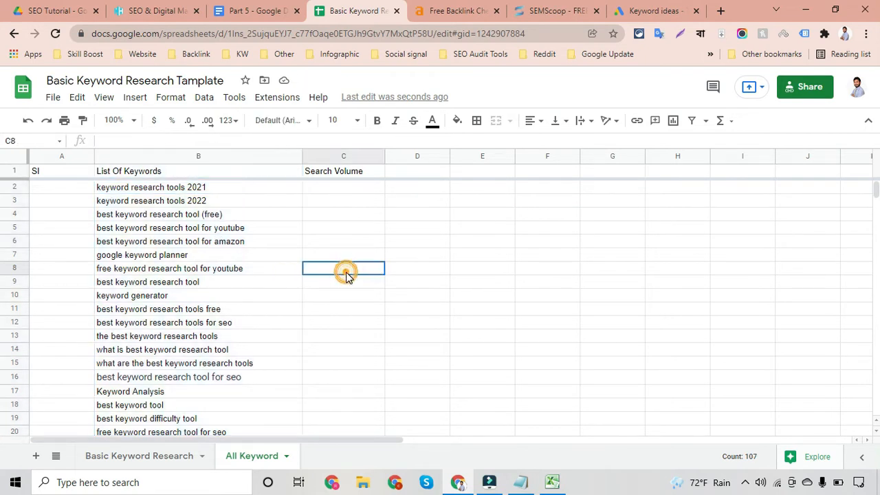
click(221, 275)
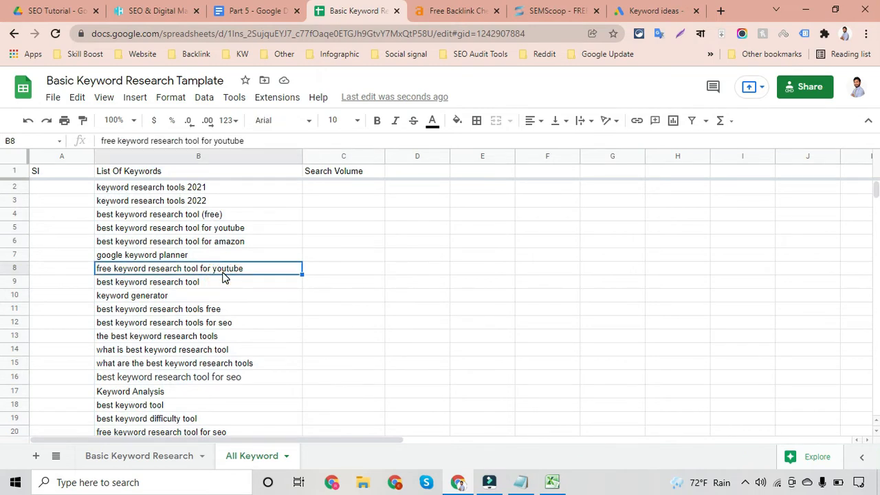
scroll(222, 275, down, 15)
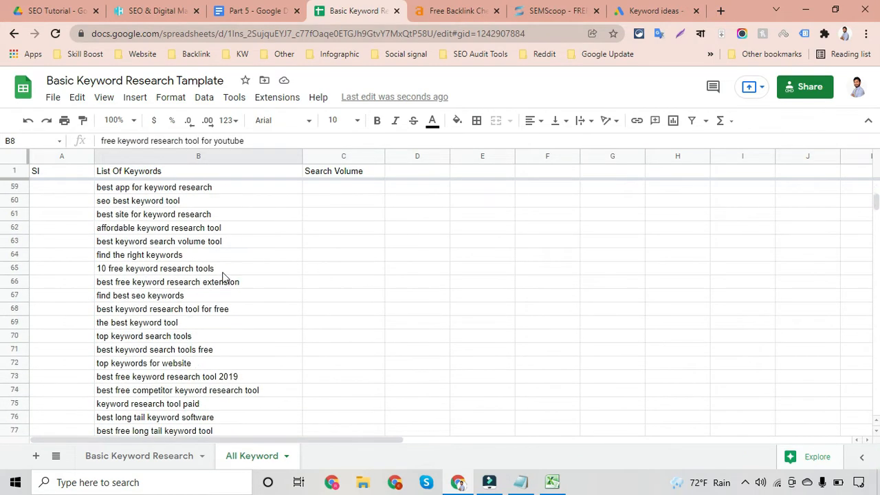
scroll(222, 275, up, 9)
scroll(222, 275, up, 7)
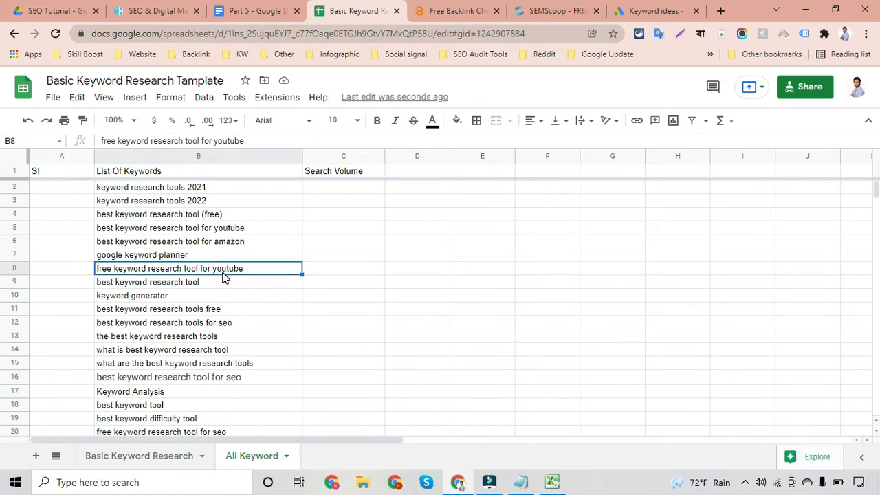
Copy the keywords in B2:B107, switch to Google Keyword Planner and get search volume and forecasts for them
click(240, 189)
key(ctrl+shift+Down)
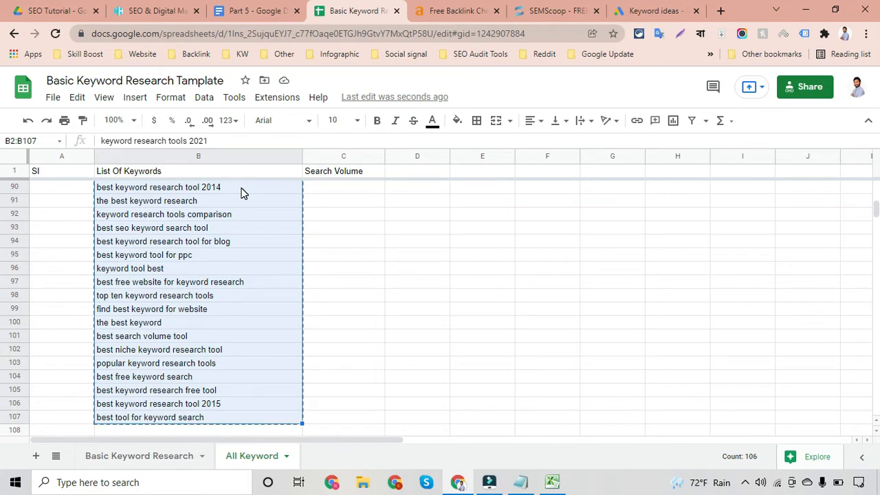
click(682, 8)
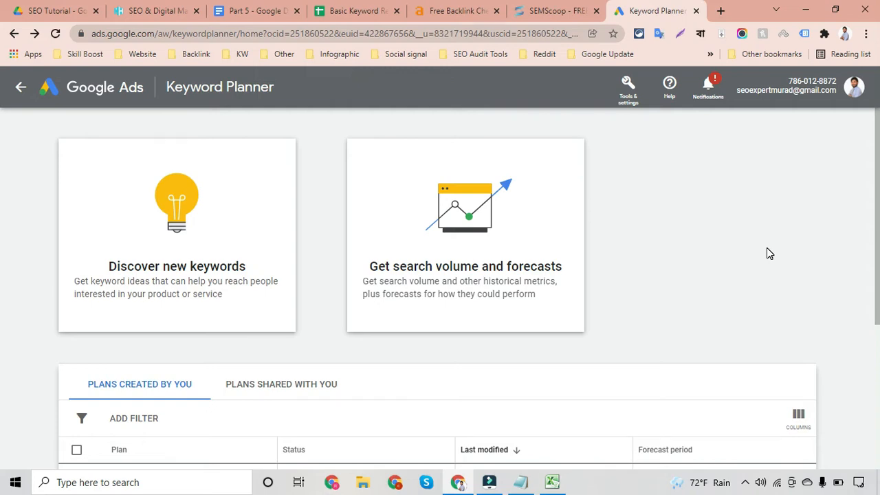
click(452, 233)
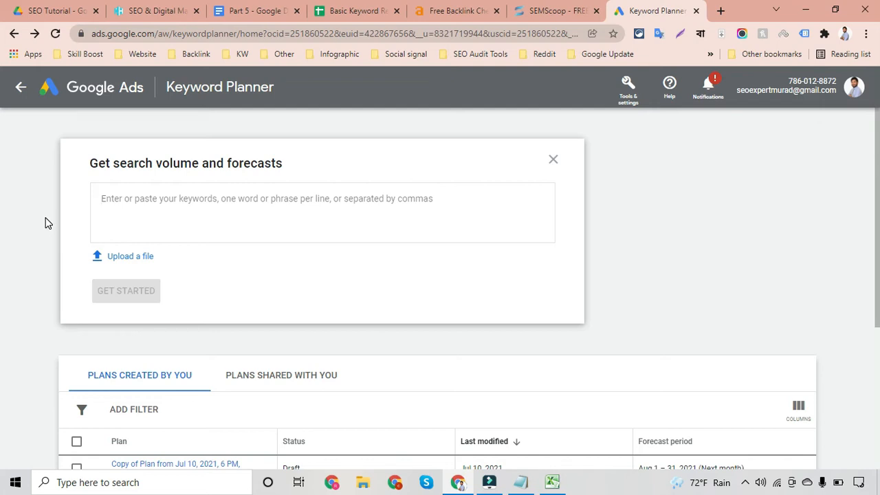
key(ctrl+v)
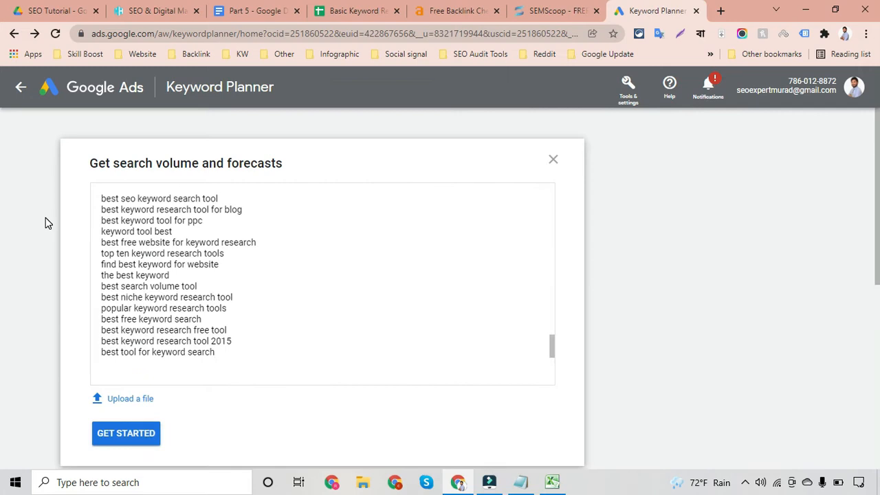
click(121, 440)
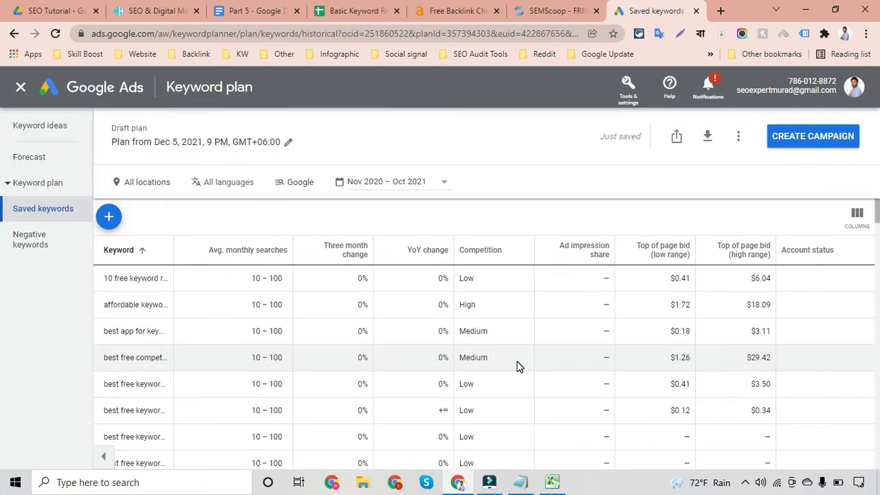
Review the saved keywords' metrics and download the plan historical metrics as a .csv file to the Downloads folder
scroll(716, 331, down, 3)
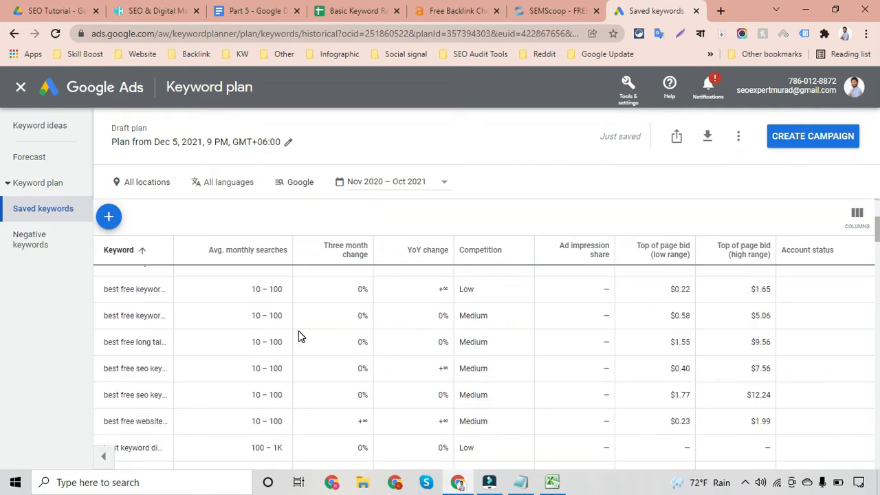
scroll(213, 366, down, 5)
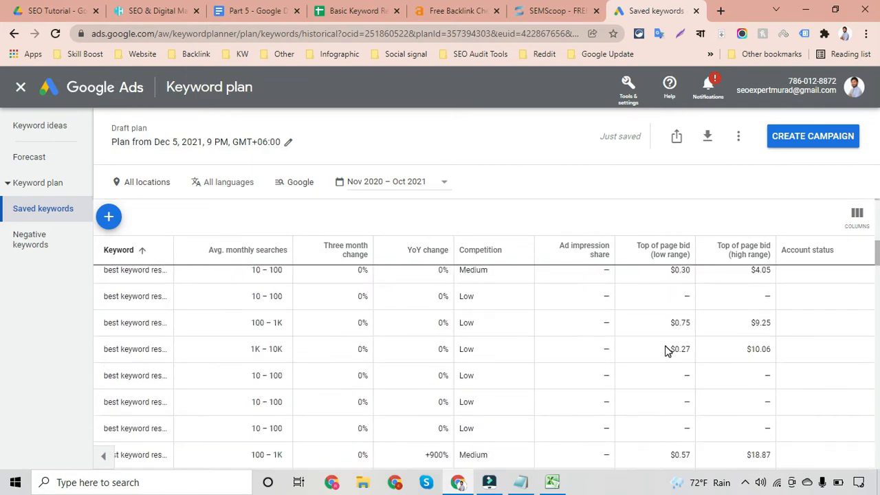
scroll(742, 351, down, 3)
scroll(740, 350, down, 3)
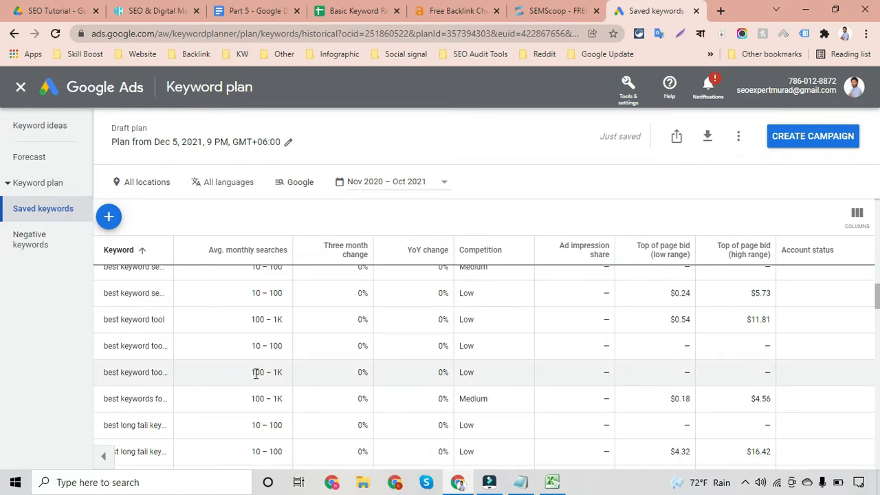
scroll(255, 373, up, 10)
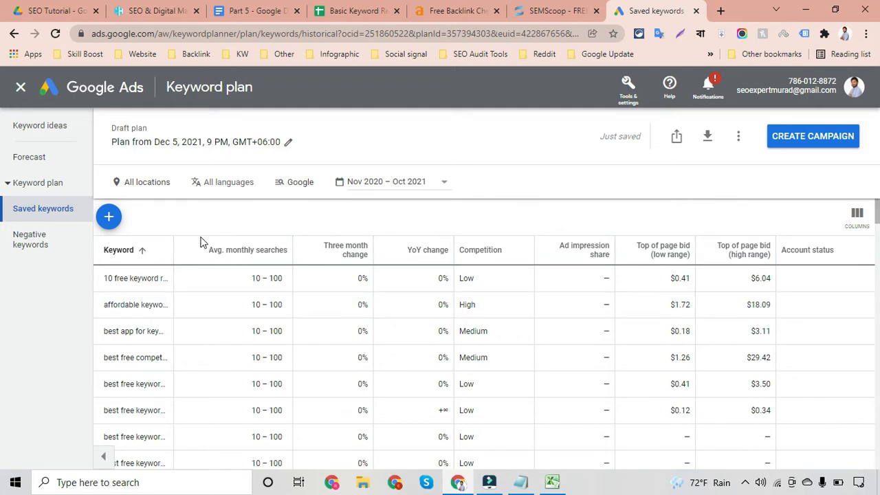
click(707, 140)
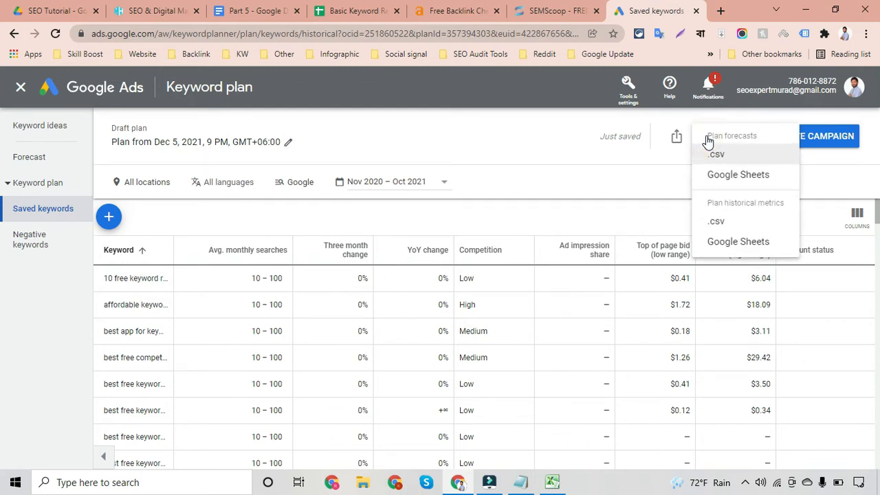
click(722, 224)
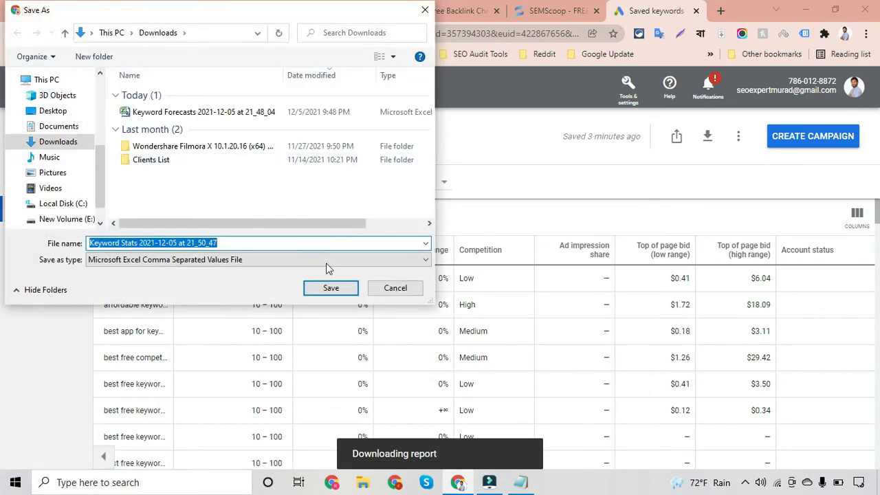
click(330, 289)
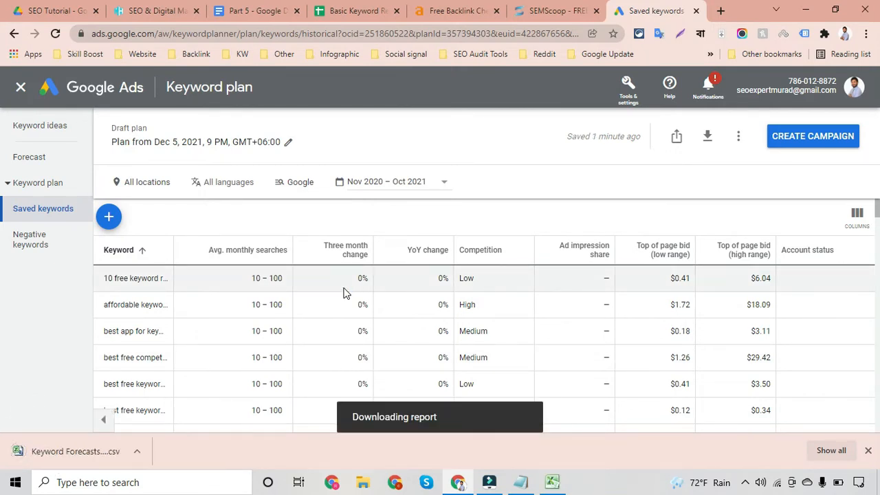
Switch to the SEMScoop keyword tool and import the copied keyword list
click(558, 10)
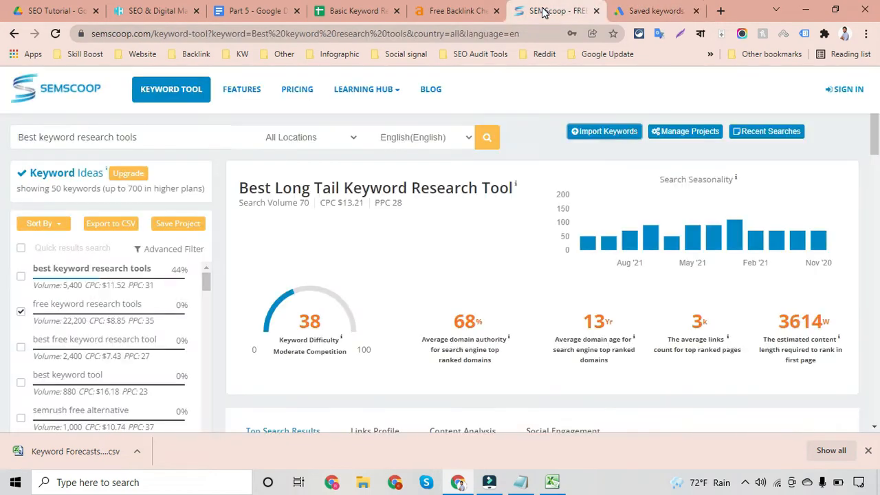
click(616, 133)
click(310, 152)
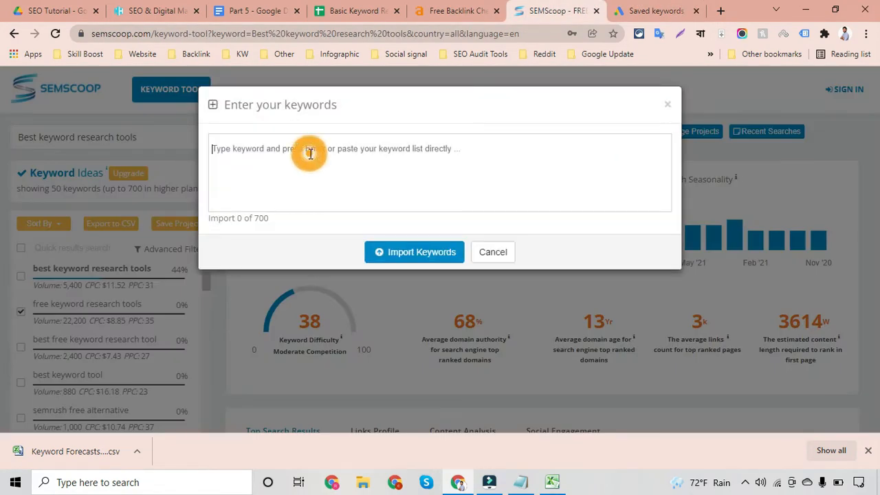
key(ctrl+v)
scroll(447, 281, down, 2)
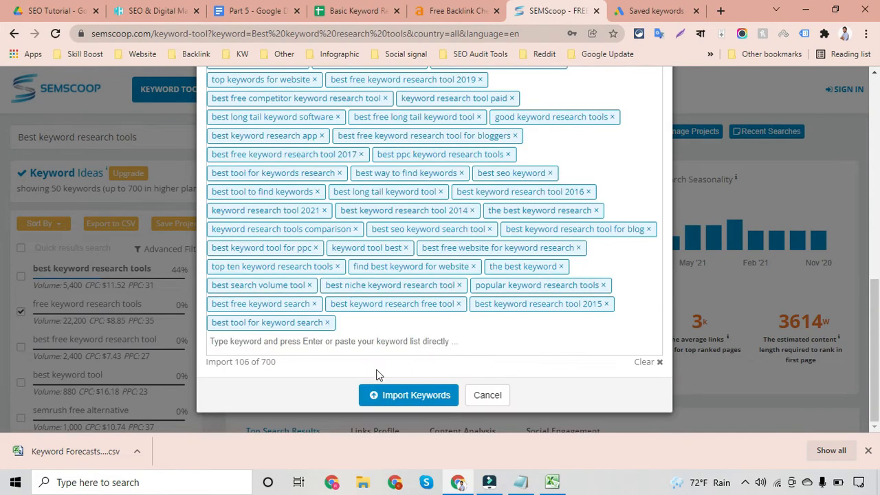
click(386, 396)
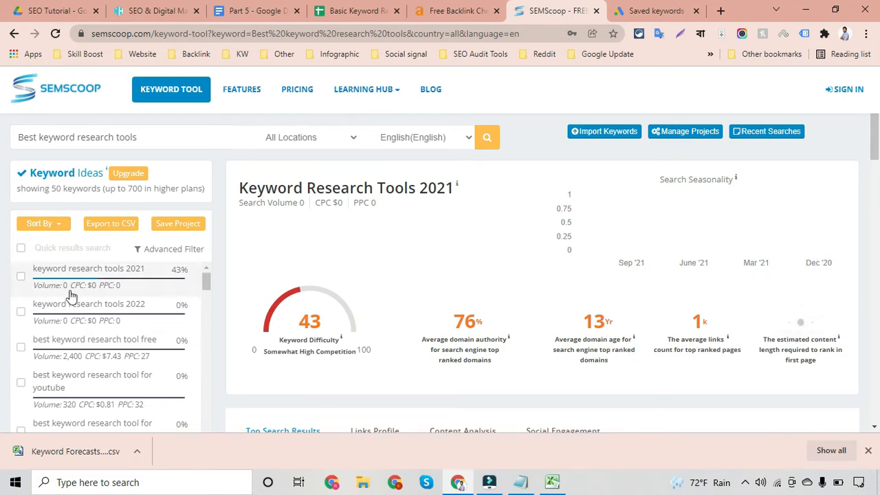
Look through the imported keywords' volumes and CPC, and select all of them for the CSV export
scroll(49, 299, down, 1)
scroll(50, 299, down, 10)
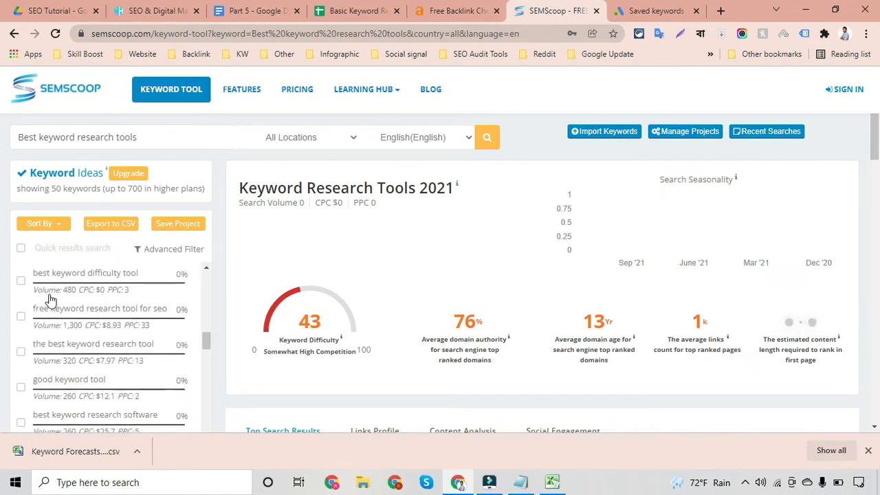
scroll(49, 299, up, 12)
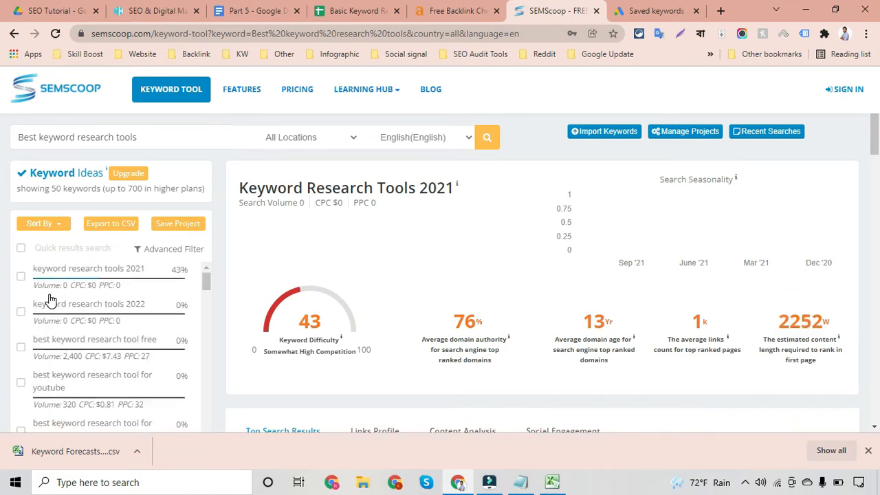
click(108, 228)
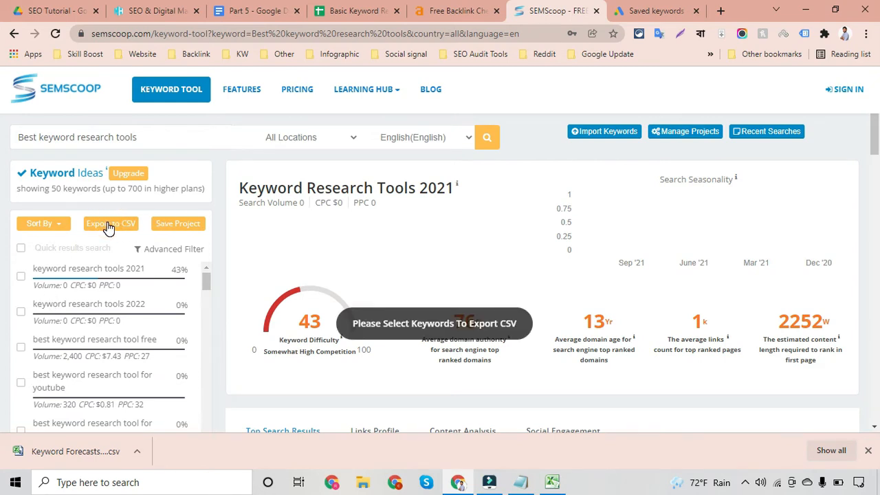
click(21, 249)
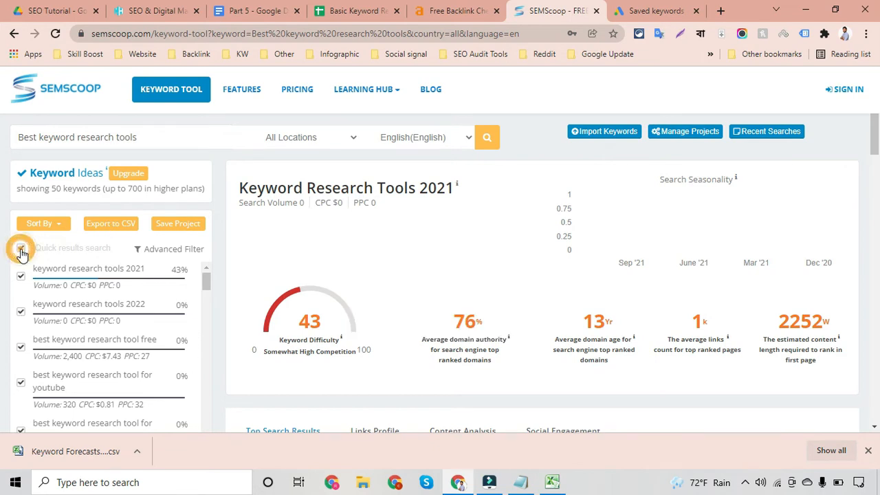
Export all the listed keyword ideas to an Excel worksheet saved as Keyword Analysis (1) in Downloads
click(118, 227)
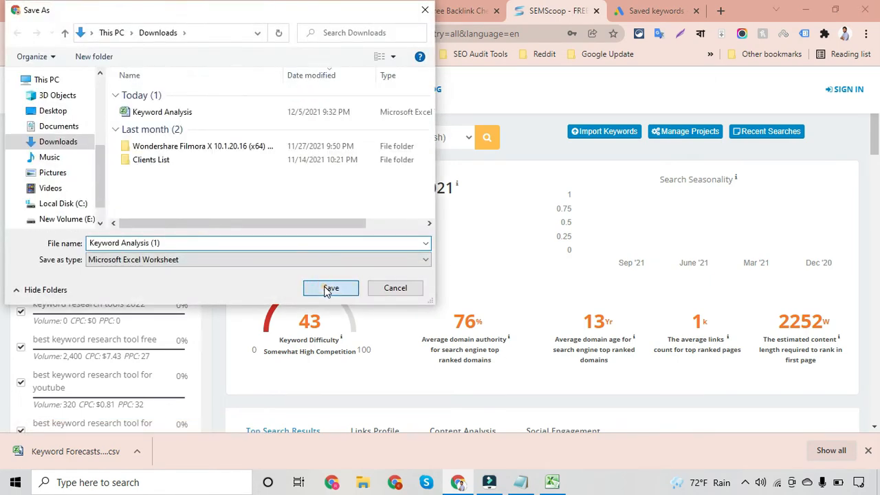
click(330, 288)
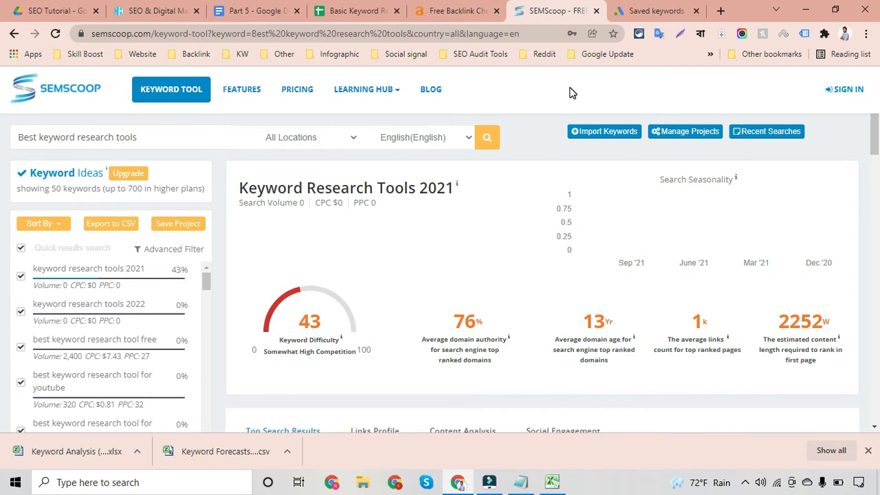
Open the downloaded Keyword Forecasts CSV file in Excel and dismiss the Office activation wizard
click(218, 451)
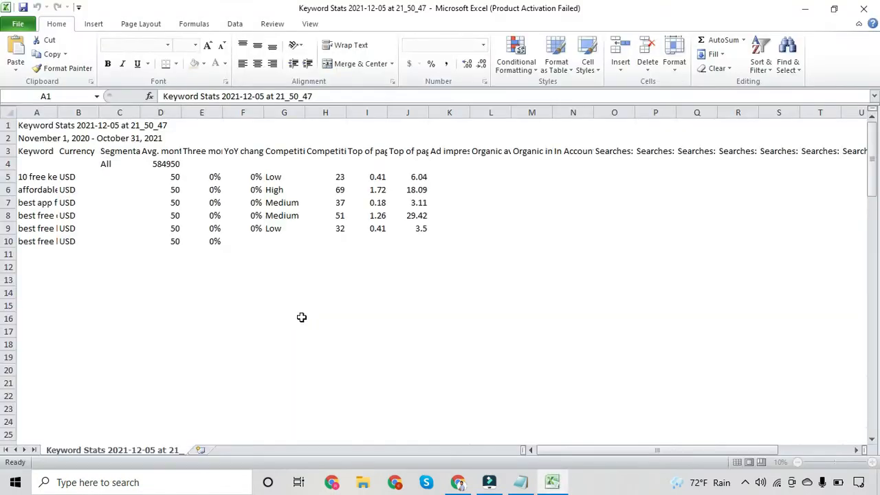
click(544, 259)
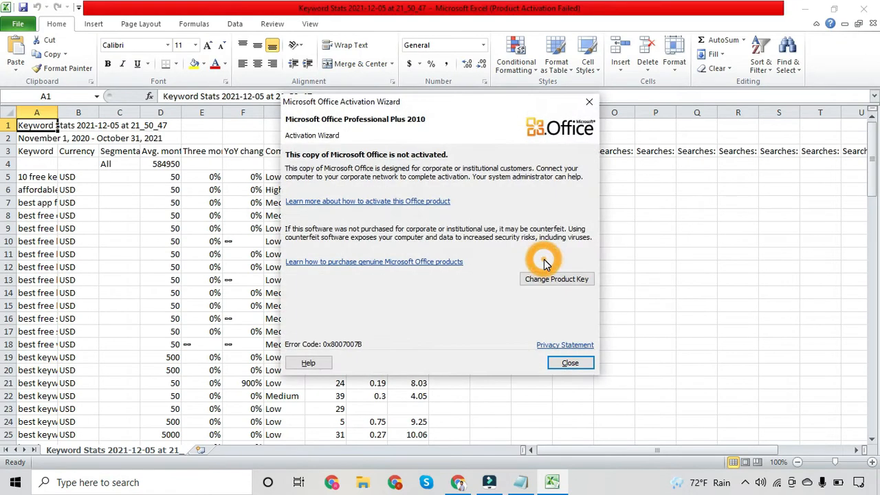
click(567, 363)
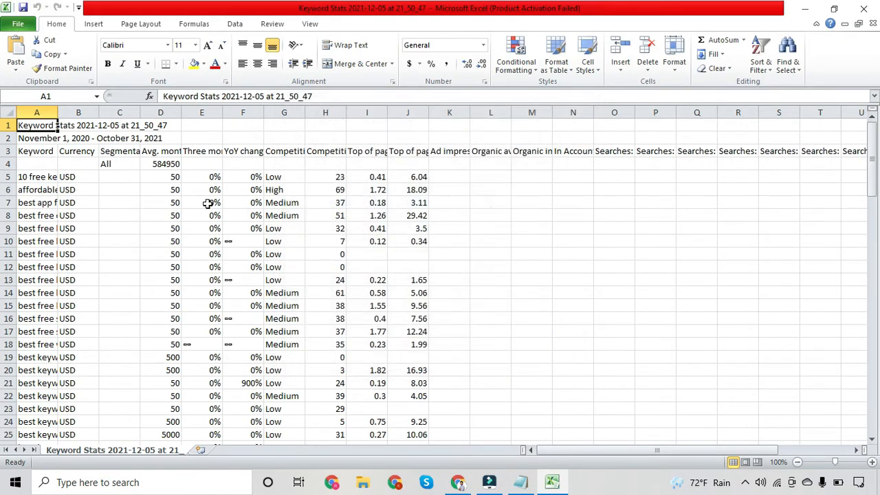
Widen the Avg. monthly searches column so its full heading fits
drag(181, 112, 270, 136)
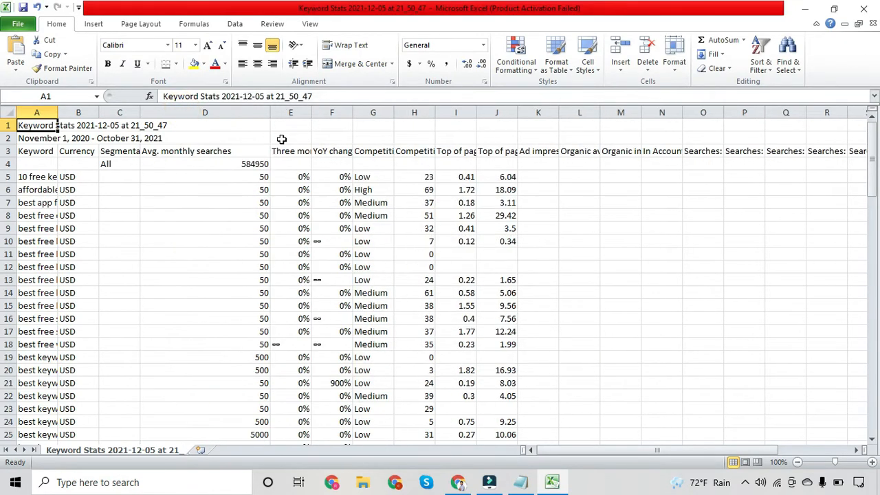
click(633, 258)
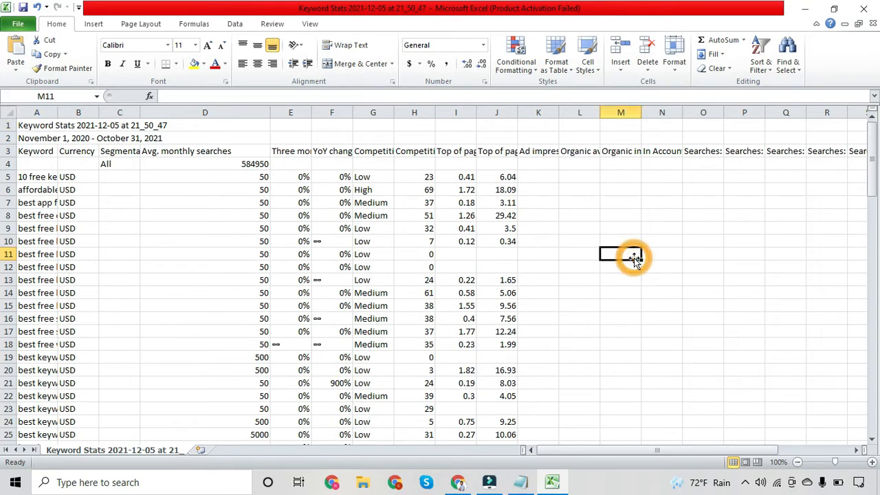
click(607, 265)
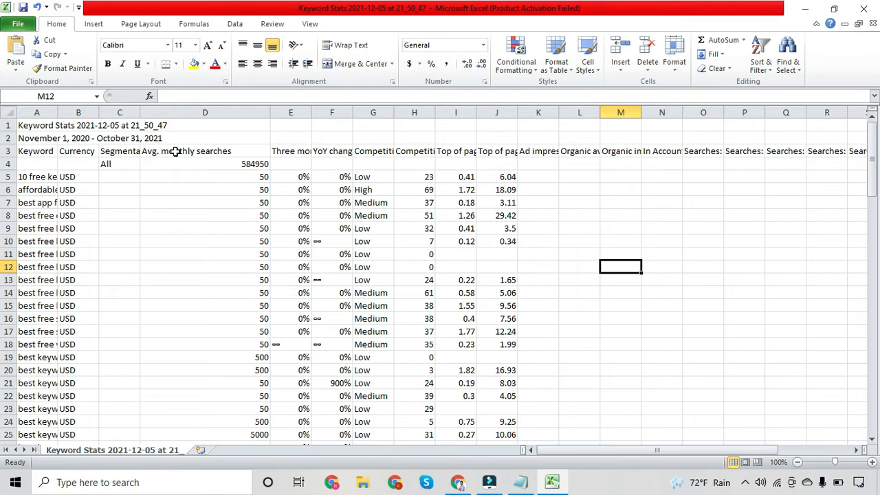
Delete the first two rows, which hold the report title and date range, above the column headings
click(10, 126)
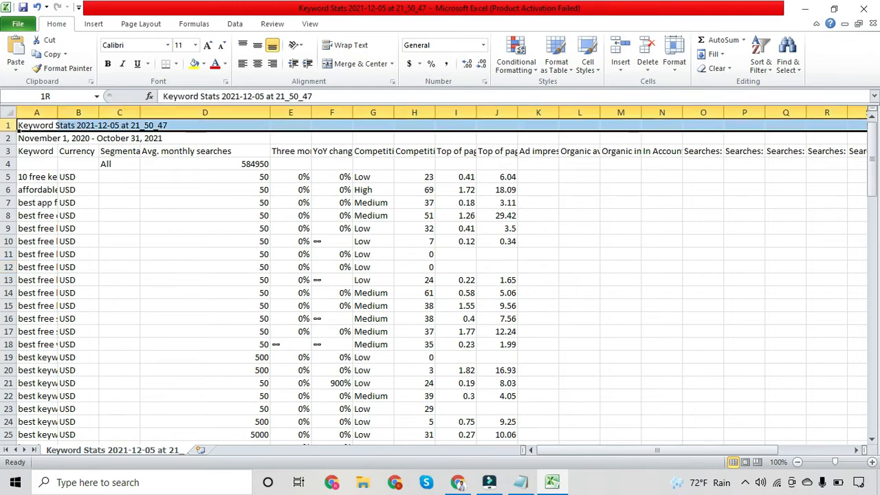
drag(9, 125, 10, 141)
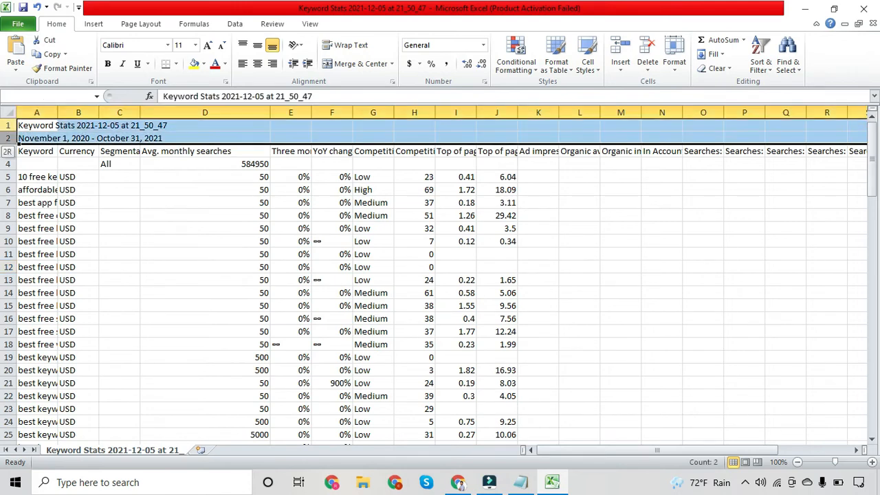
right_click(11, 133)
click(39, 230)
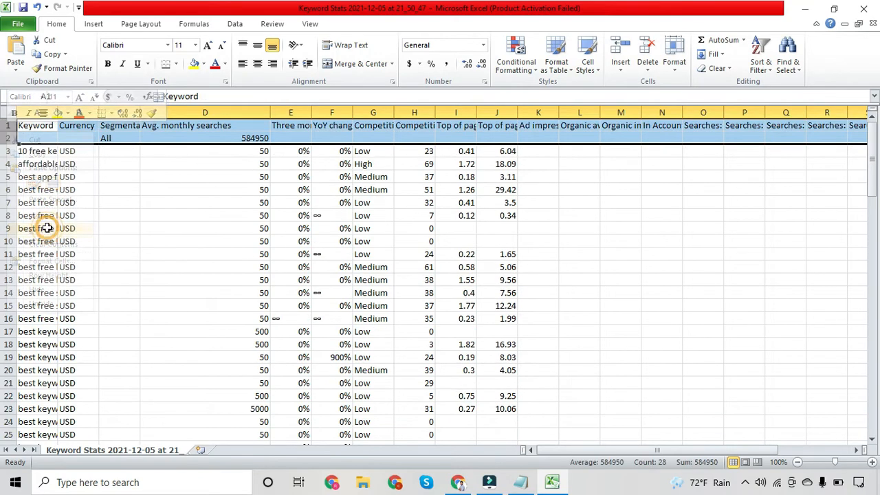
click(281, 234)
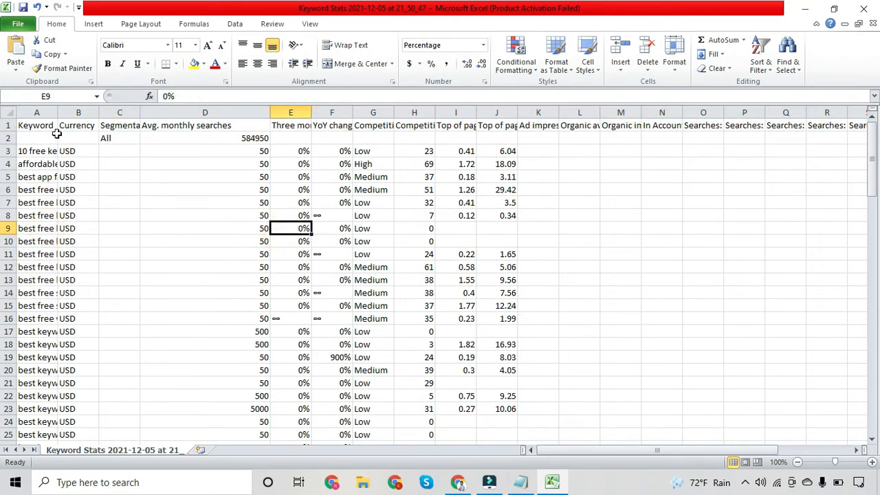
Delete the Currency and Segmentation columns from the keyword stats sheet
drag(73, 112, 106, 113)
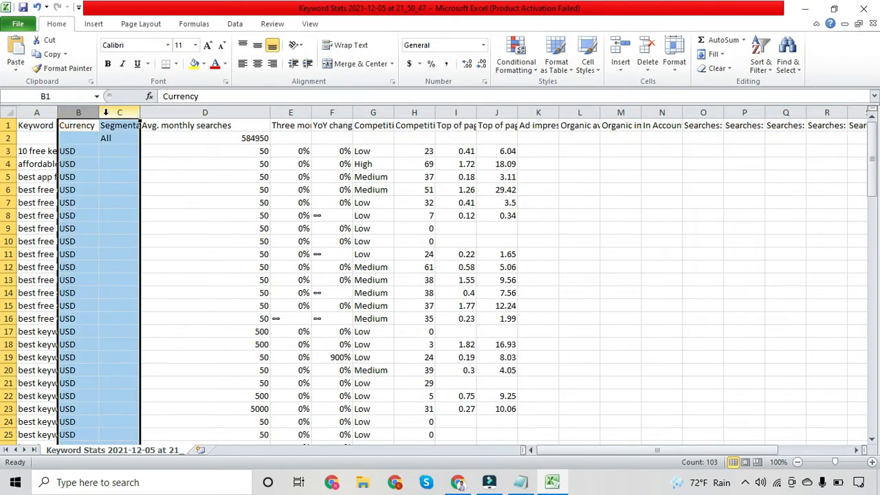
right_click(107, 115)
click(139, 217)
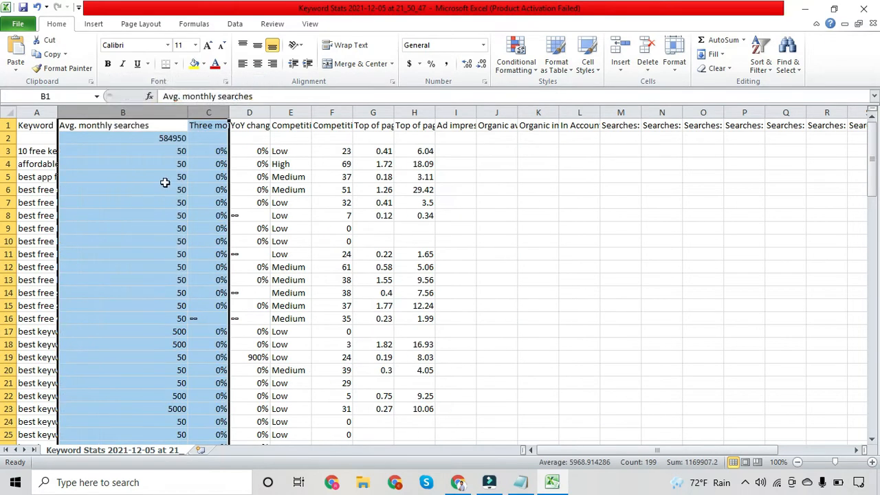
click(167, 177)
click(208, 113)
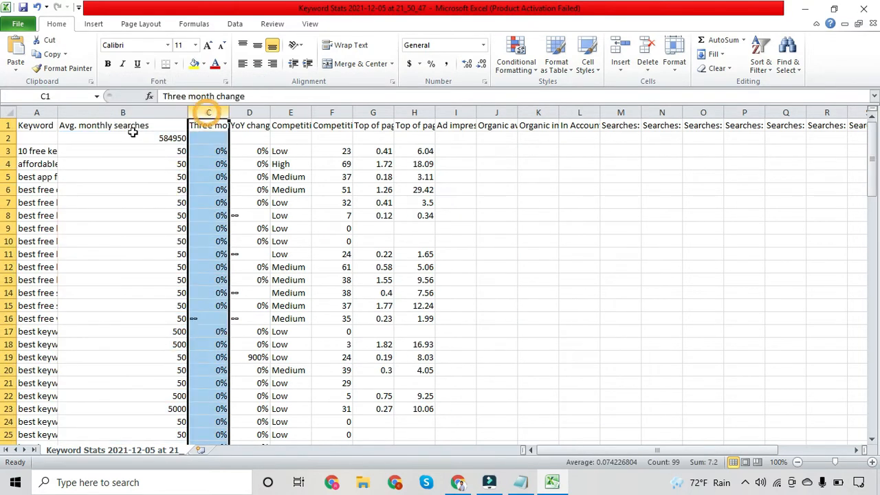
click(41, 125)
drag(41, 125, 69, 125)
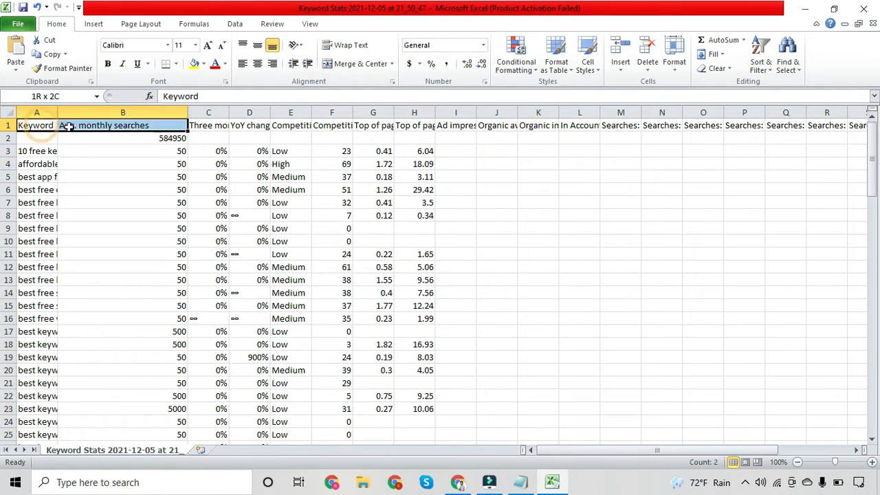
key(shift+Down)
key(shift+Down)
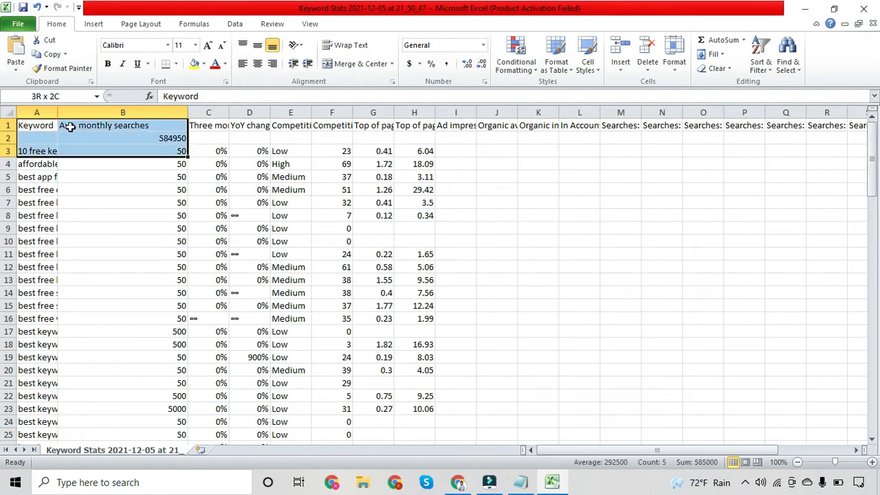
key(ctrl+shift+Down)
click(254, 227)
scroll(257, 226, up, 6)
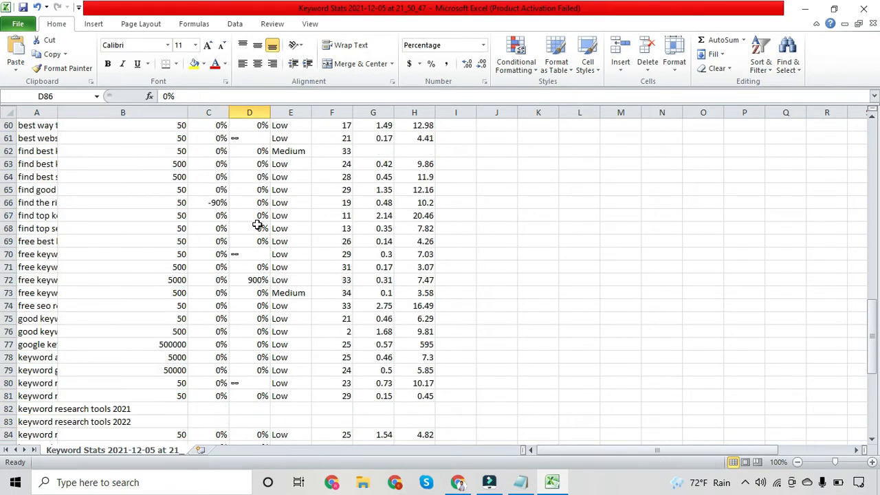
scroll(257, 226, up, 20)
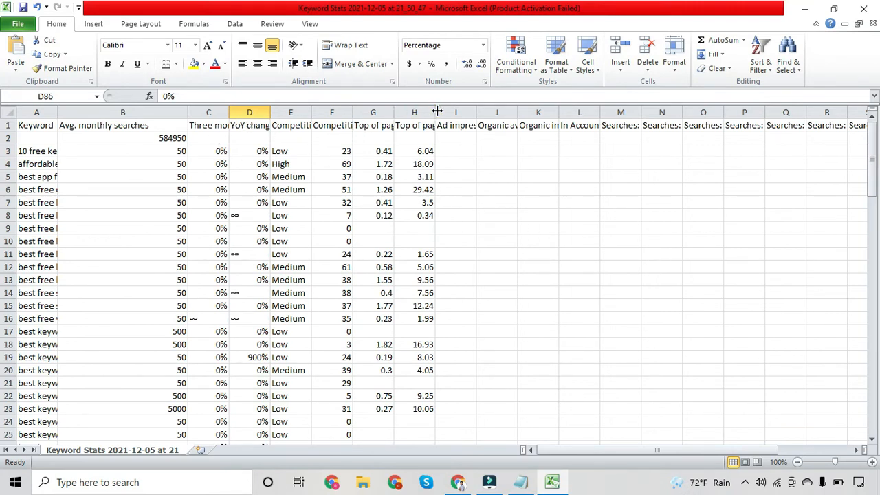
Widen the two Top of page bid columns and the two Competition columns so their headings are readable
drag(438, 112, 525, 112)
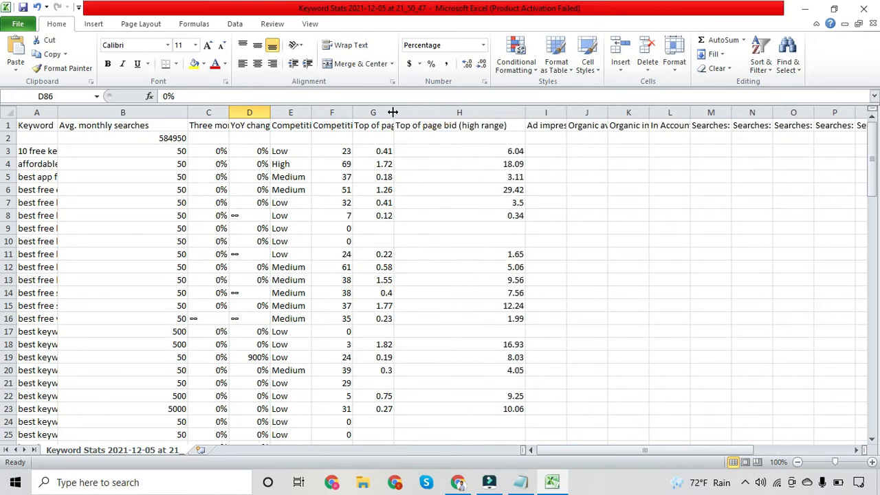
drag(394, 116, 478, 125)
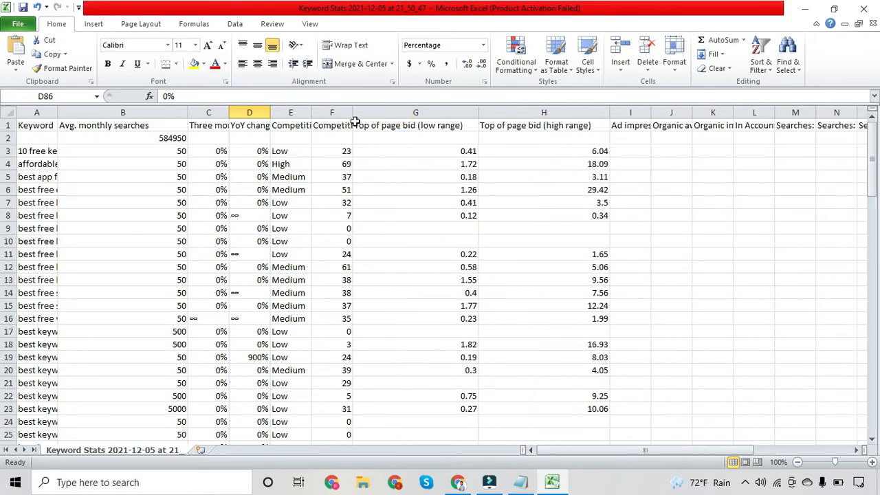
drag(353, 112, 360, 111)
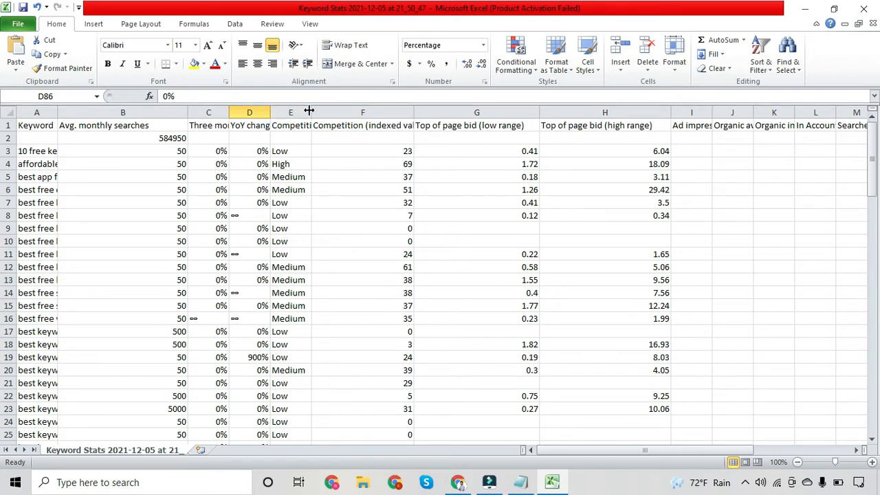
drag(309, 110, 344, 113)
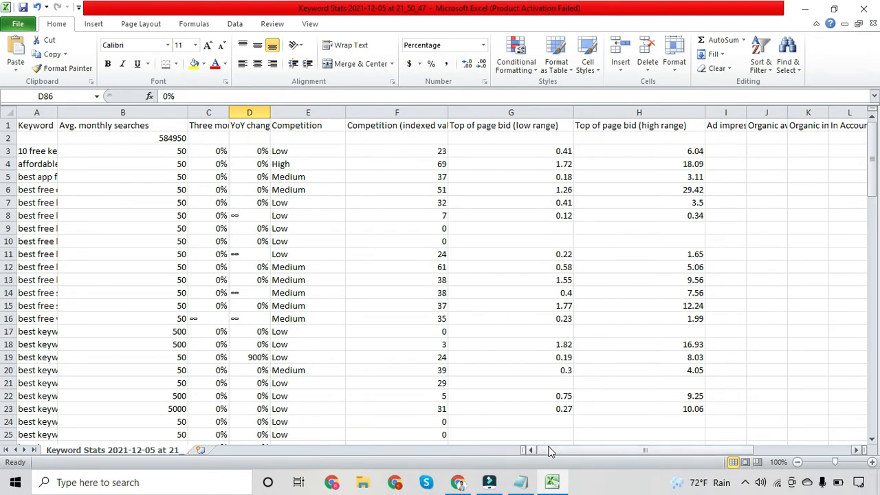
mouse_move(550, 452)
mouse_down()
mouse_move(636, 452)
mouse_move(543, 454)
mouse_up()
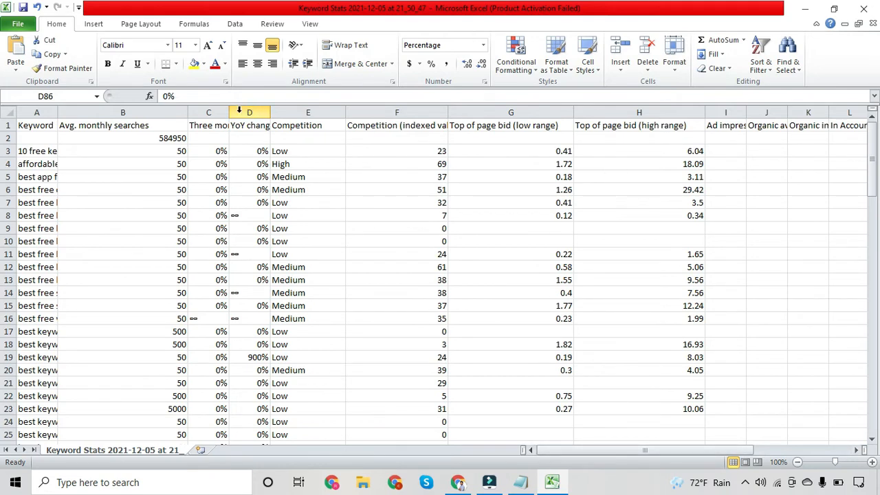
Delete the columns from Three month change through Top of page bid (low range)
click(208, 112)
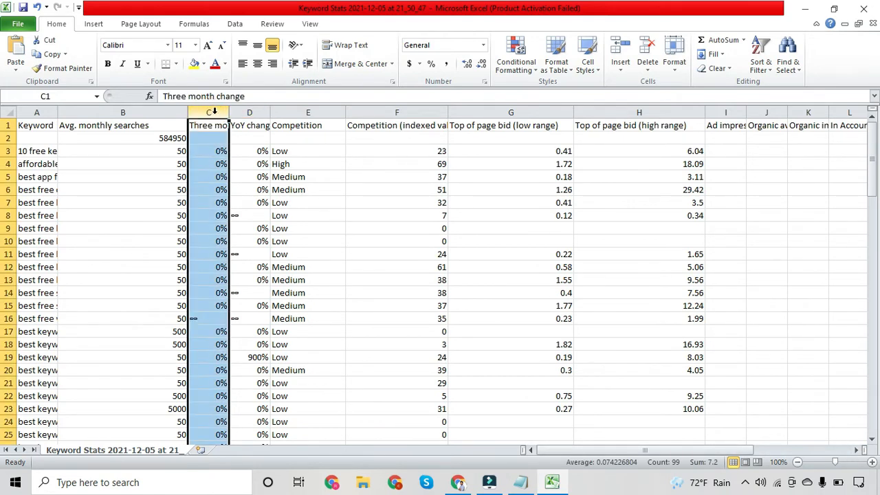
drag(207, 112, 475, 110)
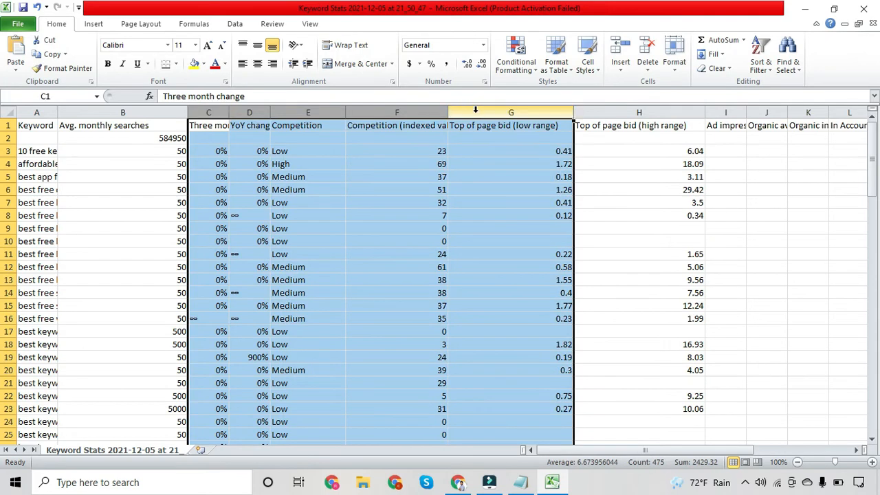
right_click(476, 110)
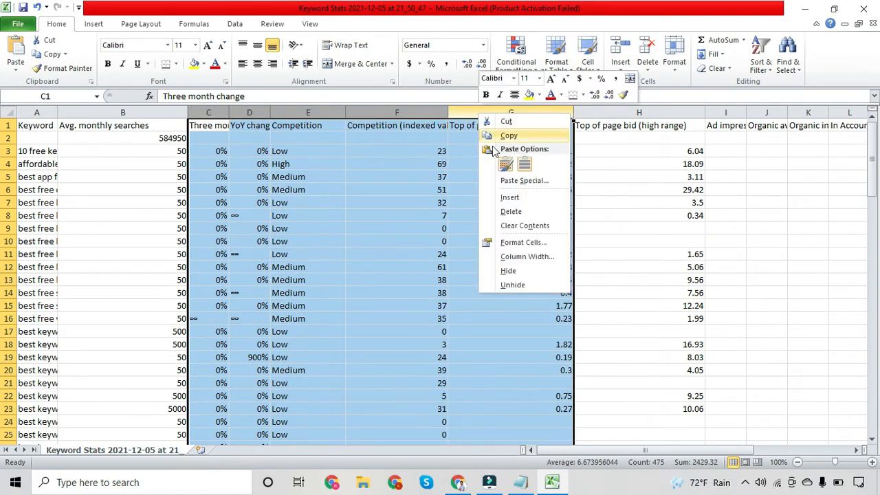
click(512, 209)
click(312, 179)
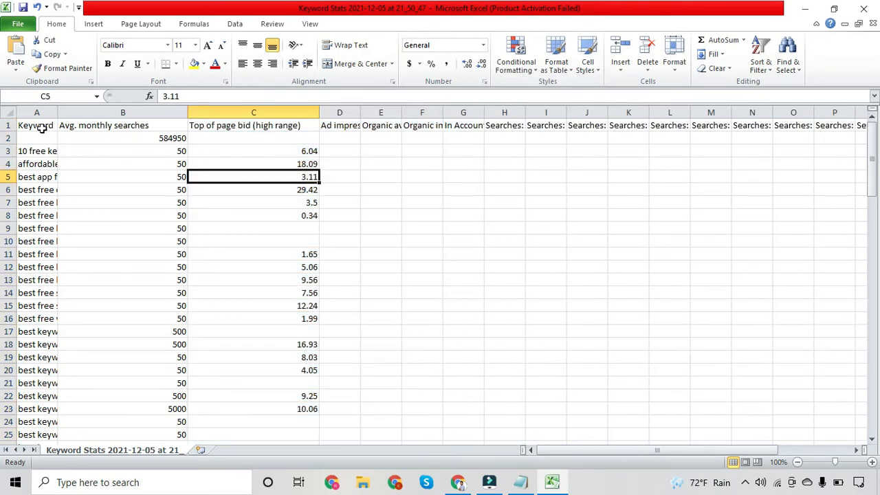
Copy the Keyword, Avg. monthly searches and Top of page bid (high range) columns from their headings down to row 102
drag(40, 125, 192, 125)
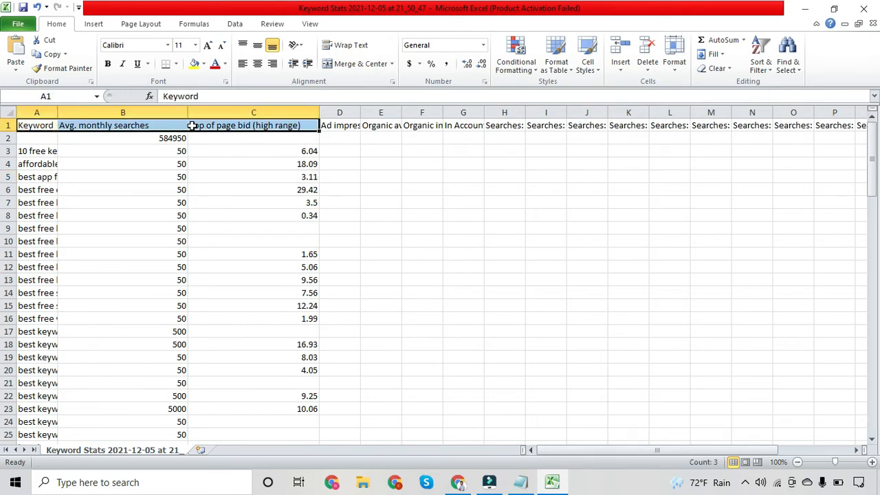
key(shift+Down)
key(shift+Down)
key(ctrl+shift+Down)
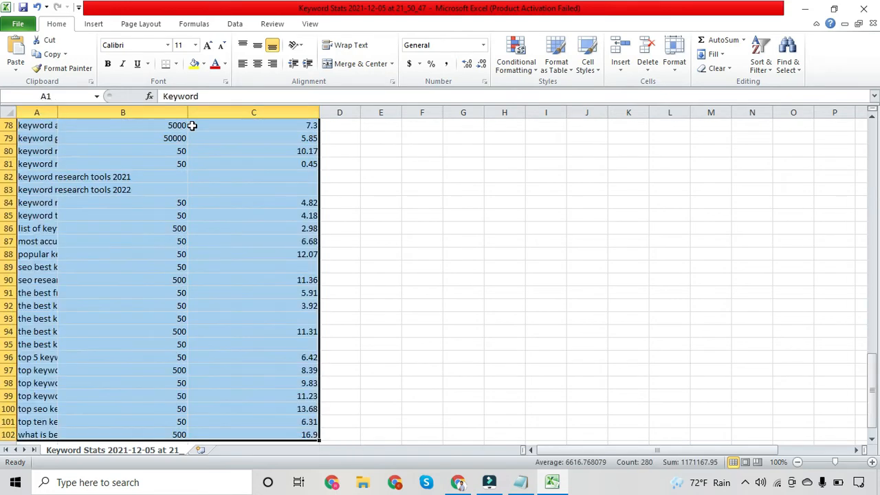
key(ctrl+c)
Paste the copied table at cell B1 of the All Keyword sheet in the Chrome spreadsheet Basic Keyword Research Tamplate, and return to Excel
click(459, 484)
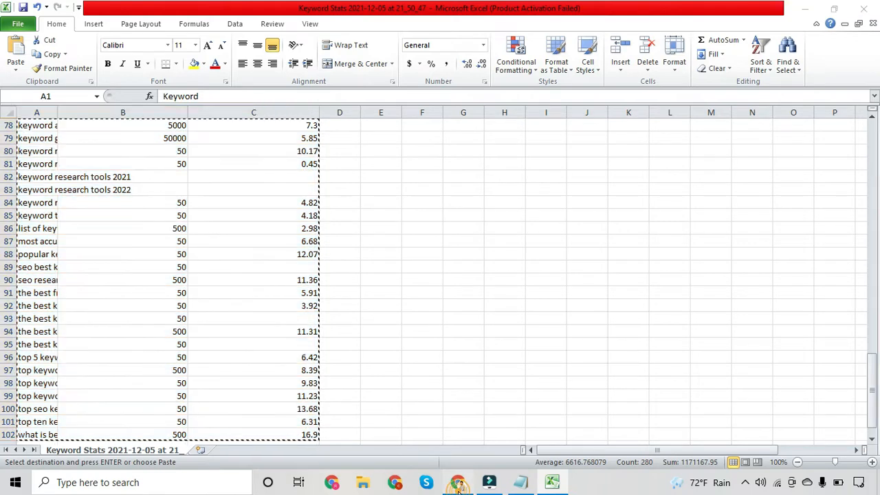
click(337, 10)
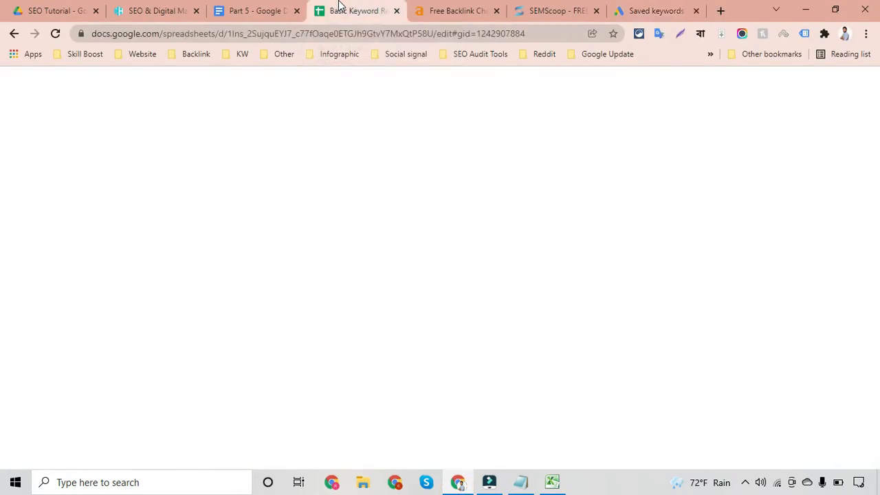
scroll(93, 198, up, 18)
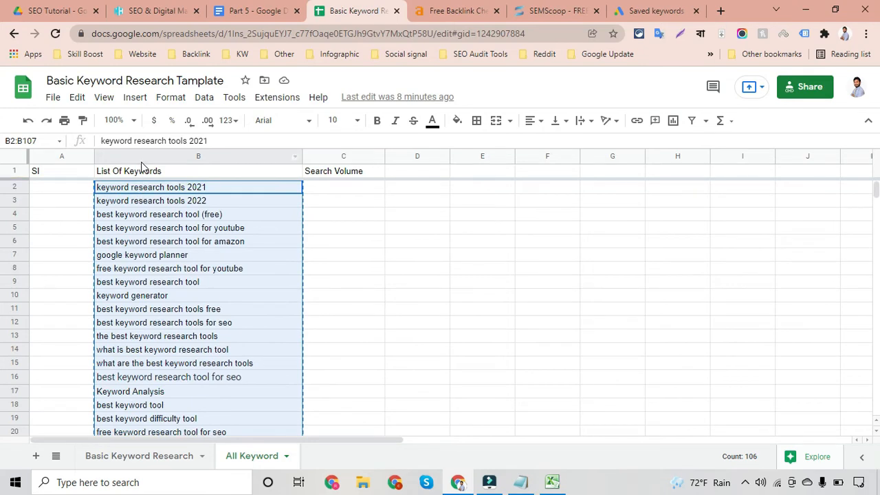
click(136, 173)
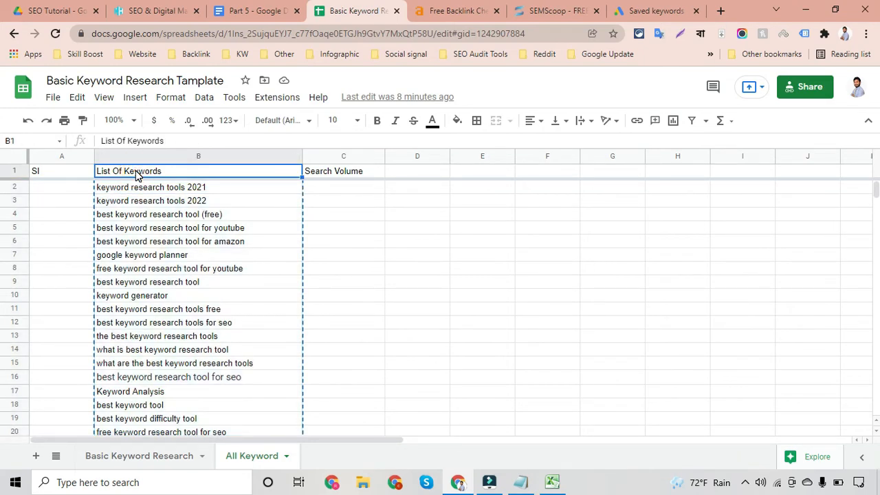
key(ctrl+v)
click(552, 482)
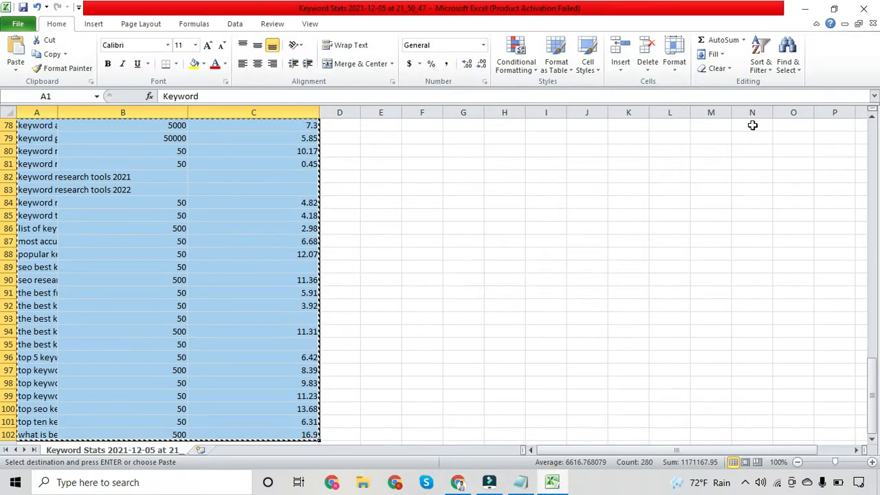
Close the Keyword Stats workbook without saving its changes and discard the copied data from the clipboard
click(863, 9)
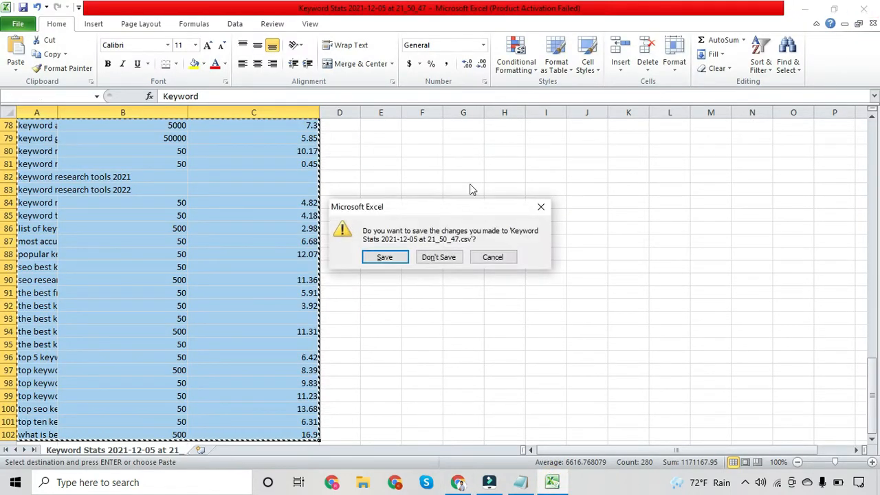
click(457, 257)
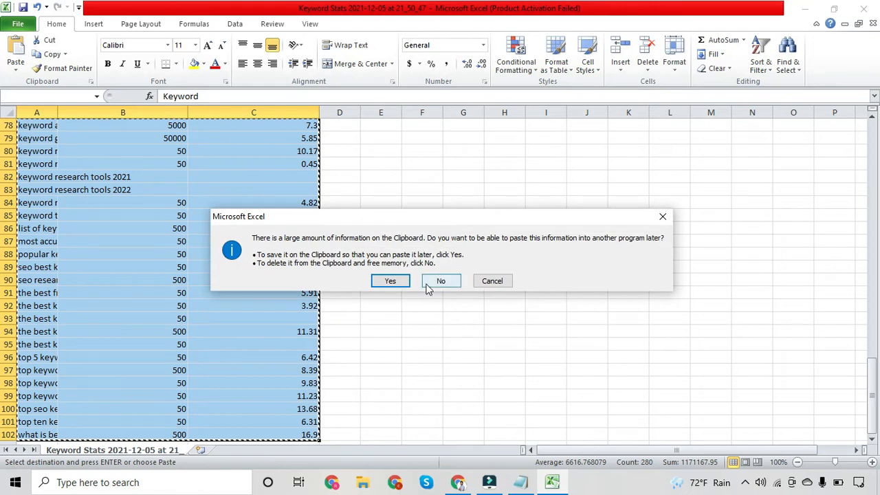
click(440, 281)
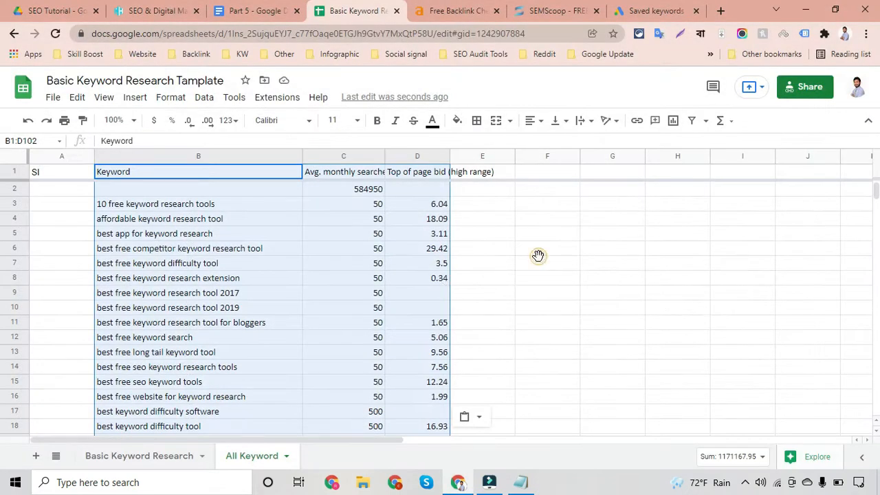
Replace the heading in D1 with "Average CPC" and widen column C to fit its Avg. monthly searches heading
drag(538, 257, 538, 250)
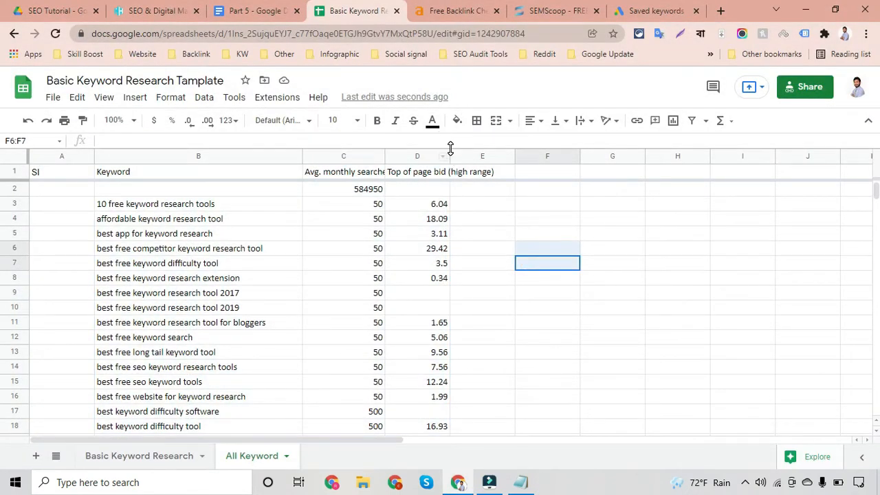
shift+click(448, 172)
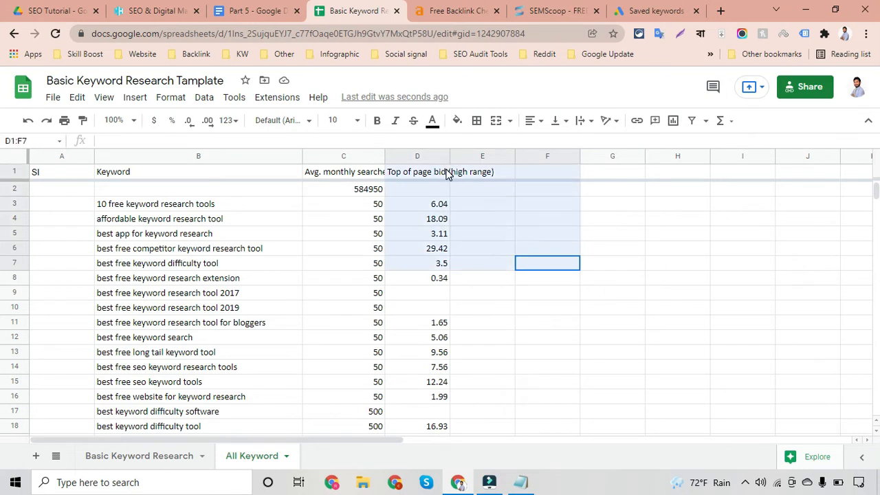
click(445, 171)
text(\)
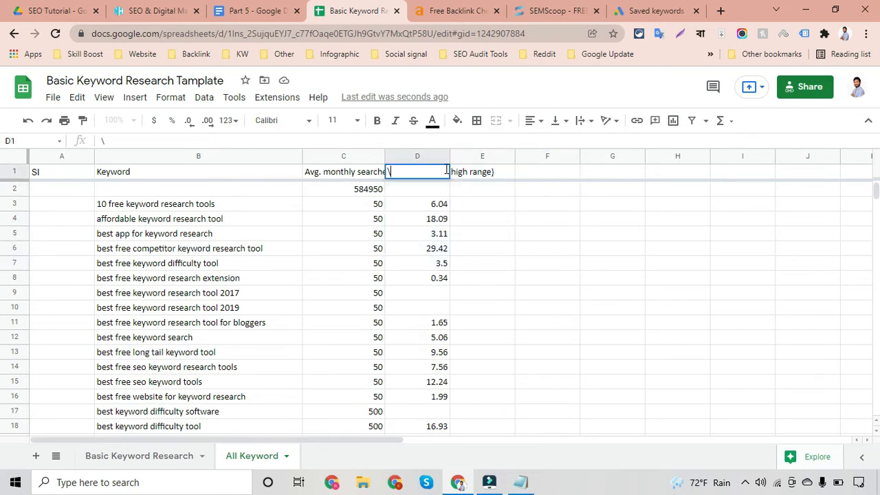
text(Average CPC)
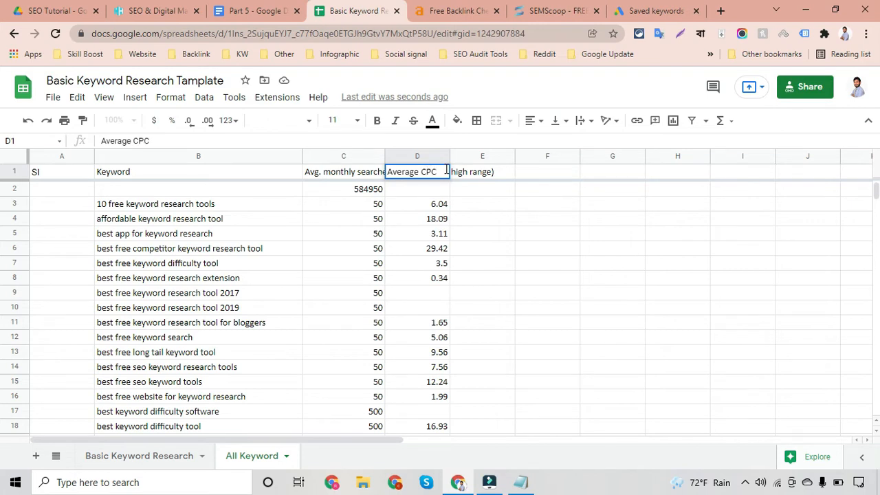
click(351, 178)
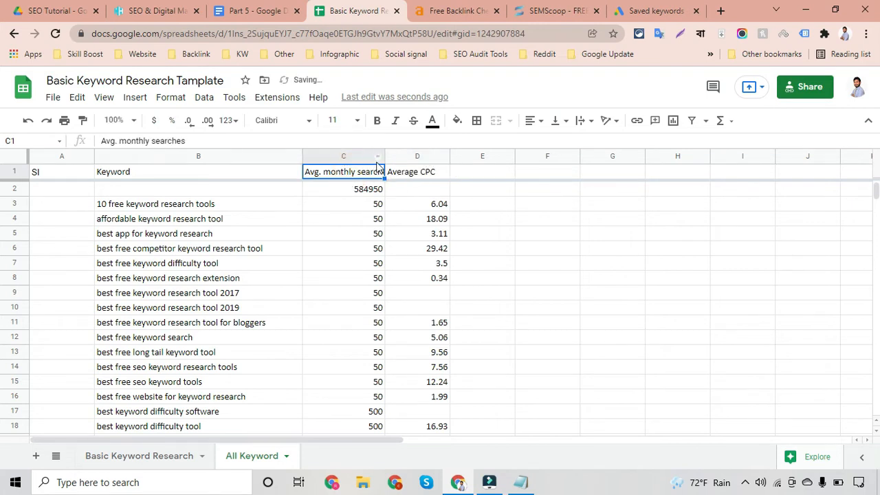
drag(385, 155, 406, 153)
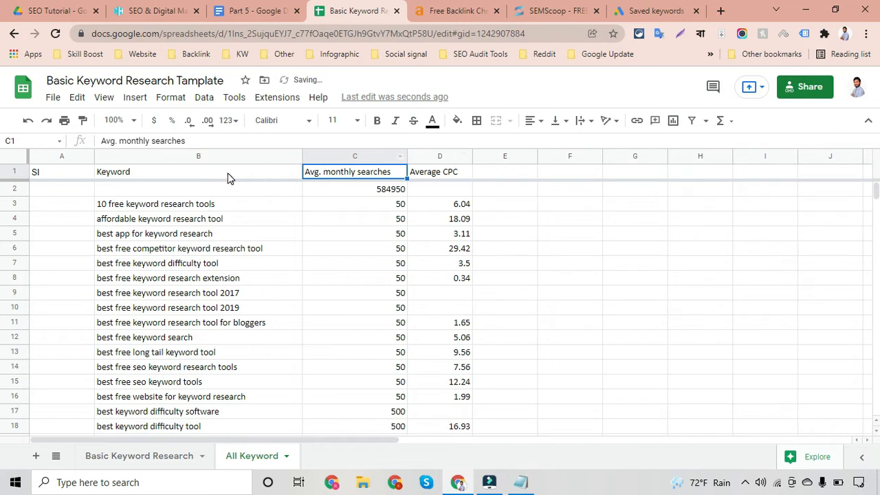
Change the heading in B1 to "Lidt of Keyword"
click(196, 174)
double_click(196, 172)
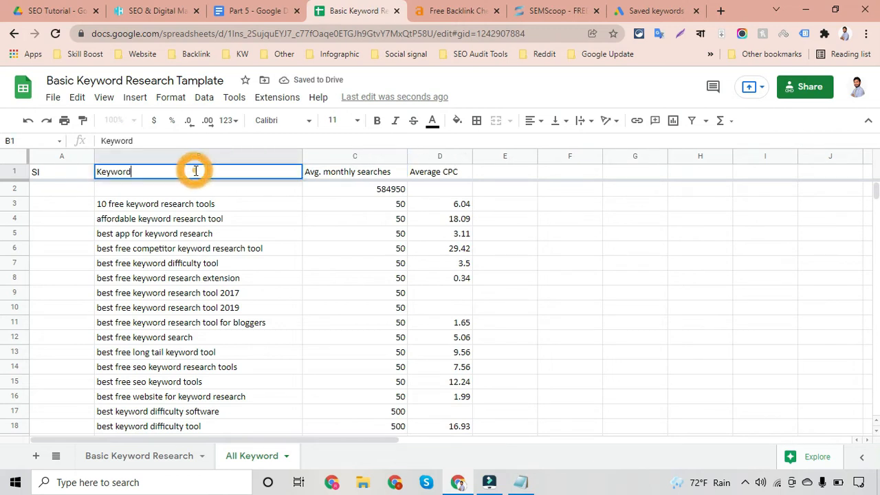
text(Lidt of)
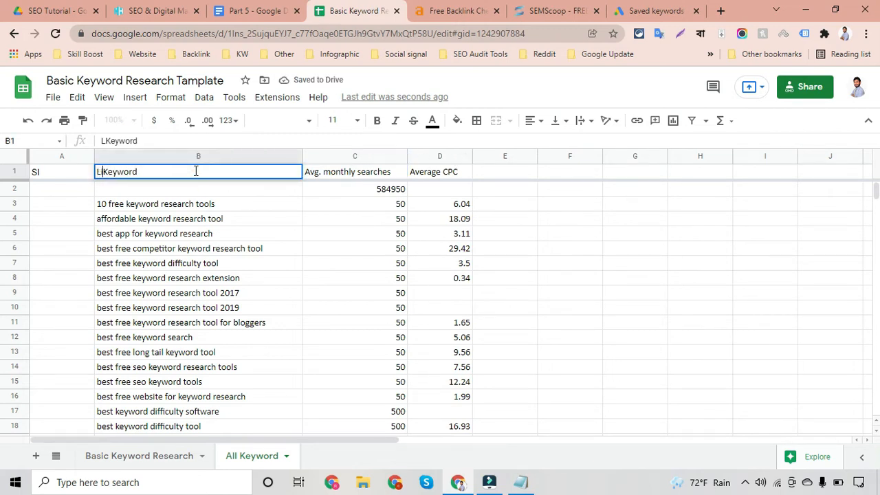
click(207, 223)
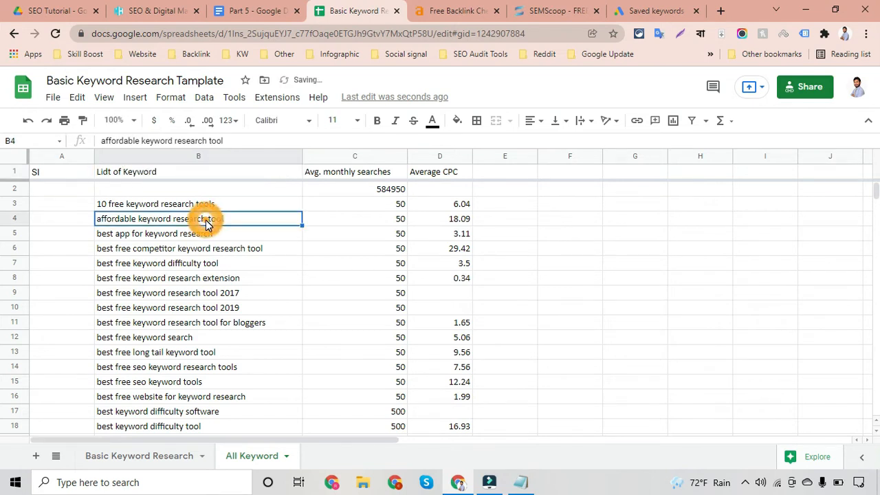
Delete row 2, which holds only the search volume total, from the All Keyword sheet
right_click(20, 194)
click(72, 309)
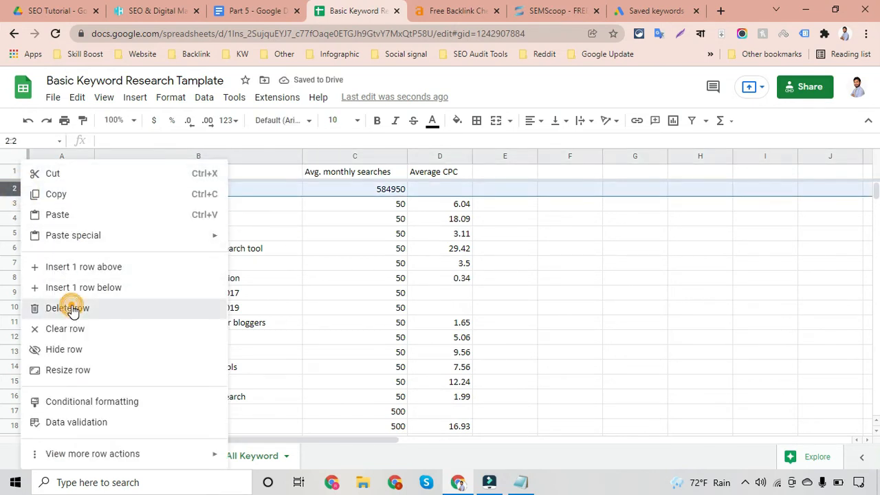
click(525, 195)
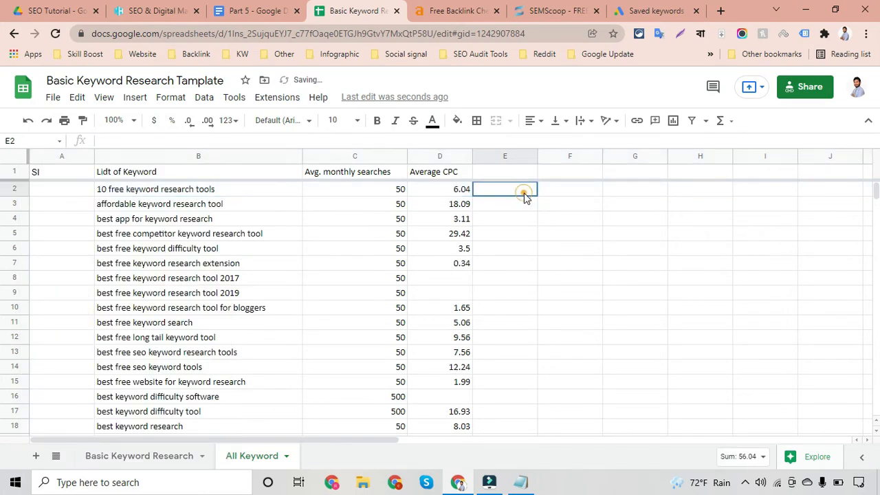
click(501, 283)
scroll(501, 285, down, 2)
scroll(501, 288, down, 18)
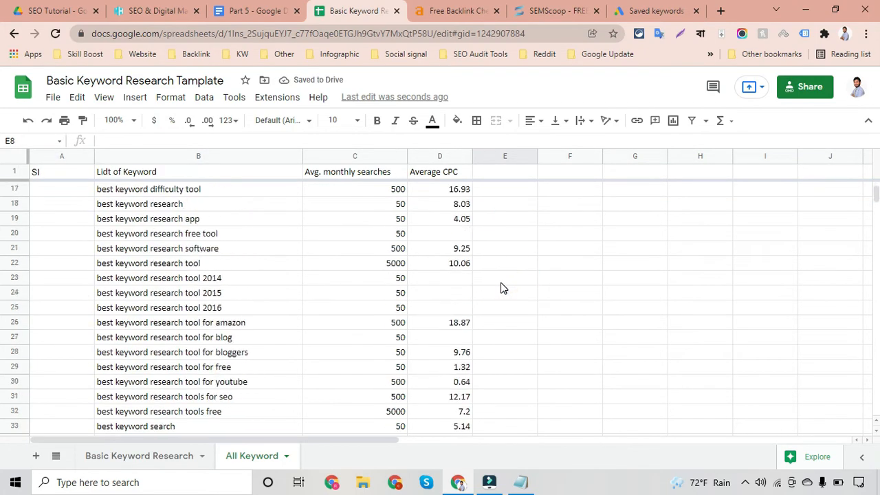
scroll(501, 288, up, 5)
scroll(501, 287, up, 14)
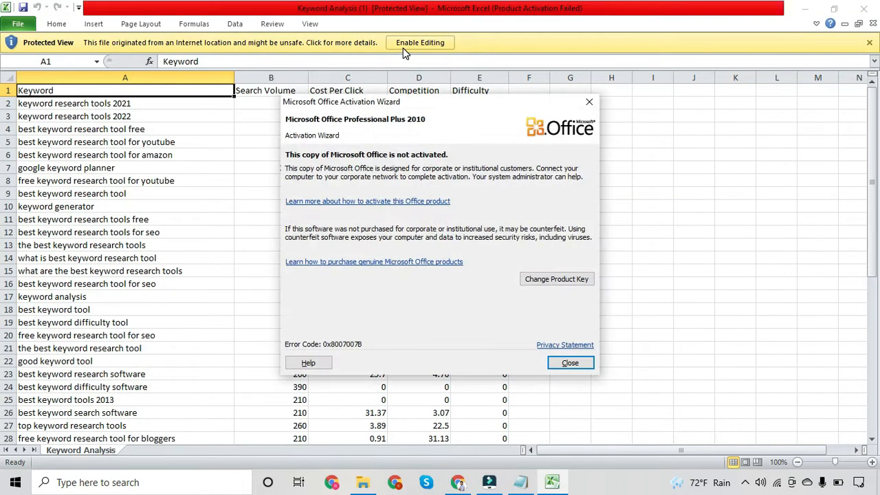
Dismiss the Office activation wizard and enable editing in the Keyword Analysis (1) workbook
click(570, 363)
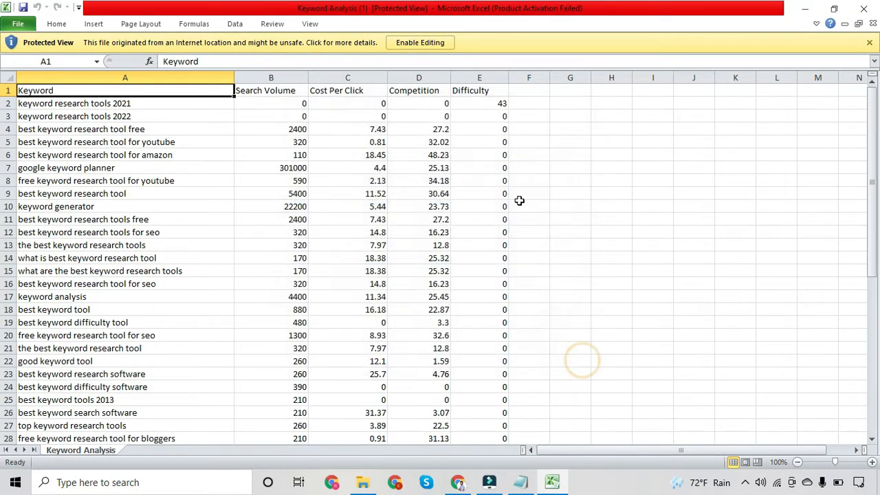
click(420, 43)
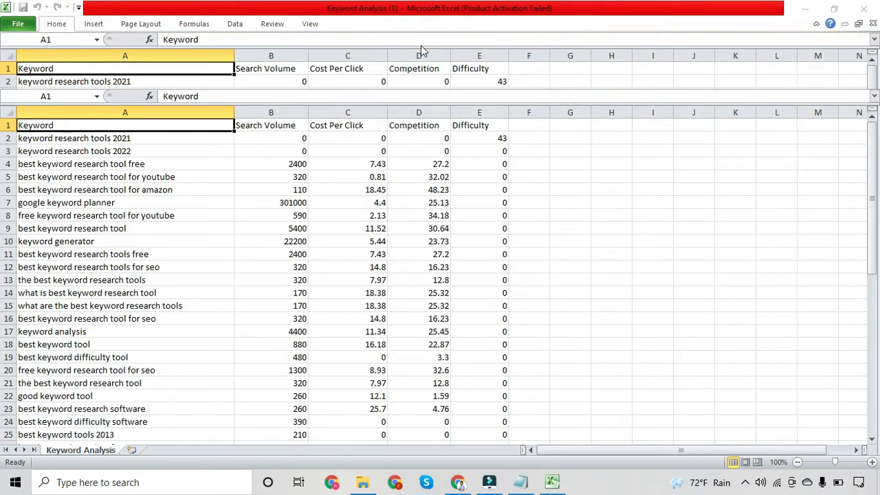
click(592, 215)
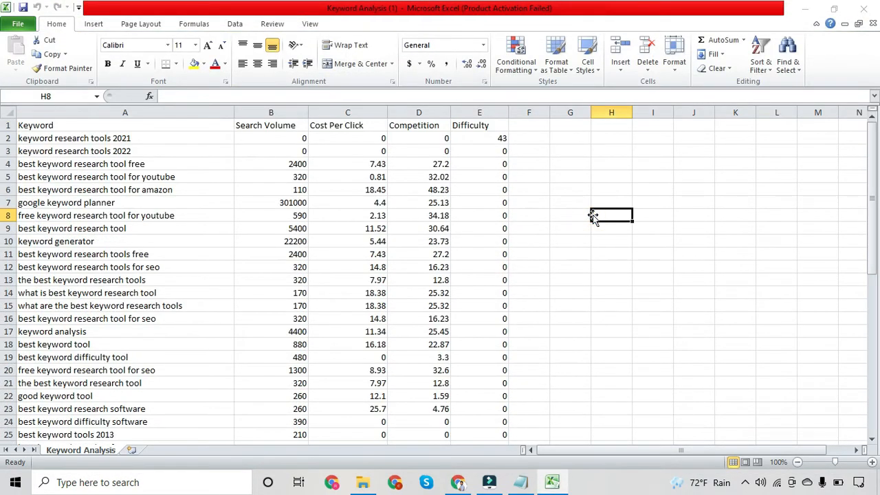
Examine the search volume, cost per click, competition and difficulty columns of the Keyword Analysis sheet, and return to the Chrome spreadsheet
click(379, 279)
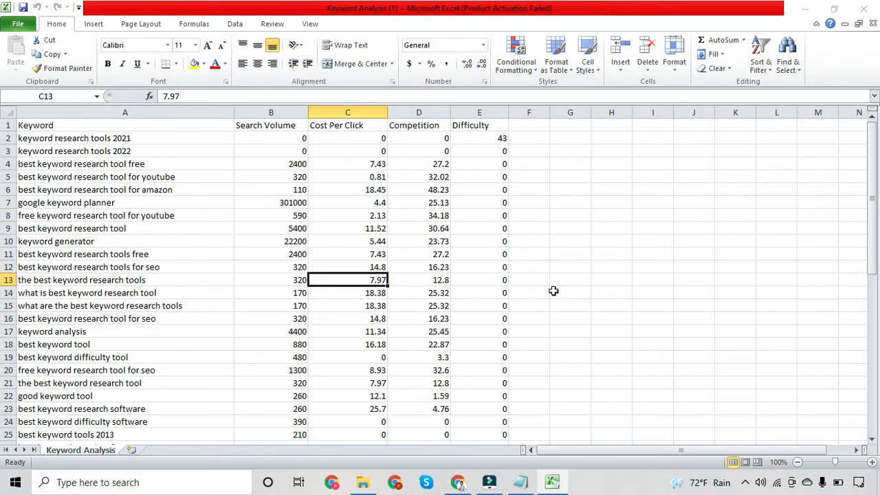
click(350, 268)
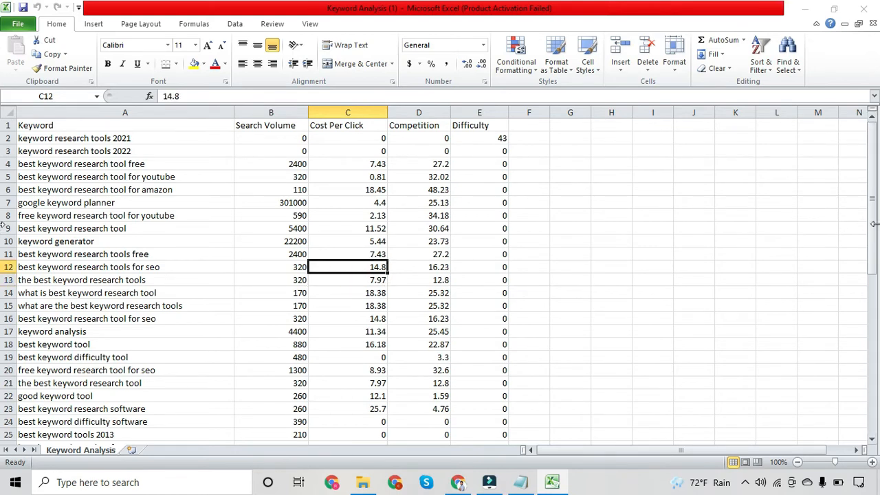
drag(874, 229, 864, 171)
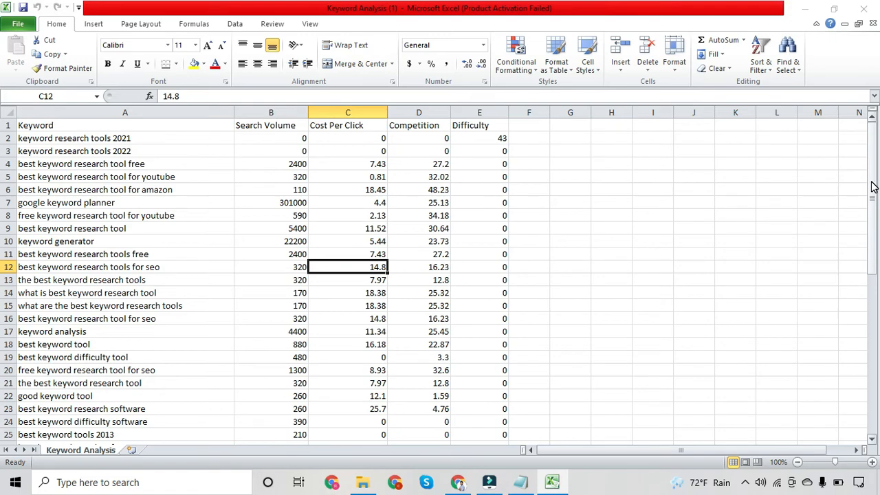
drag(871, 187, 874, 138)
click(440, 200)
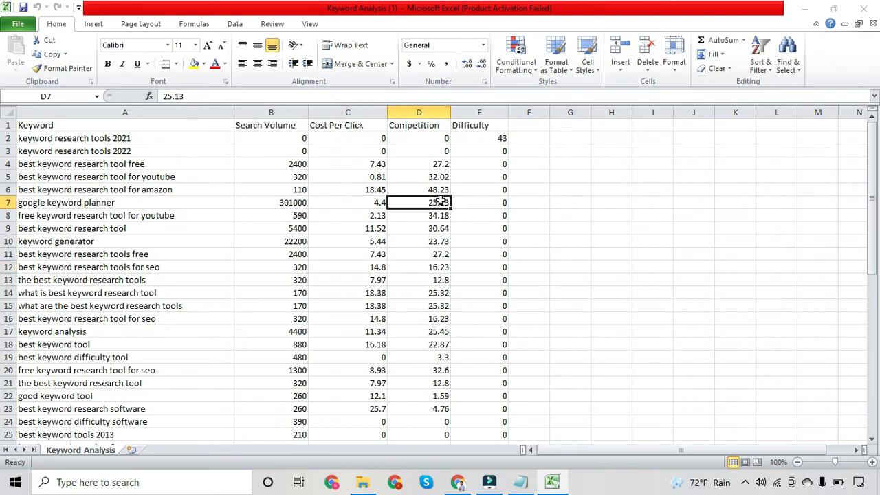
click(96, 140)
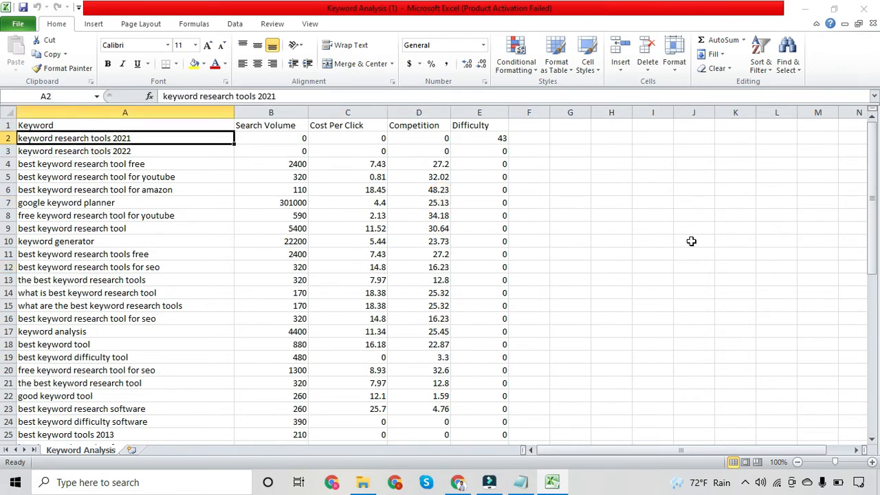
click(240, 217)
click(563, 201)
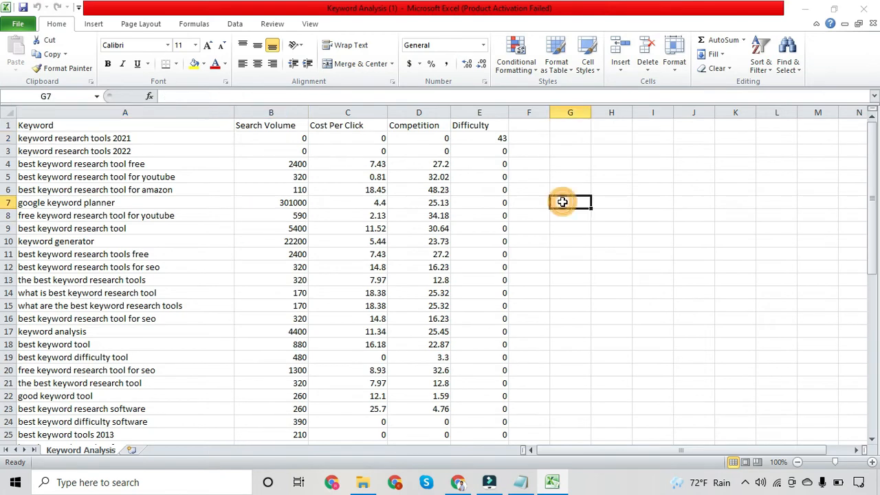
click(807, 192)
click(843, 24)
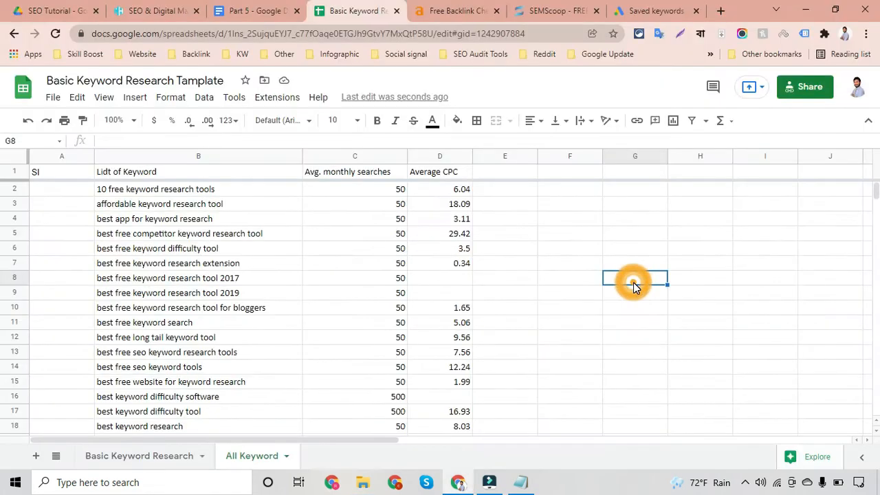
Delete rows 102 to 108, with the leftover keywords below the pasted table, from the All Keyword sheet
scroll(634, 287, down, 4)
scroll(633, 287, down, 17)
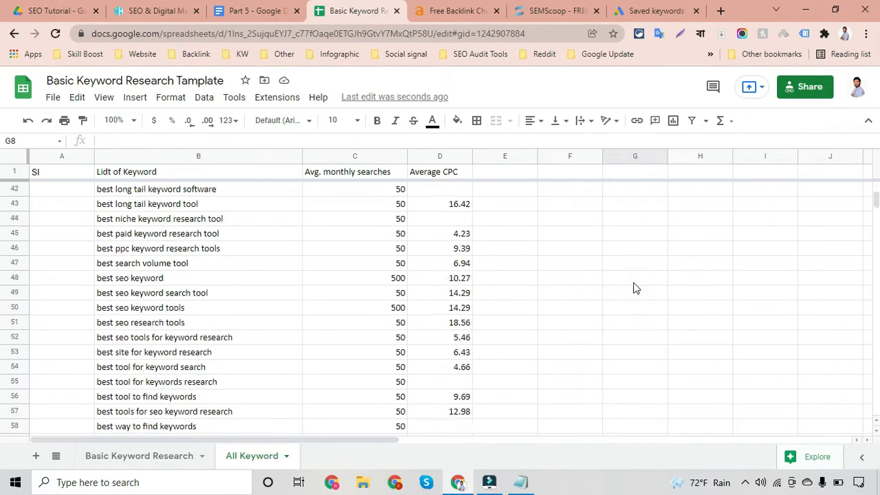
scroll(634, 287, down, 5)
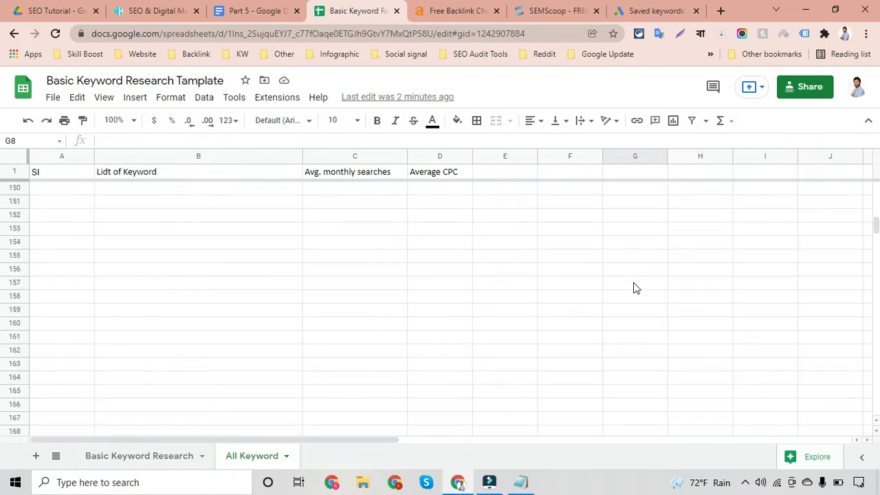
scroll(633, 287, up, 8)
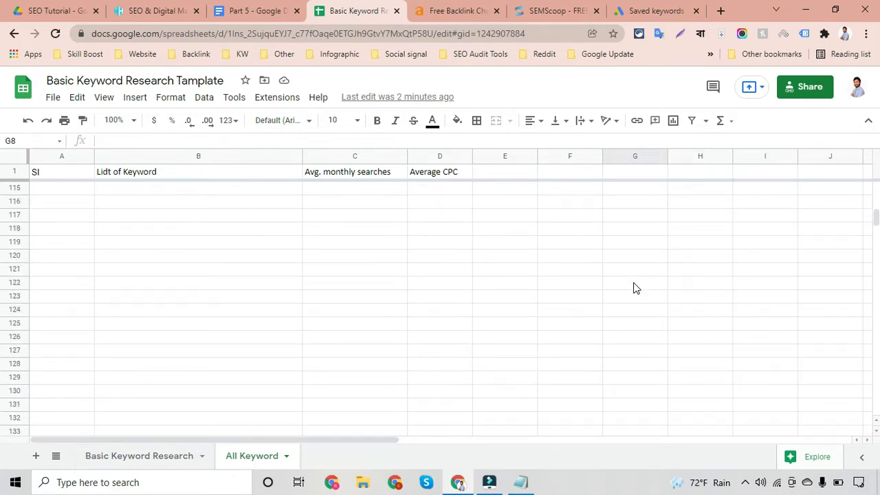
scroll(634, 287, down, 1)
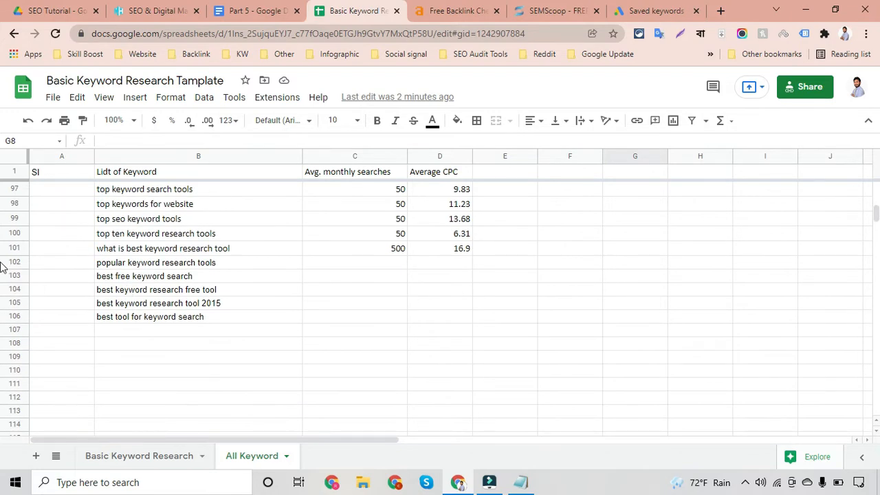
drag(16, 266, 14, 343)
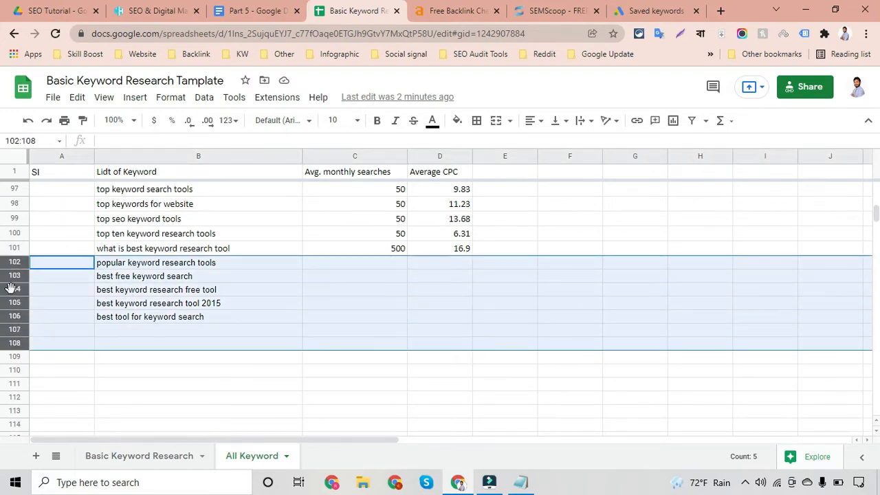
right_click(9, 286)
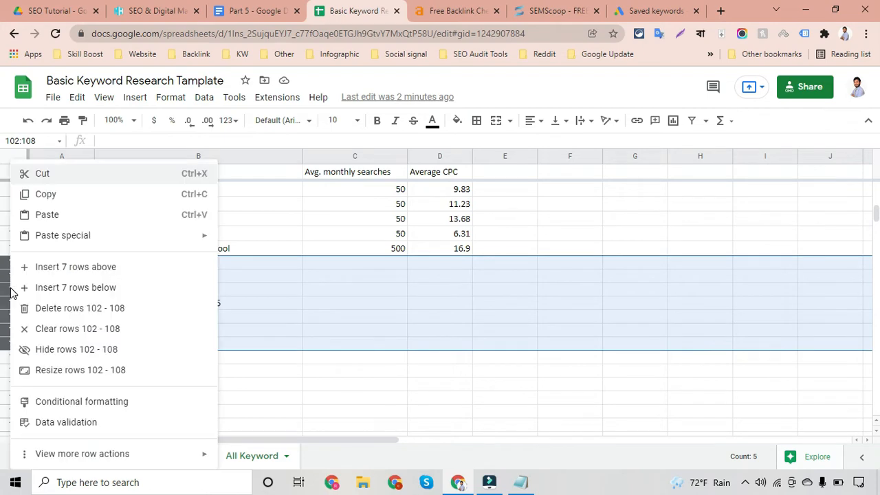
click(58, 309)
Delete the rows for "the best keyword tool" and "seo best keyword tool", which have no average CPC, from the All Keyword sheet
scroll(402, 310, up, 3)
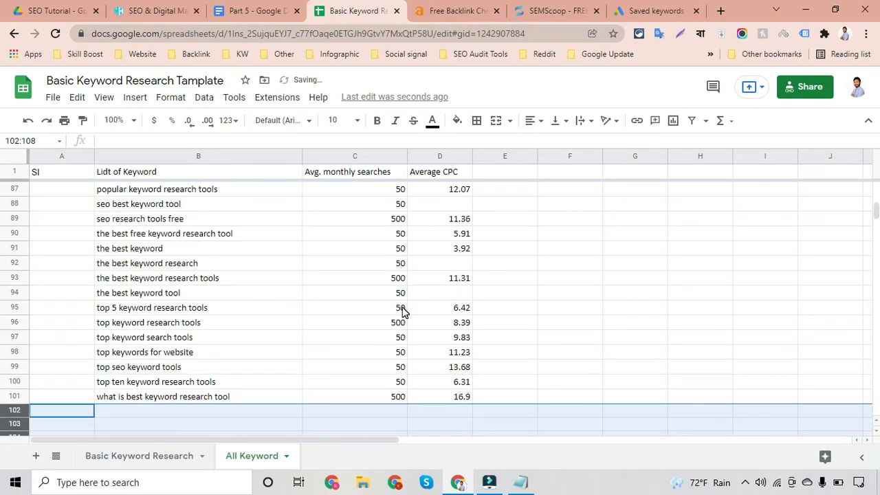
click(448, 293)
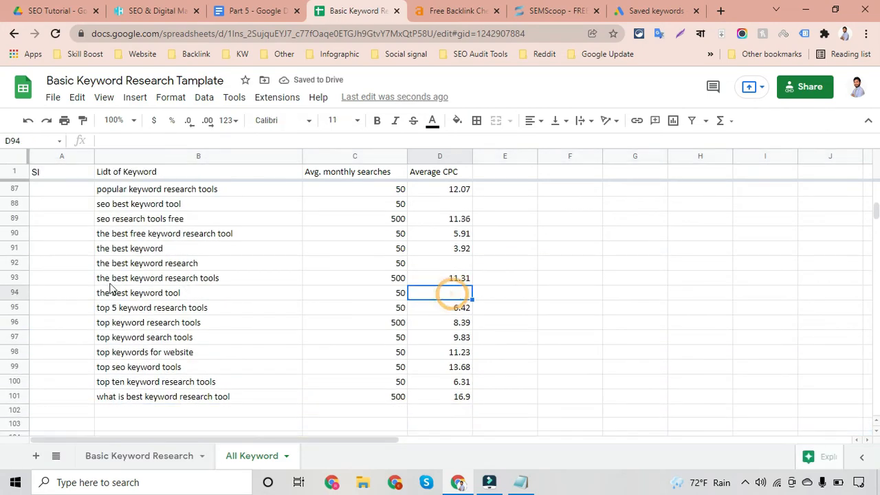
click(10, 294)
right_click(11, 295)
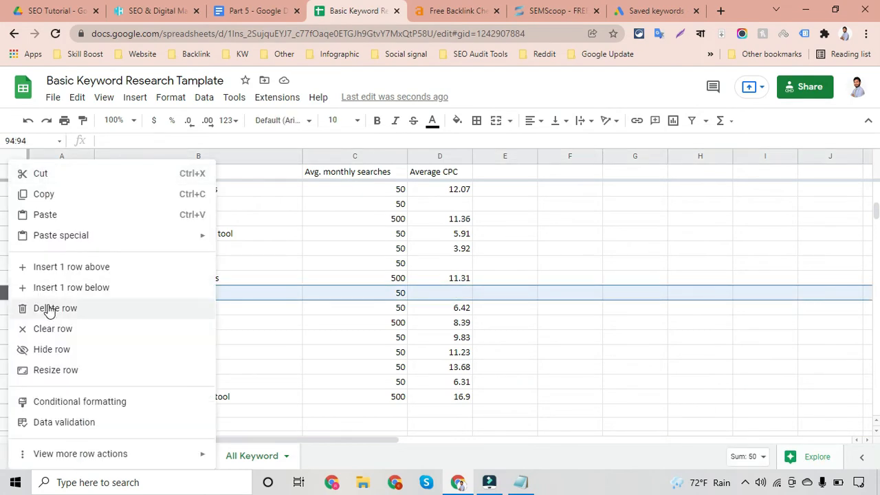
click(48, 309)
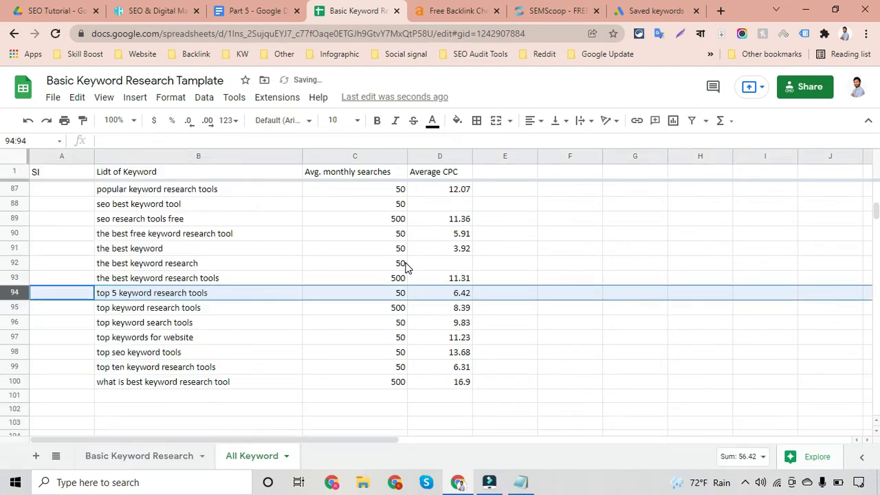
click(15, 204)
right_click(15, 204)
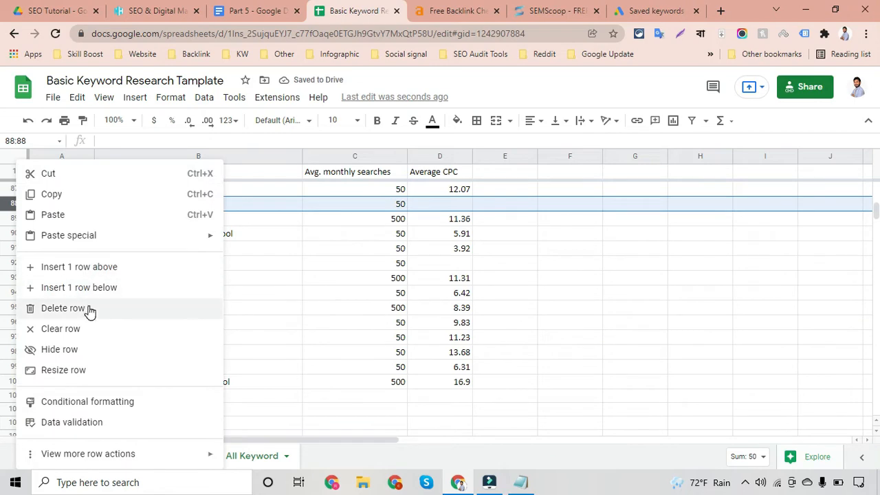
click(63, 308)
Examine the average monthly searches and average CPC columns across the whole keyword list
scroll(389, 267, up, 20)
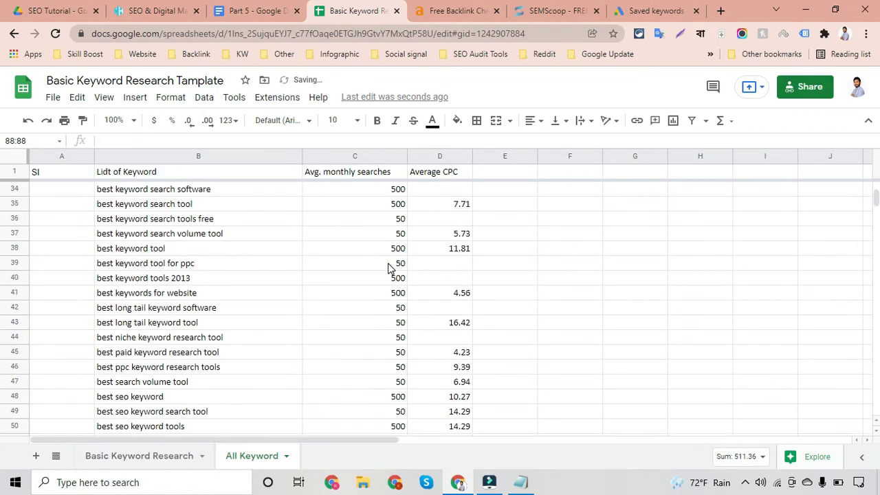
click(374, 284)
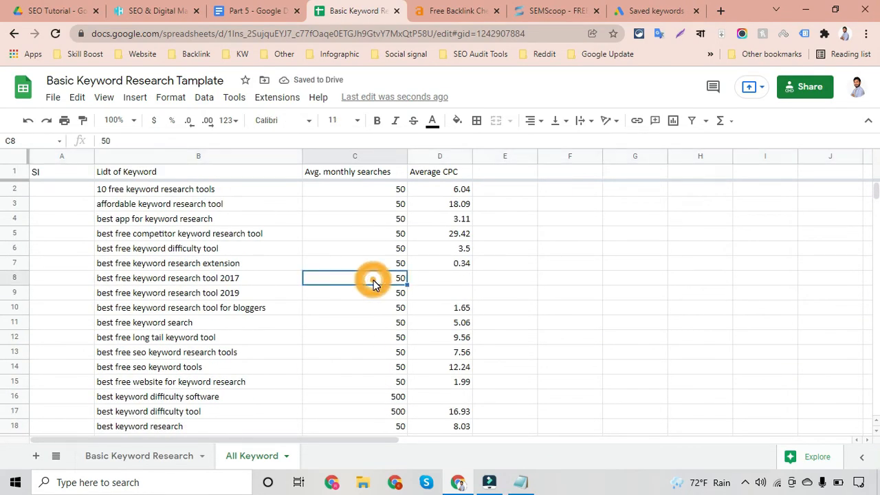
scroll(373, 283, down, 9)
scroll(373, 284, down, 8)
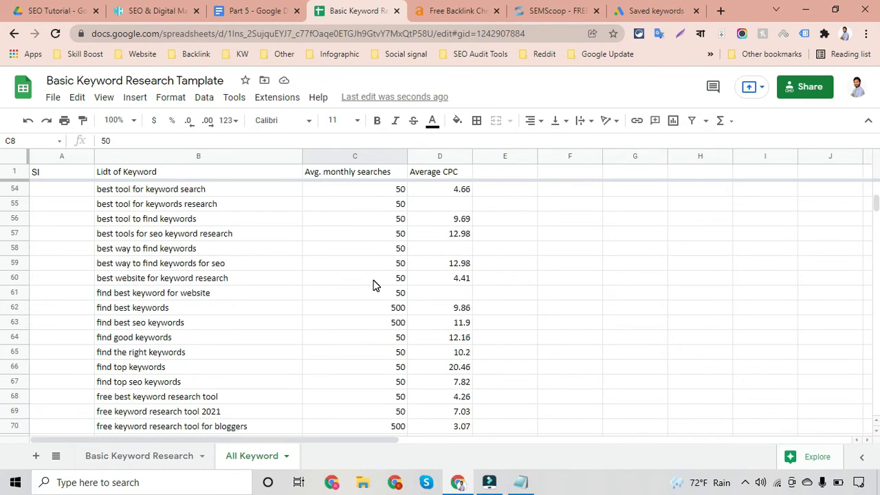
scroll(373, 283, down, 4)
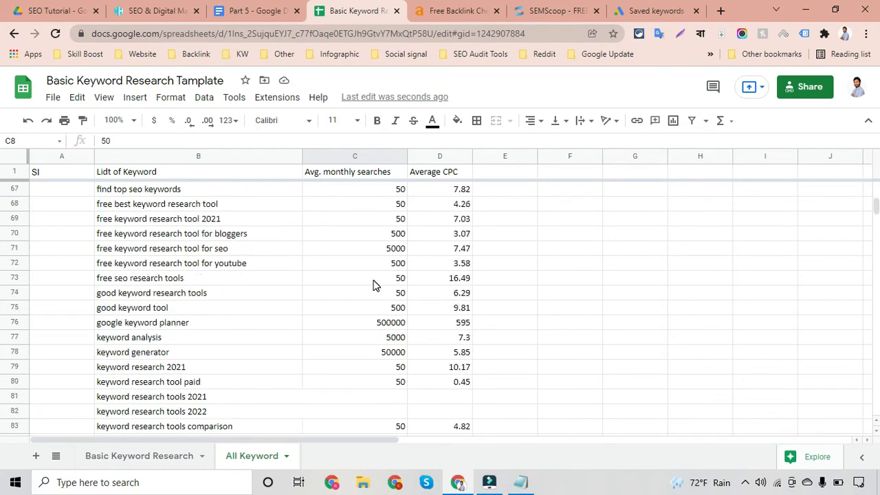
click(549, 344)
scroll(549, 344, down, 3)
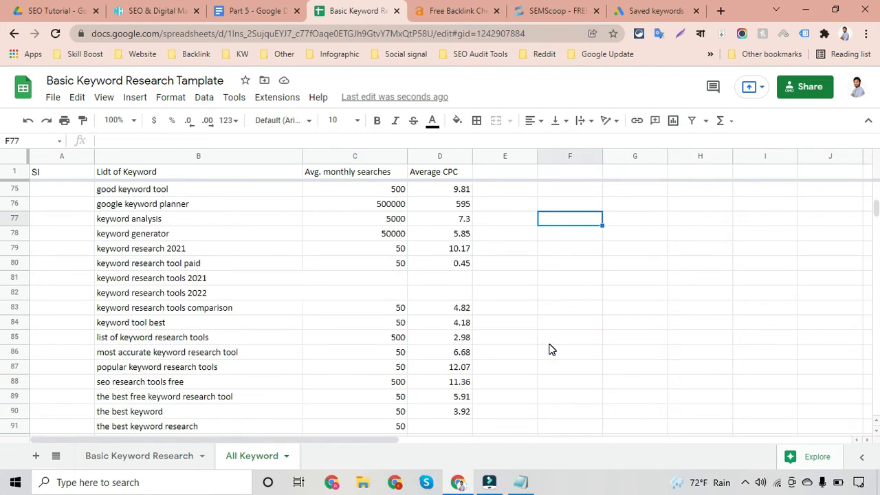
scroll(549, 349, up, 20)
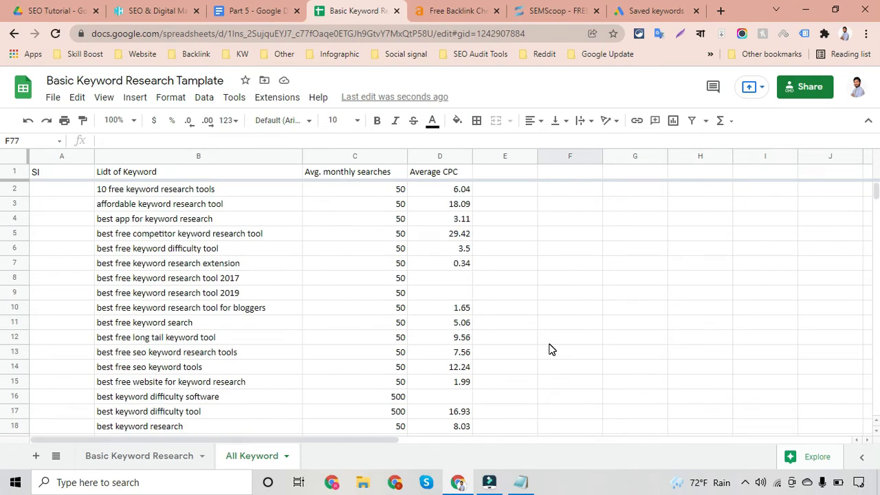
click(351, 261)
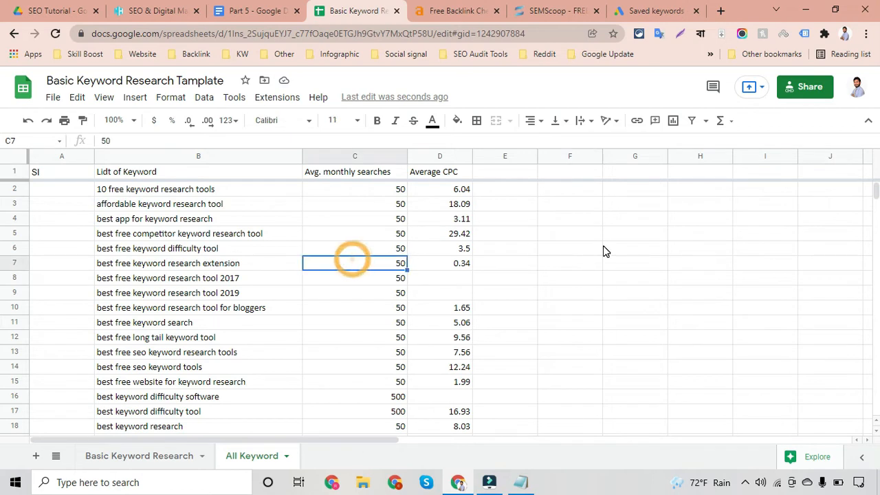
click(598, 247)
click(413, 263)
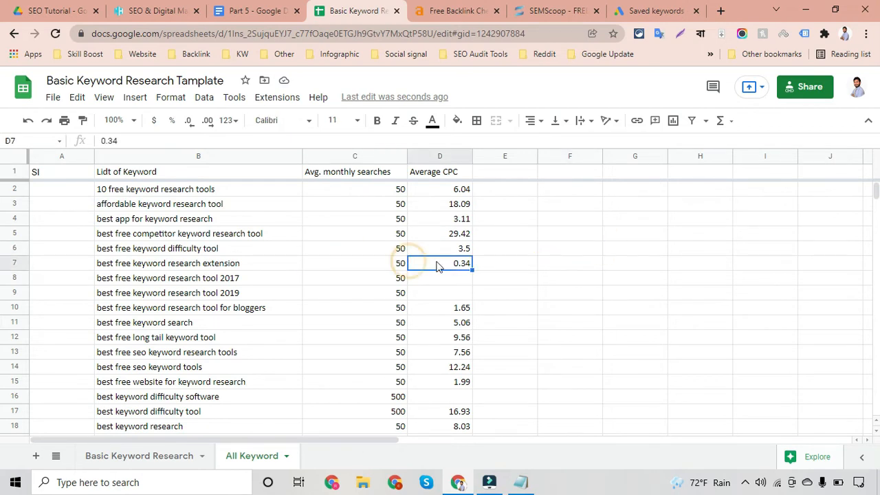
click(512, 263)
click(575, 269)
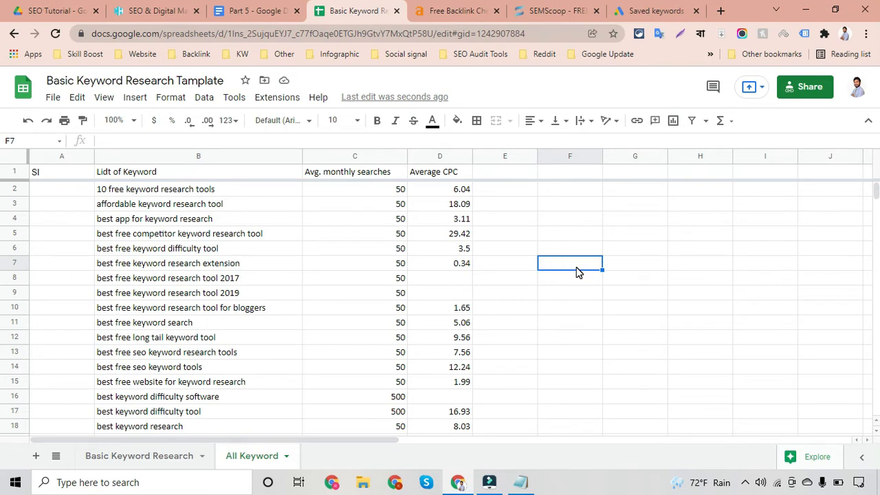
Add a filter to the keyword table and limit Avg. monthly searches to the values 500, 5000, 50000 and 500000
click(366, 171)
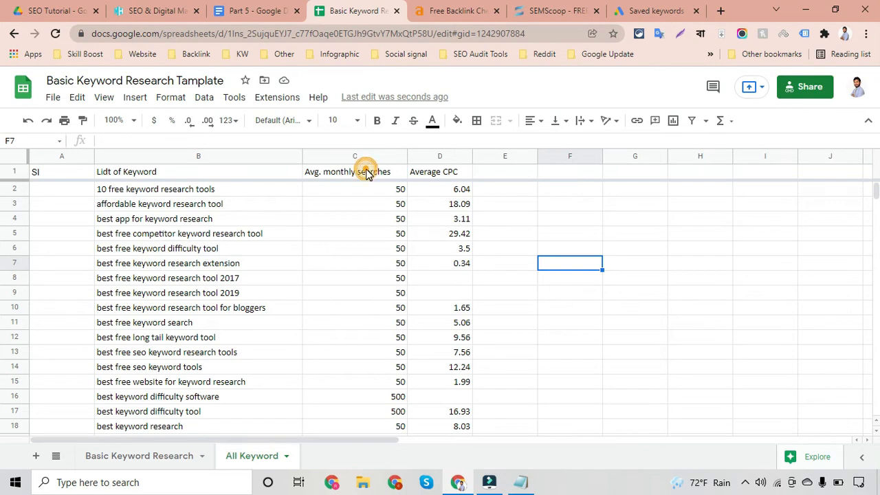
click(694, 121)
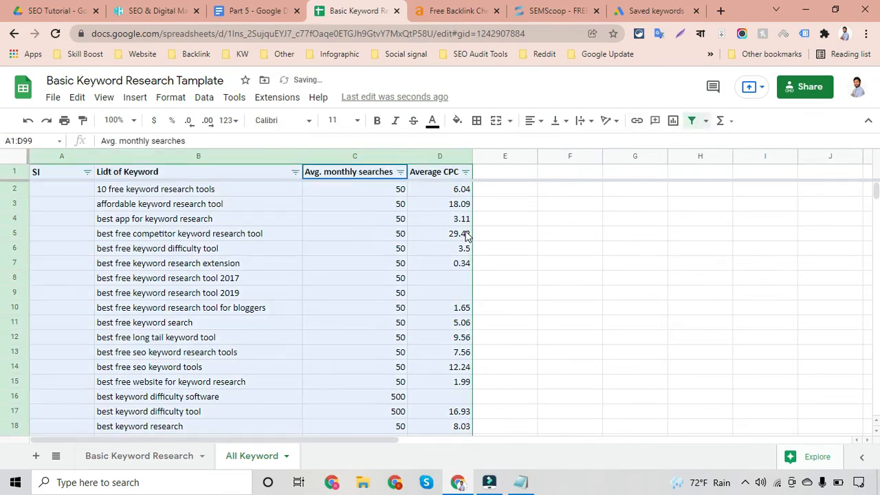
click(401, 173)
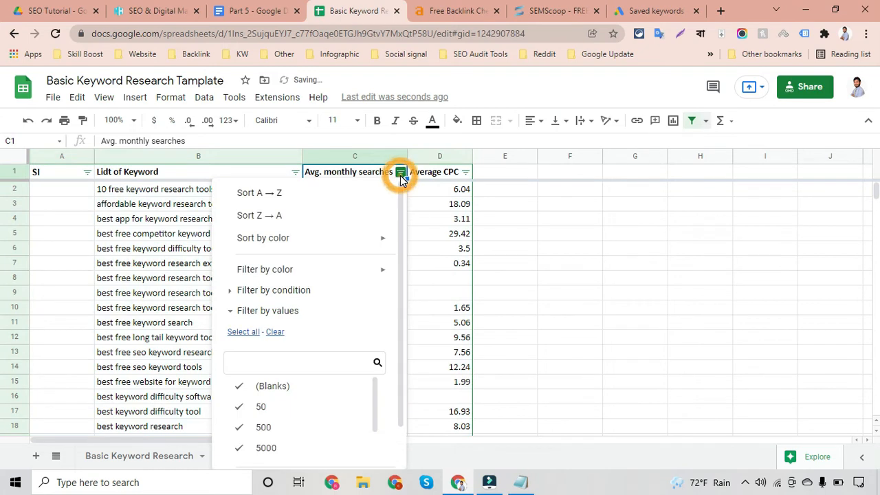
click(275, 332)
click(277, 360)
text(50)
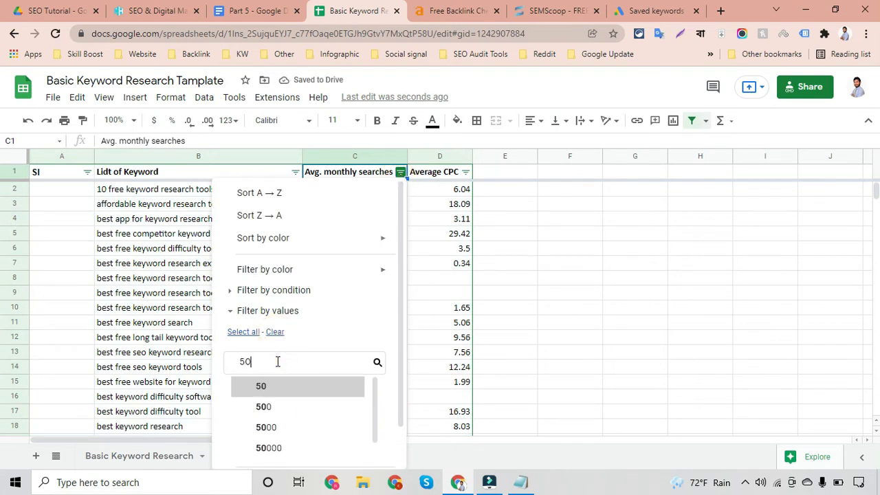
text(0)
click(242, 331)
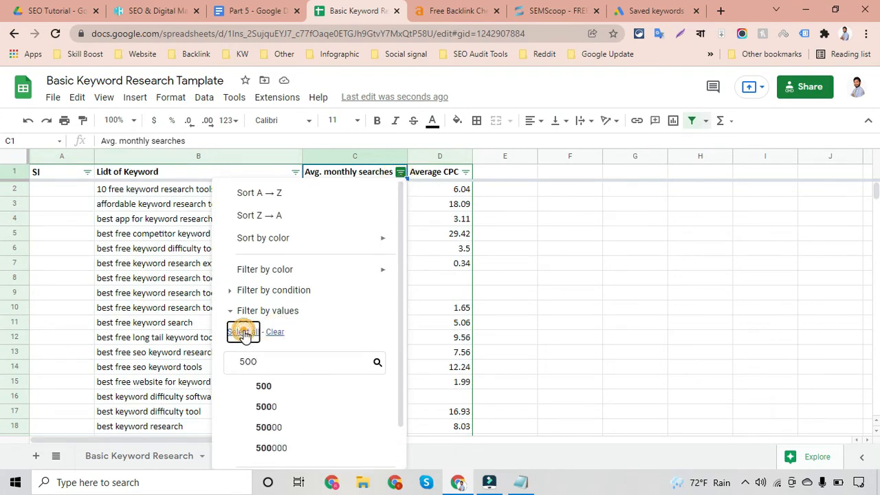
scroll(303, 378, down, 1)
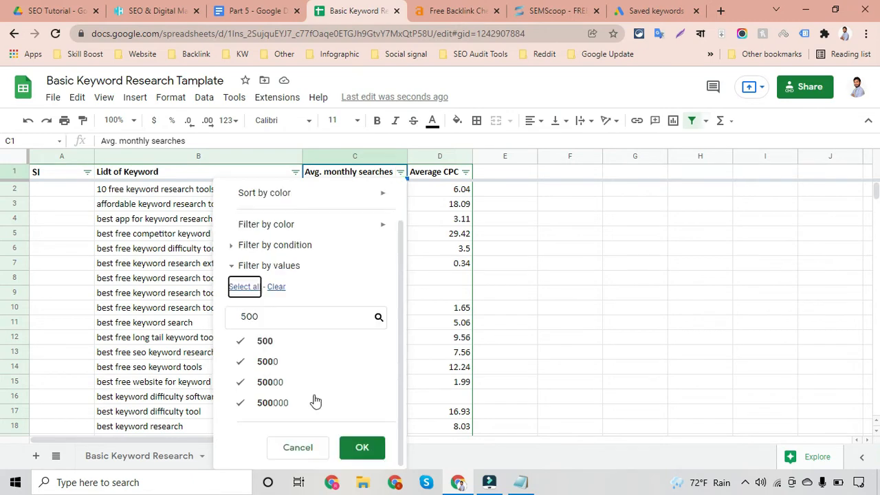
click(358, 447)
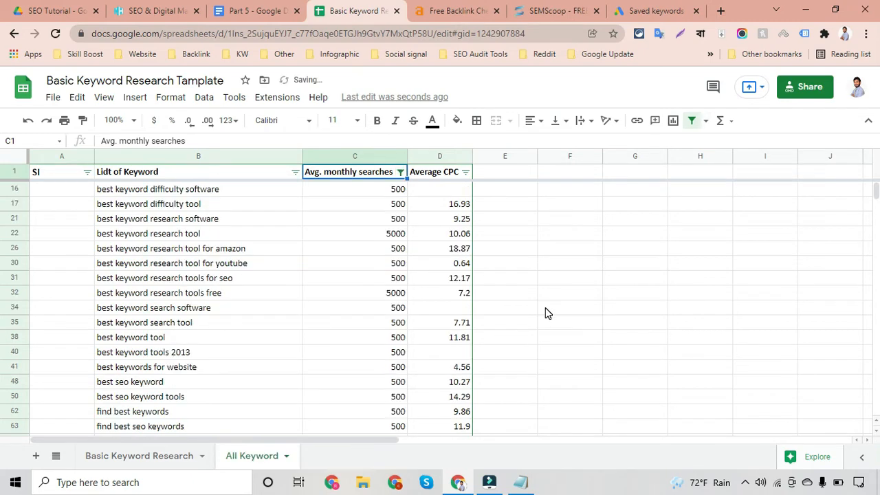
Delete the rows for "google keyword planner" and "keyword generator" from the filtered keyword list
click(547, 313)
scroll(548, 313, down, 7)
scroll(548, 313, up, 6)
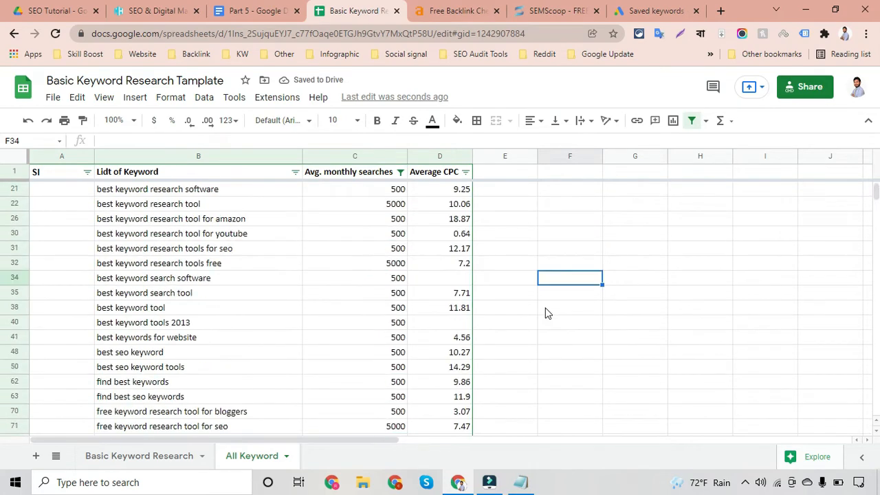
scroll(548, 314, down, 2)
scroll(548, 313, down, 3)
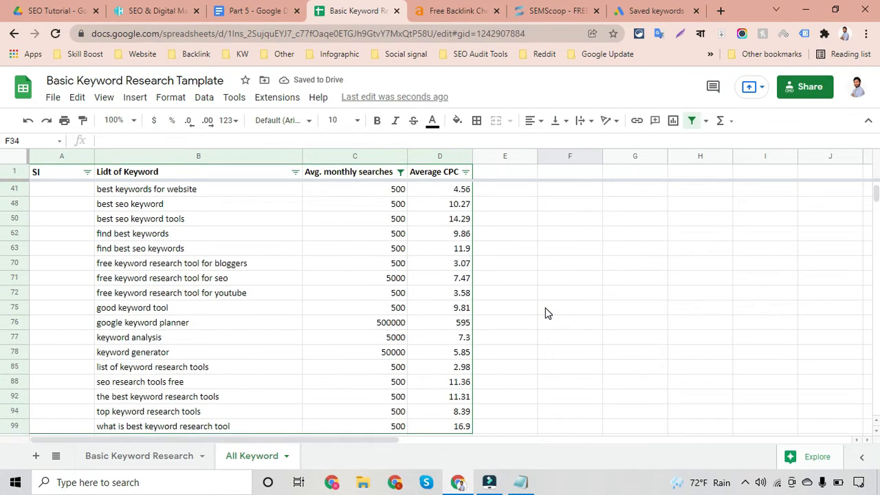
scroll(548, 313, down, 1)
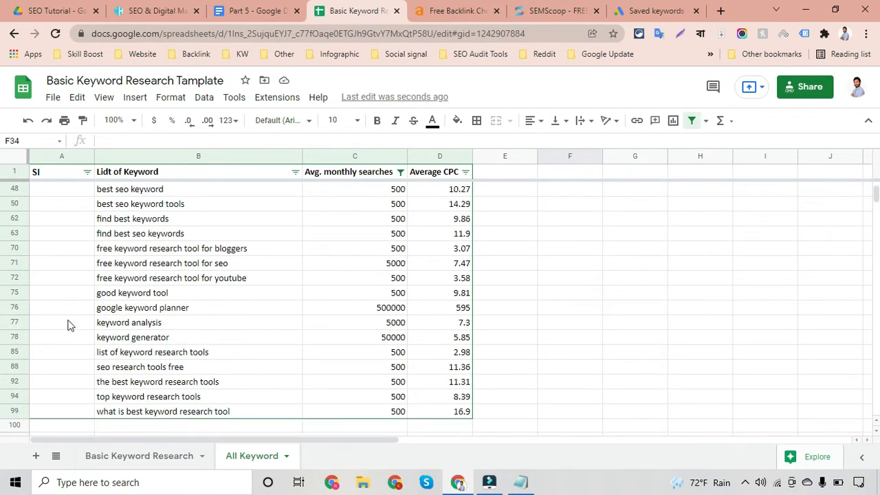
click(16, 307)
right_click(15, 307)
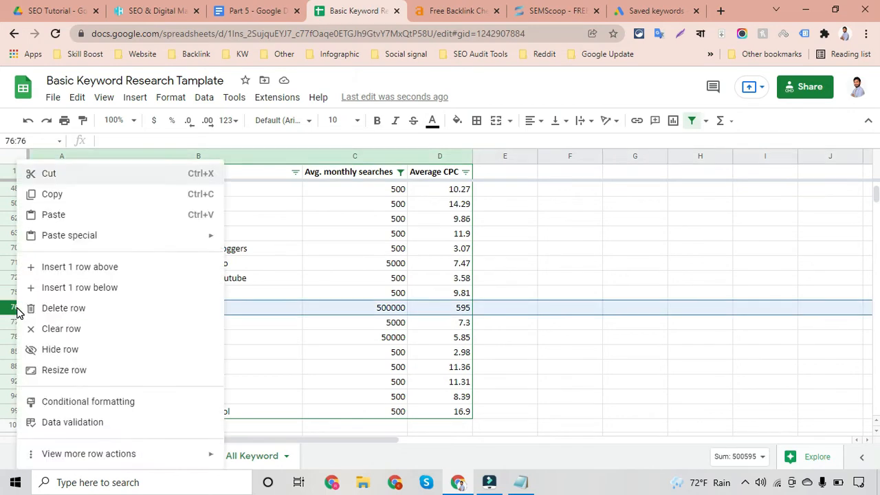
click(63, 308)
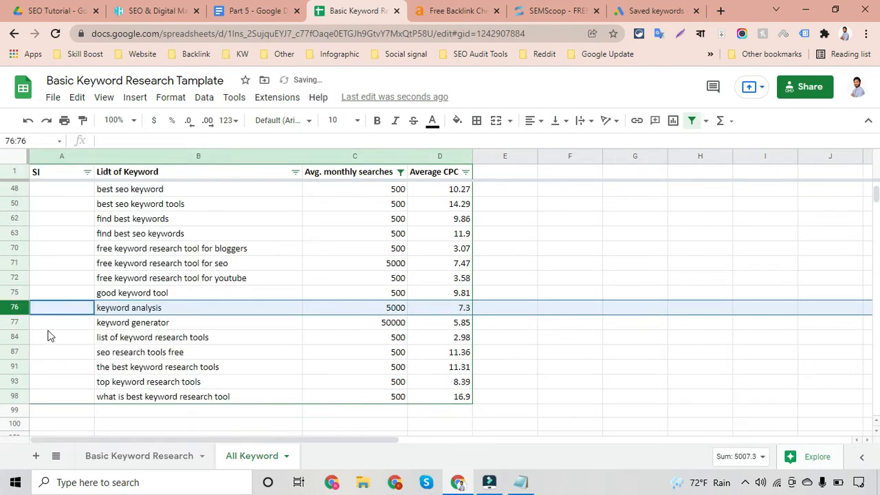
right_click(20, 328)
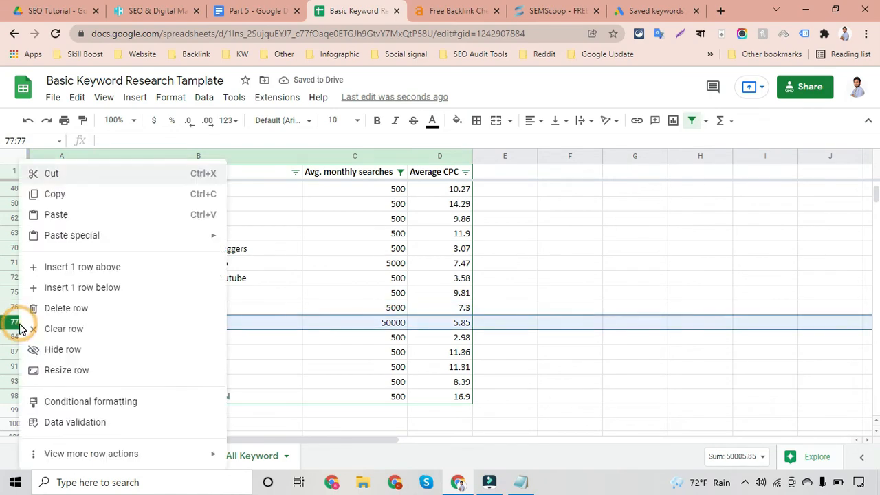
click(60, 308)
Delete the "keyword analysis" row from the filtered keyword list
scroll(311, 275, up, 1)
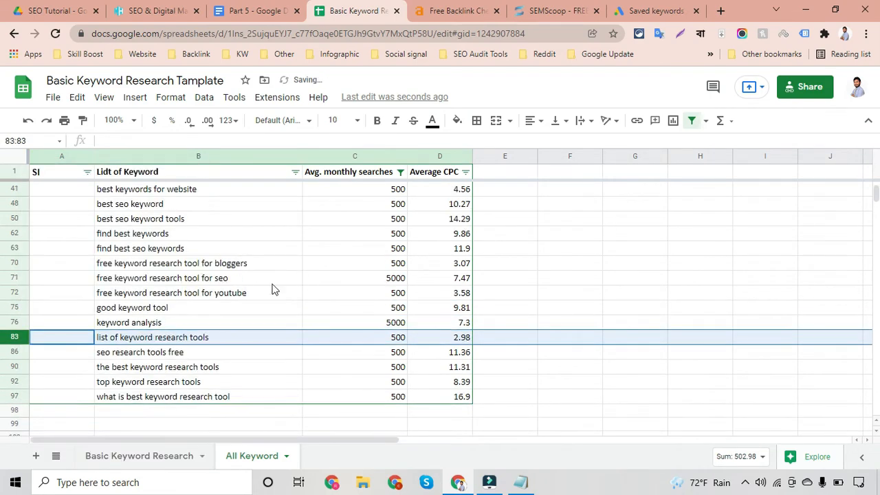
click(16, 277)
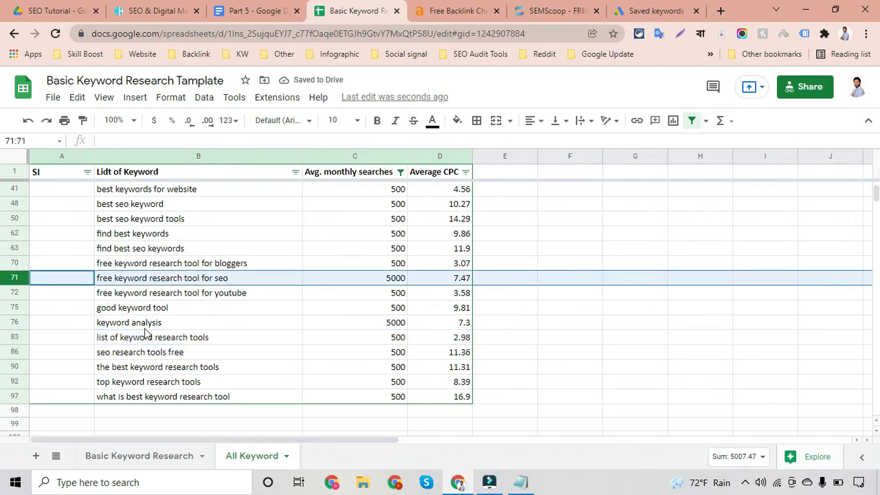
click(14, 322)
right_click(12, 321)
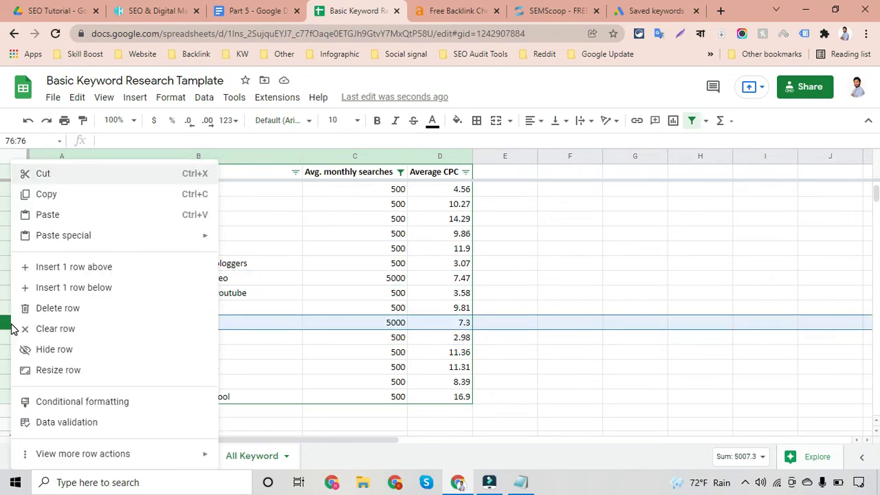
click(50, 307)
Delete the "best keyword difficulty software" row, which has no average CPC, from the filtered list
scroll(300, 305, up, 3)
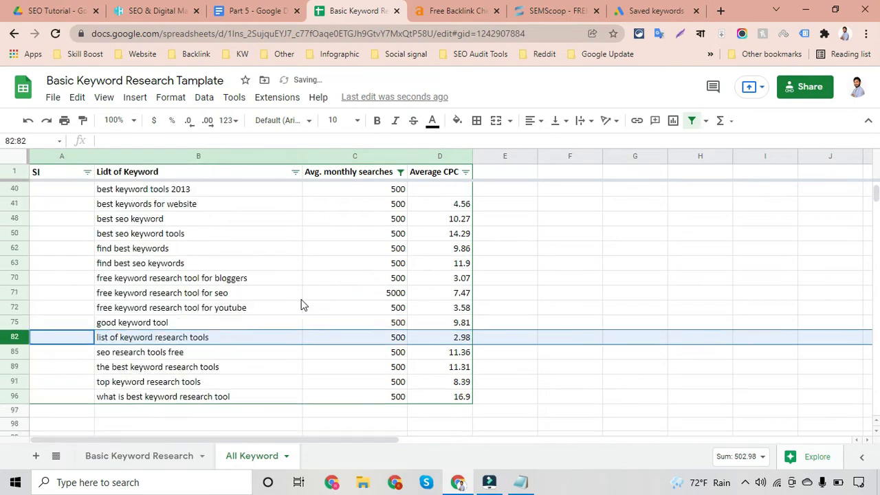
scroll(301, 304, up, 1)
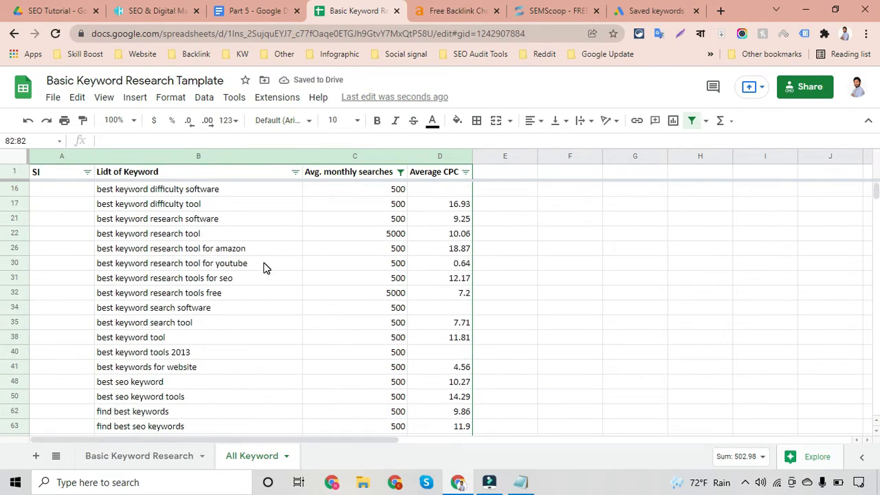
click(14, 233)
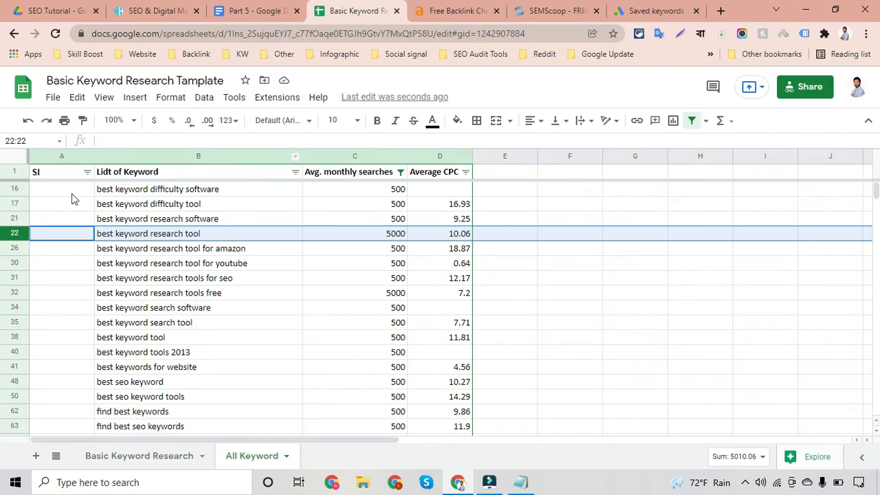
right_click(10, 196)
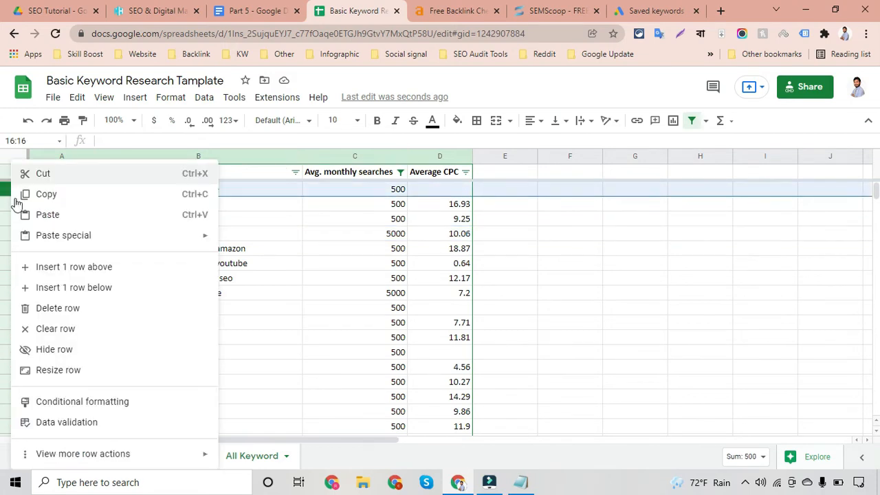
click(68, 309)
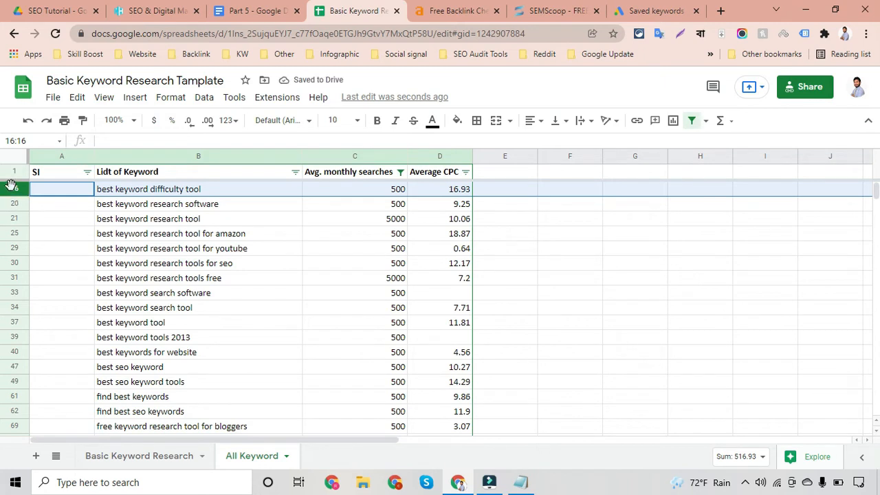
Delete the "best keyword research tool for amazon" and "best keyword research tool for youtube" rows from the filtered keyword list
click(160, 206)
drag(191, 221, 196, 237)
click(195, 235)
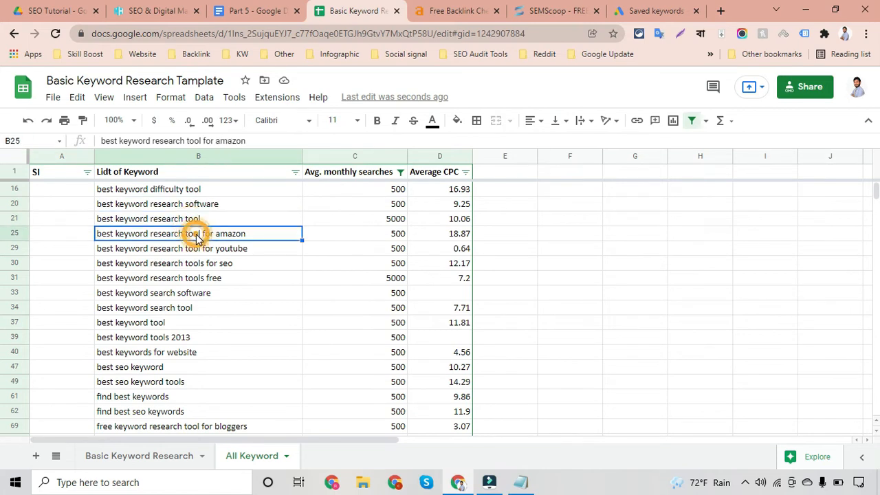
click(15, 233)
shift+click(15, 242)
right_click(14, 243)
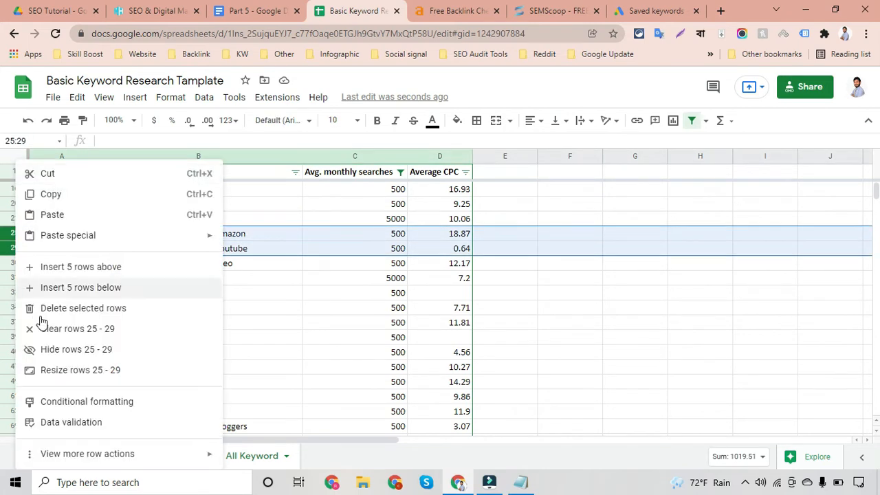
click(53, 311)
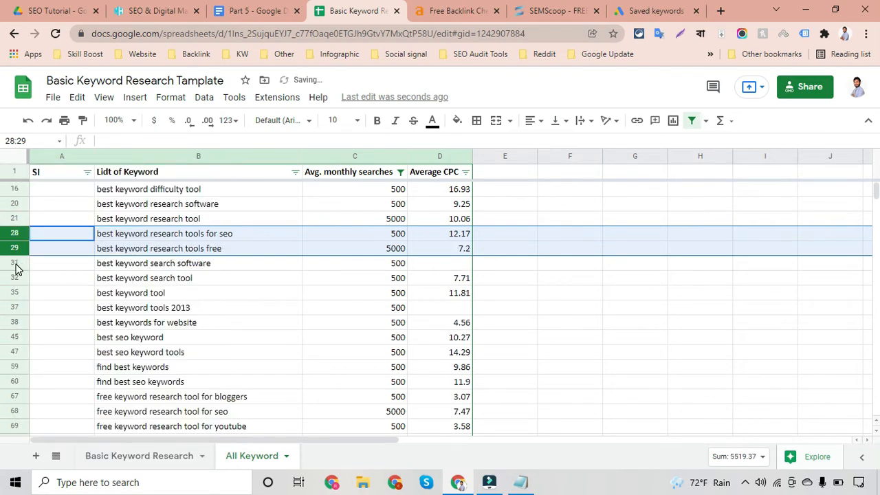
Delete the "best keyword search software" row, which has no average CPC, from the filtered keyword list
click(15, 263)
right_click(15, 263)
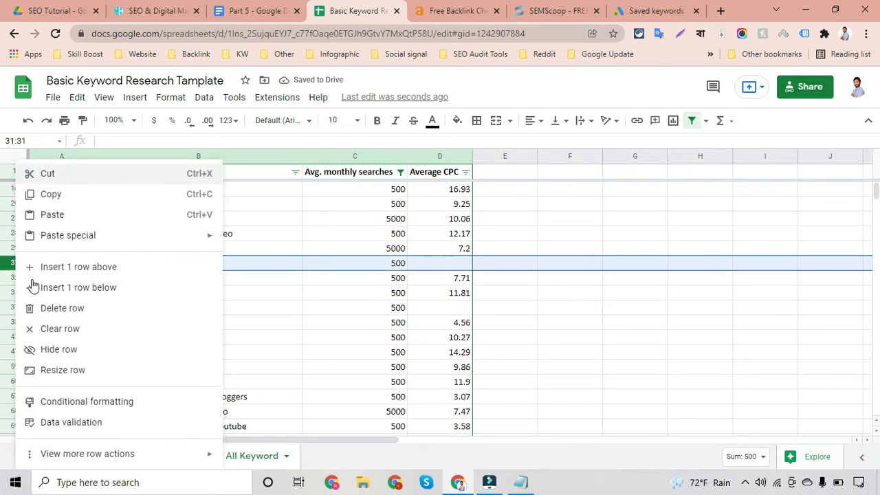
click(58, 309)
Examine the remaining filtered keywords and compare their columns with the layout of the Basic Keyword Research sheet
scroll(360, 272, down, 5)
scroll(358, 275, up, 5)
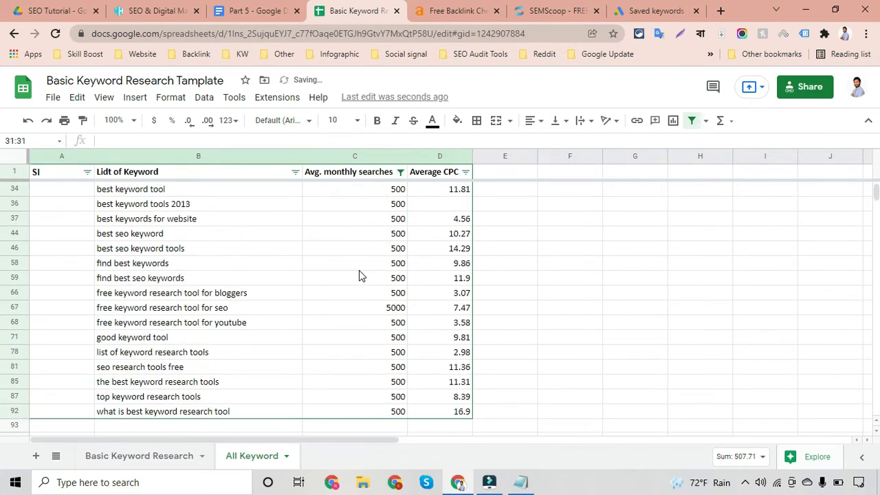
drag(206, 190, 240, 273)
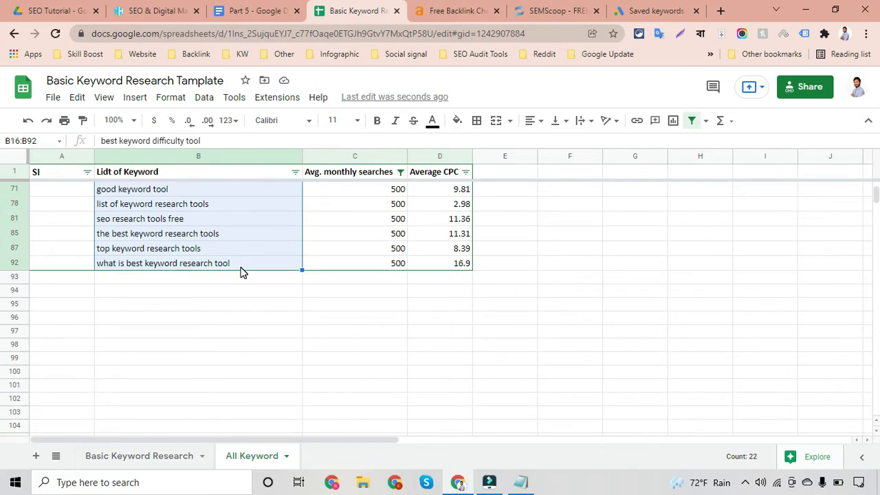
scroll(241, 272, up, 5)
scroll(241, 272, down, 4)
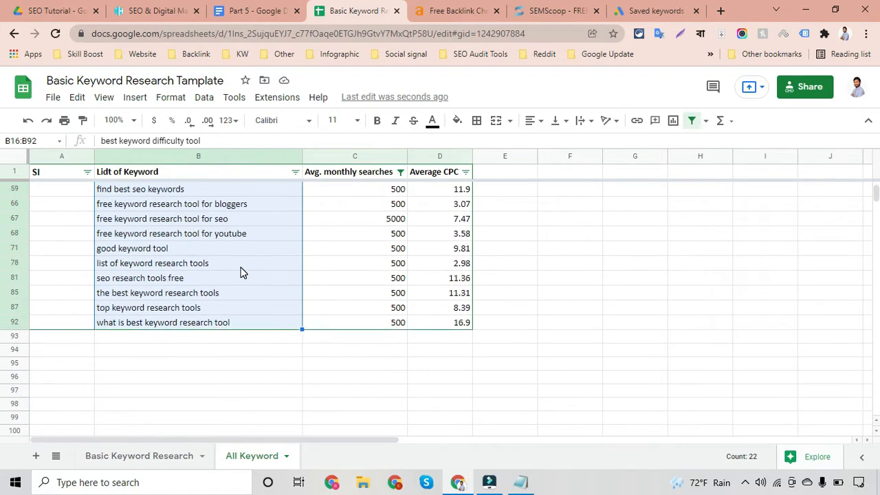
scroll(241, 272, up, 4)
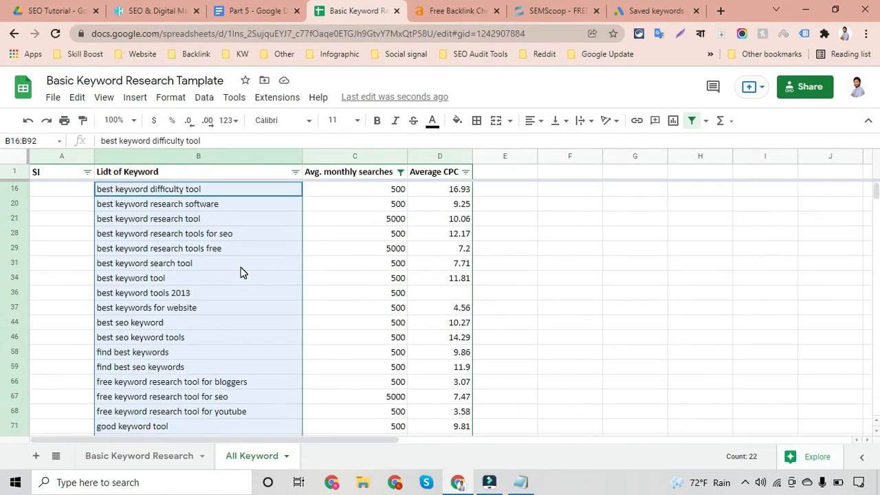
click(238, 192)
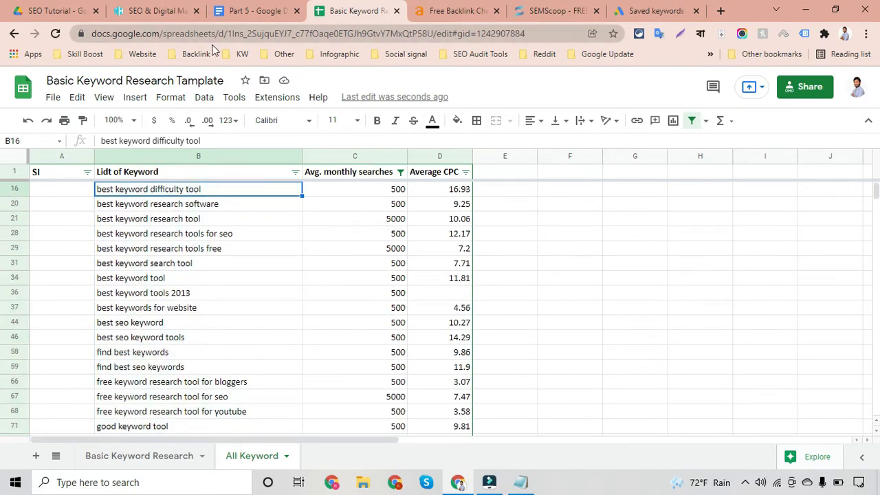
click(135, 456)
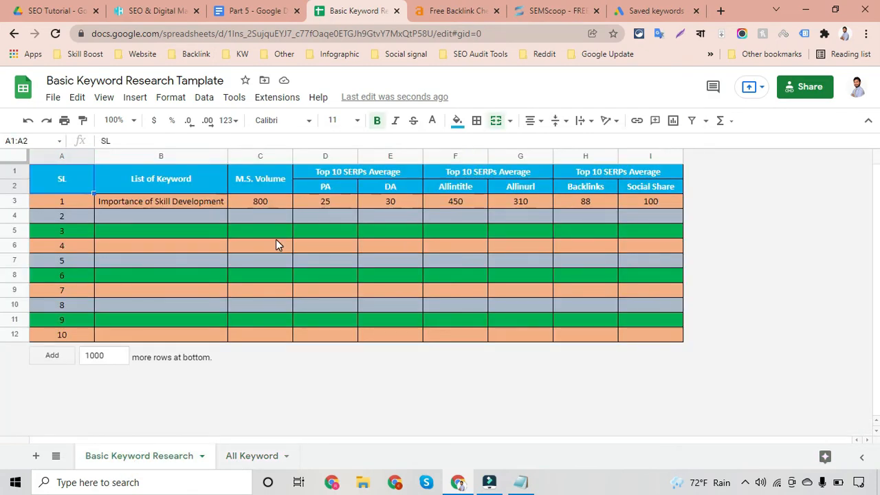
click(147, 205)
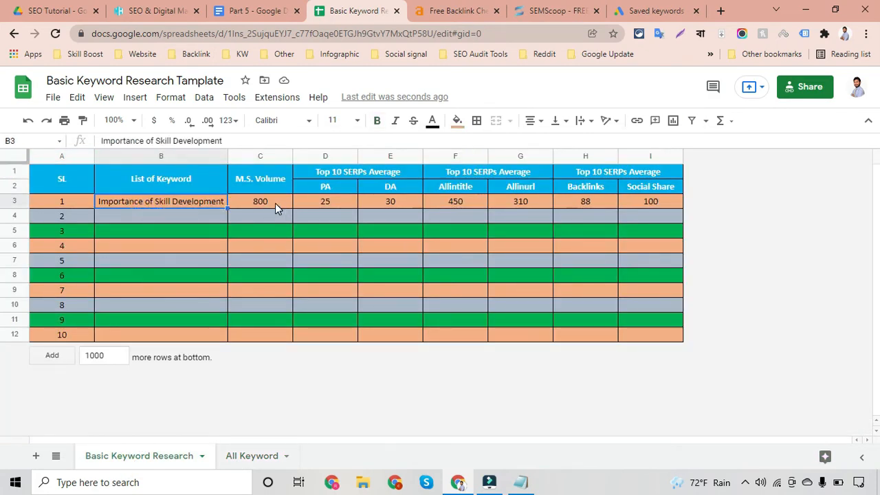
click(275, 203)
click(148, 216)
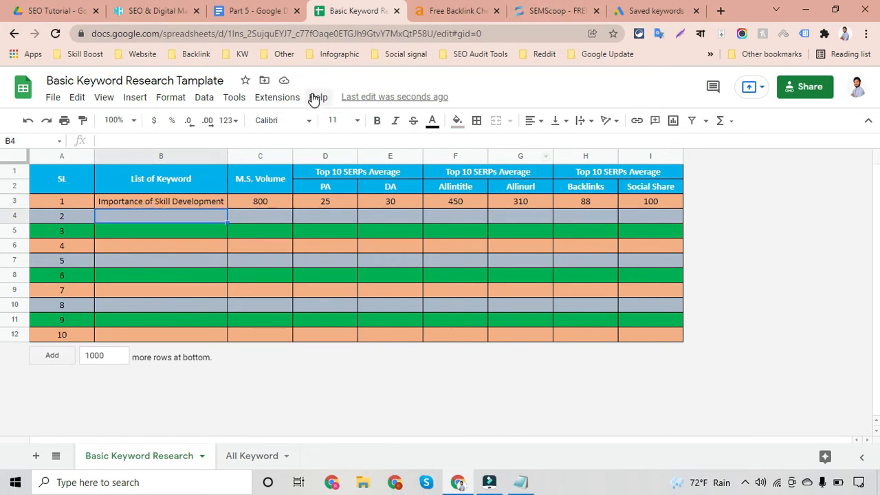
click(252, 454)
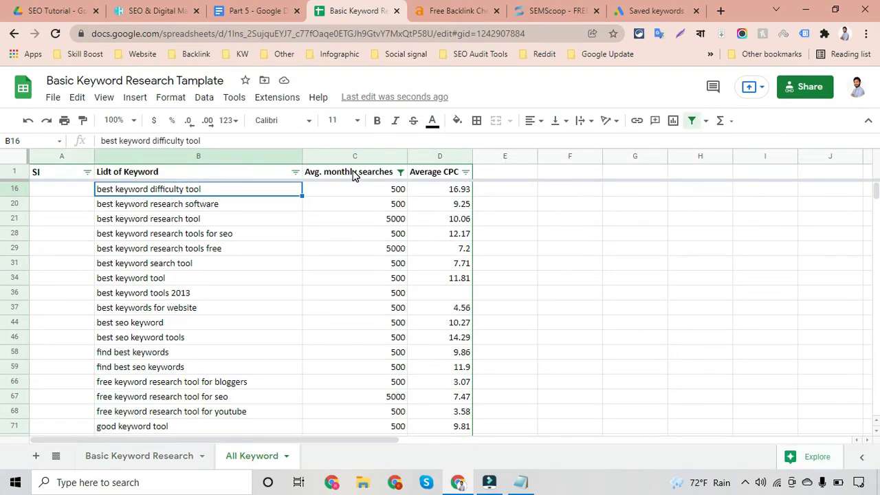
In the Basic Keyword Research sheet, insert one column between M.S. Volume and PA
click(157, 457)
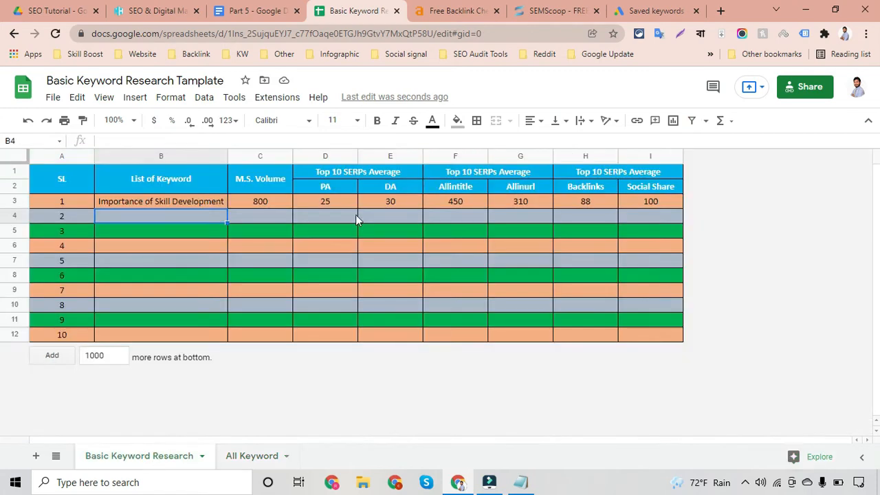
click(309, 155)
right_click(309, 155)
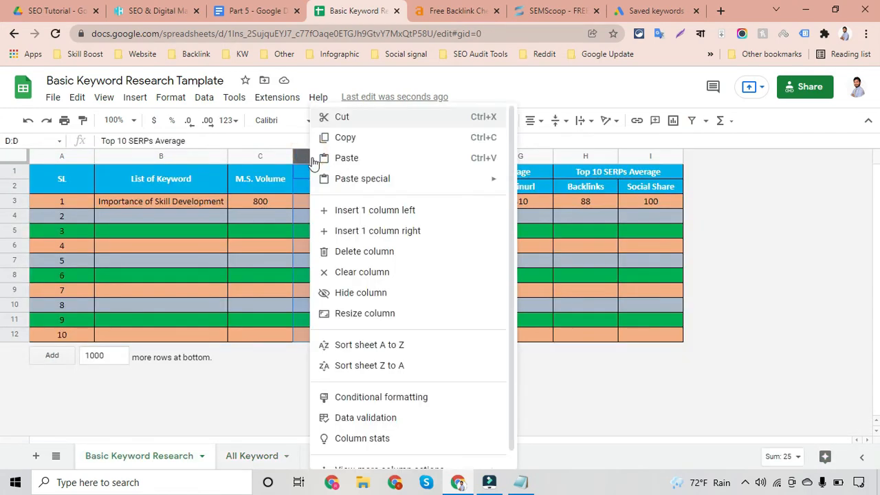
click(356, 213)
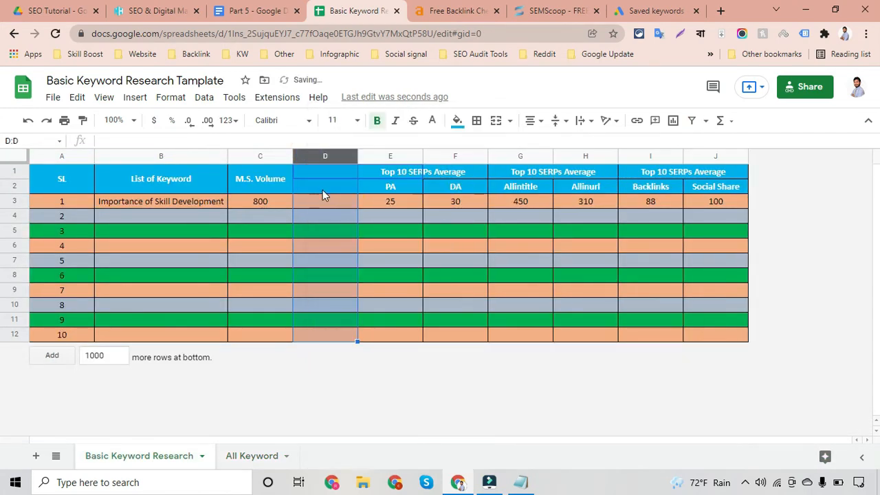
Merge header cells D1:D2 of the new column and title it "Avg. CPC"
click(322, 187)
drag(323, 173, 323, 190)
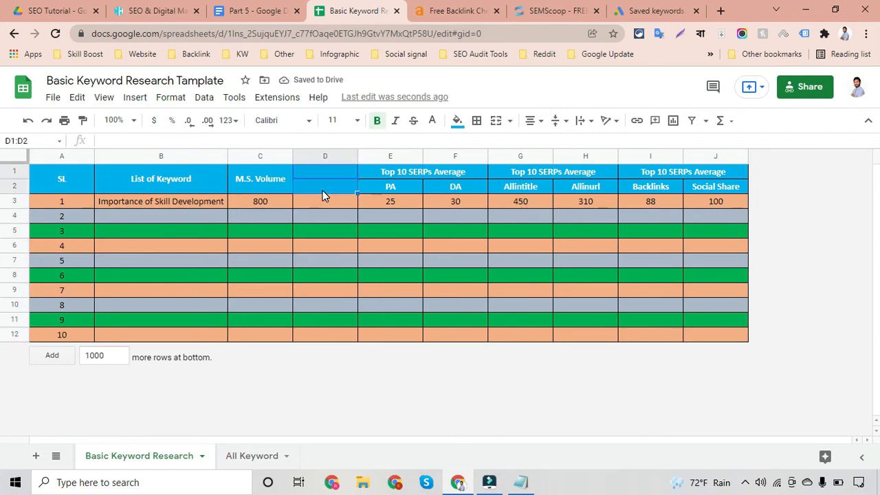
click(495, 122)
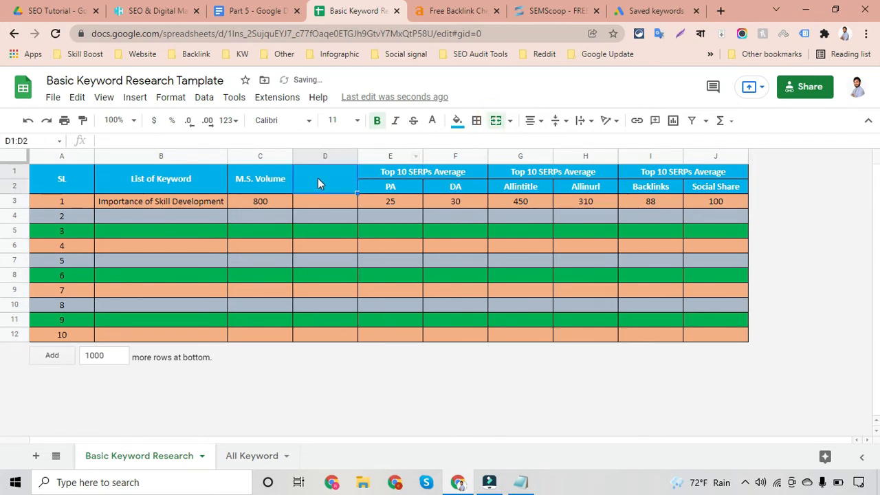
text(Avg.)
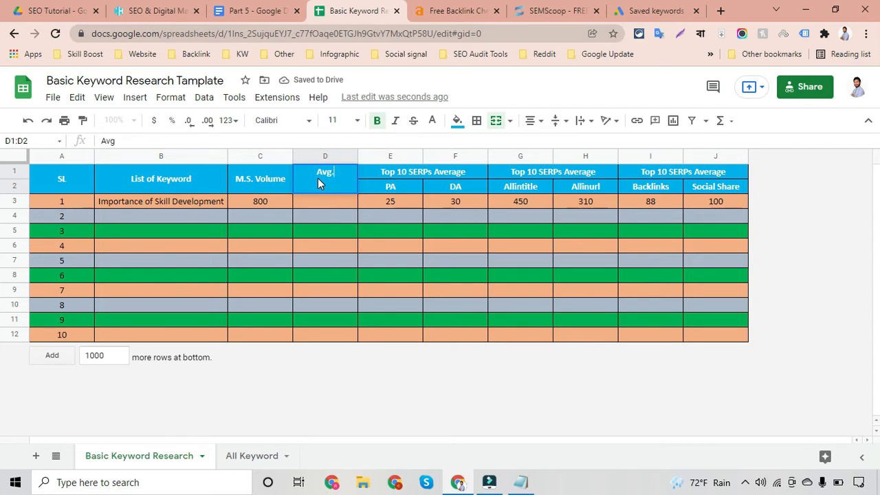
text( CPC)
click(315, 199)
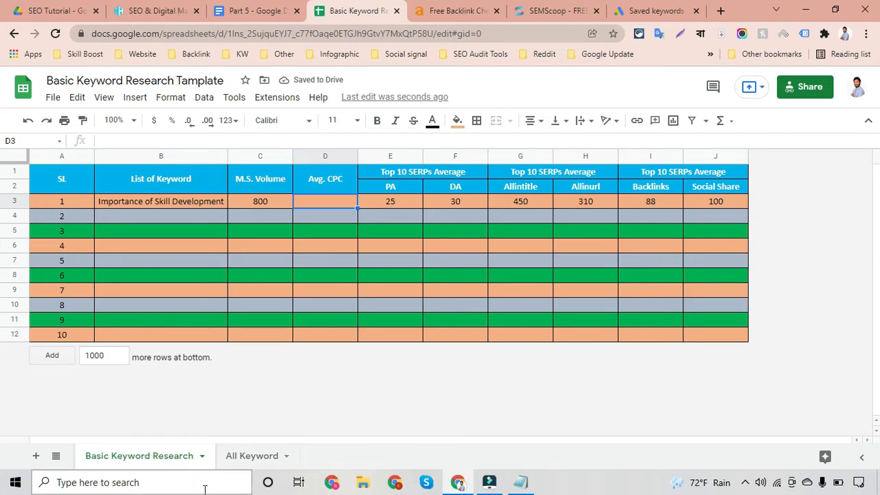
Copy the filtered keywords with their monthly searches and CPC from the All Keyword sheet into Basic Keyword Research, starting at cell B3
click(233, 457)
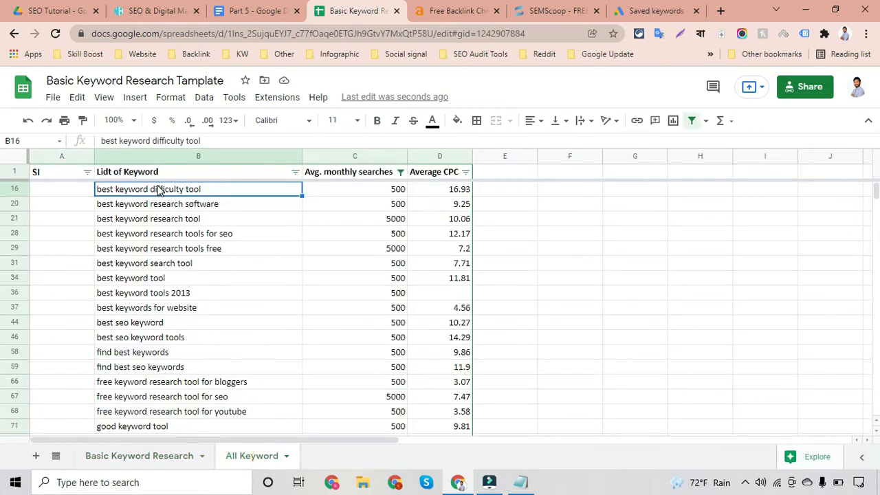
drag(157, 190, 440, 190)
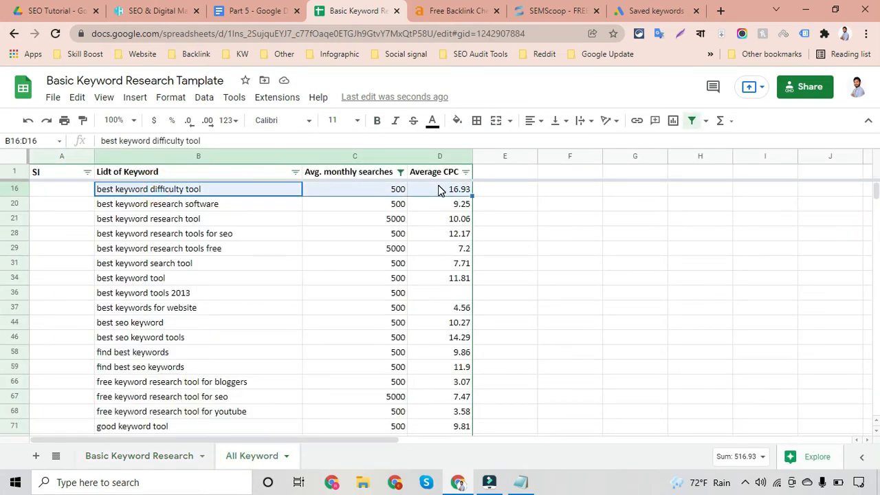
key(ctrl+shift+Down)
key(ctrl+c)
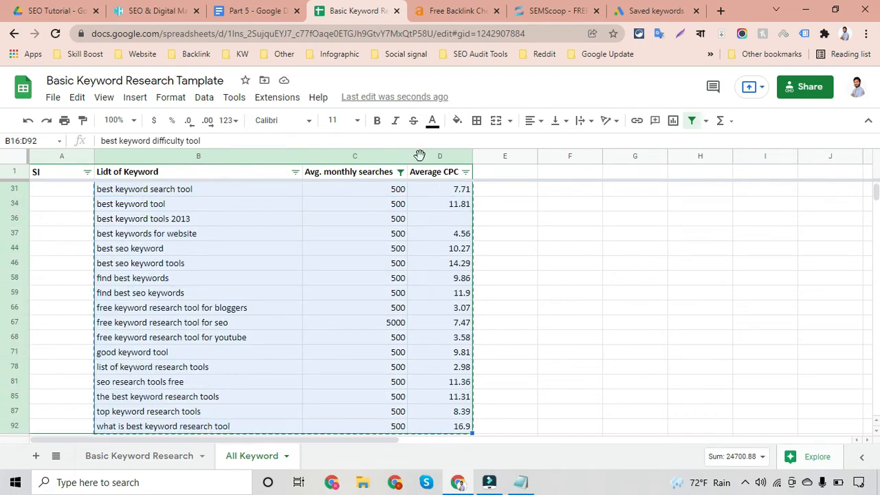
click(172, 455)
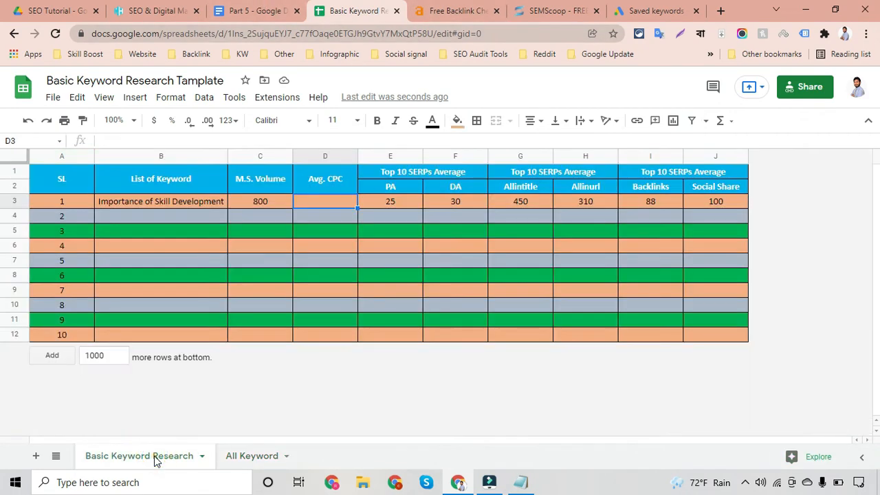
click(142, 201)
key(ctrl+v)
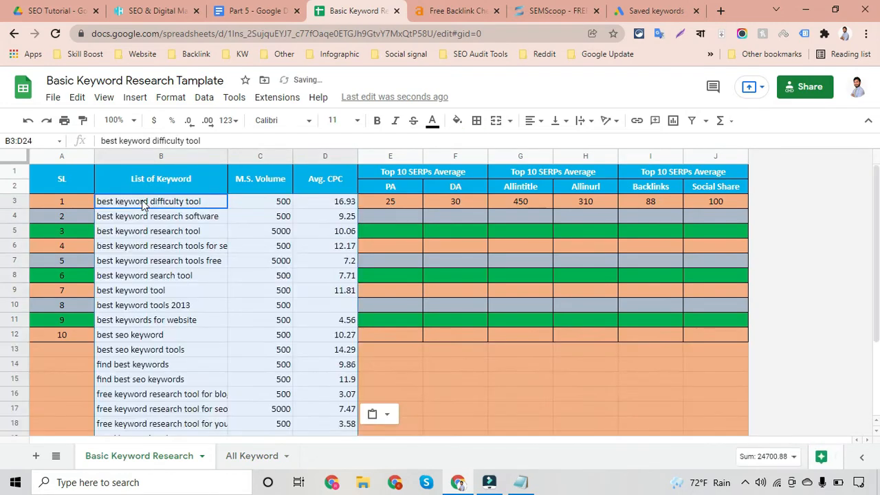
Examine the pasted keyword rows and the Top 10 SERPs Average columns of the Basic Keyword Research sheet
scroll(289, 253, down, 3)
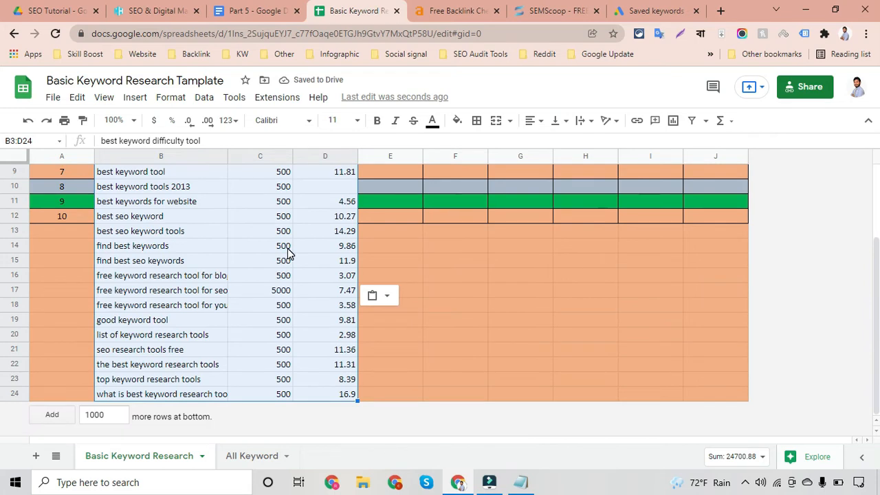
click(477, 264)
scroll(229, 274, up, 1)
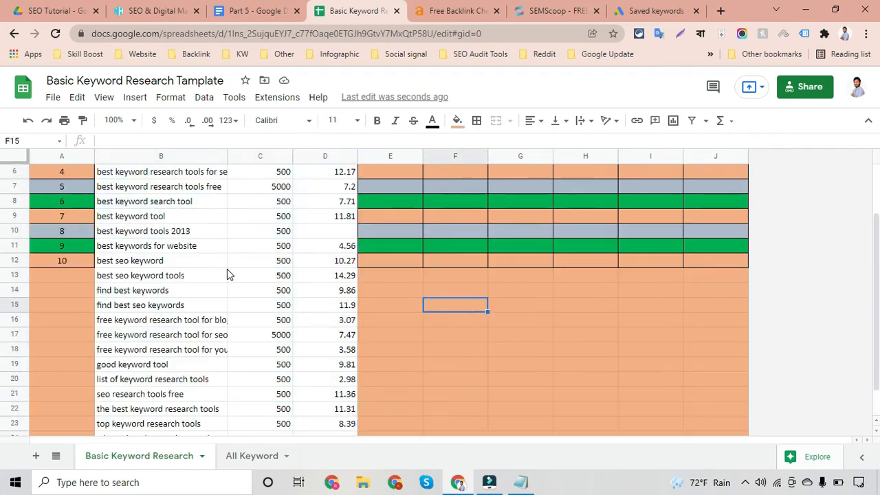
scroll(229, 274, up, 2)
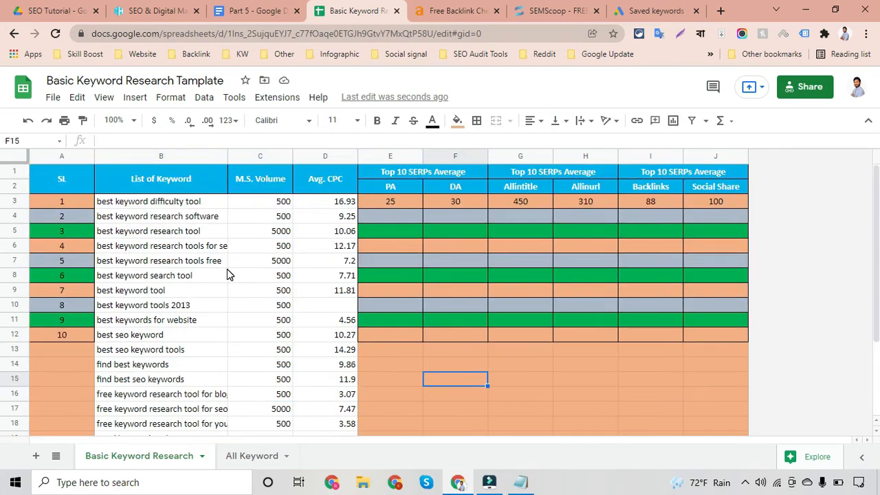
click(114, 204)
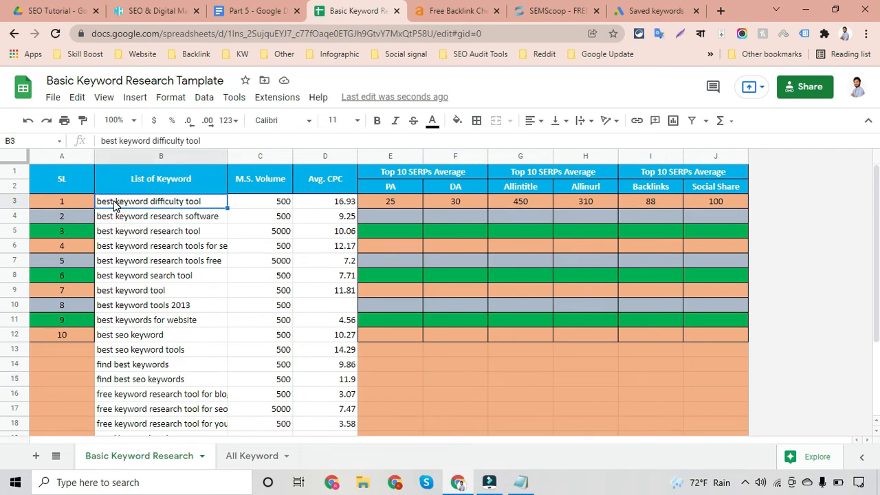
click(12, 200)
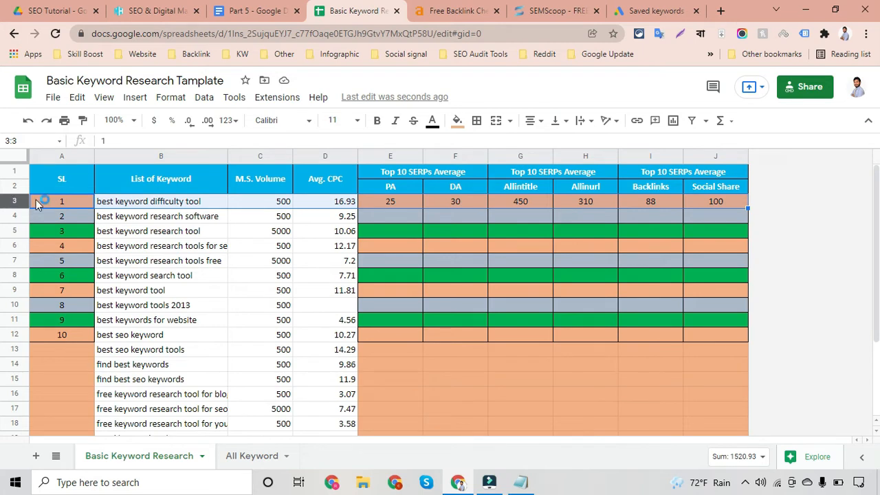
drag(15, 200, 14, 292)
click(204, 246)
scroll(204, 248, down, 3)
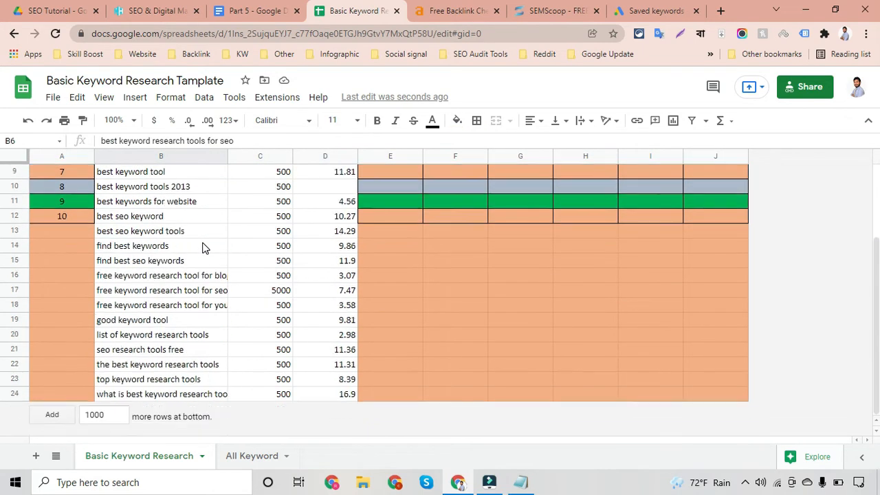
scroll(204, 247, up, 3)
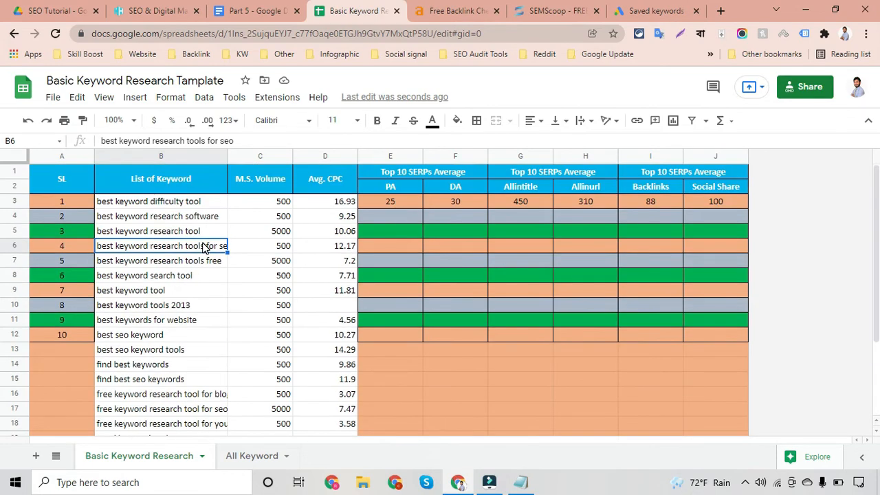
click(399, 204)
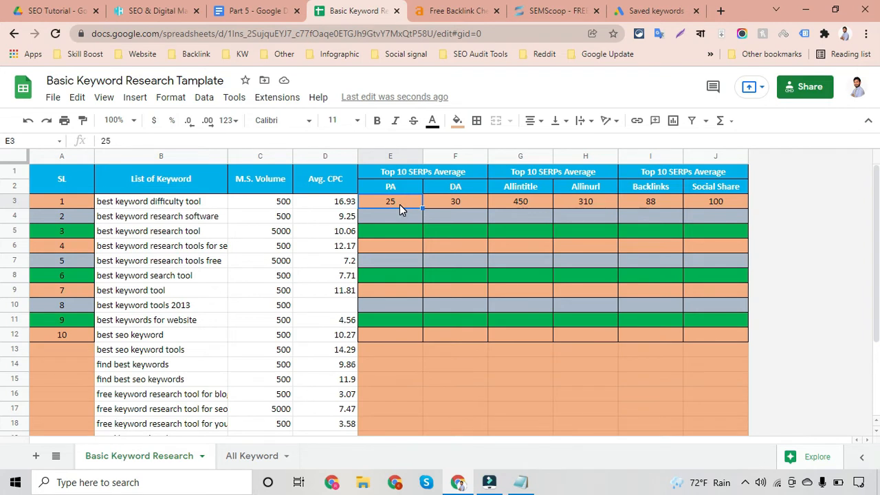
click(466, 175)
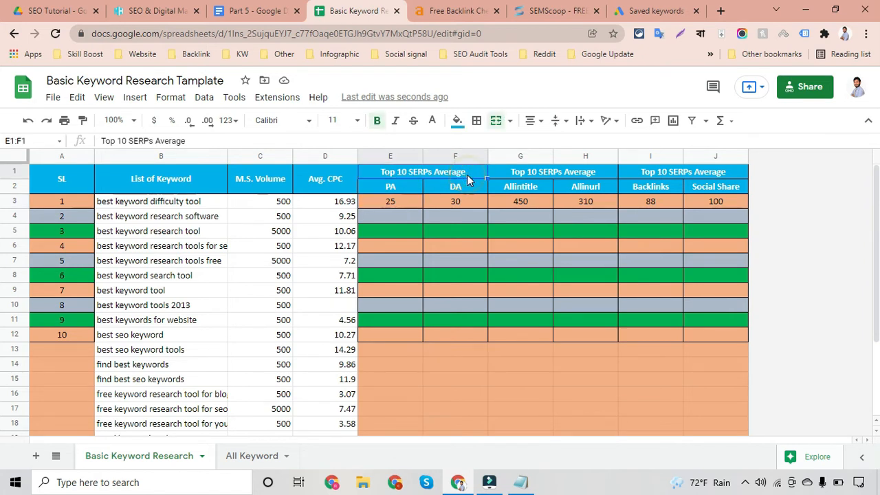
click(178, 203)
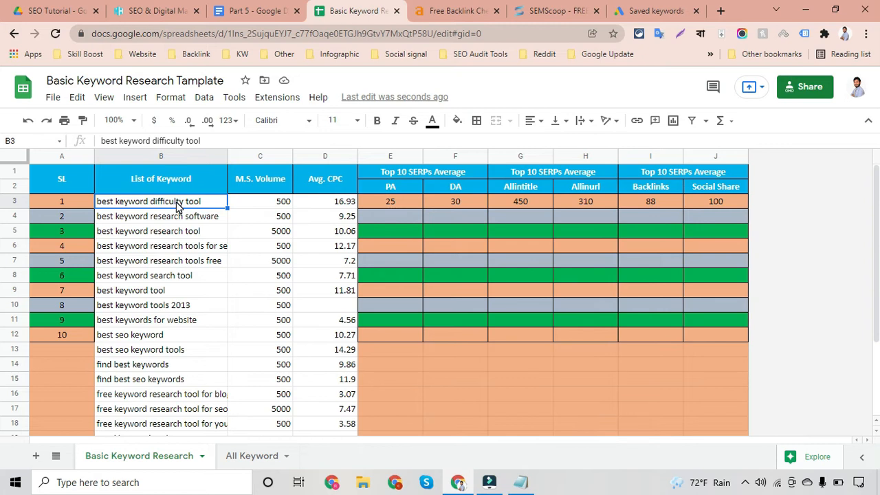
Search Google in a new tab for "best keyword difficulty tool" copied from cell B3, and look over the first results
click(177, 203)
key(ctrl+c)
click(720, 10)
key(ctrl+v)
key(Return)
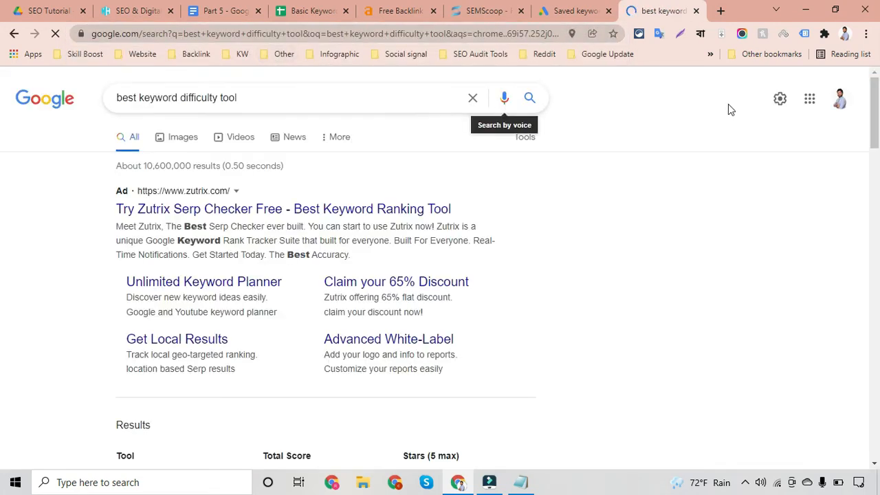
click(616, 96)
scroll(590, 116, down, 4)
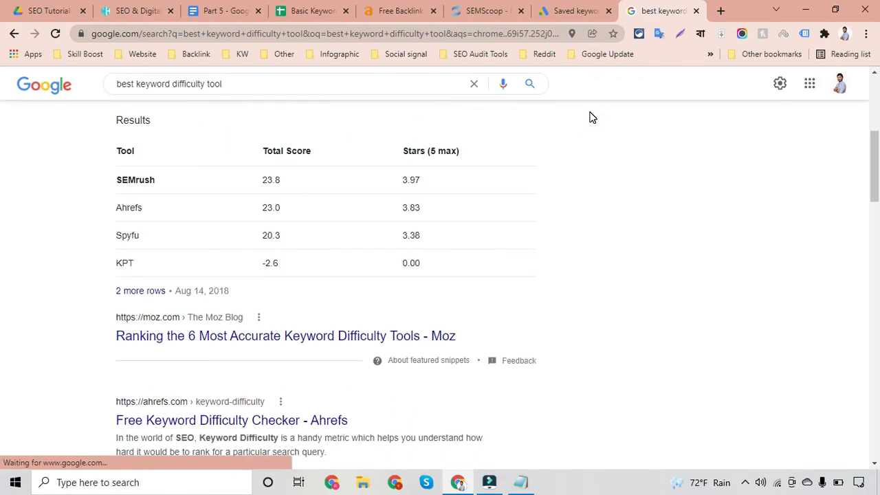
scroll(589, 117, up, 4)
scroll(590, 117, down, 2)
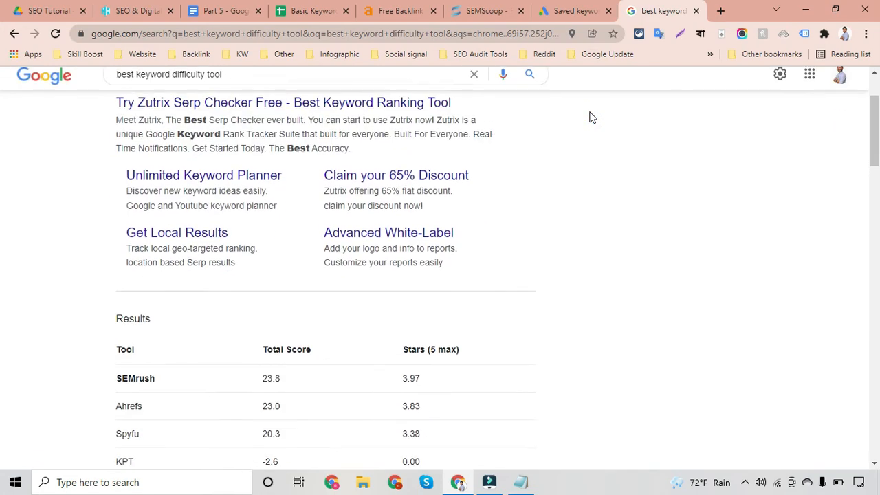
scroll(589, 117, up, 2)
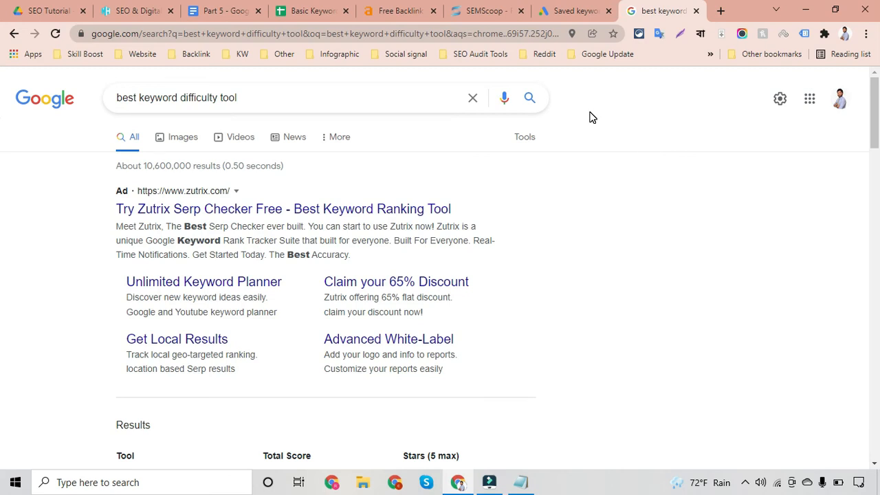
Check the browser's list of active extensions for MozBar
click(824, 33)
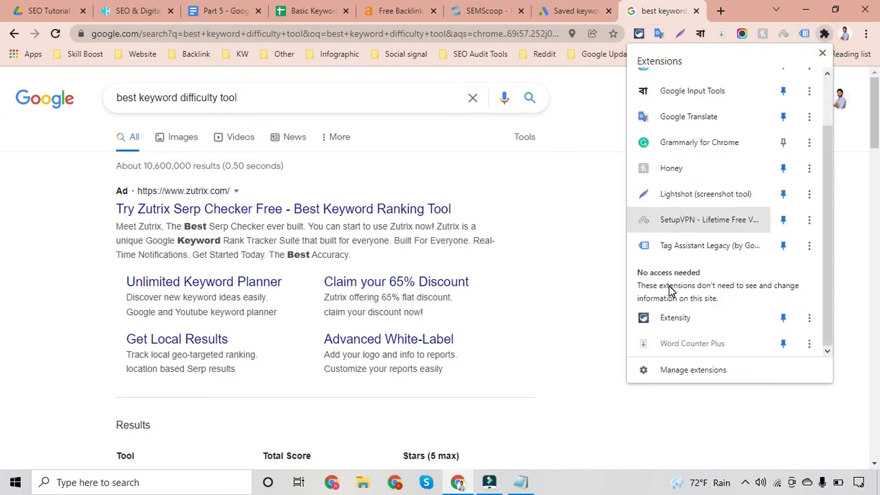
scroll(670, 289, up, 3)
click(583, 89)
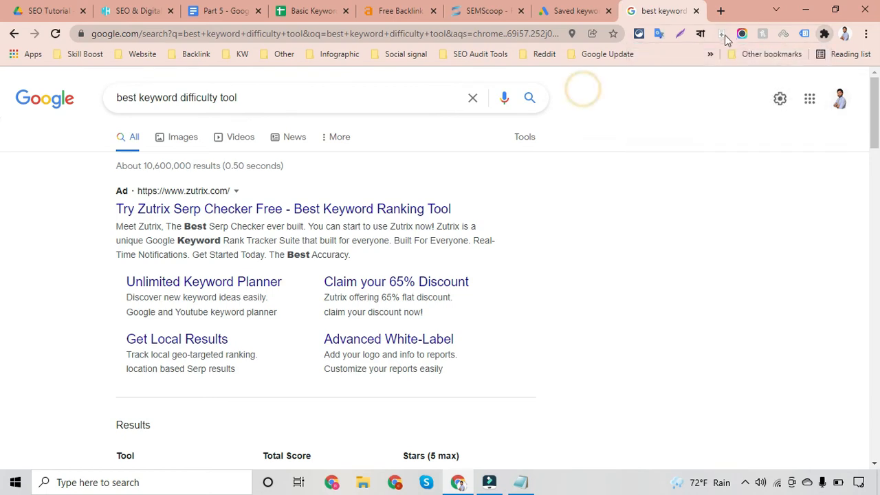
Find MozBar in the Chrome Web Store by searching for "mozbar extension" in a new tab, and enable it
click(719, 11)
text(mo)
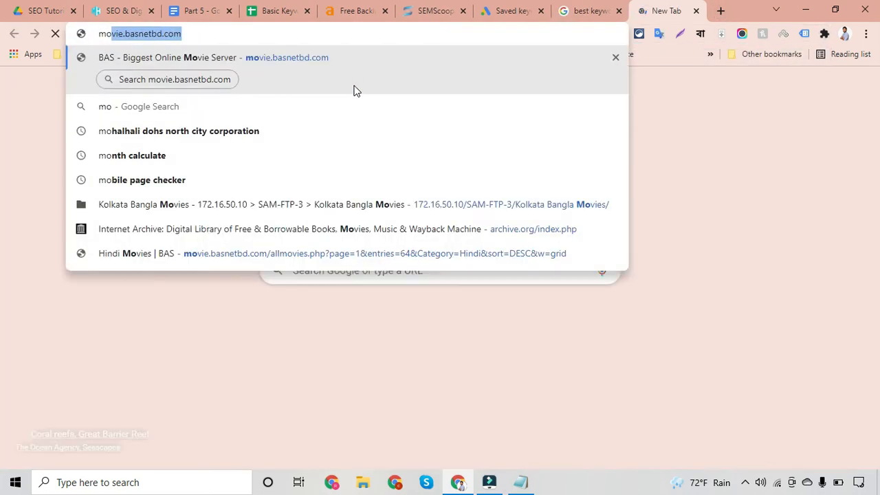
text(zbat)
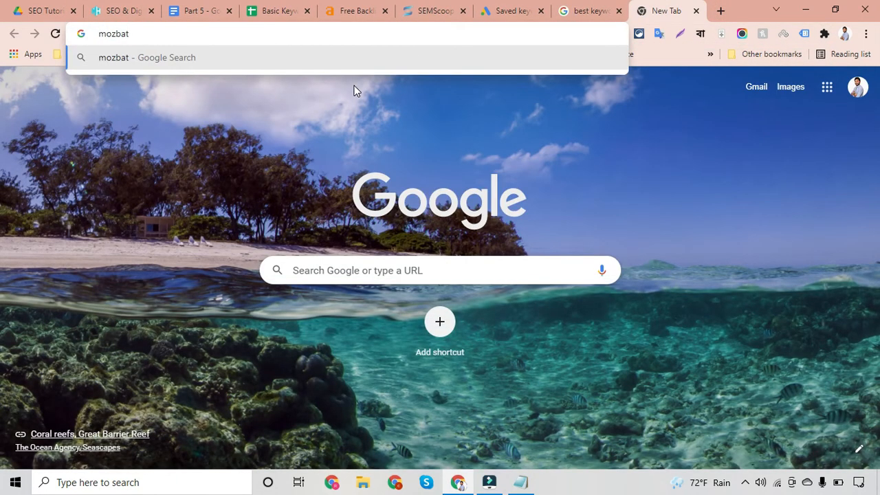
key(BackSpace)
text(r ec)
key(BackSpace)
text(xtension)
key(Return)
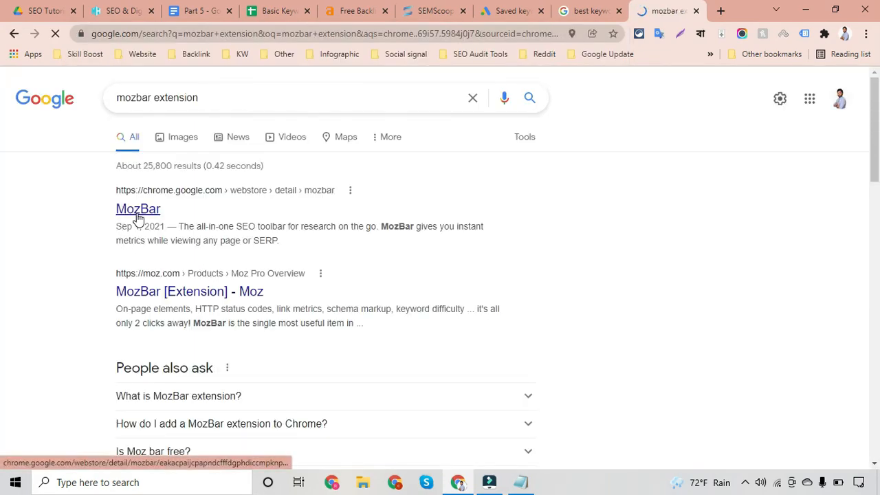
click(137, 217)
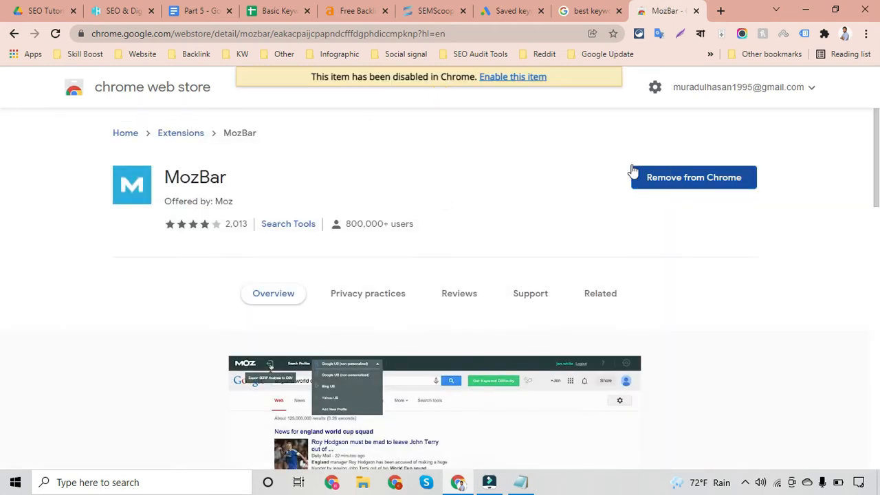
click(520, 81)
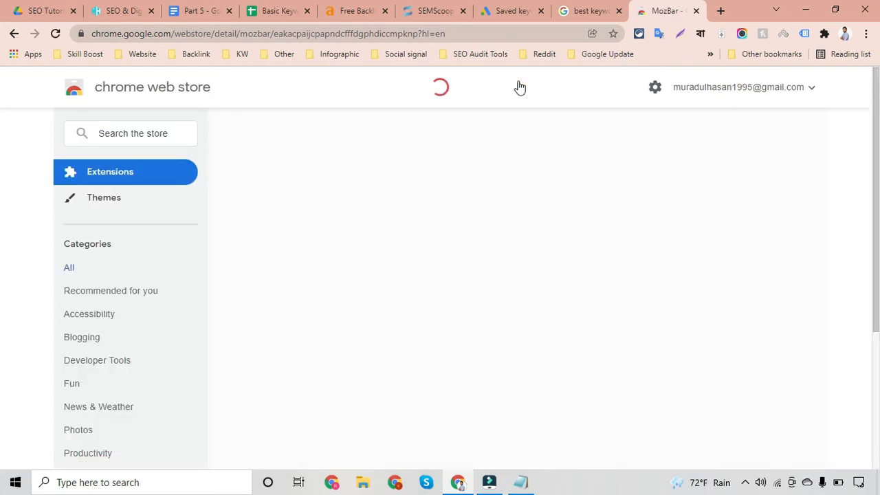
click(696, 11)
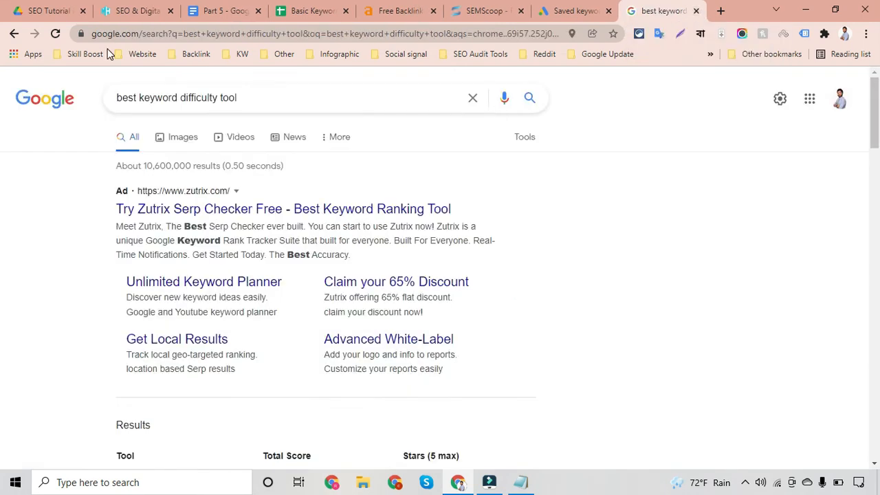
Reload the keyword search results and pin MozBar among the browser's visible extensions
click(55, 34)
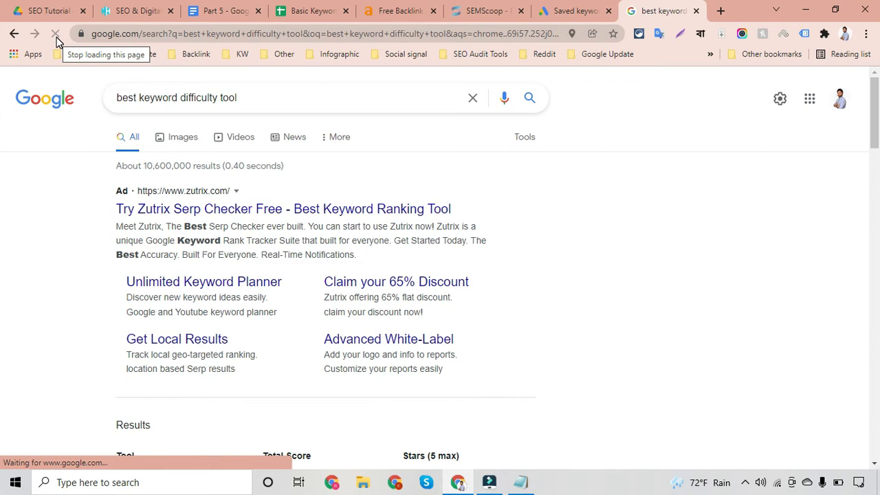
click(825, 35)
scroll(734, 213, down, 2)
scroll(732, 268, up, 2)
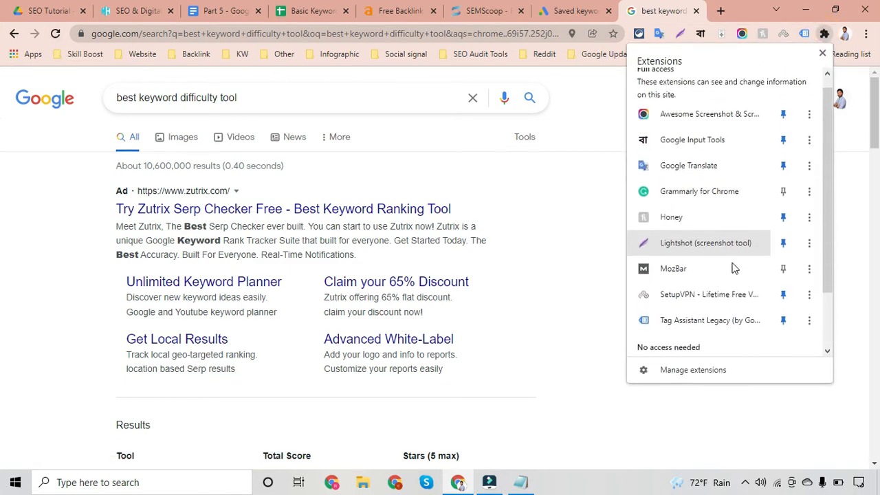
click(782, 273)
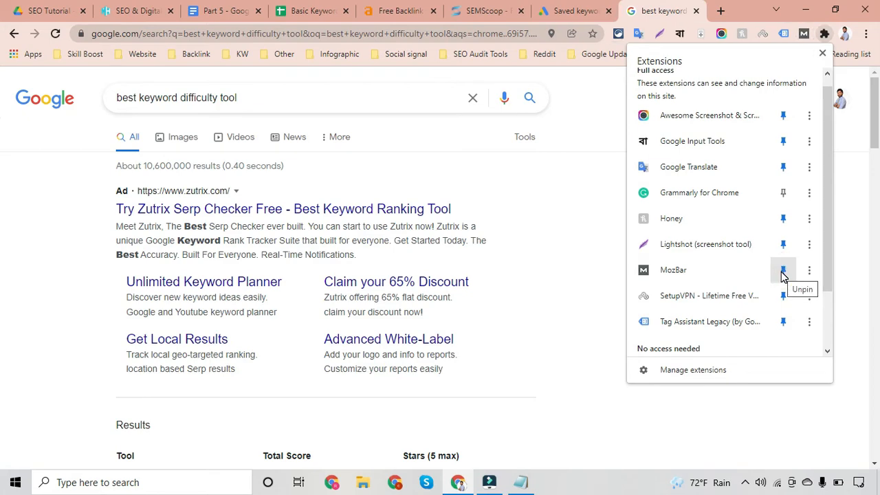
click(582, 108)
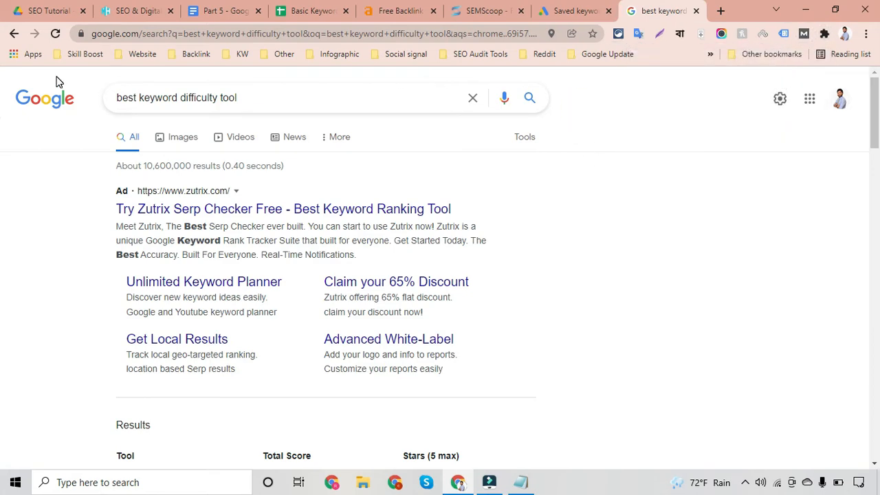
Activate MozBar on the reloaded search results and log in to the Moz account
click(55, 34)
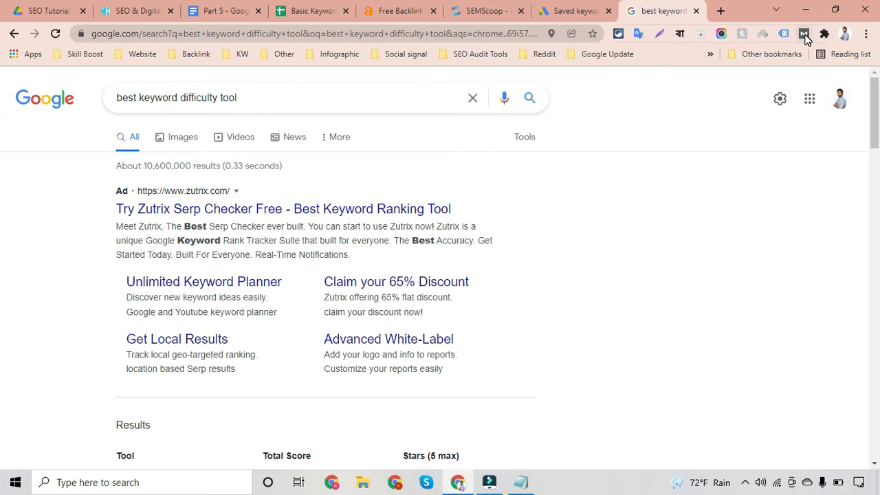
click(804, 34)
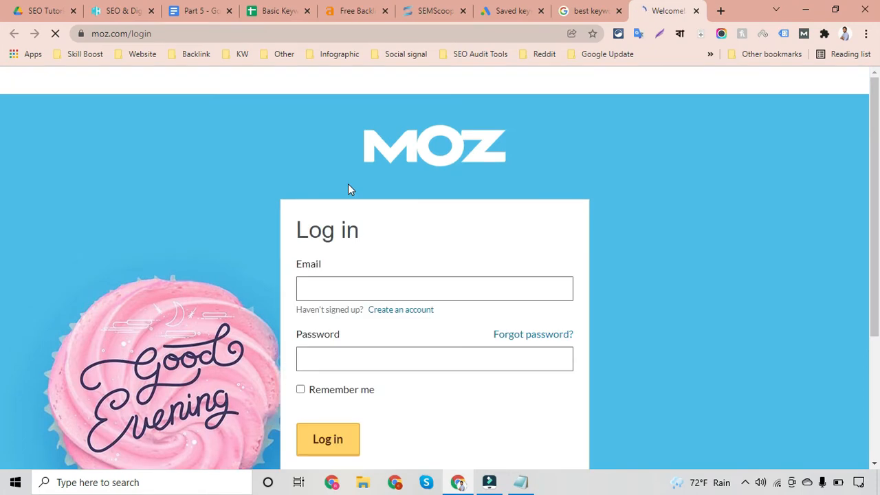
scroll(436, 295, down, 2)
click(335, 291)
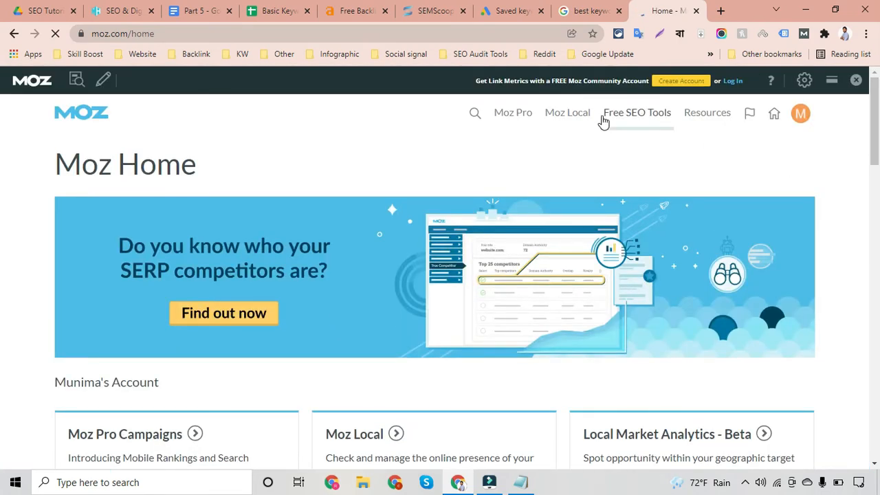
Examine the PA, DA and link counts MozBar shows for the organic results of "best keyword difficulty tool"
click(594, 8)
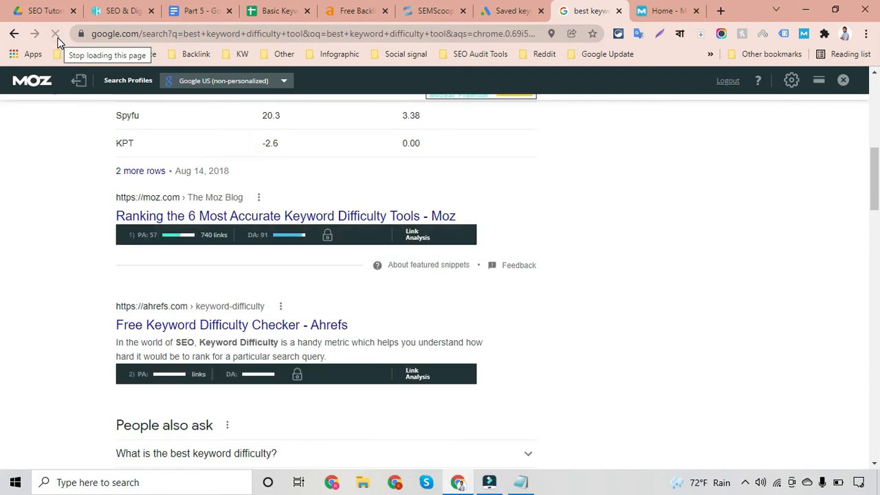
click(694, 200)
scroll(694, 201, up, 7)
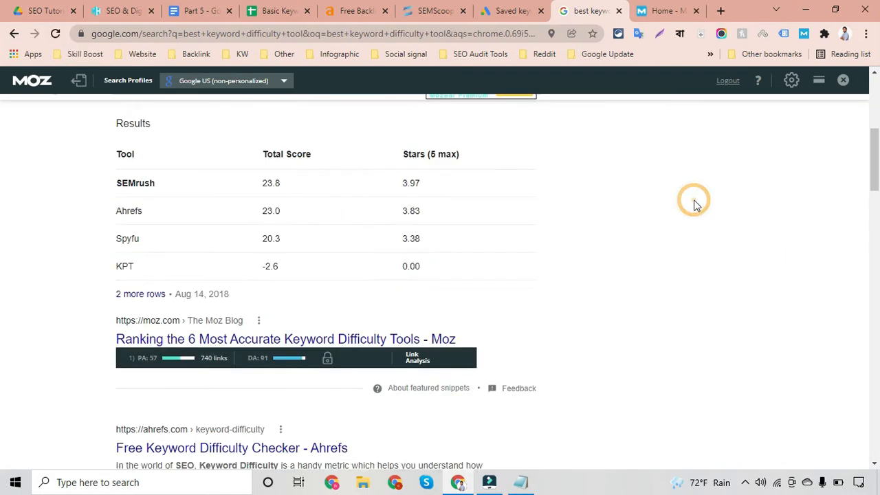
scroll(694, 201, down, 6)
scroll(694, 206, up, 5)
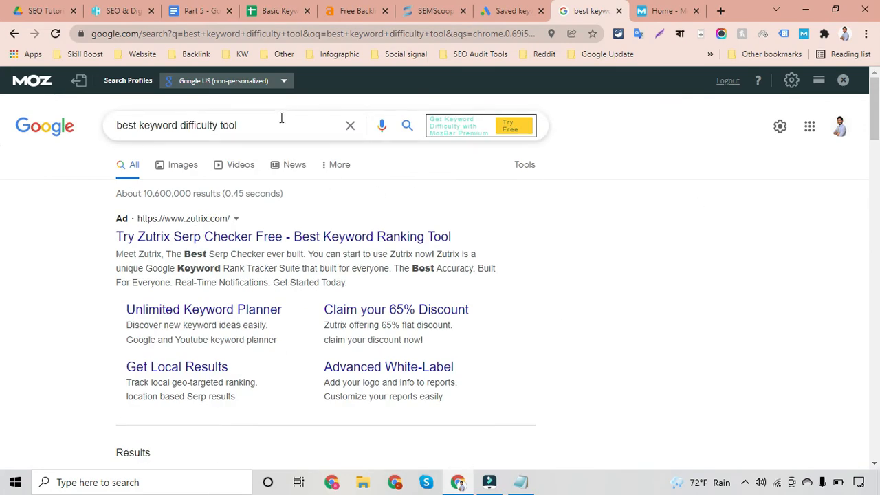
drag(616, 163, 625, 265)
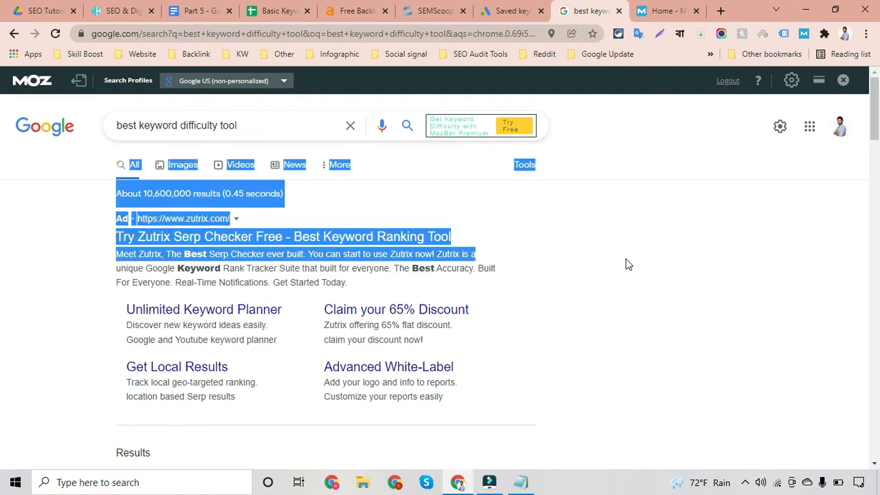
click(626, 260)
scroll(626, 260, down, 3)
scroll(693, 235, down, 3)
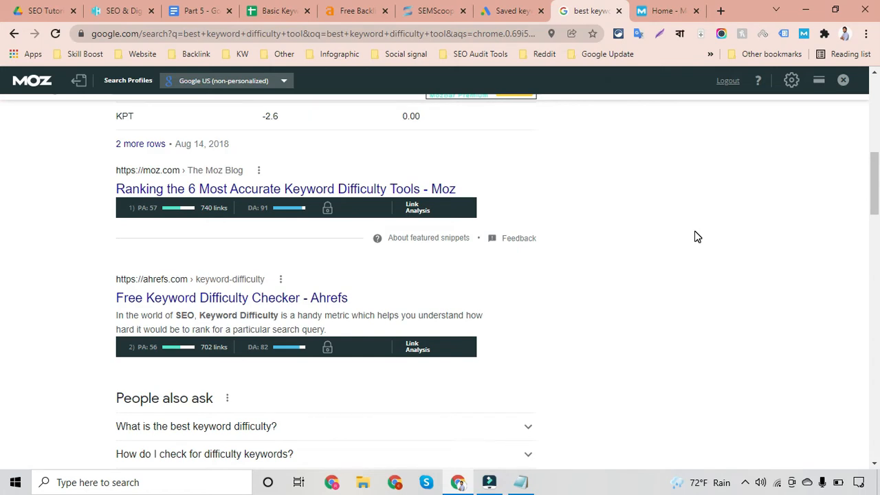
scroll(696, 236, down, 1)
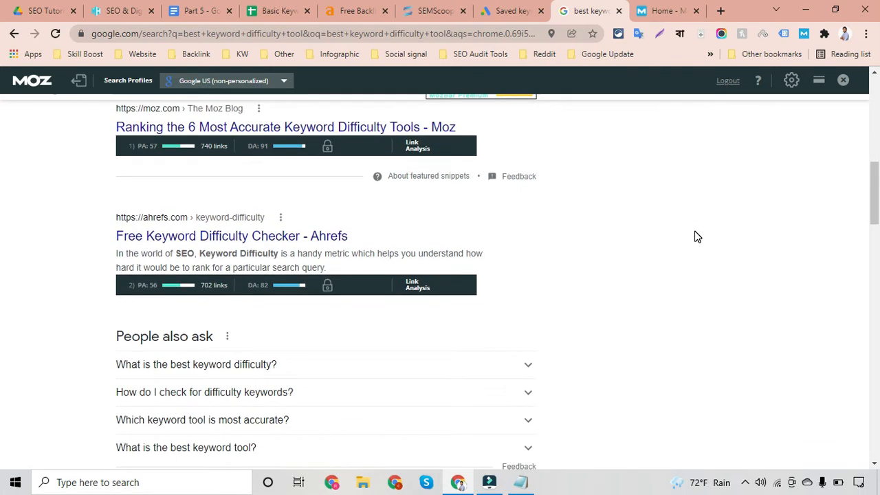
scroll(696, 235, down, 4)
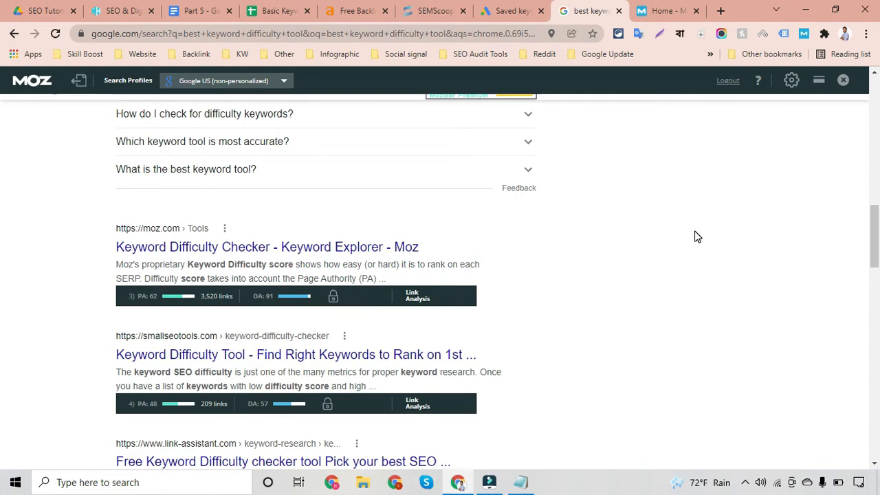
scroll(696, 235, down, 2)
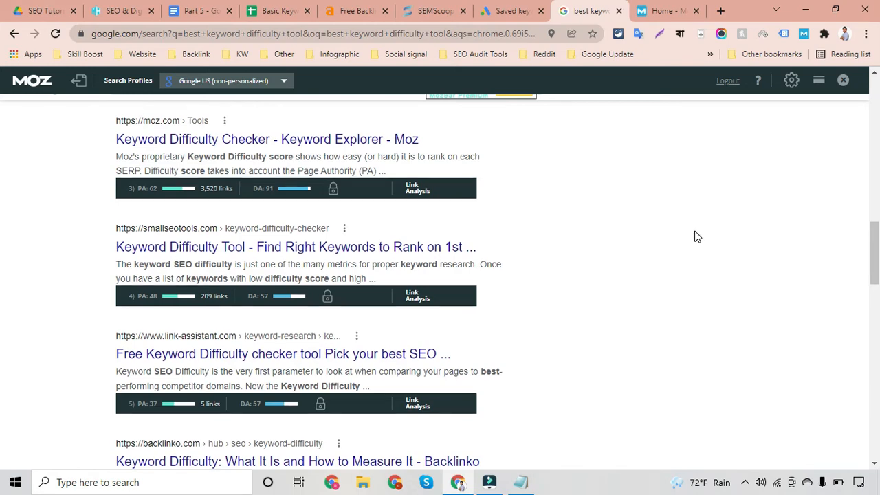
scroll(696, 236, down, 2)
scroll(696, 236, down, 2)
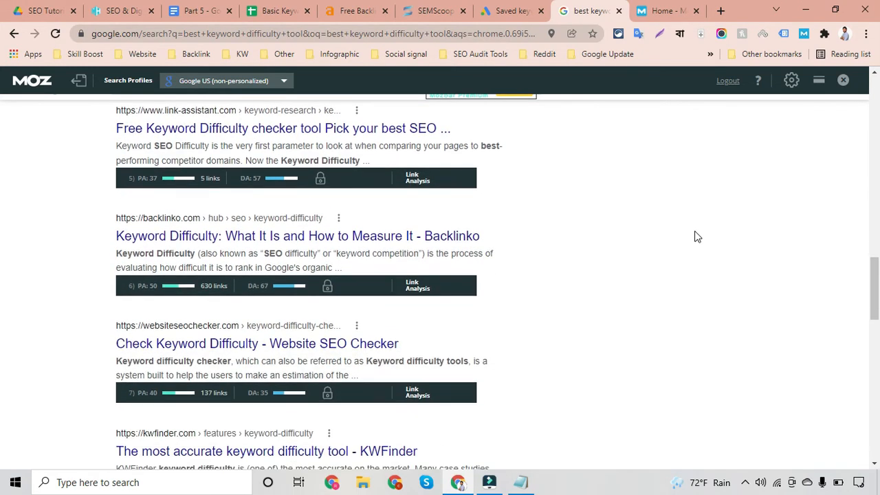
scroll(697, 237, up, 17)
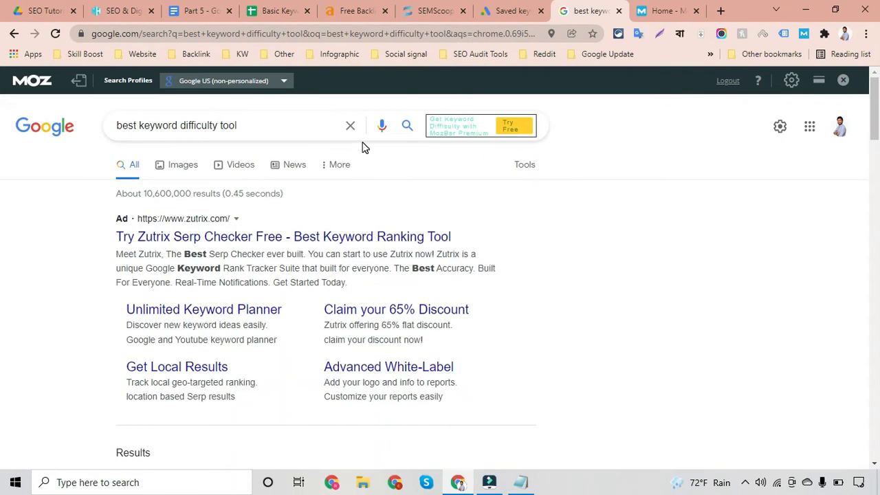
click(610, 122)
Copy "best keyword research tools free" from cell B7 of Basic Keyword Research and search Google for it in the existing results tab
click(269, 8)
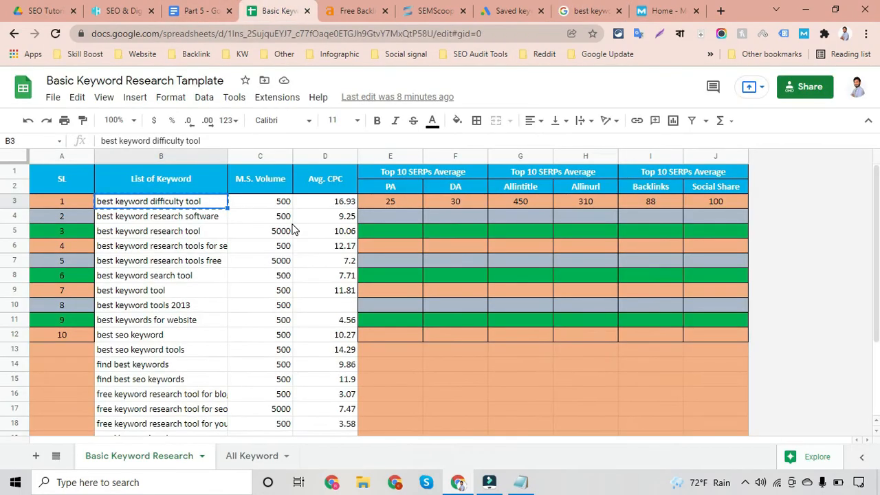
click(160, 218)
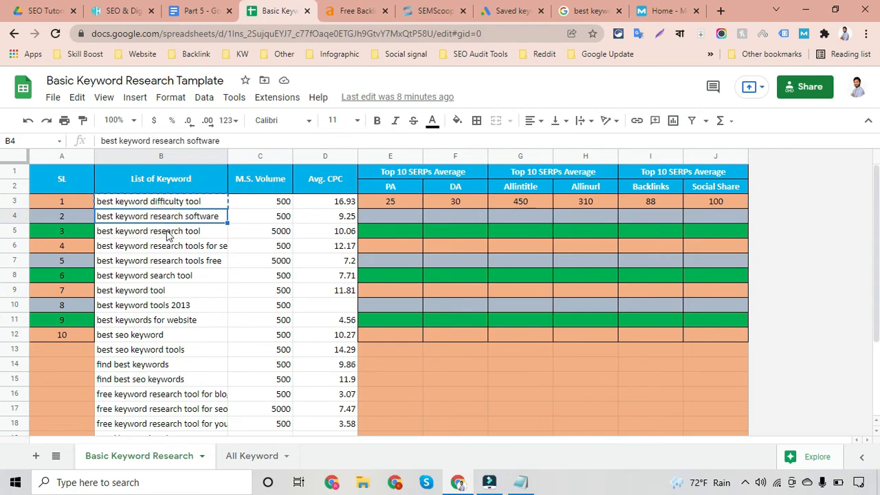
click(165, 262)
key(ctrl+c)
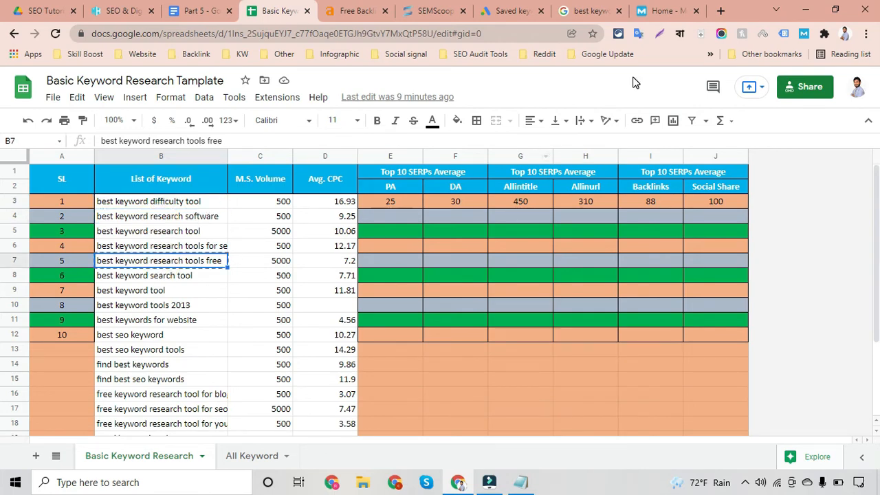
click(585, 8)
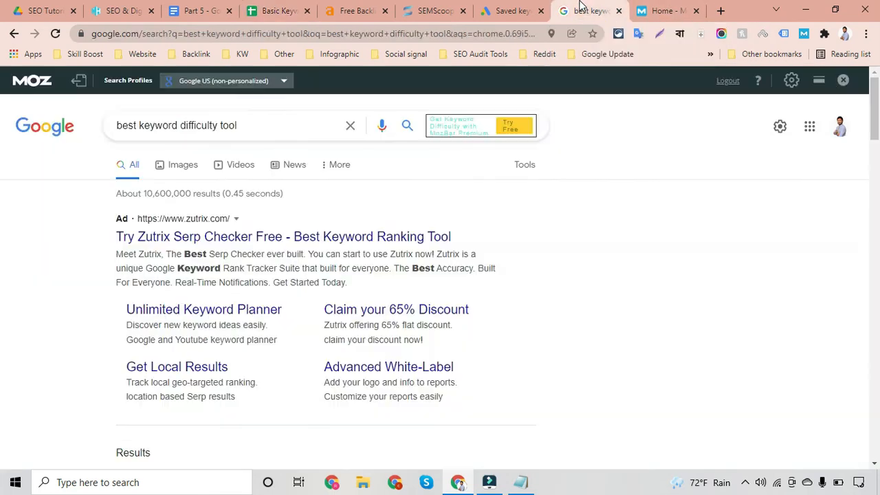
triple_click(253, 124)
key(ctrl+v)
key(Return)
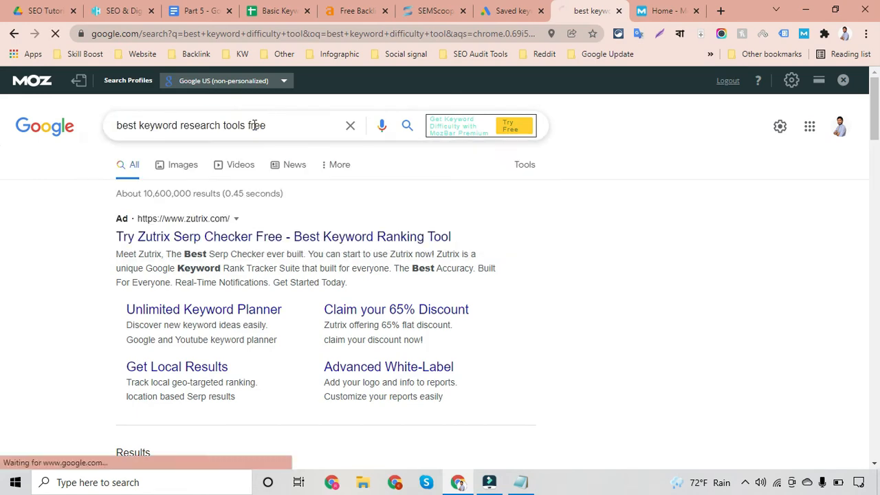
scroll(62, 289, down, 6)
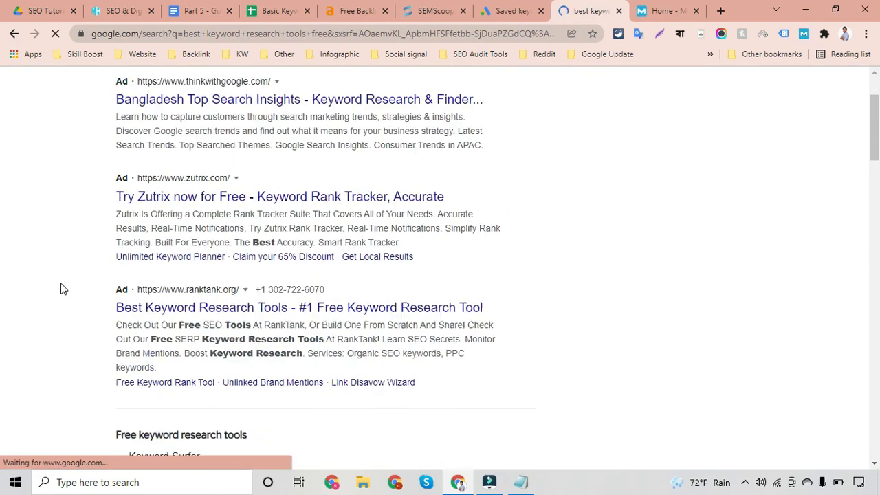
Examine the PA, DA and link counts MozBar shows for the top ten results of "best keyword research tools free"
scroll(61, 283, down, 2)
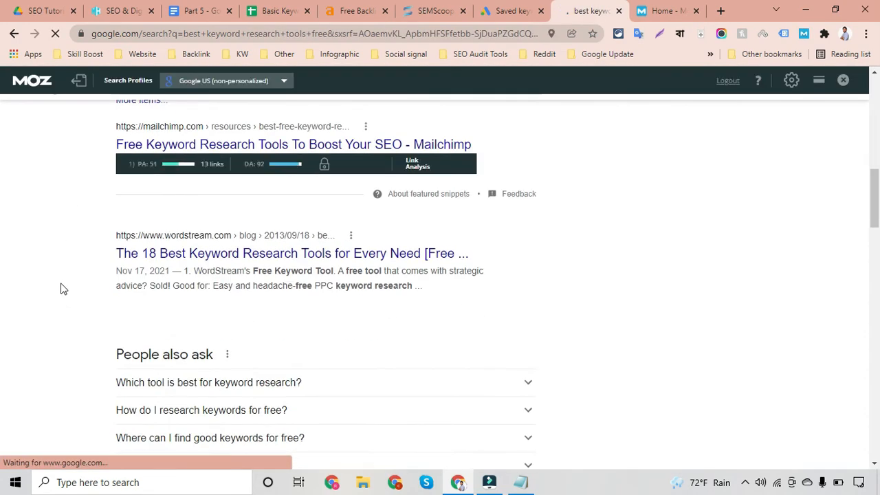
scroll(61, 283, up, 1)
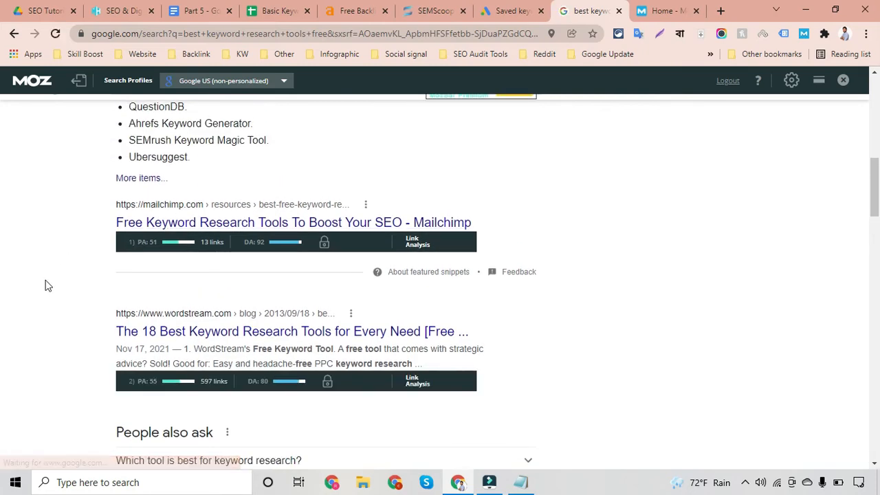
scroll(46, 284, down, 1)
scroll(47, 285, down, 5)
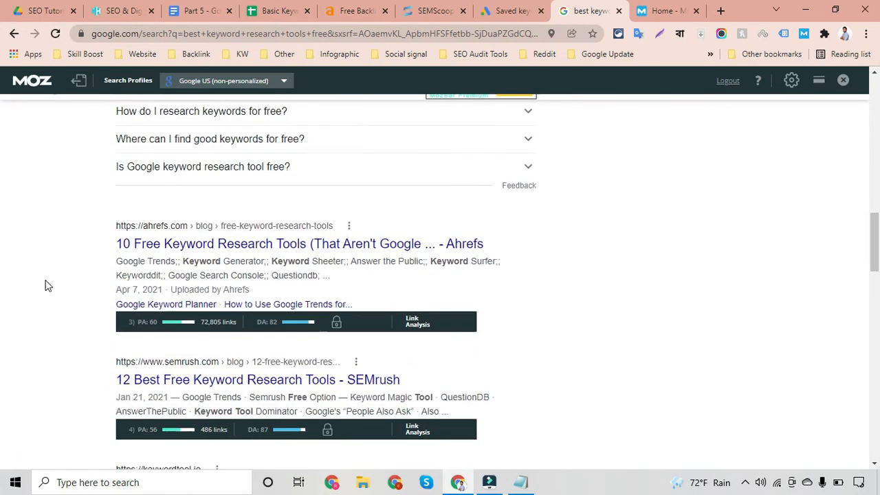
scroll(47, 285, down, 2)
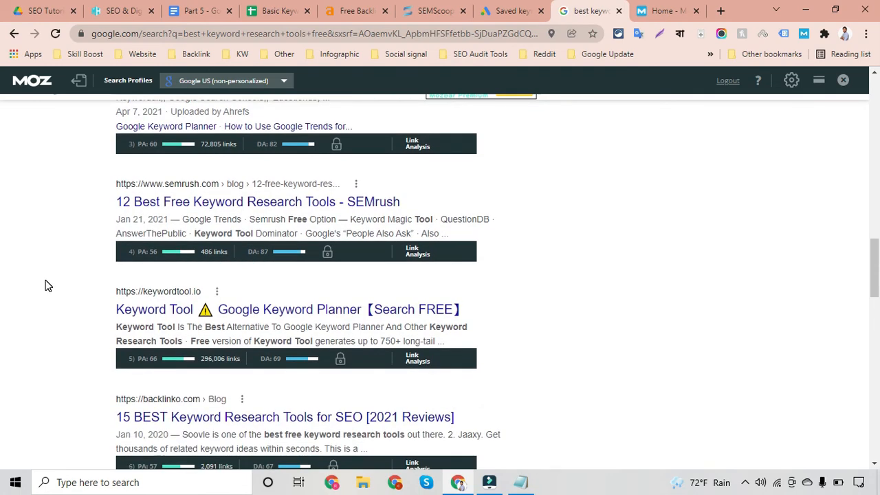
scroll(47, 285, down, 1)
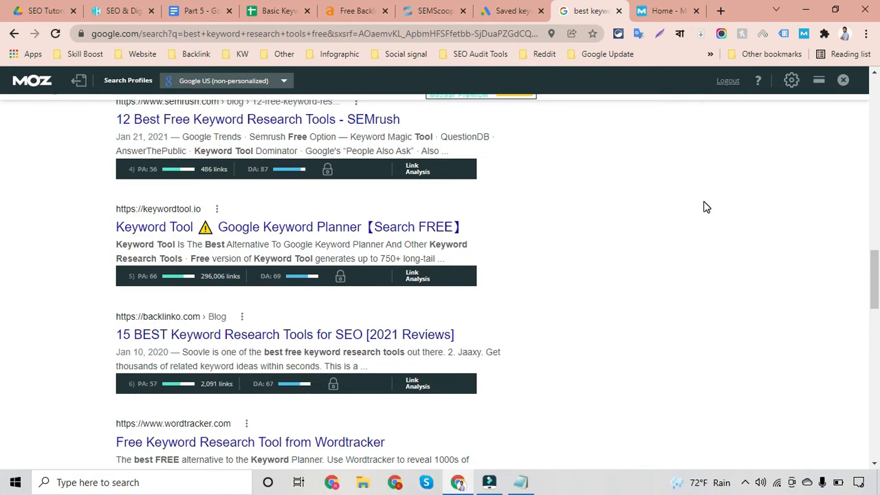
scroll(703, 206, up, 10)
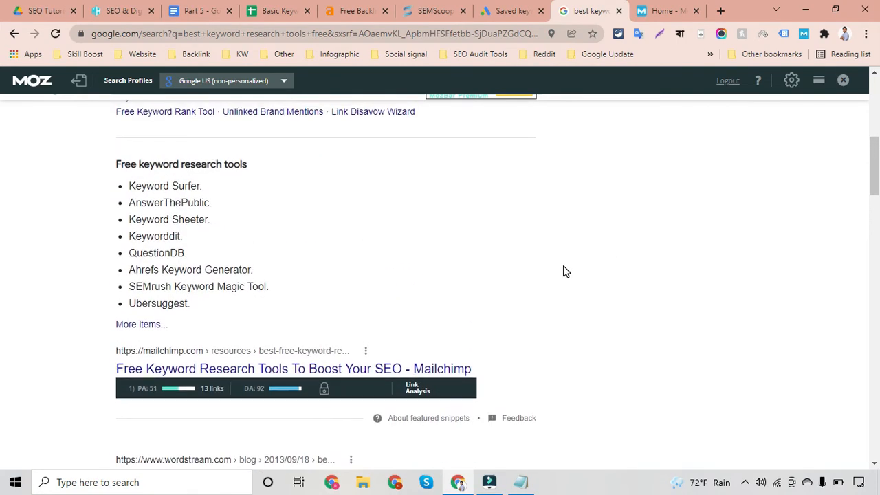
scroll(563, 272, down, 15)
scroll(563, 271, up, 3)
scroll(563, 272, up, 5)
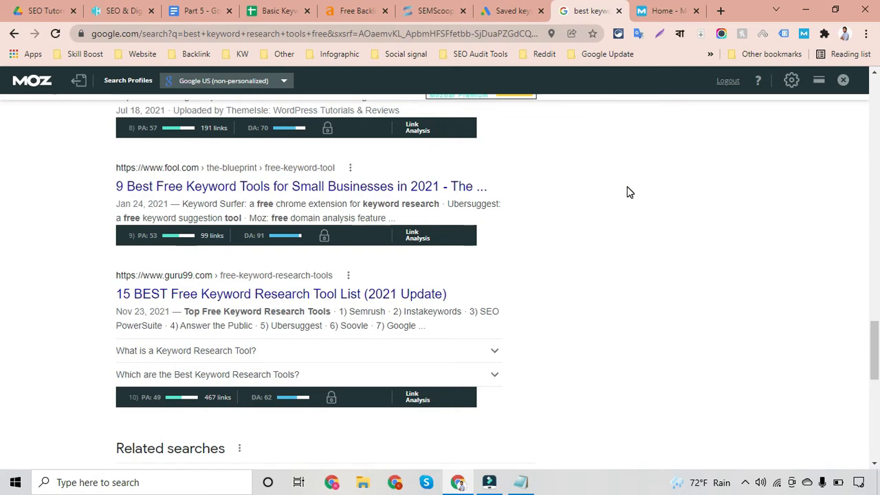
scroll(627, 192, up, 4)
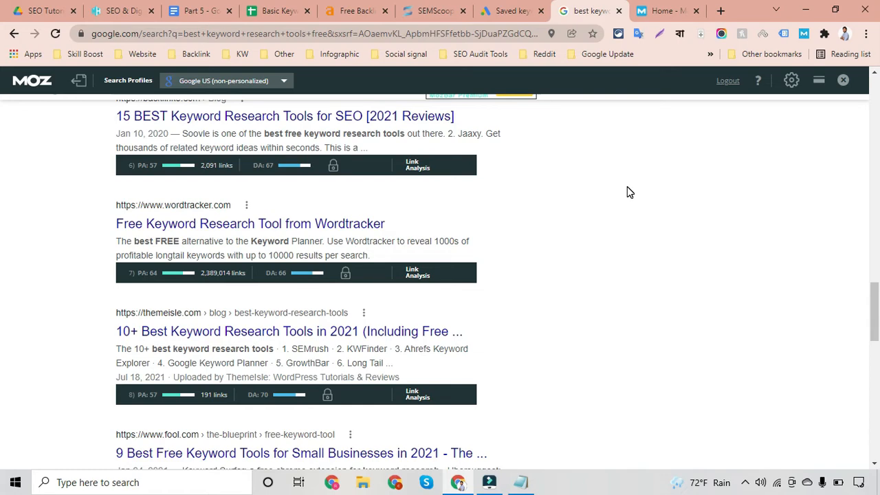
scroll(627, 192, up, 9)
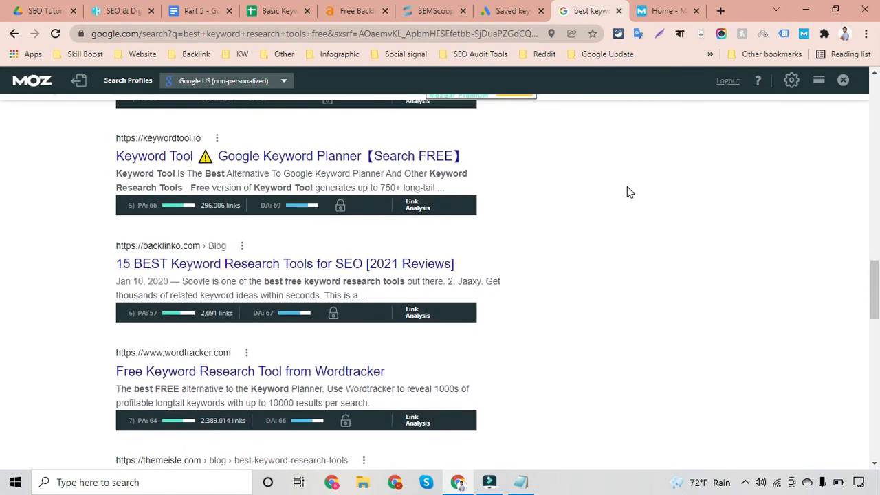
scroll(627, 193, up, 6)
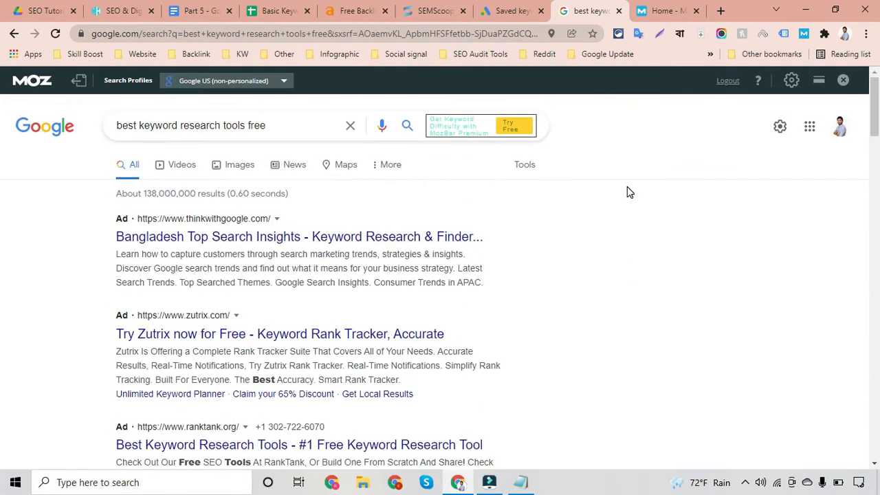
Return to the Basic Keyword Research sheet and review the PA, DA, Allintitle and Allinurl values in row 3
click(275, 10)
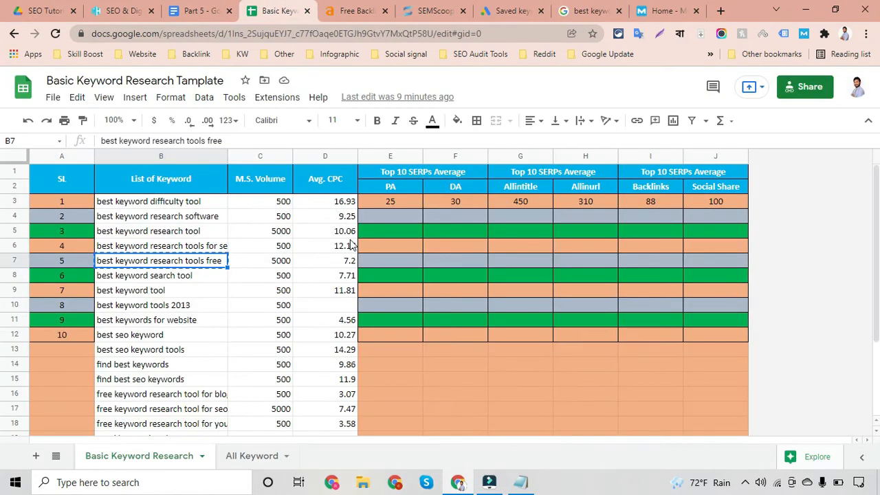
click(392, 202)
click(443, 202)
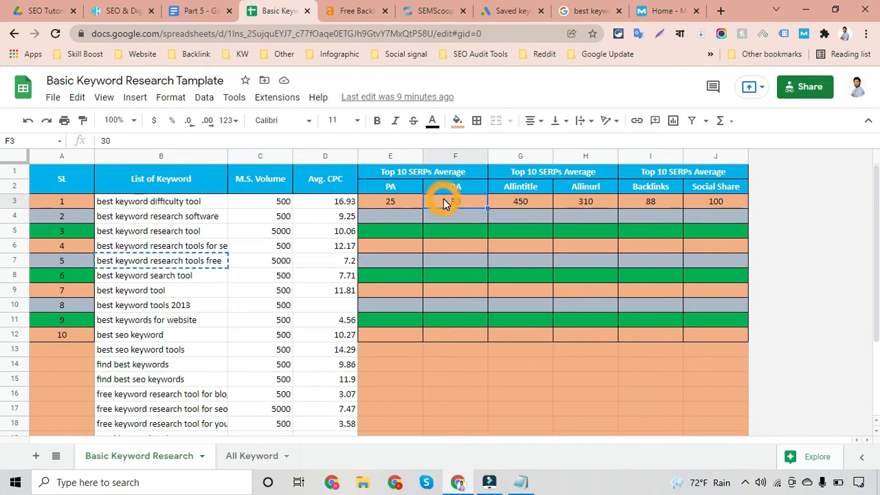
click(384, 200)
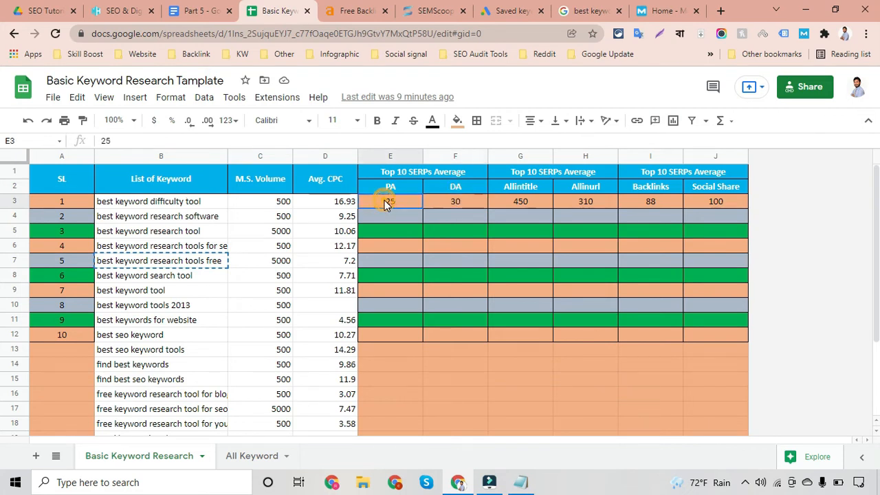
click(452, 199)
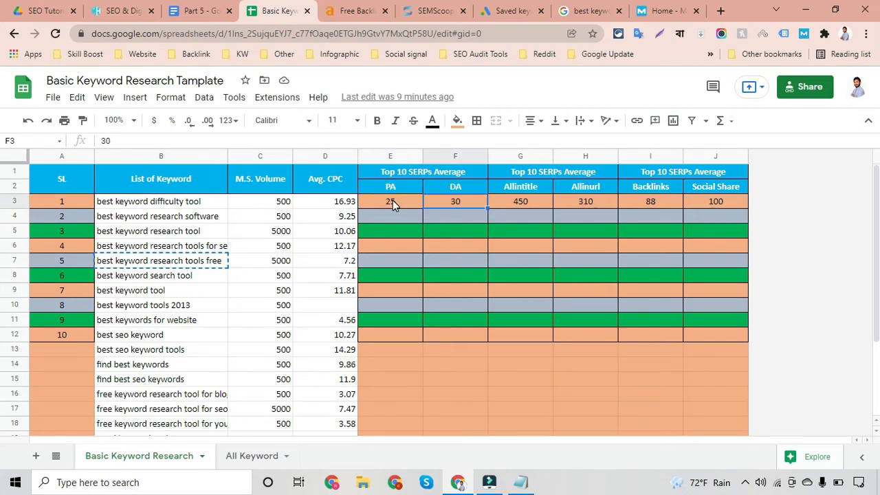
click(393, 200)
click(446, 204)
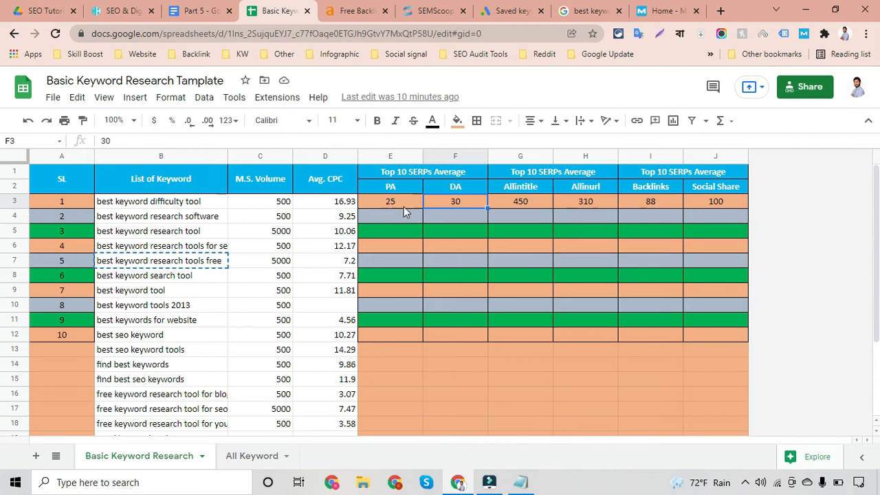
click(395, 200)
click(466, 199)
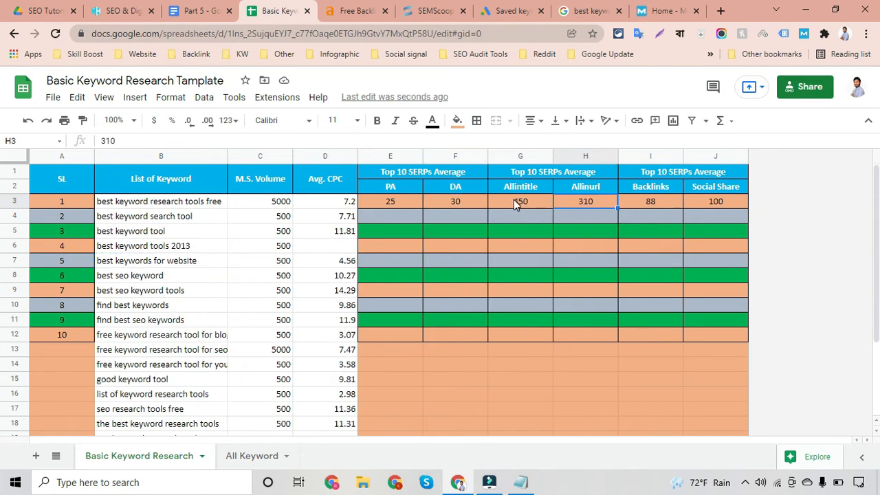
click(516, 203)
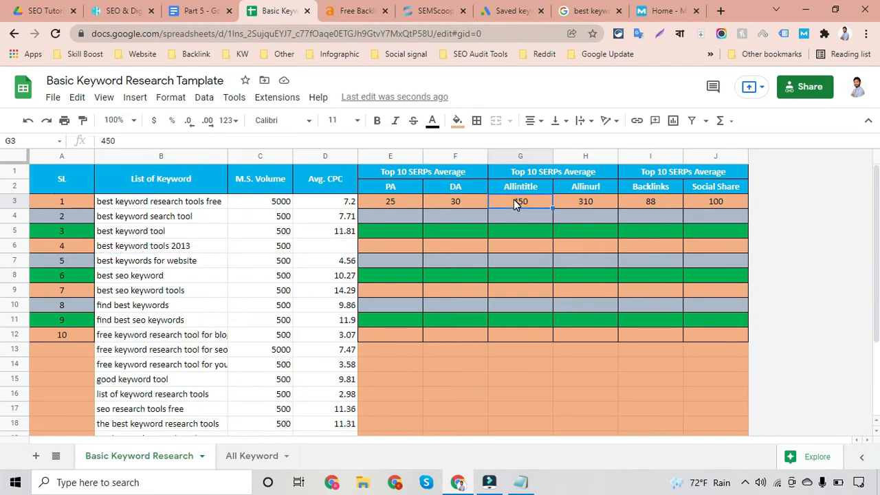
click(583, 203)
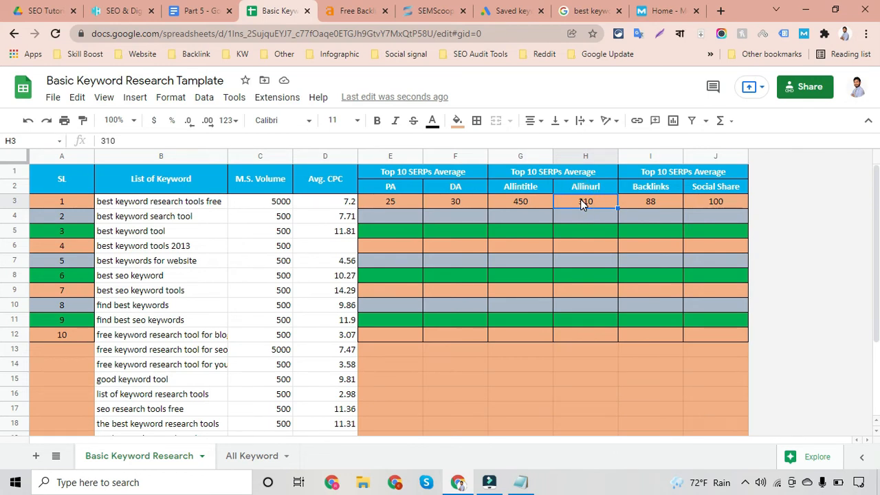
Copy the keyword from cell B3 and search Google in a new tab for "allintitle:best keyword research tools free"
click(213, 206)
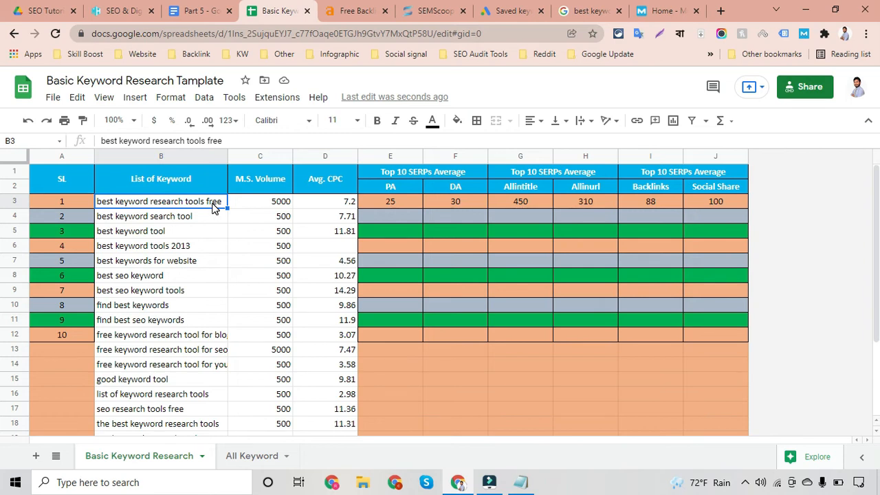
key(ctrl+c)
click(716, 11)
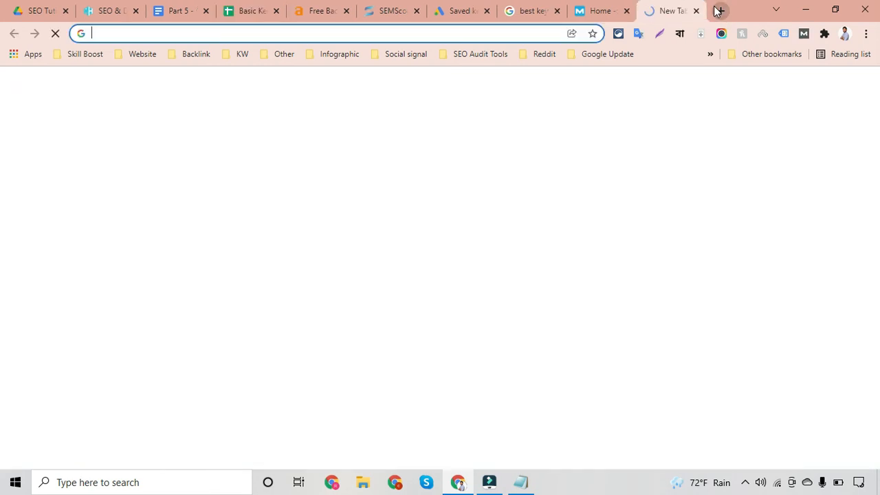
text(allin)
text(t)
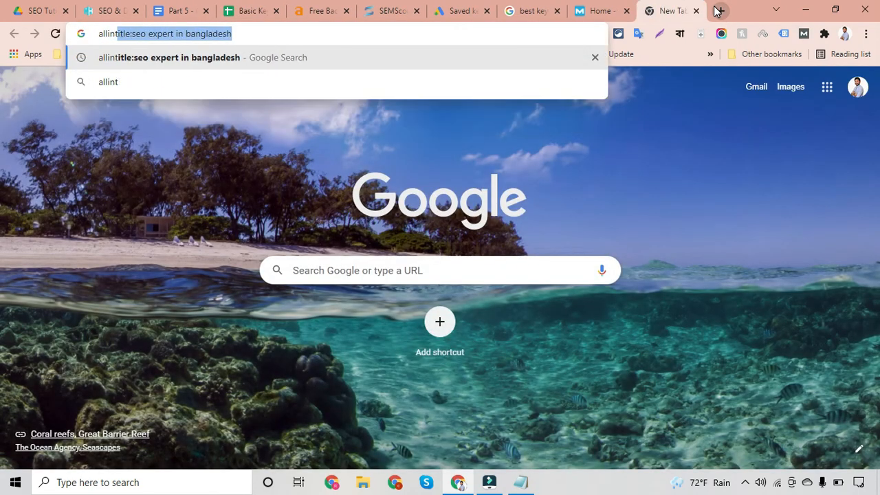
text(itle:)
key(ctrl+v)
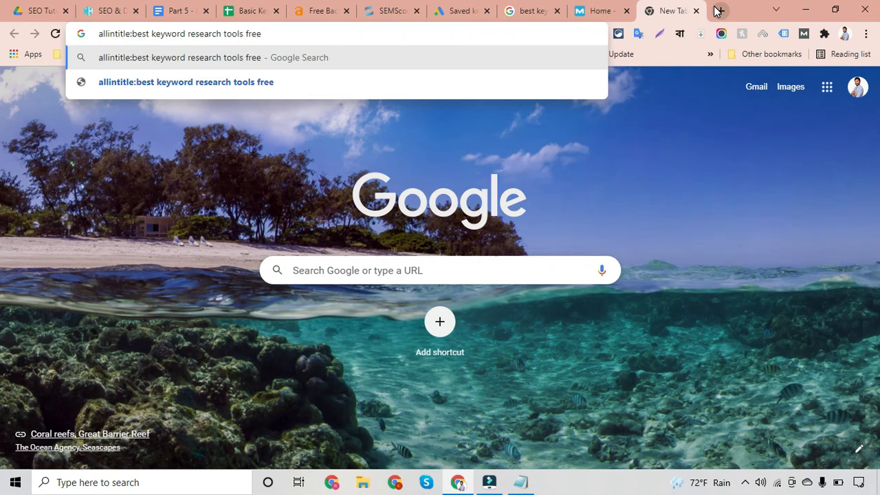
key(Return)
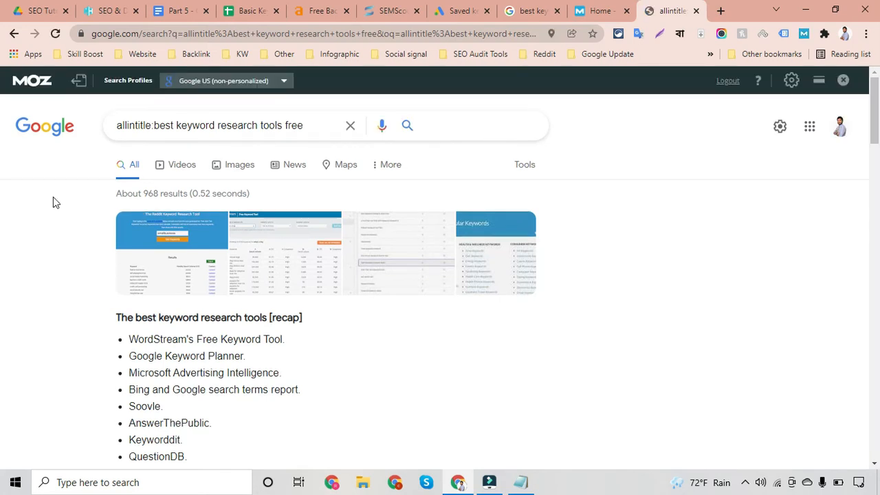
Check the result count of the allintitle search, close the MozBar toolbar and return to the Basic Keyword Research sheet
scroll(53, 196, down, 1)
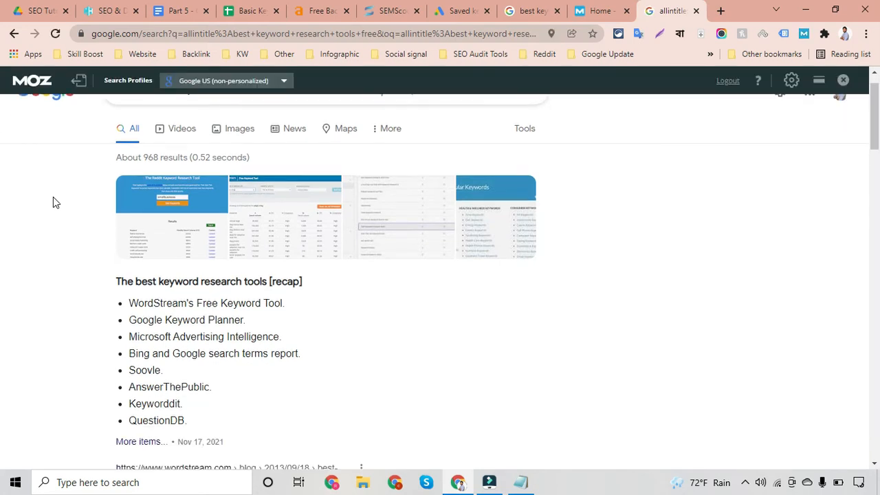
right_click(115, 156)
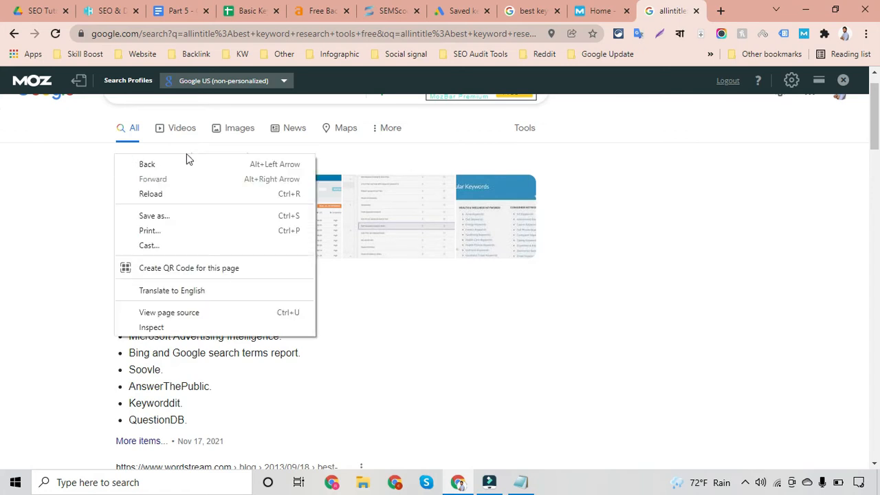
click(345, 148)
drag(282, 158, 110, 166)
click(72, 165)
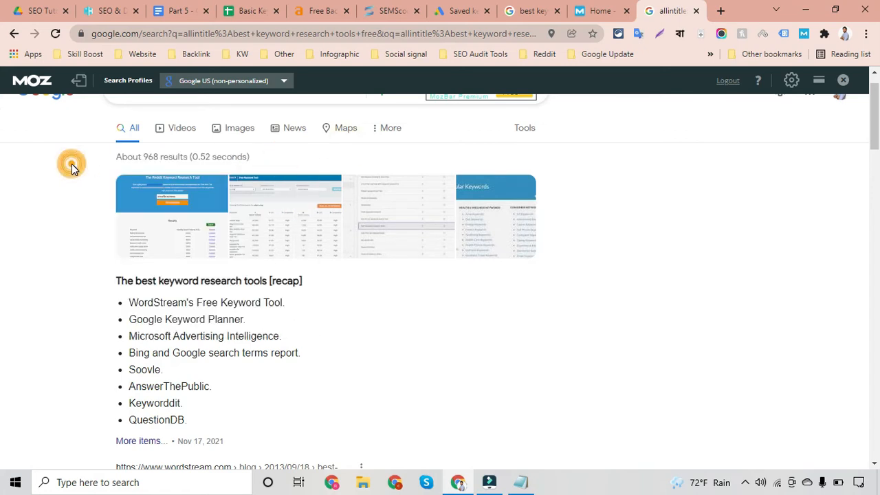
scroll(717, 134, up, 1)
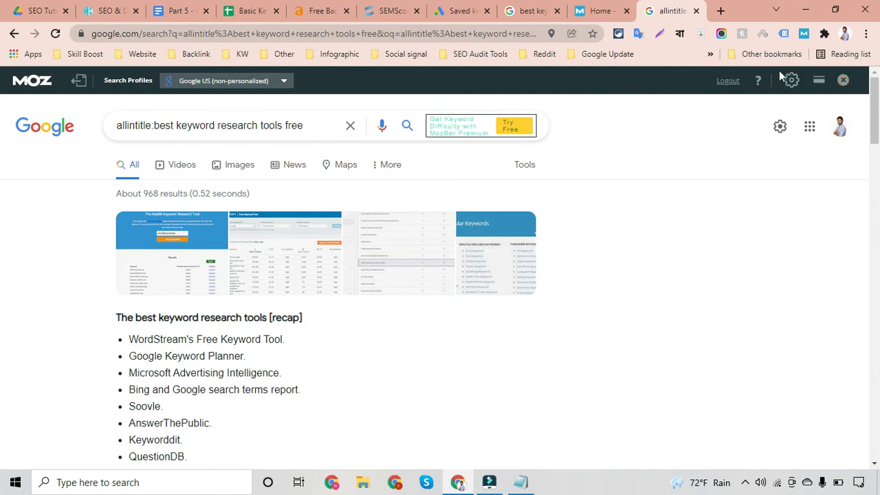
click(843, 80)
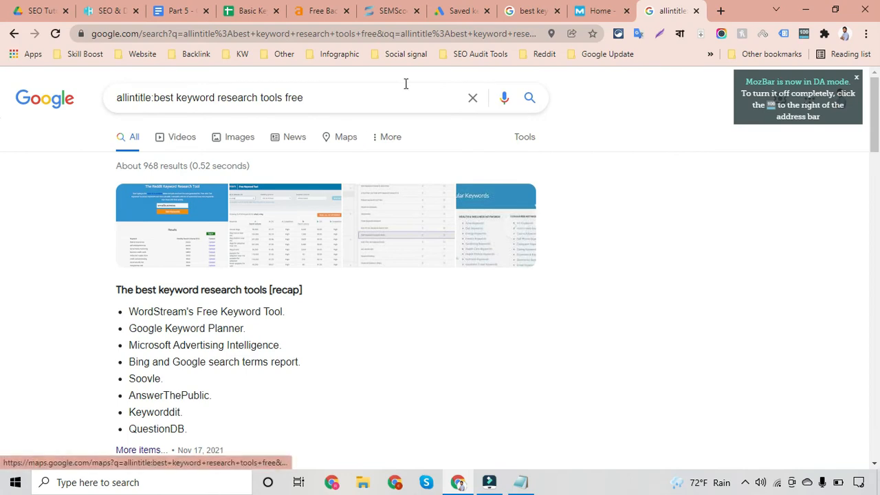
click(252, 11)
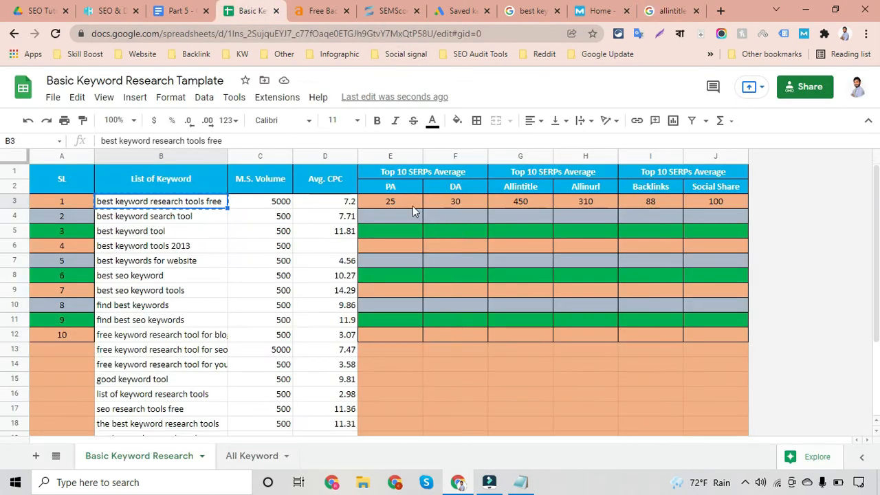
click(406, 203)
text(96)
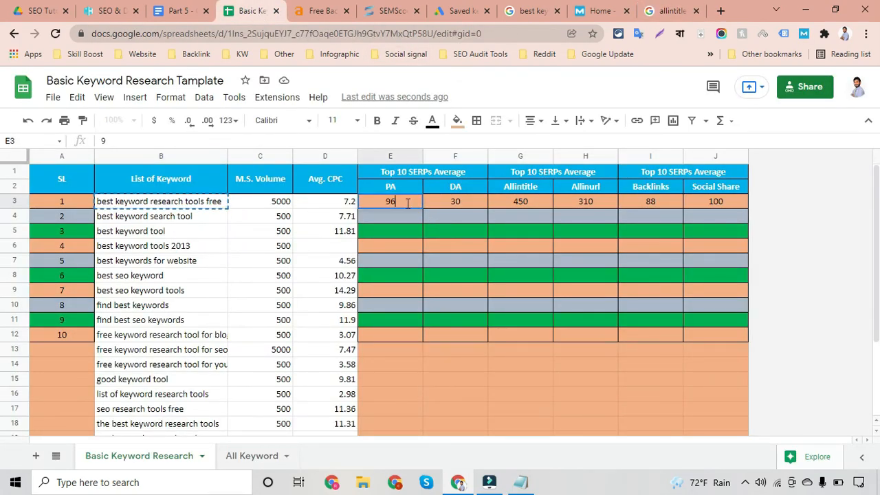
text(8)
click(441, 203)
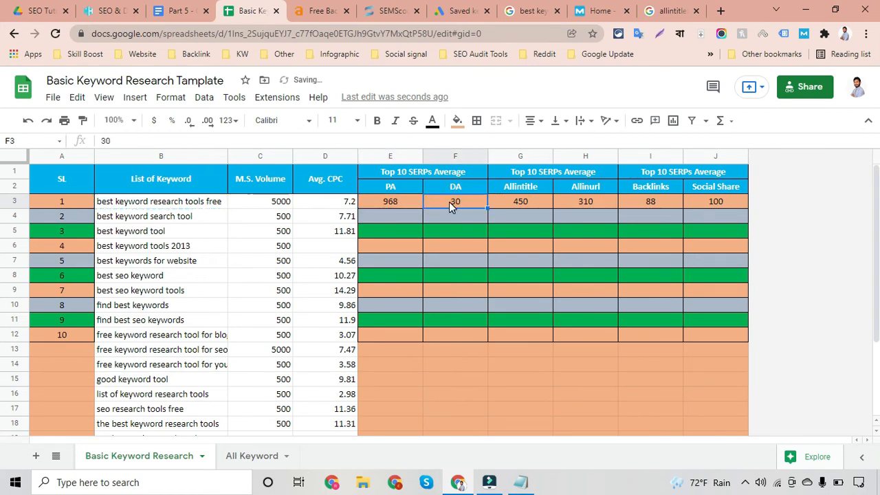
key(ctrl+z)
Set the Allintitle value for "best keyword research tools free" in cell G3 to 968
click(521, 202)
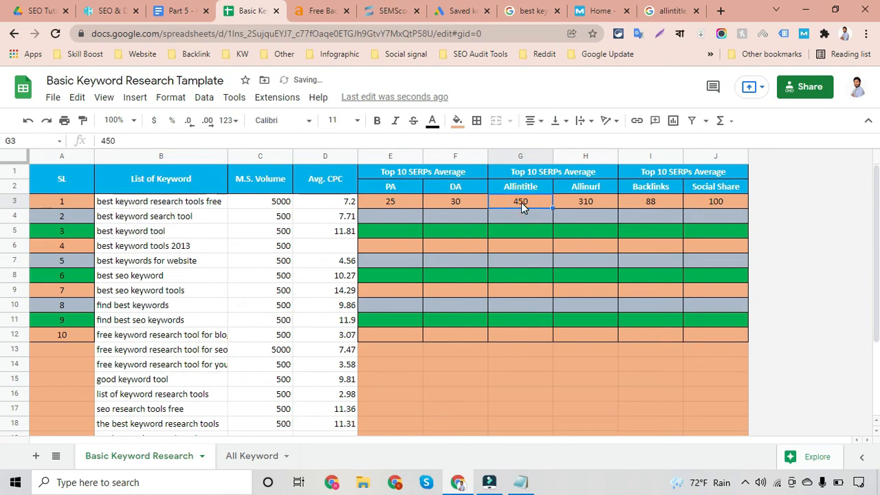
text(968)
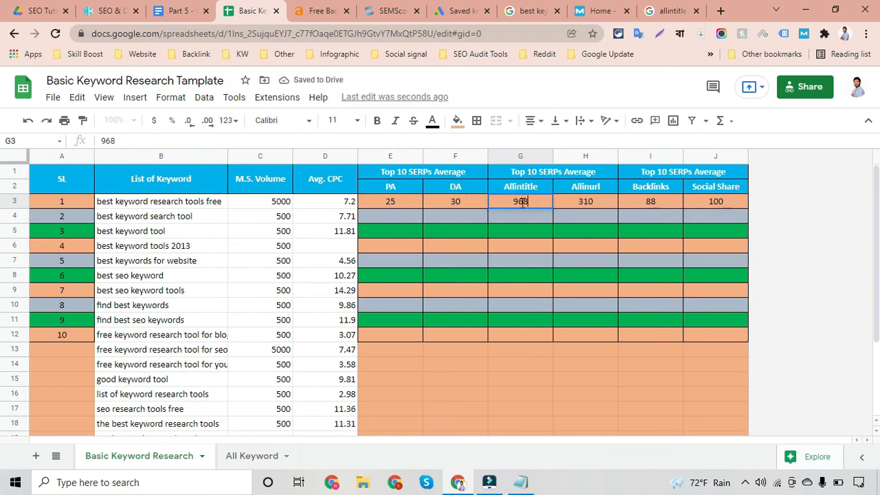
click(578, 205)
Change the Google search to "allinurl:best keyword research tools free", check its result count and return to the Basic Keyword Research sheet
click(662, 10)
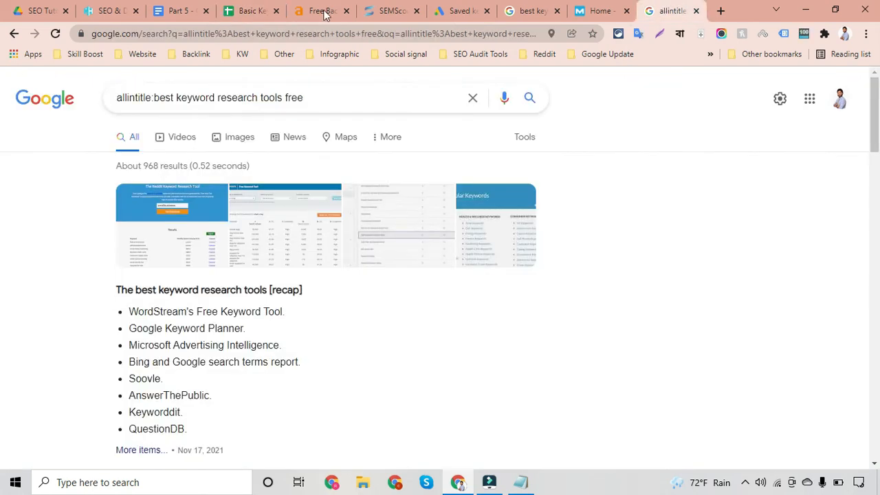
double_click(151, 98)
text(allin)
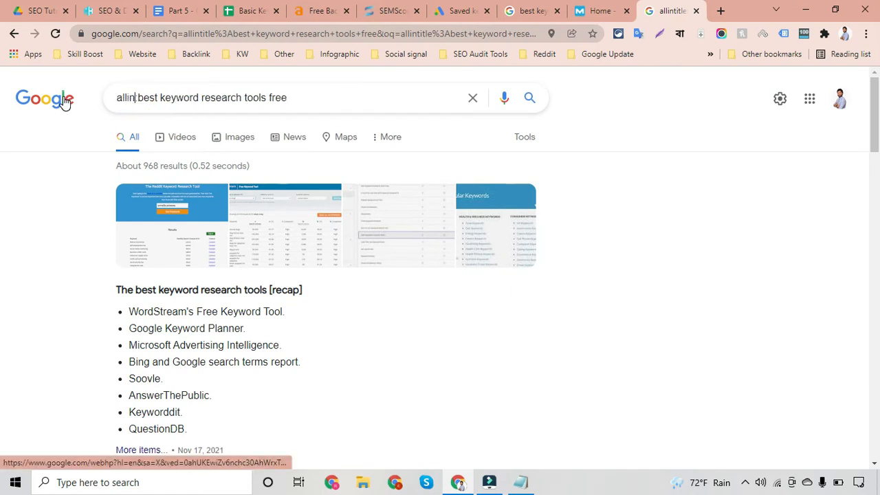
text(url:)
click(321, 101)
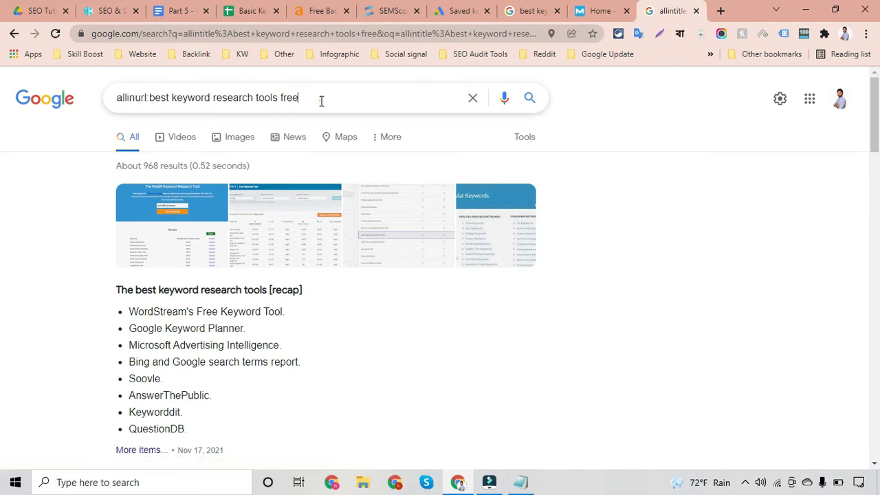
key(Return)
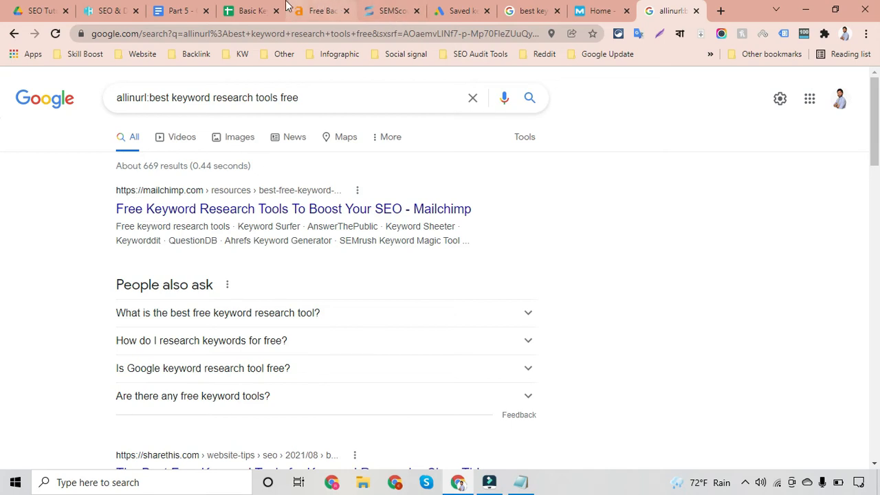
click(253, 11)
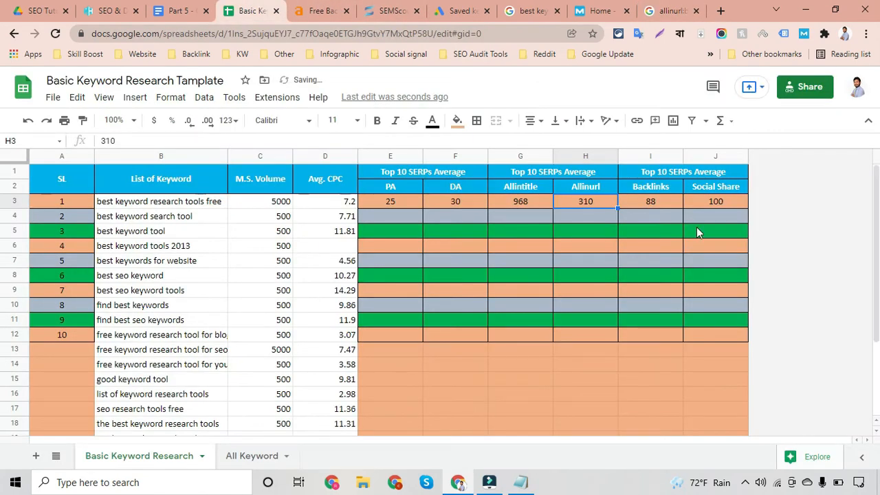
click(646, 201)
text(669)
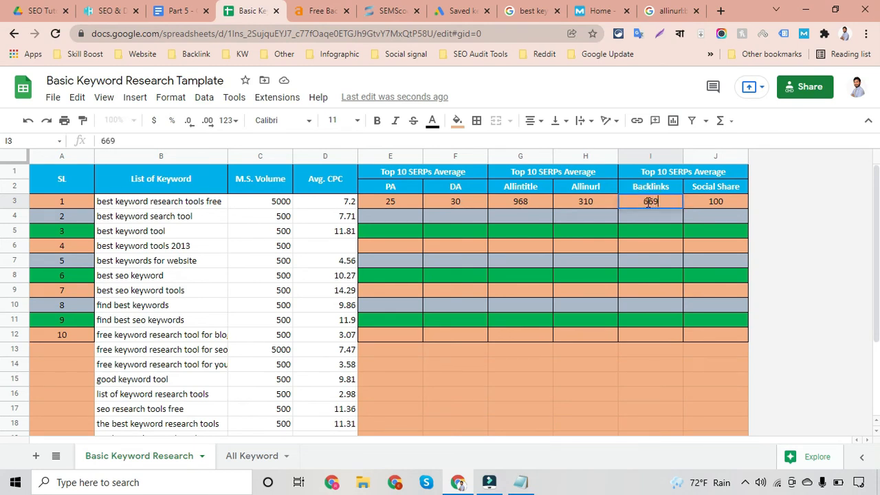
click(564, 212)
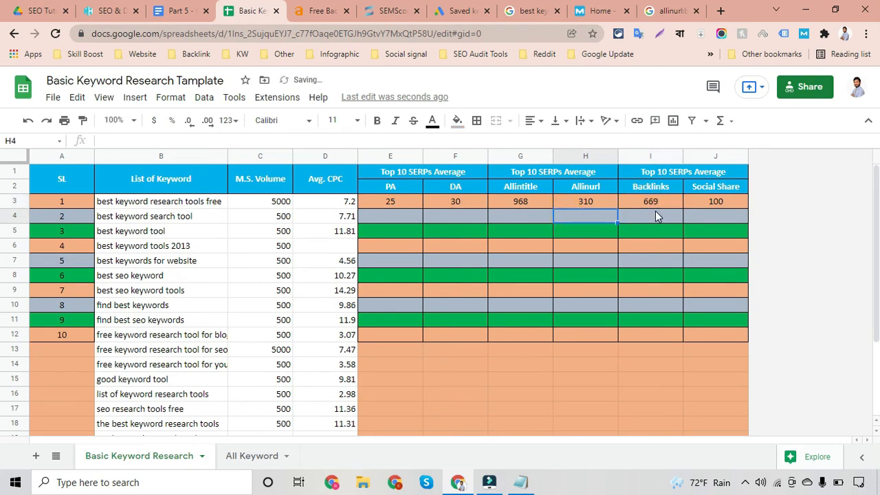
click(657, 203)
key(ctrl+z)
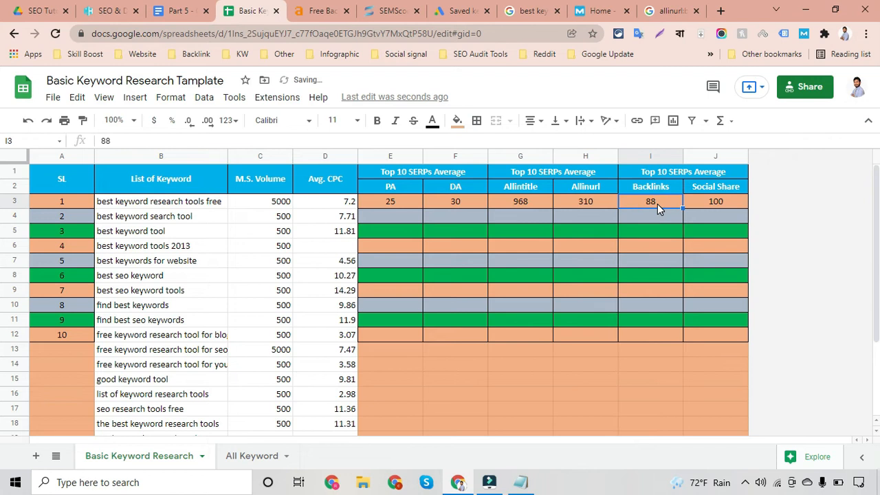
Set the Allinurl value for "best keyword research tools free" in cell H3 to 669
click(572, 203)
text(669)
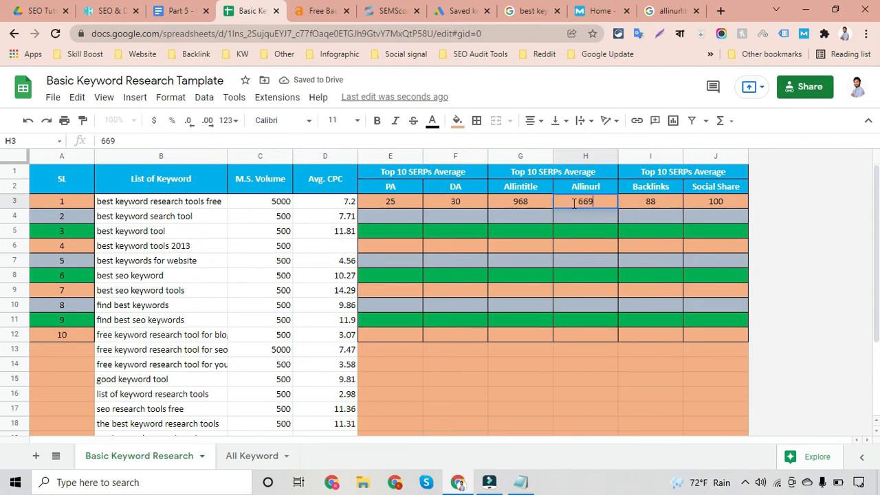
key(Return)
Review the Allintitle, Allinurl, Backlinks and Social Share values in row 3
click(527, 202)
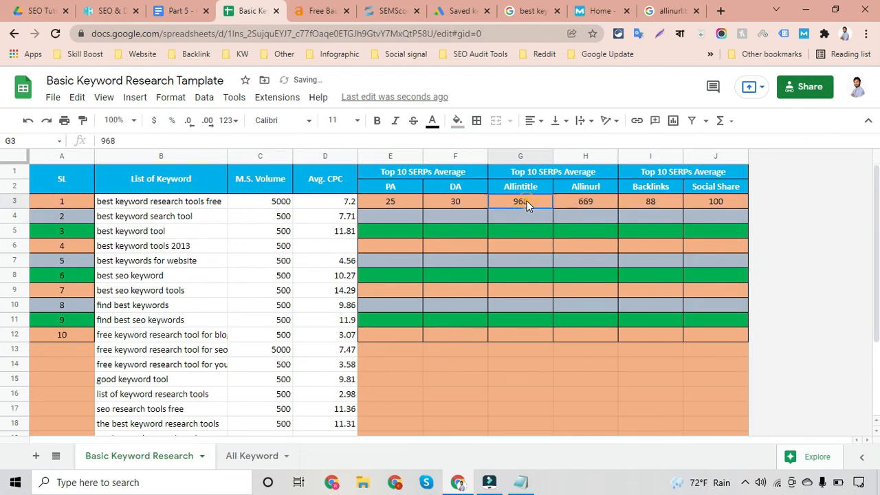
click(575, 203)
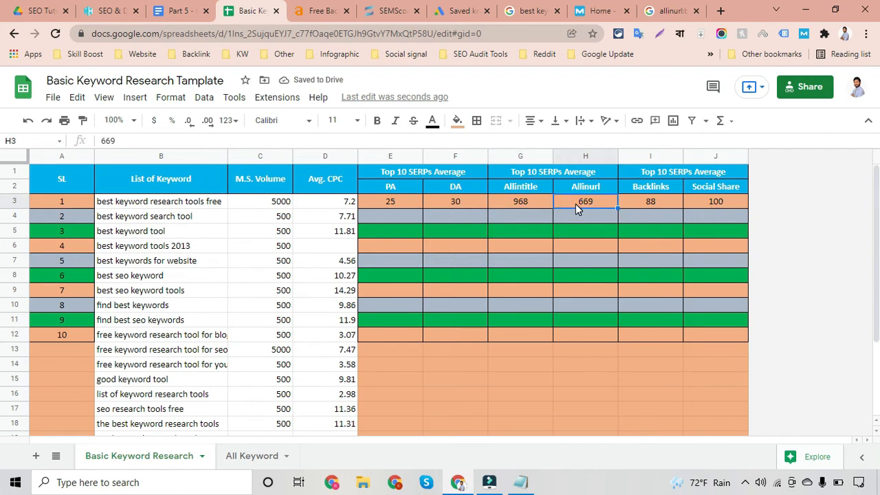
click(516, 216)
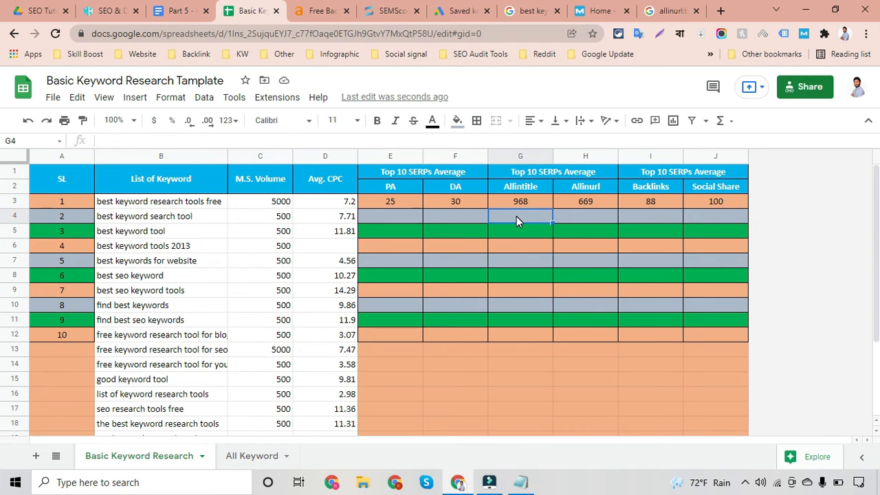
click(515, 206)
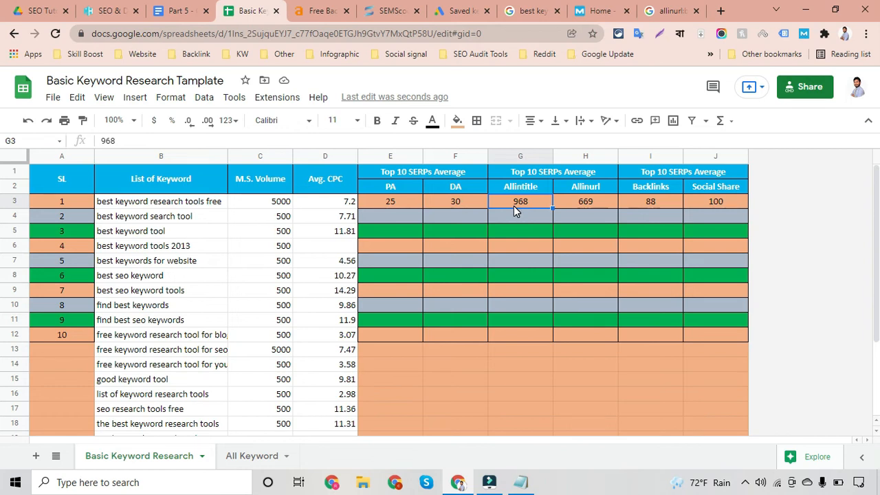
click(650, 202)
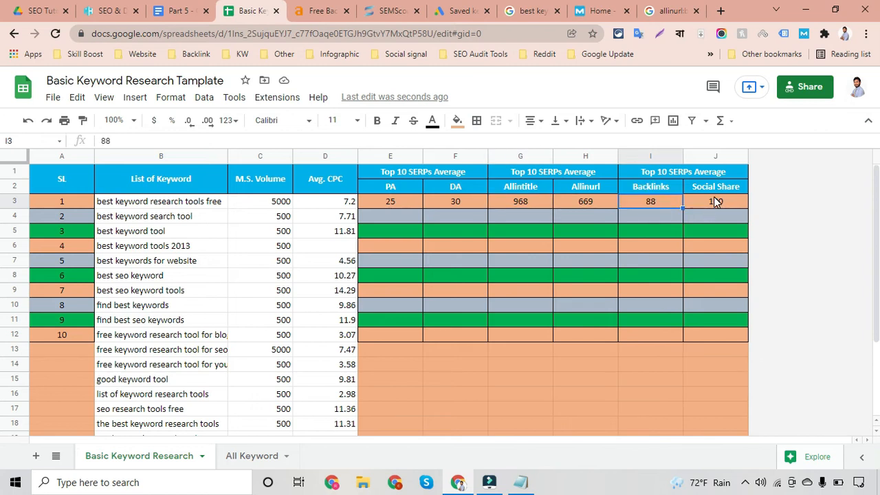
click(715, 201)
click(646, 201)
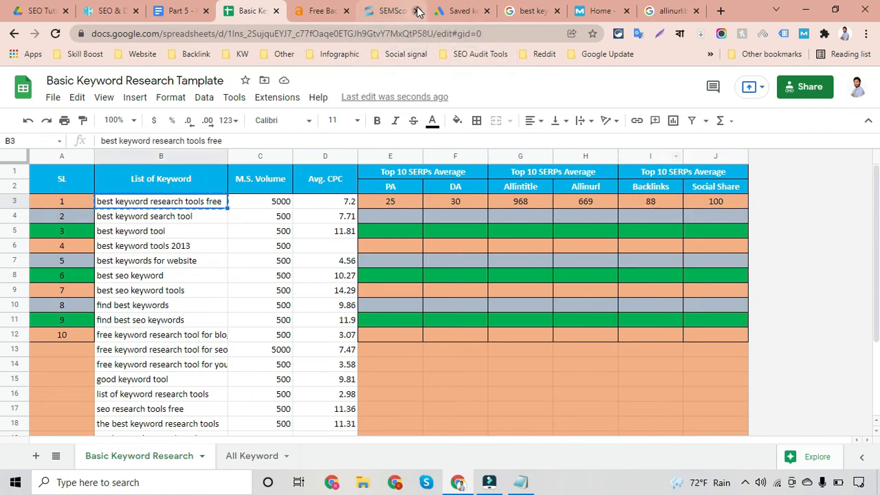
Close the SEMScoop, saved keywords, Moz home and both Google search pages, keeping the sheet and the Ahrefs Backlink Checker open
click(417, 11)
click(417, 11)
click(417, 11)
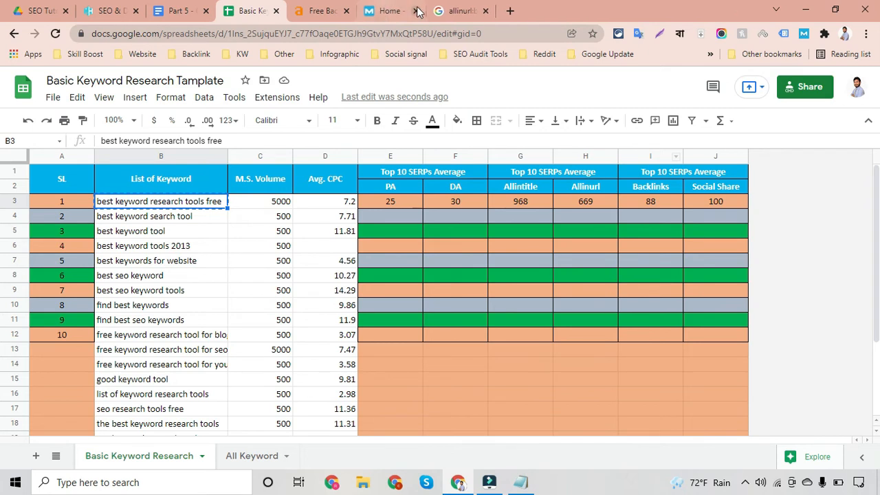
click(416, 11)
click(416, 11)
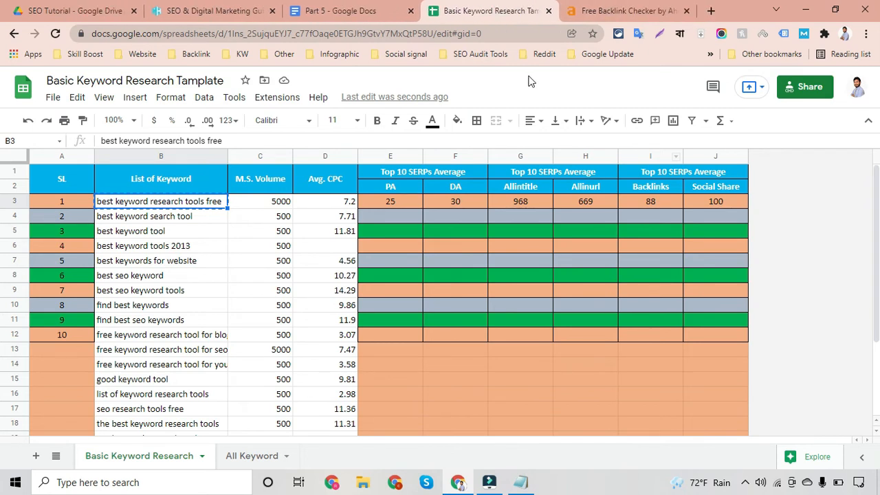
Examine the Backlinks and Social Share columns and their values for the first keyword
click(672, 190)
click(709, 191)
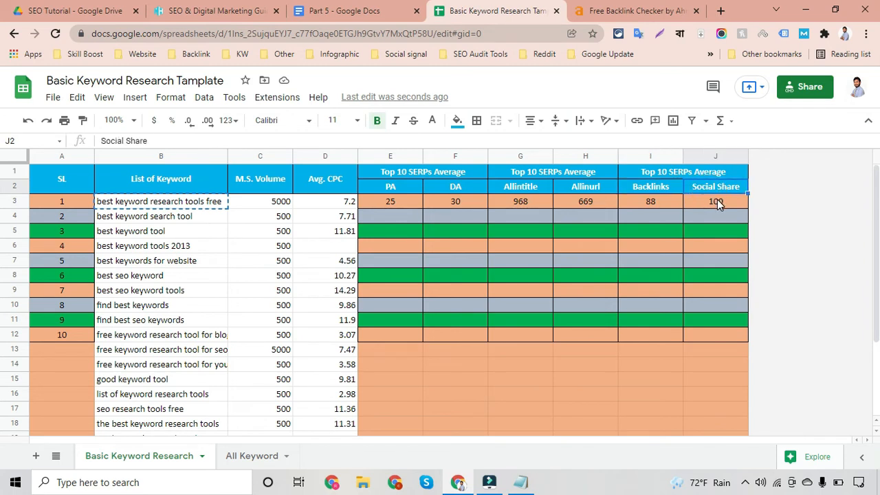
click(717, 202)
click(651, 204)
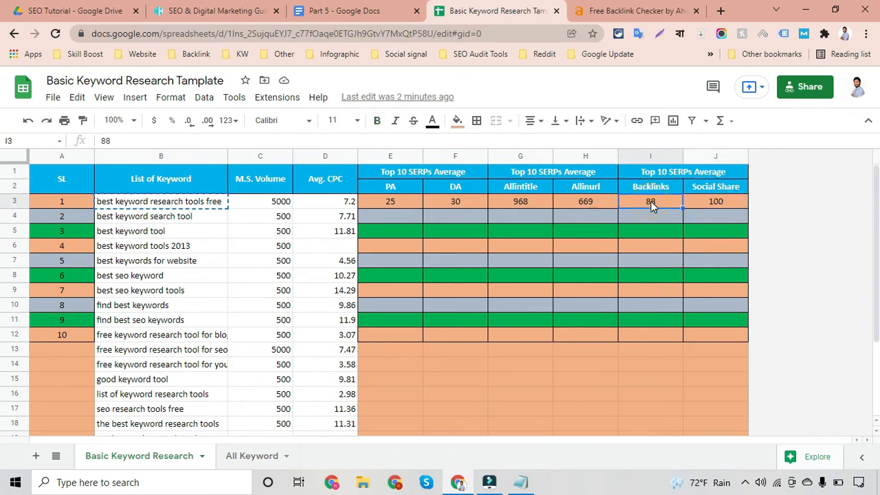
click(668, 217)
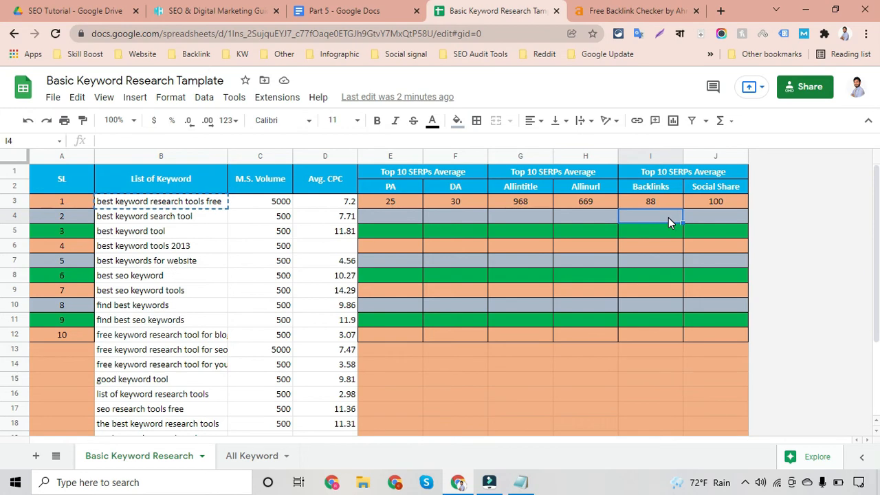
Look at the URL field of the Ahrefs Backlink Checker, then return to the Basic Keyword Research sheet
click(607, 7)
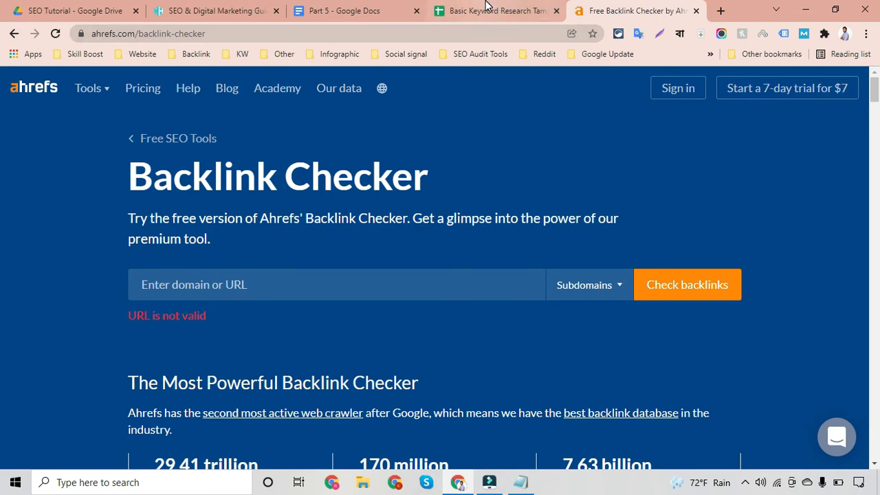
click(239, 284)
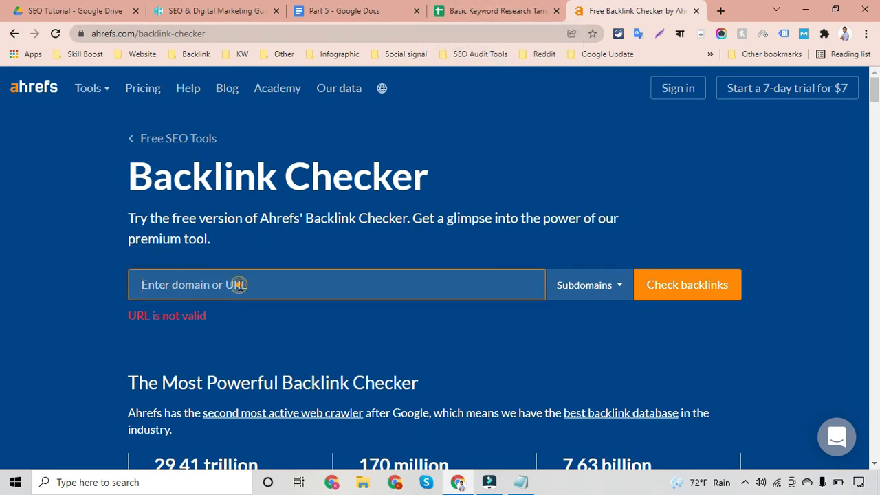
click(344, 320)
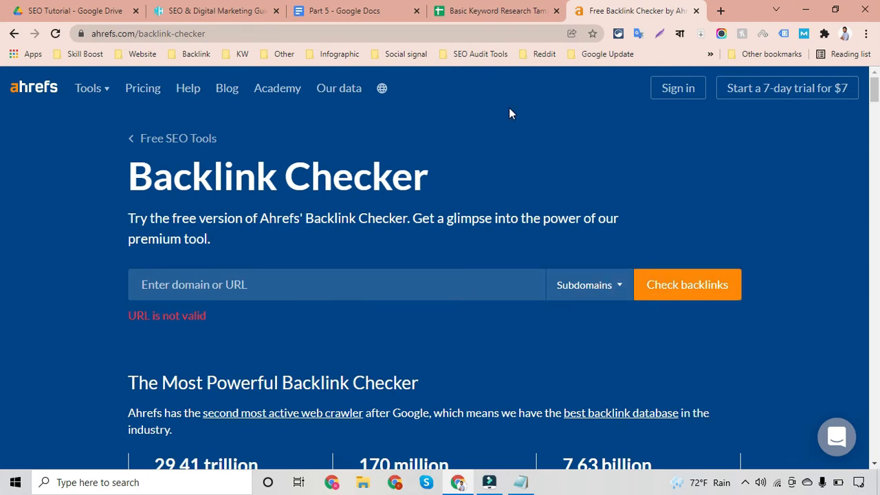
click(477, 8)
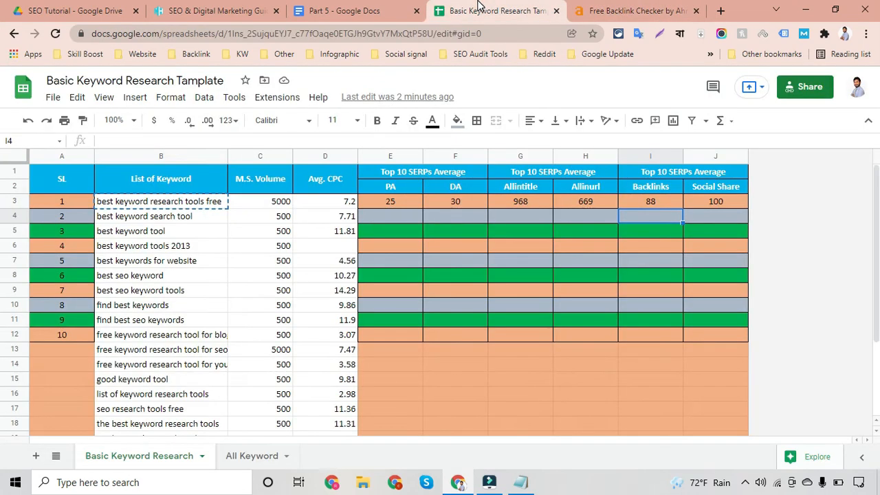
Search Google in a new tab for the keyword in cell B3, "best keyword research tools free"
click(201, 208)
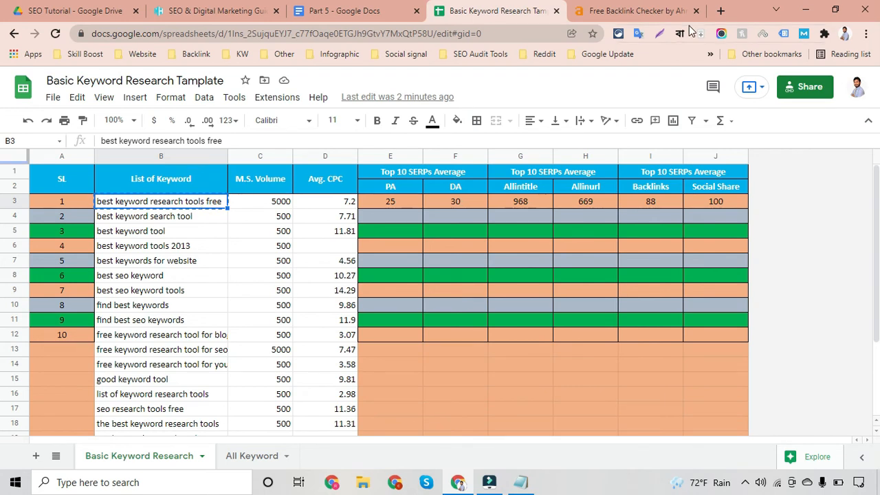
click(720, 10)
text(best keyword research tools free)
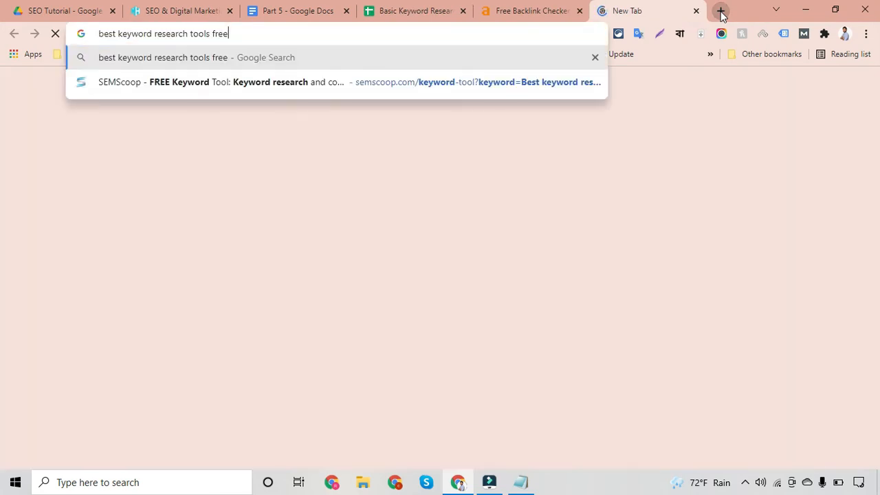
key(Return)
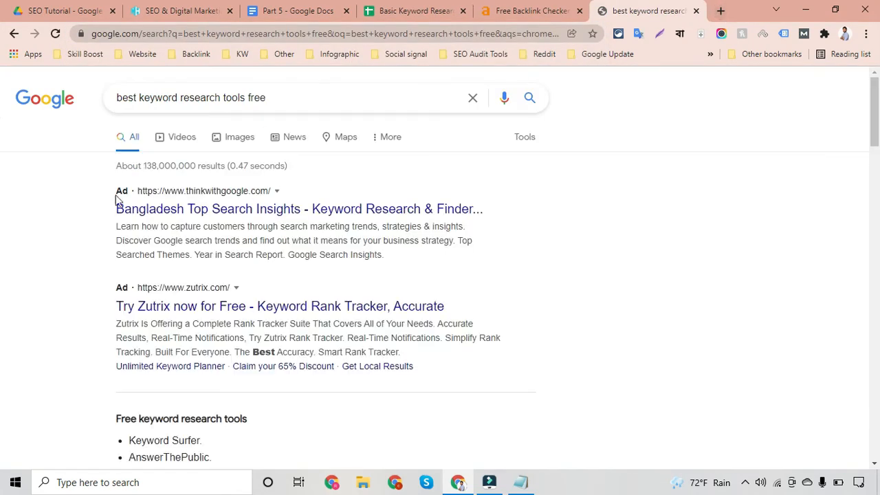
Open the Mailchimp result "Free Keyword Research Tools To Boost Your SEO" and copy its page URL
scroll(71, 289, down, 5)
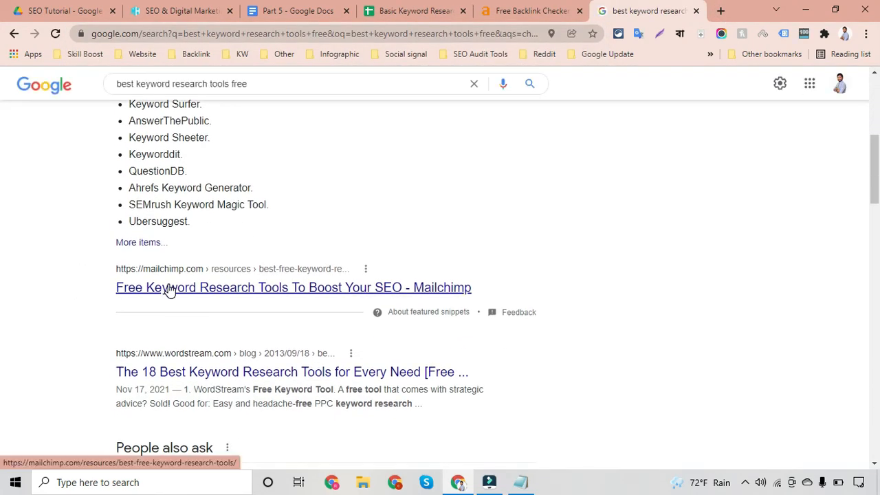
click(169, 288)
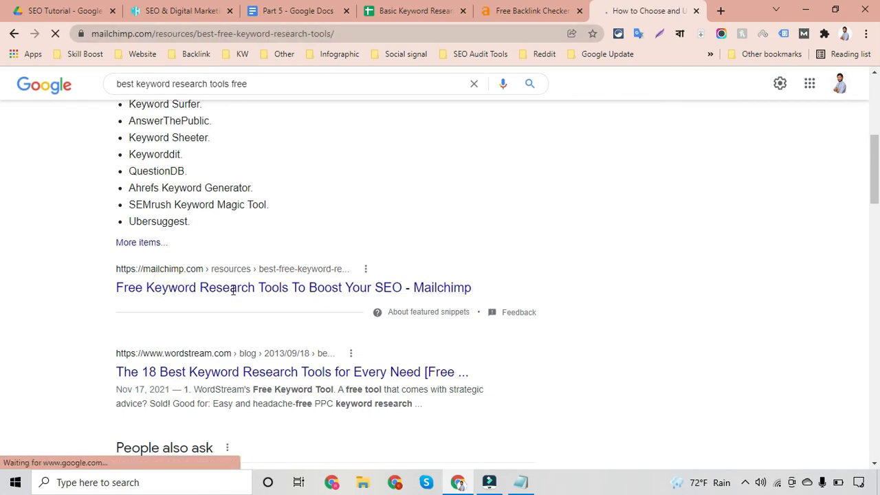
click(335, 33)
key(ctrl+c)
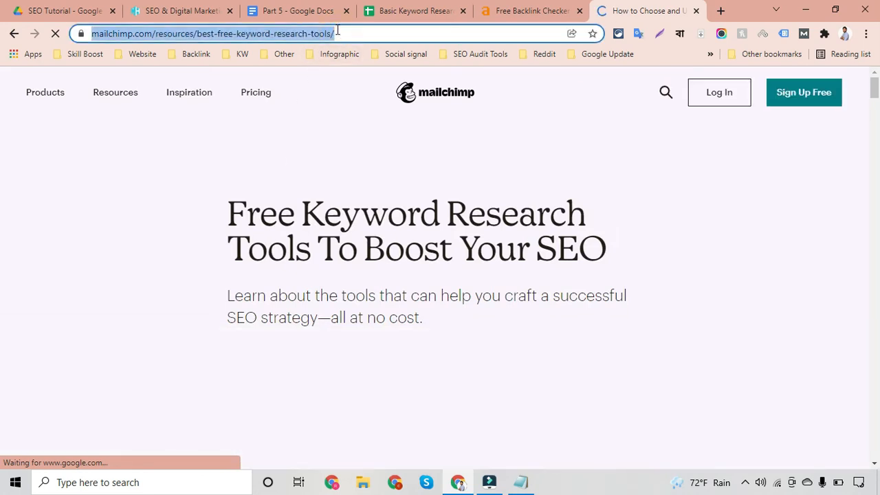
Check the copied Mailchimp URL in the Ahrefs Backlink Checker, completing the robot check, and highlight its Backlinks count
click(522, 8)
click(310, 283)
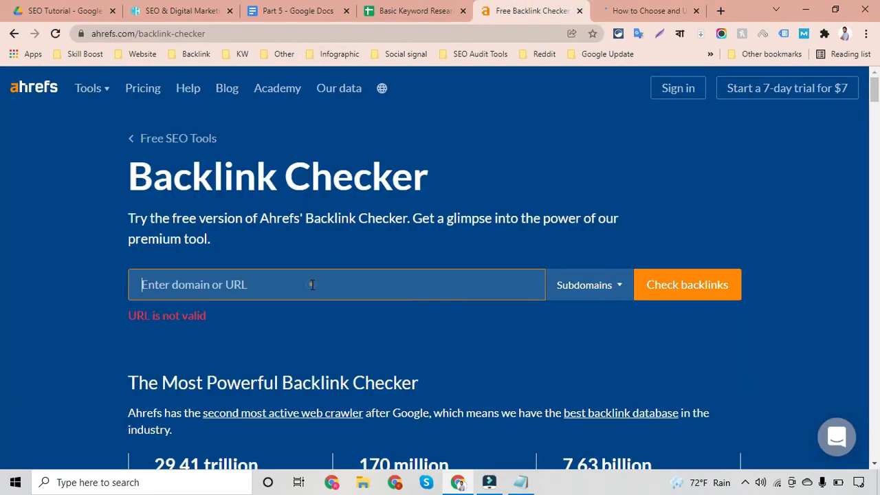
key(ctrl+v)
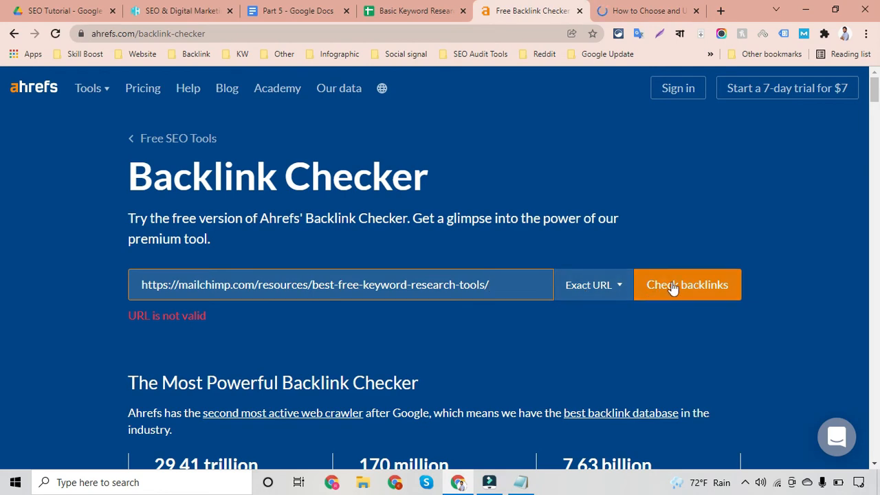
click(672, 287)
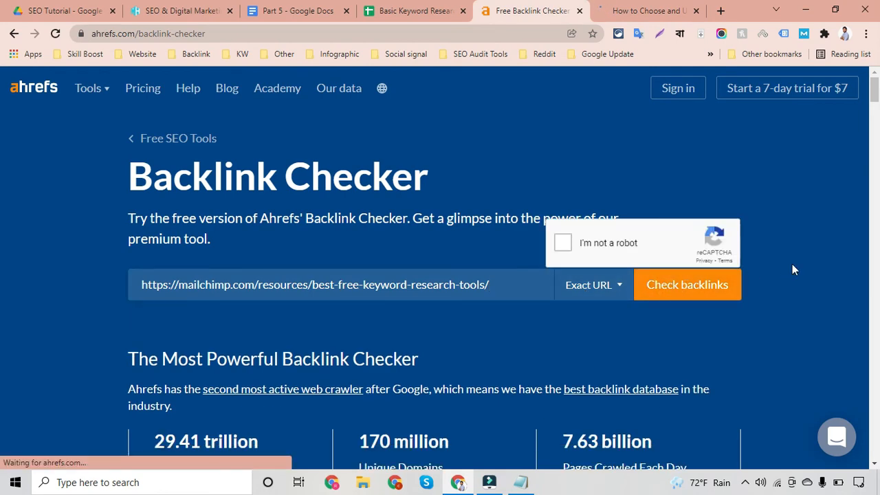
click(563, 244)
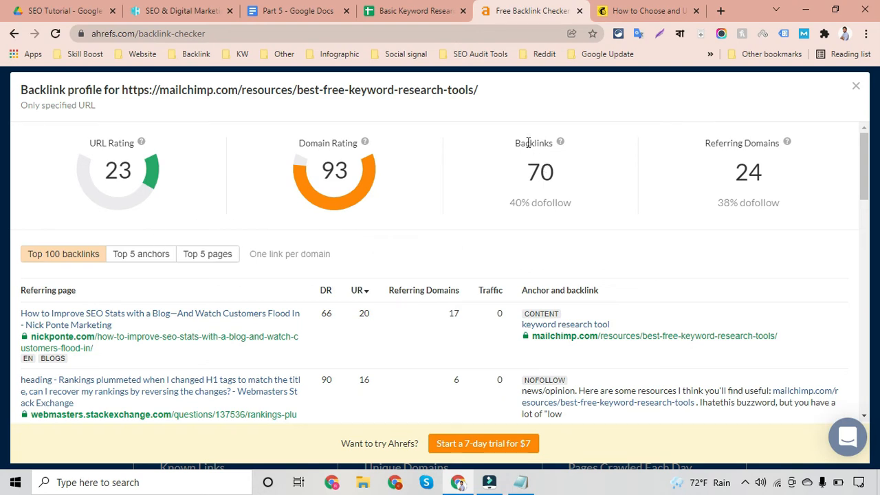
double_click(533, 171)
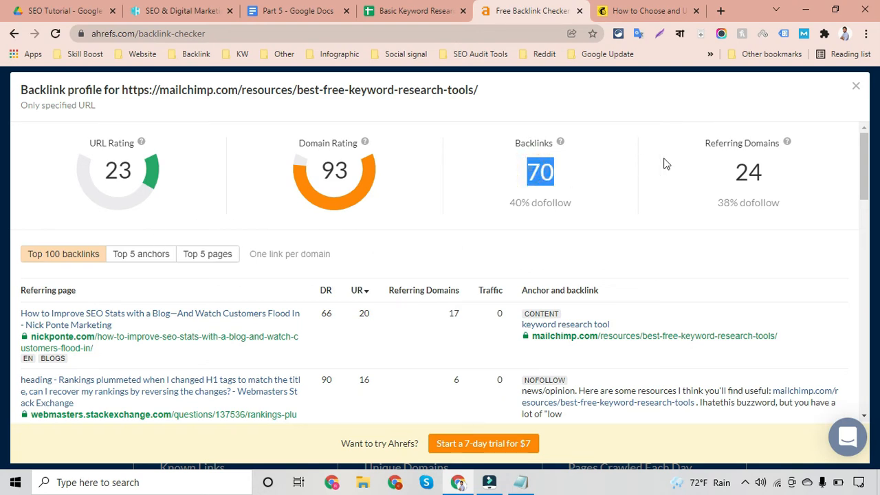
Highlight the Mailchimp page's Referring Domains count and look through its list of top backlinks
drag(734, 171, 770, 177)
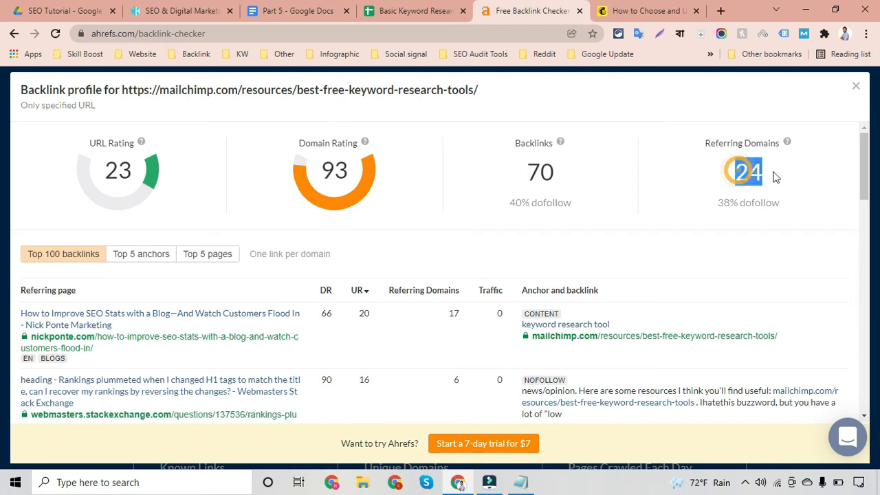
click(657, 216)
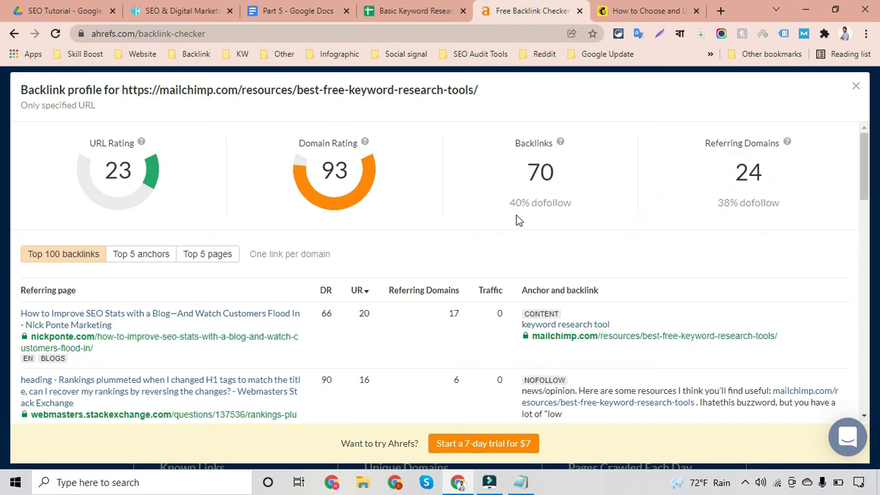
scroll(588, 217, down, 10)
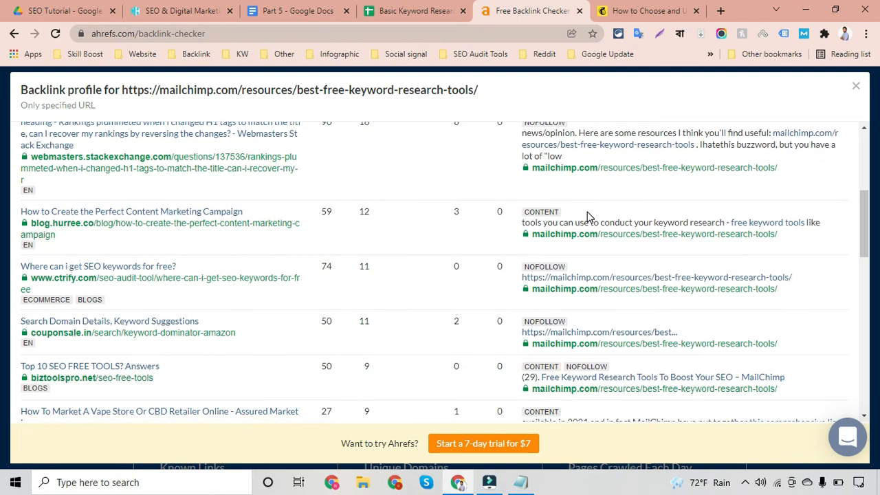
scroll(588, 217, down, 4)
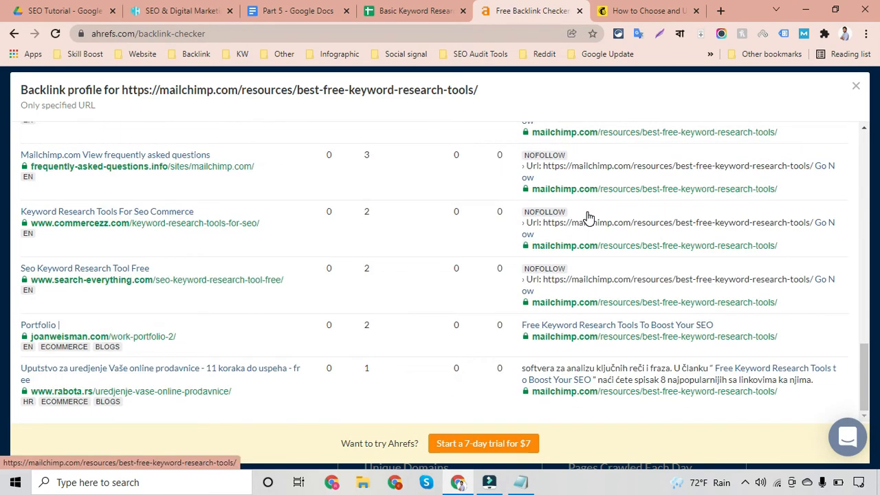
scroll(587, 217, up, 14)
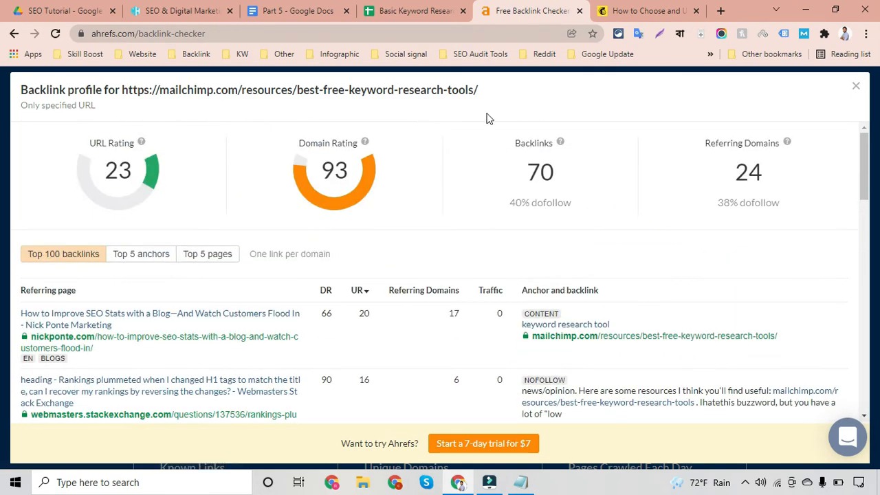
In the Basic Keyword Research sheet, set the Backlinks value of "best keyword research tools free" in cell I3 to 70
click(412, 11)
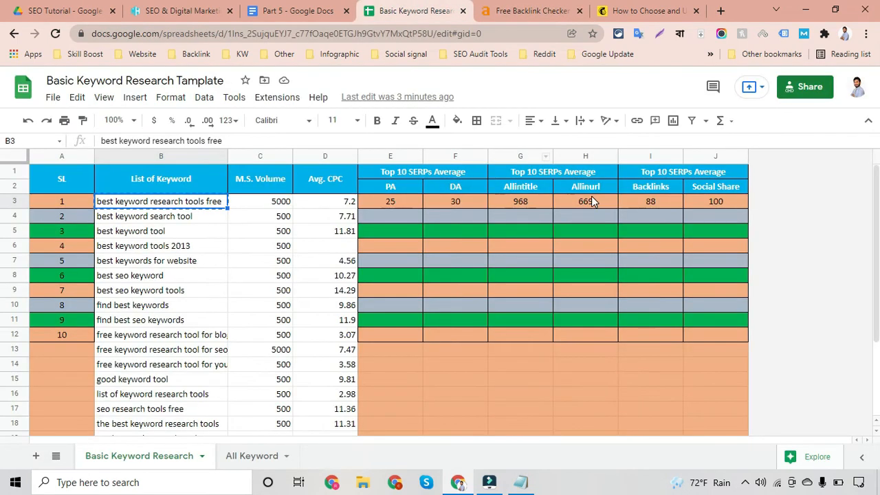
click(658, 205)
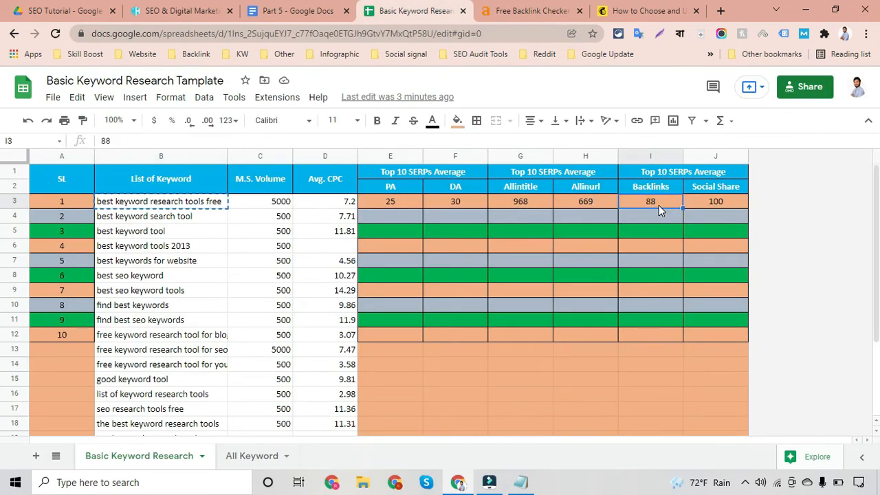
text(70)
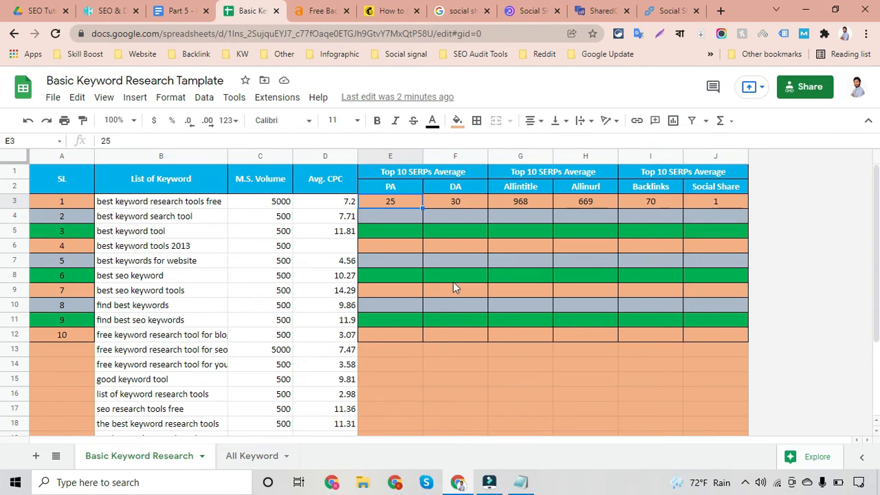
click(661, 204)
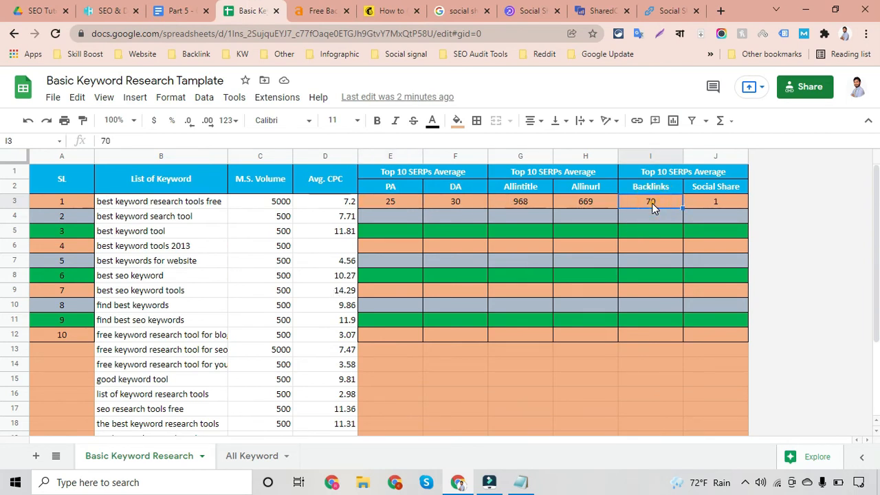
click(625, 220)
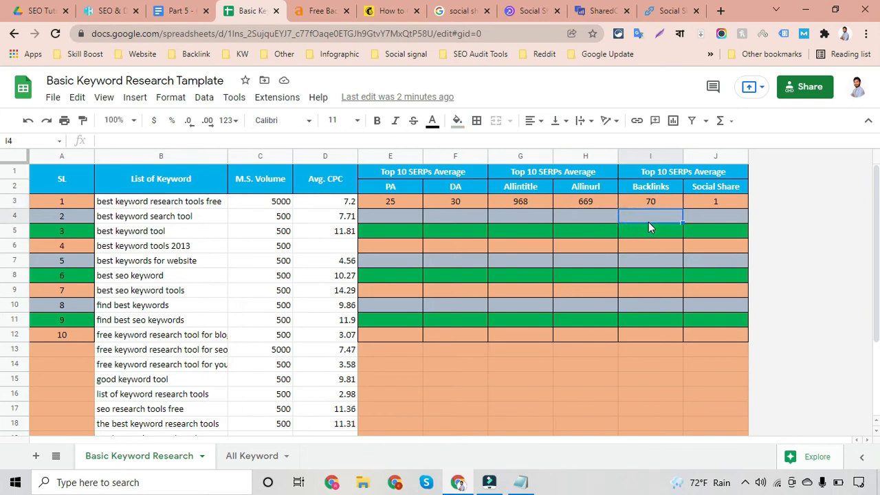
click(645, 233)
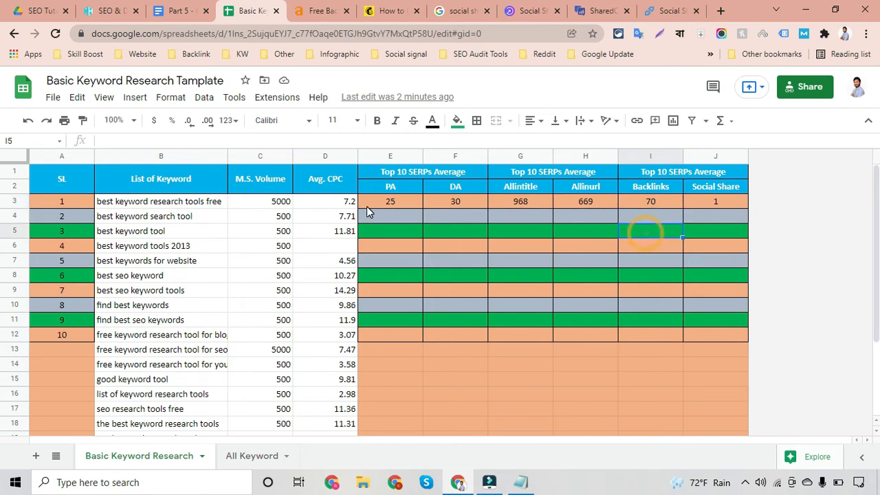
Return to the Google results for "best keyword research tools free" and copy the link address of SEMrush's "12 Best Free Keyword Research Tools"
click(195, 204)
click(391, 11)
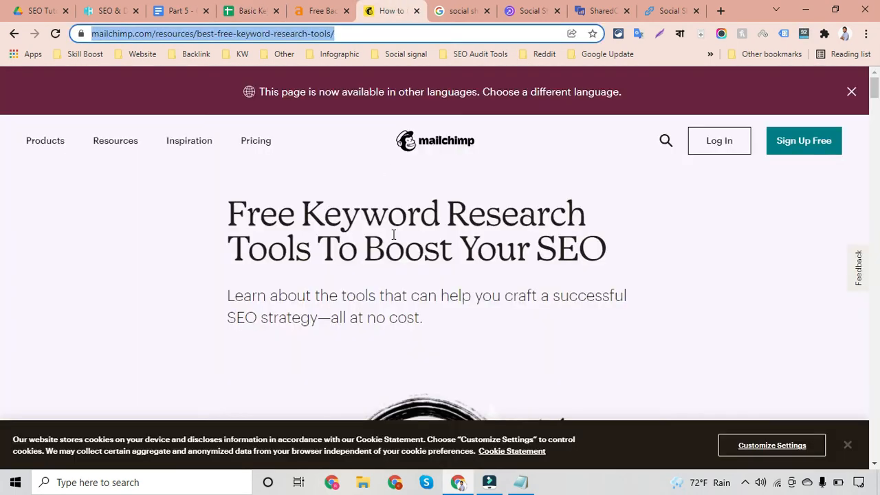
click(14, 32)
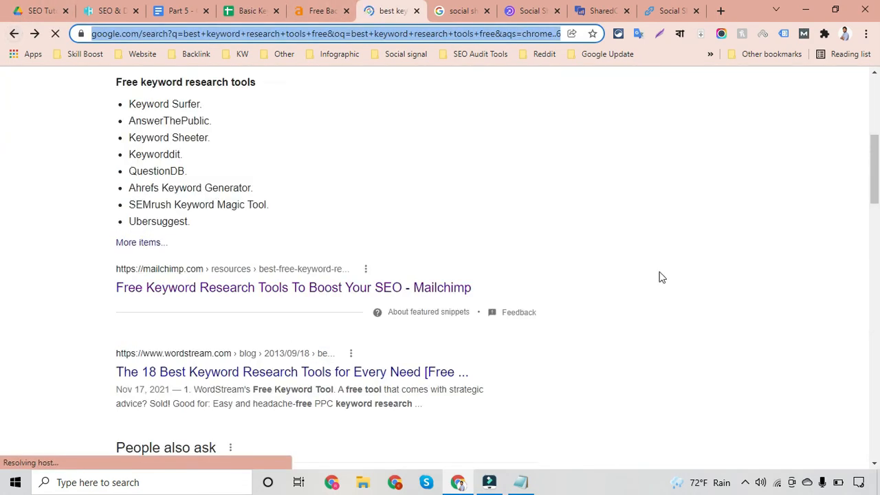
click(661, 277)
scroll(661, 277, down, 4)
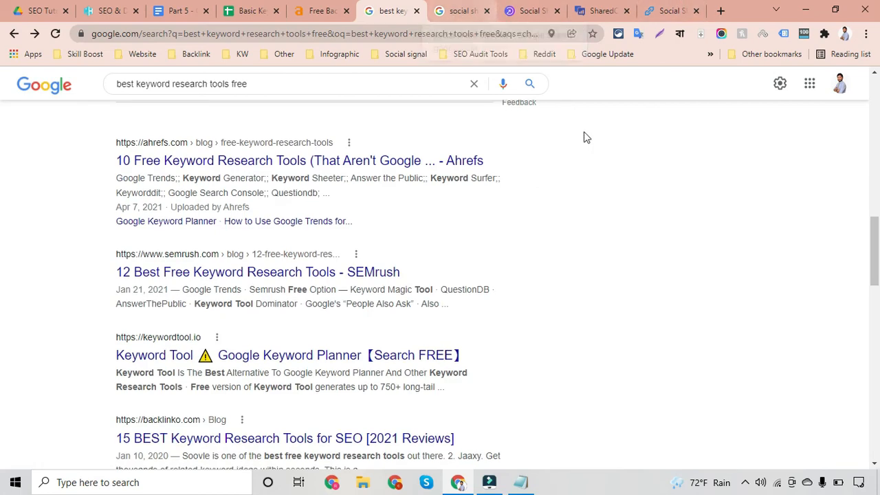
scroll(617, 281, down, 1)
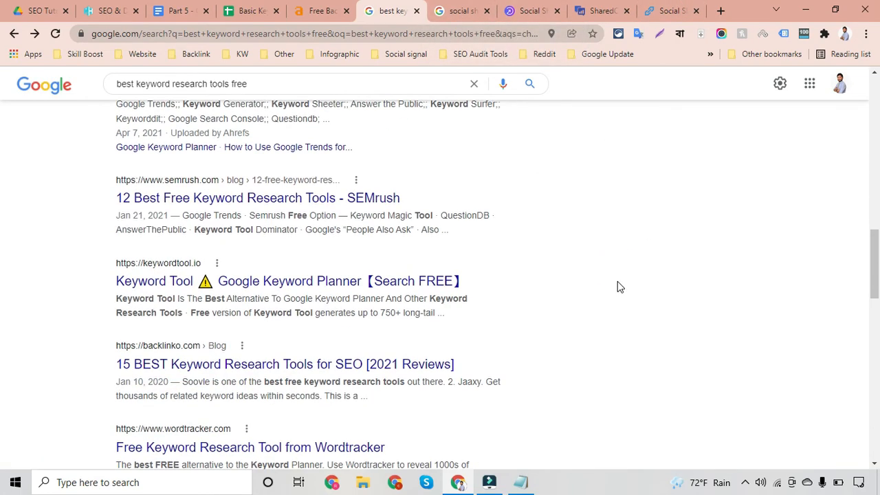
right_click(201, 204)
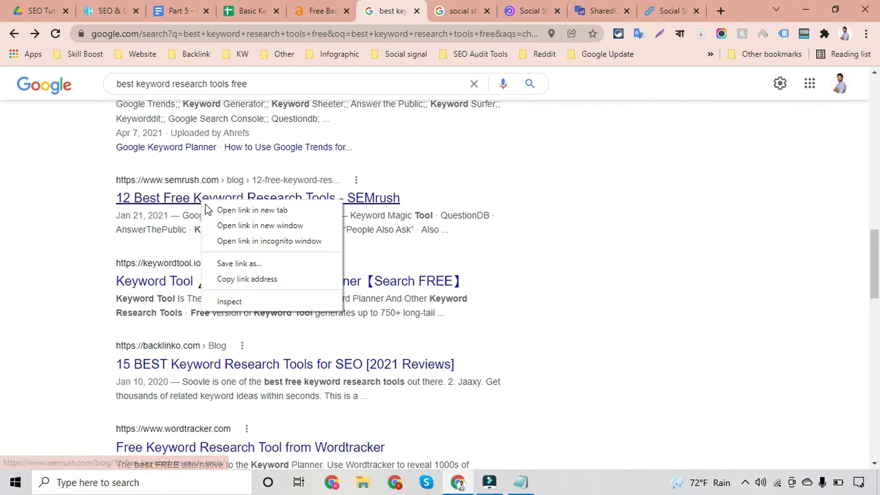
click(246, 278)
Close the Mailchimp report in the Ahrefs Backlink Checker and check the copied SEMrush URL, completing the robot check
click(351, 7)
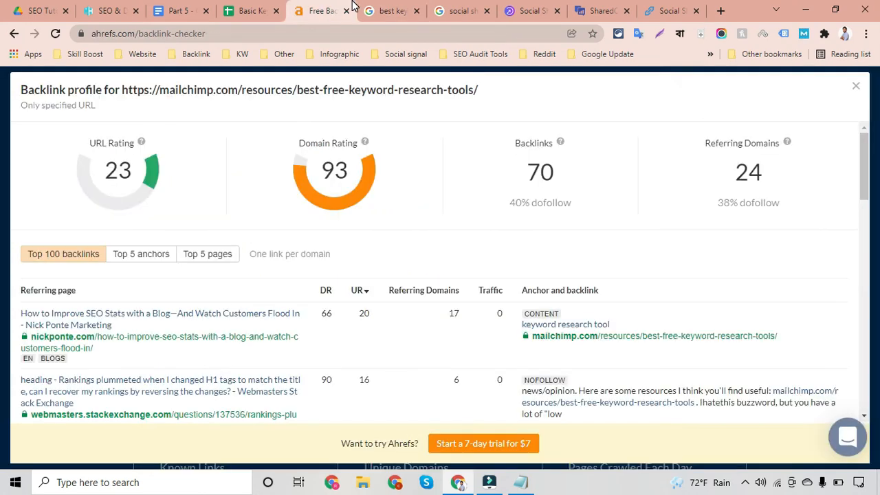
click(856, 85)
click(421, 288)
key(ctrl+a)
key(ctrl+v)
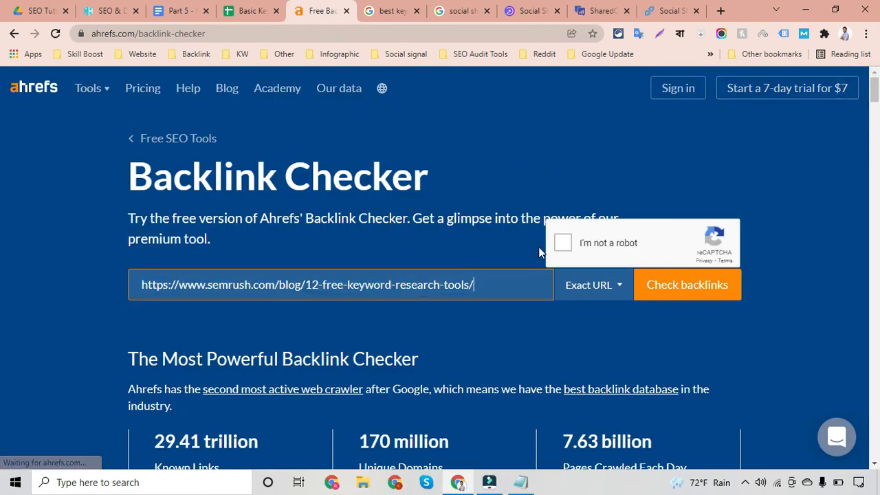
click(564, 247)
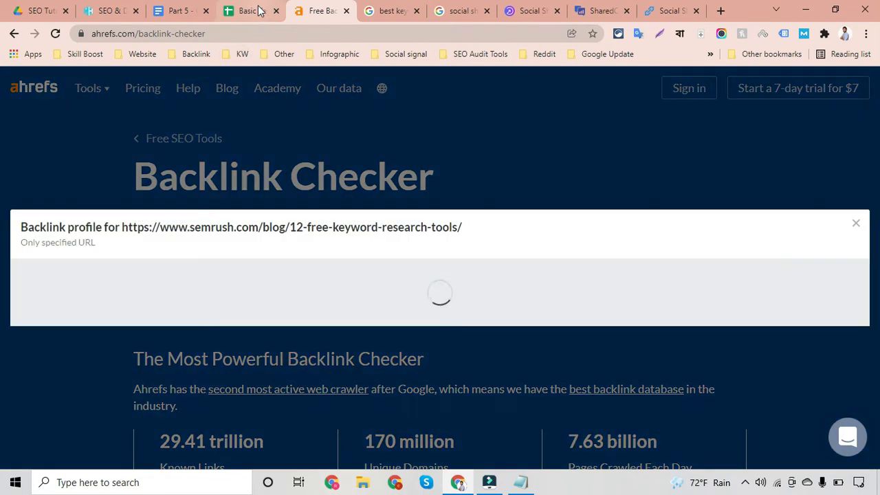
Look at the Backlinks column of the first keywords in the Basic Keyword Research sheet
click(259, 9)
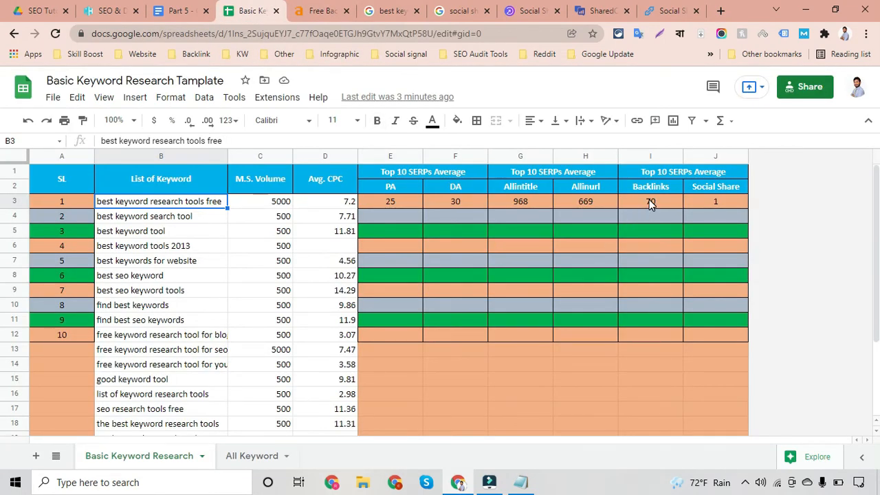
click(648, 200)
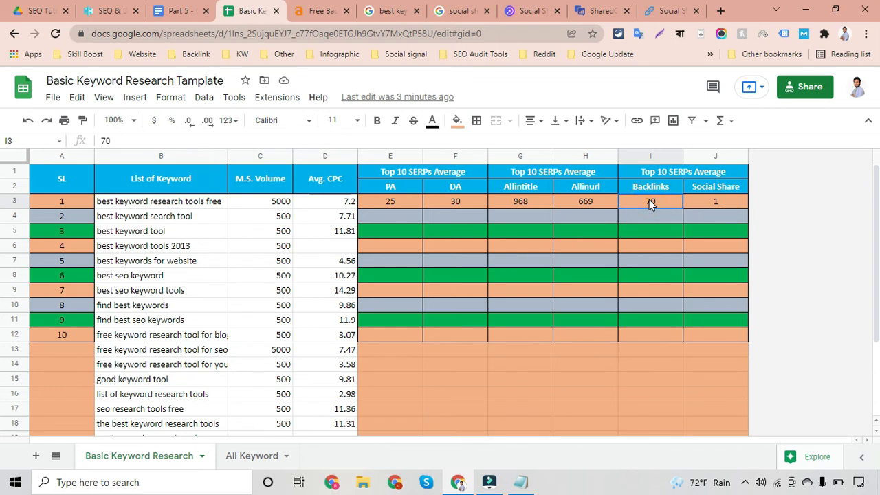
click(649, 220)
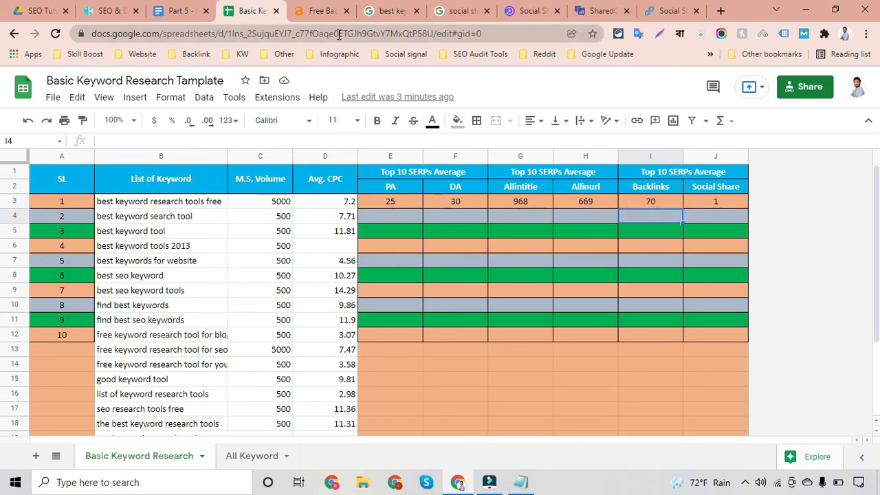
click(204, 205)
Return to the Ahrefs report for the SEMrush page and highlight its Backlinks count
click(304, 7)
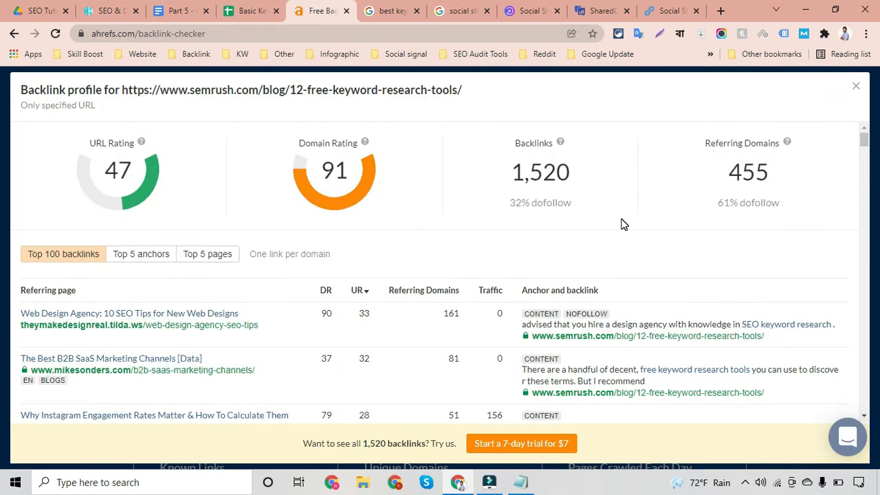
drag(514, 173, 603, 172)
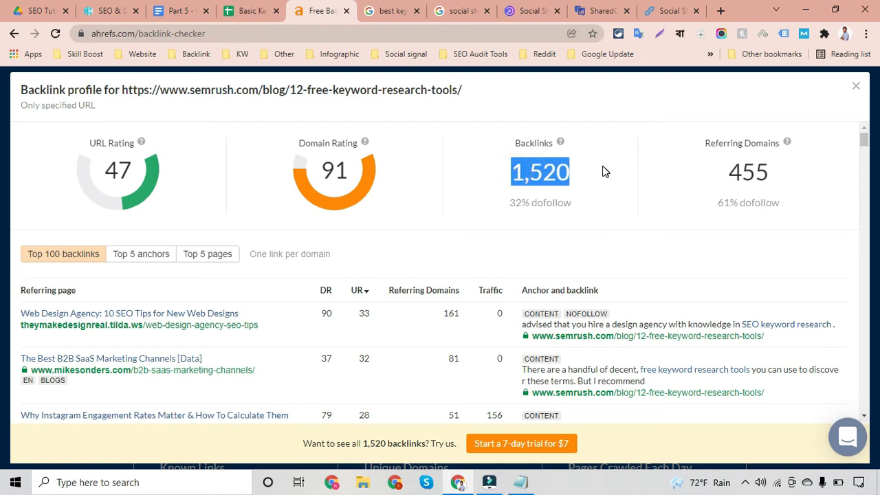
click(603, 169)
click(626, 215)
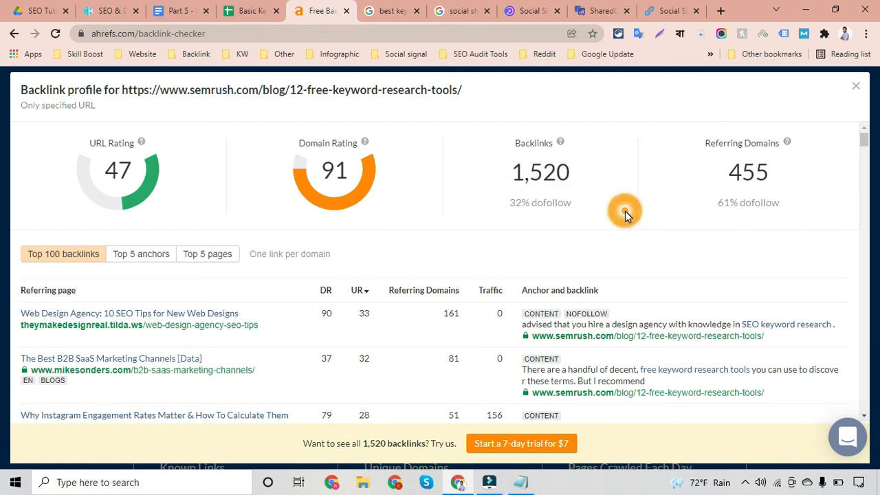
click(549, 239)
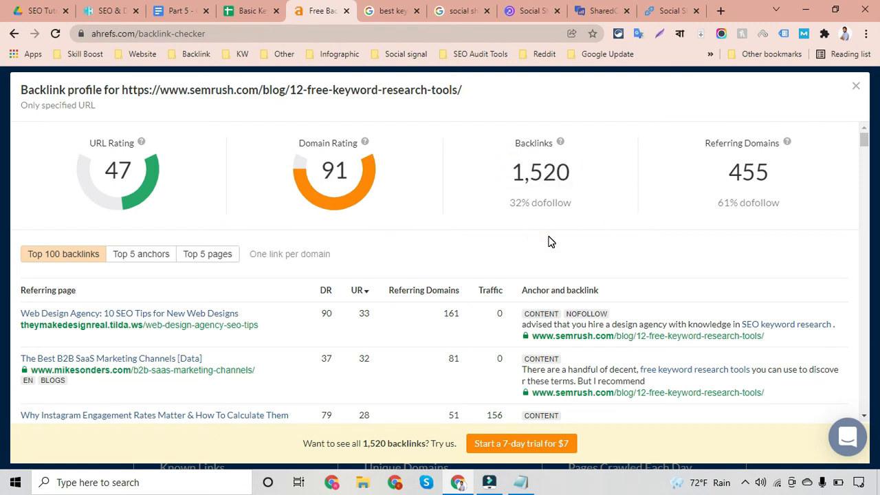
Look through the SEMrush page's list of top 100 backlinks, then close the Ahrefs report
scroll(549, 241, down, 5)
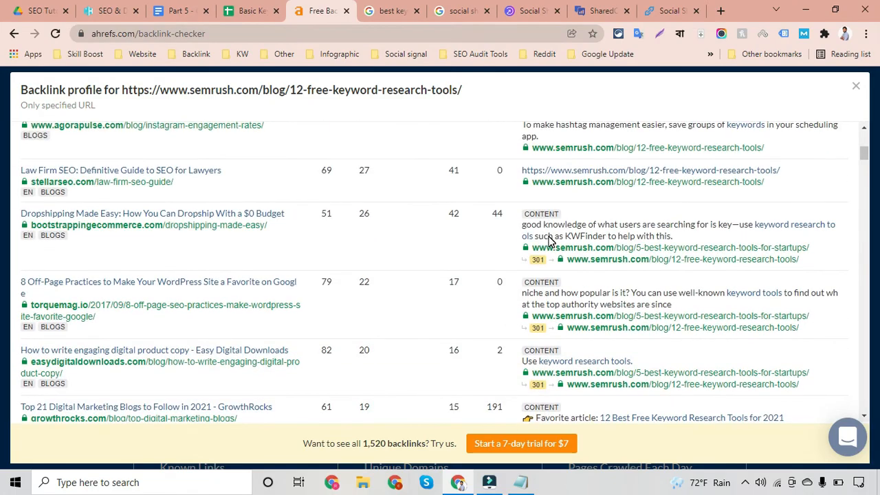
scroll(549, 240, down, 15)
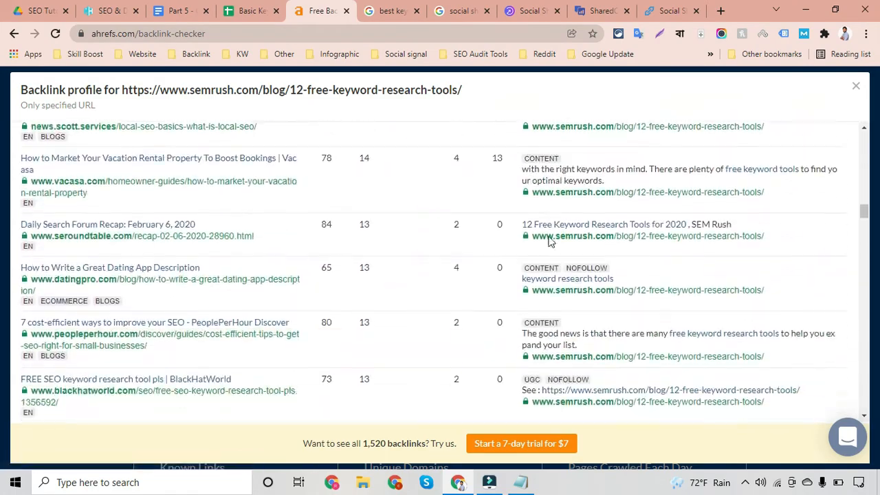
scroll(549, 241, down, 2)
scroll(395, 357, down, 6)
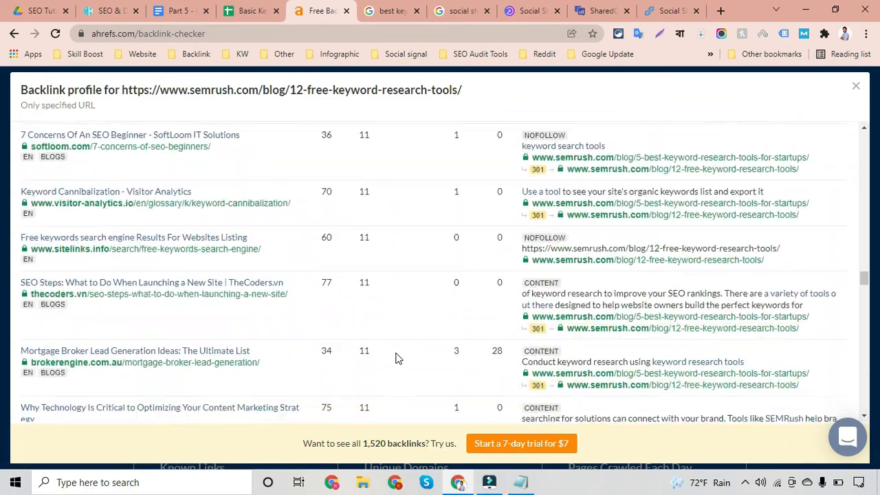
scroll(456, 367, down, 12)
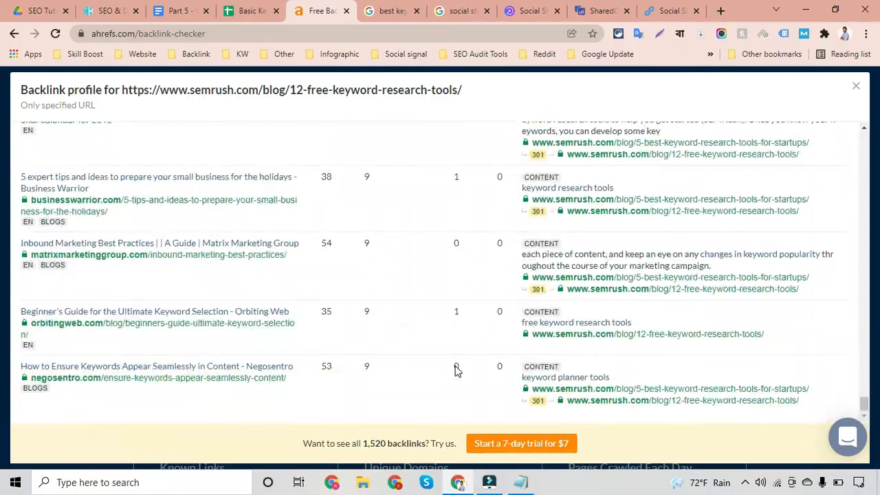
scroll(456, 368, down, 12)
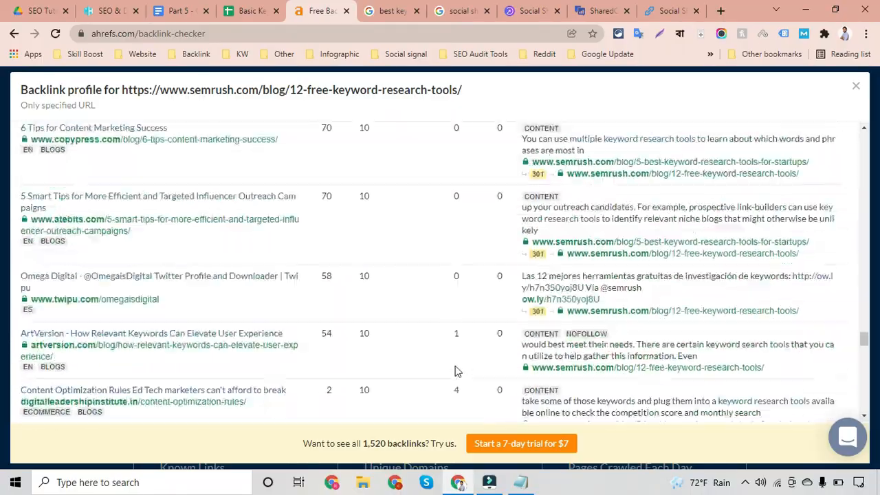
scroll(455, 366, up, 15)
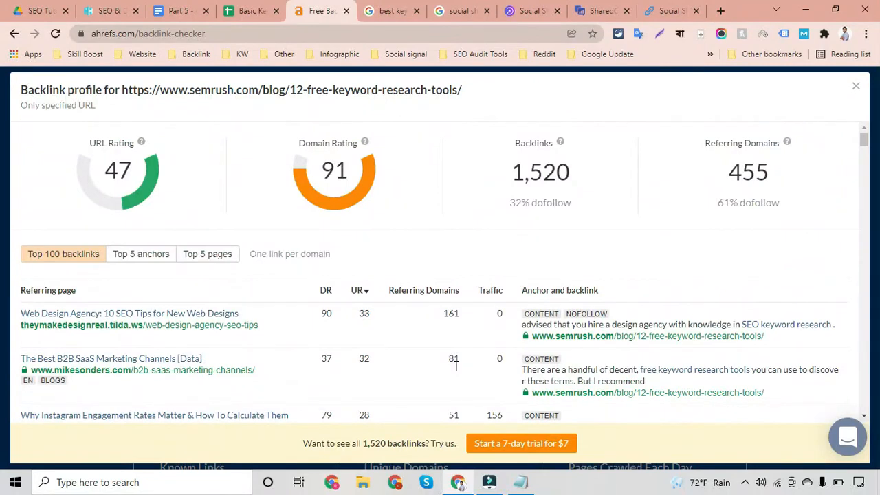
click(855, 90)
Return to the Basic Keyword Research sheet, commit 70 as the Backlinks value in I3, and select the Social Share cell J3
click(251, 9)
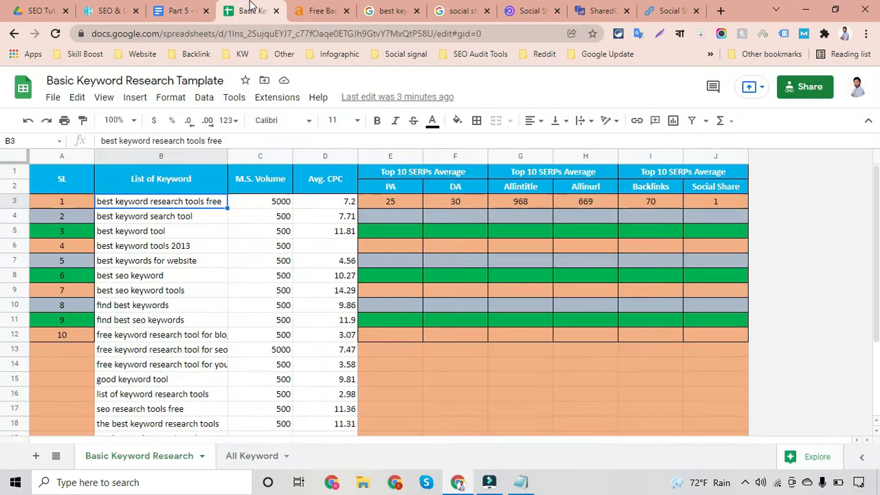
click(655, 198)
click(180, 10)
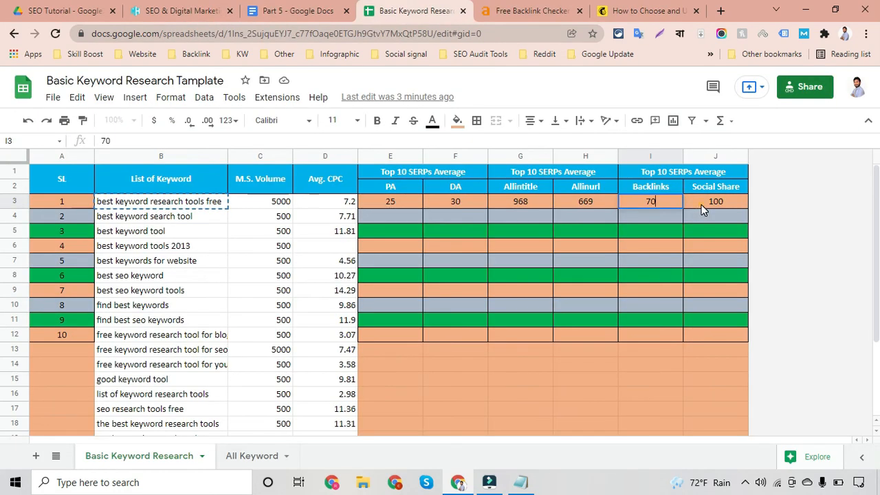
click(715, 201)
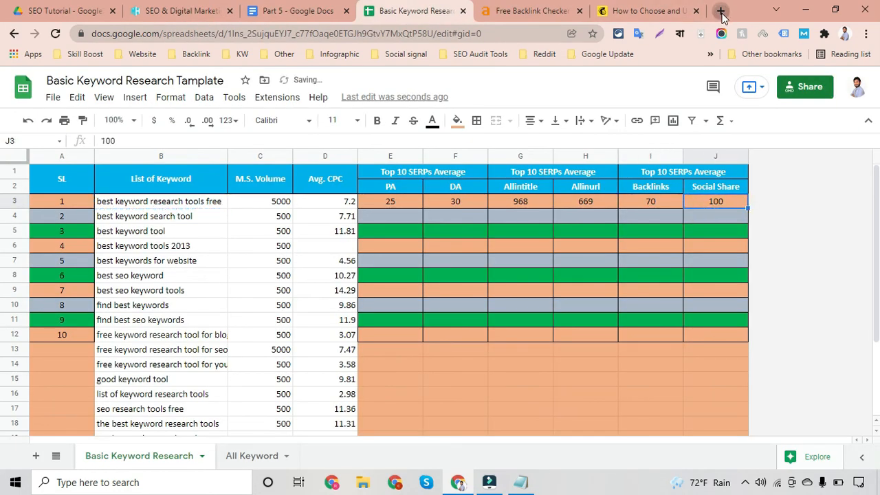
Search Google for "social share checker" in a new browser tab
click(720, 11)
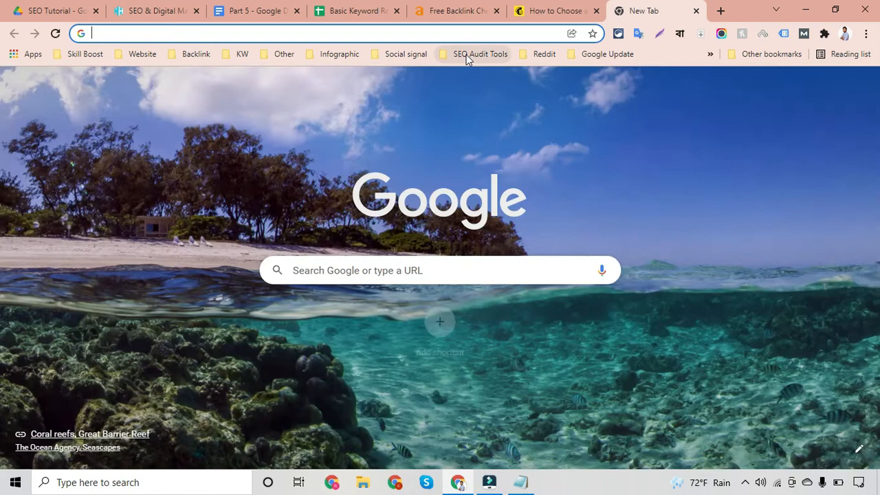
click(466, 54)
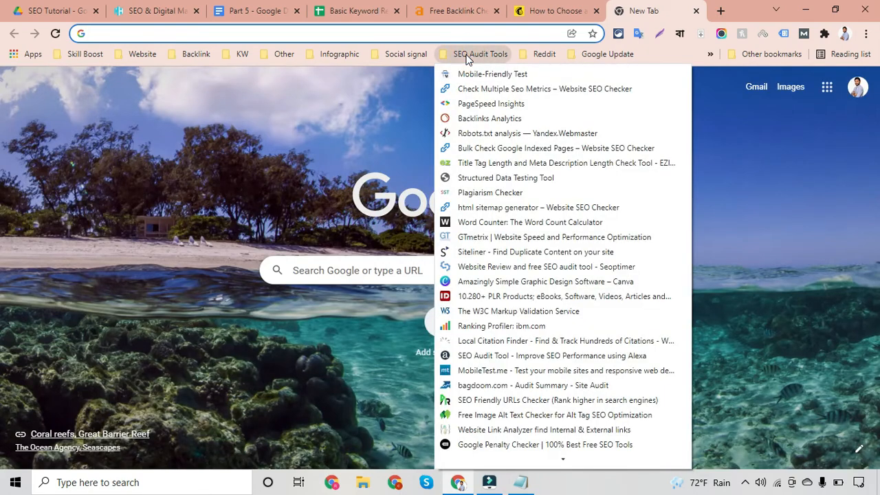
click(465, 54)
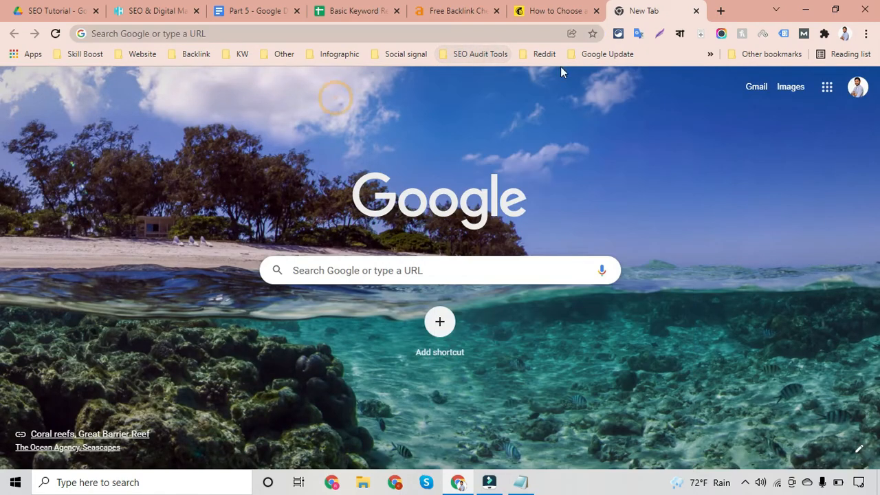
click(335, 33)
text(soc)
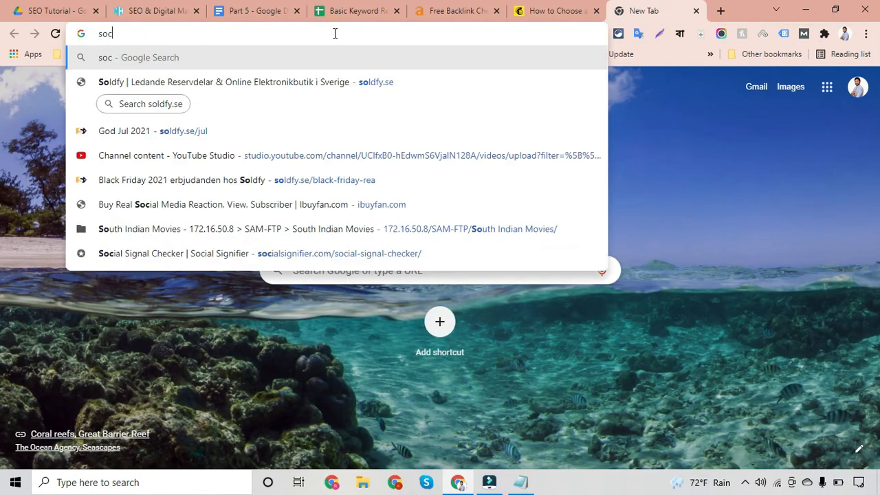
text(ial share checker)
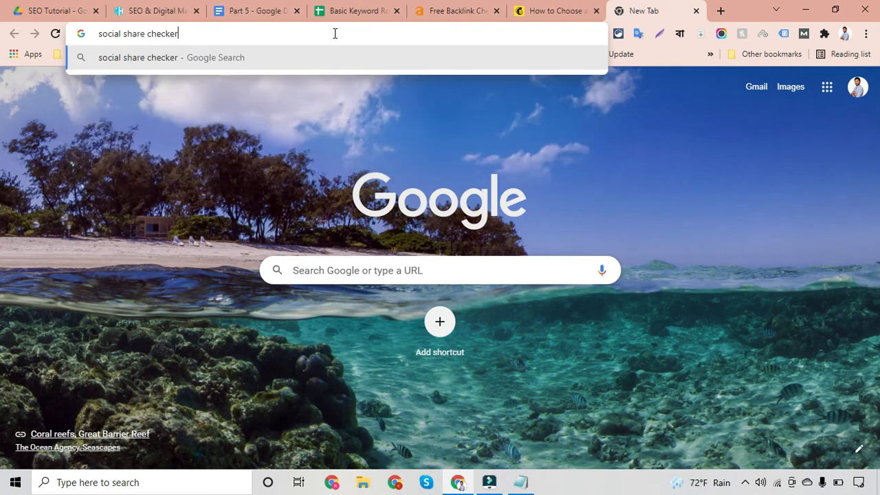
key(Return)
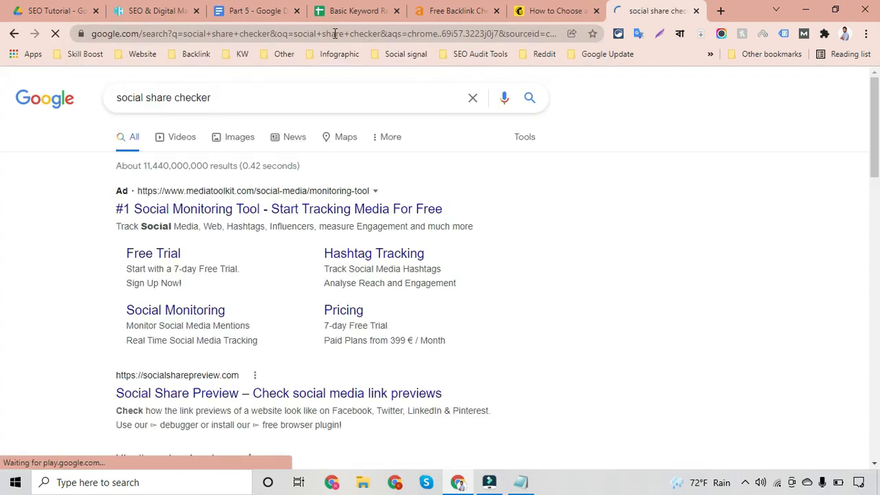
Open the Social Share Preview, SharedCount and Website SEO Checker Social Share Counter results in separate background tabs
scroll(48, 285, down, 1)
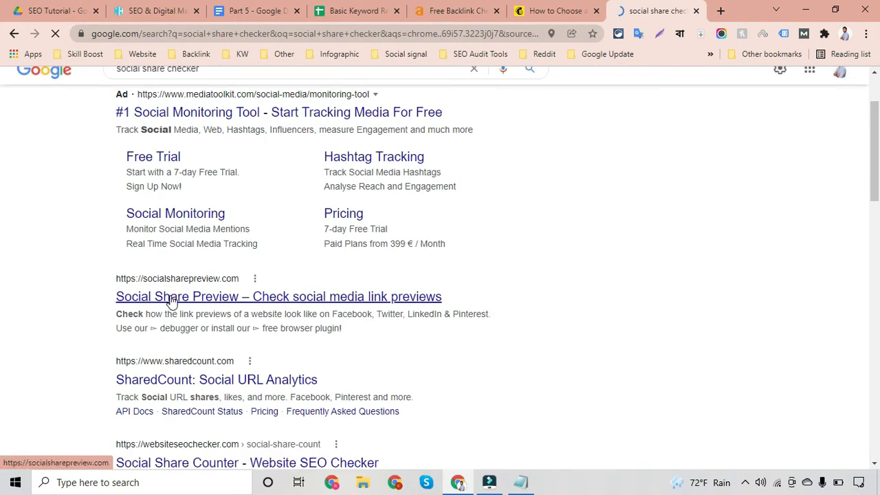
middle_click(169, 298)
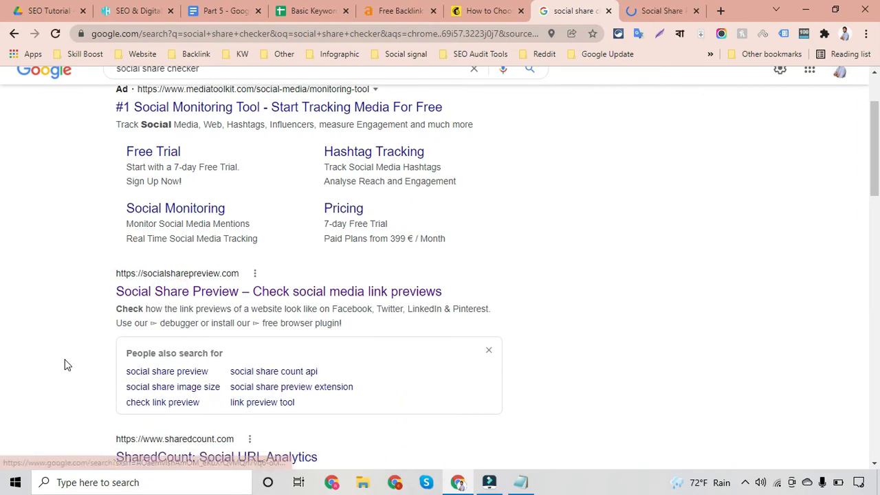
scroll(235, 334, down, 3)
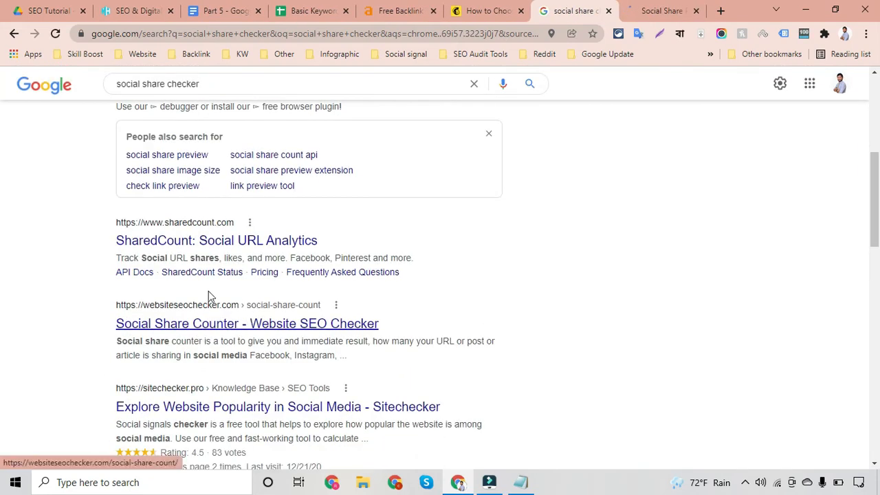
click(237, 240)
middle_click(256, 320)
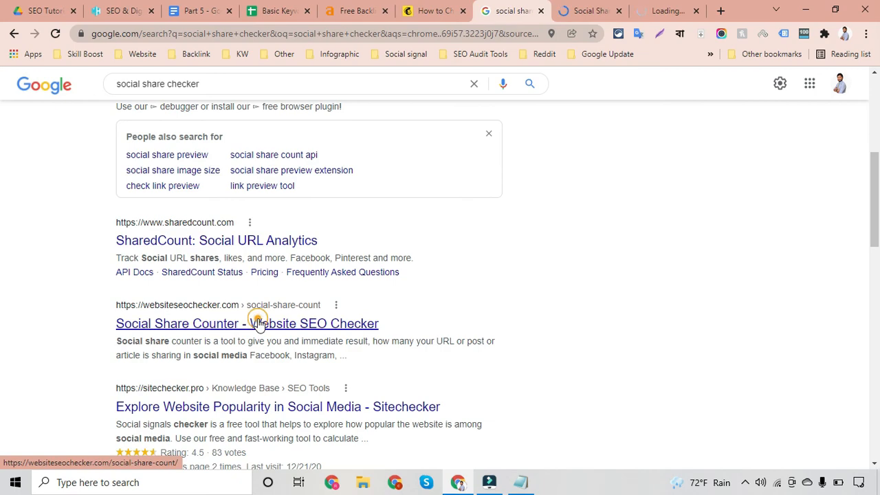
Copy the URL of the Mailchimp free keyword research tools article and check it in Social Share Preview
click(393, 9)
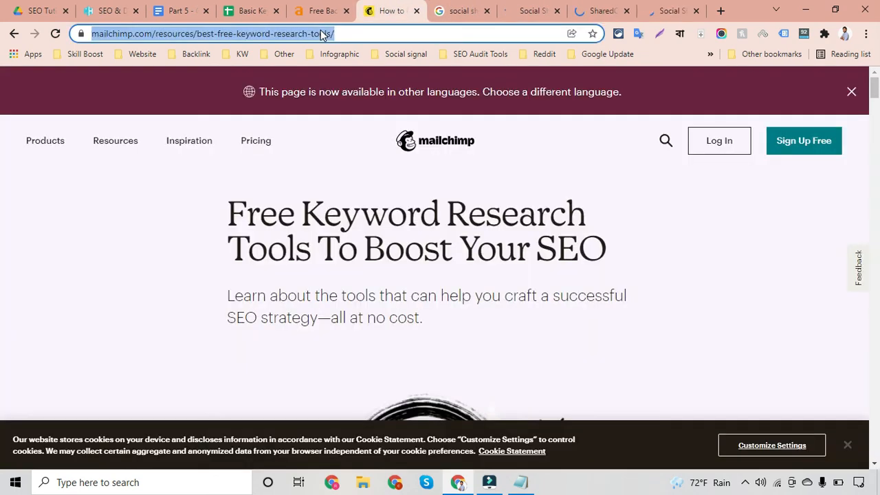
click(531, 8)
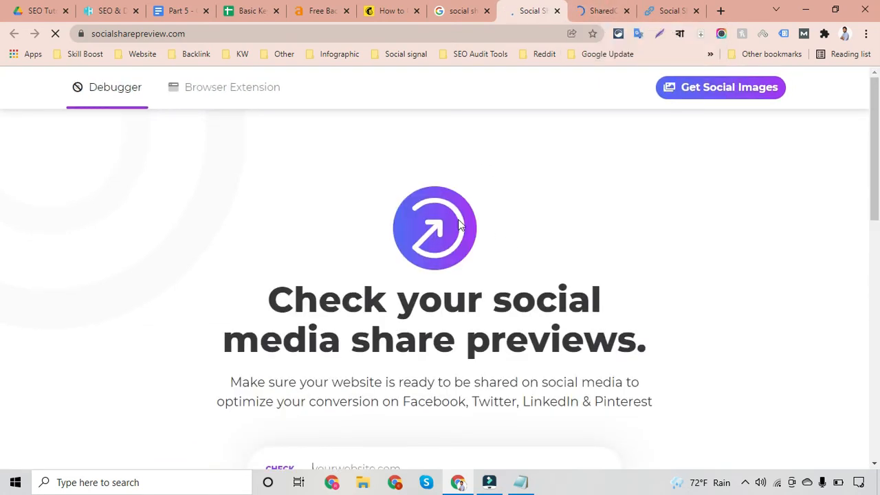
scroll(460, 225, down, 4)
click(458, 219)
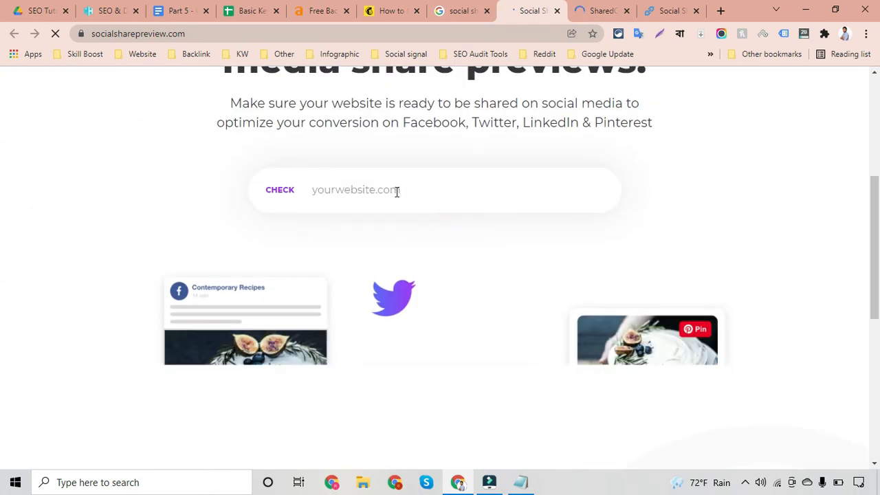
click(396, 191)
key(ctrl+v)
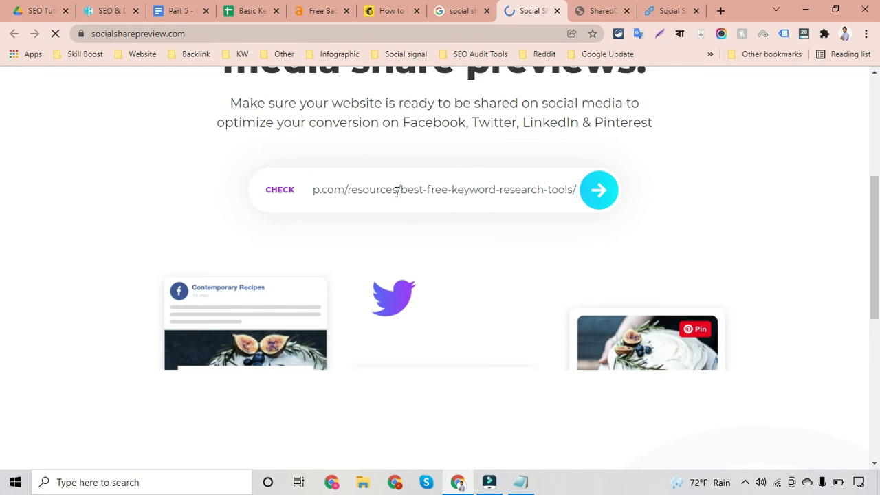
click(595, 192)
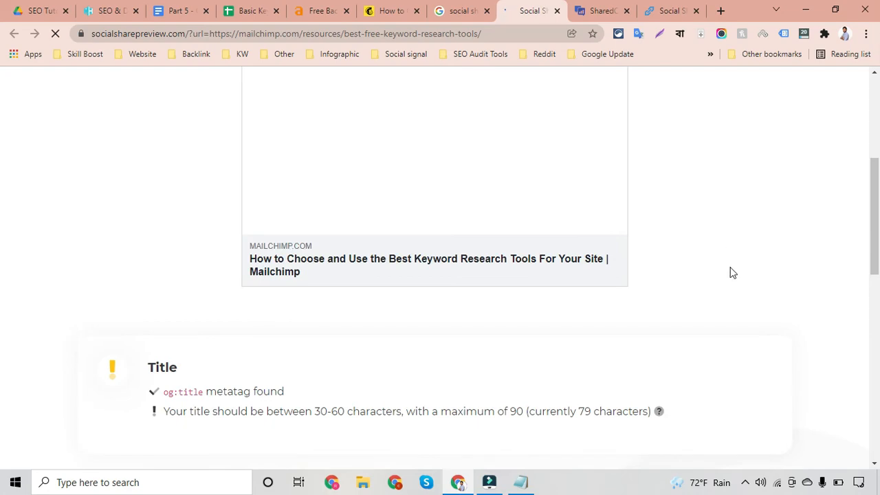
Examine the Mailchimp article's Facebook share preview and metatag checks, and look at its Twitter preview
scroll(731, 273, down, 9)
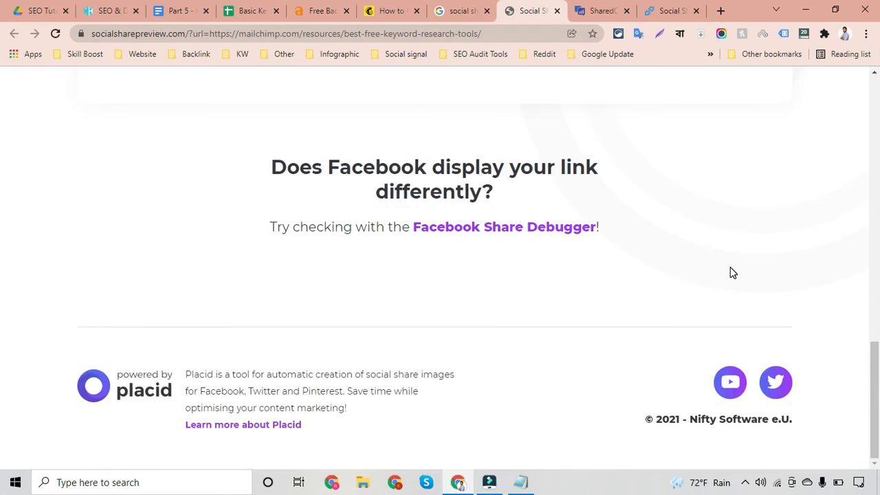
scroll(732, 273, up, 10)
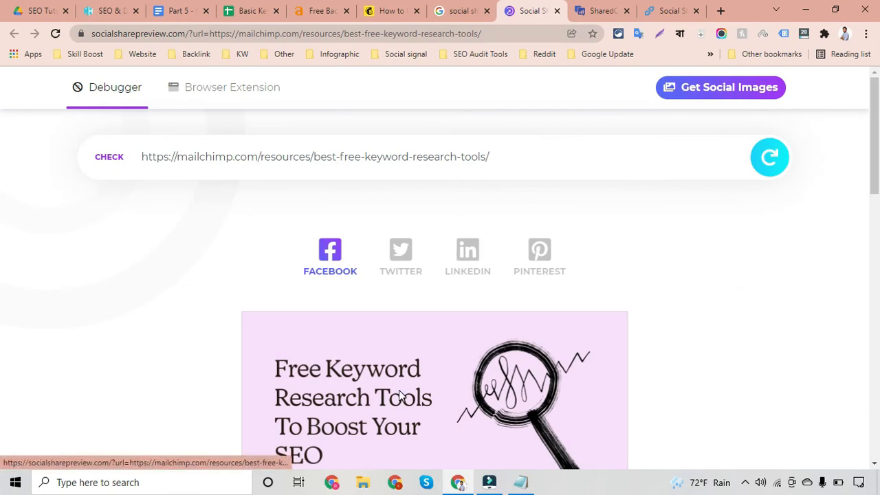
scroll(400, 395, down, 5)
scroll(398, 395, up, 5)
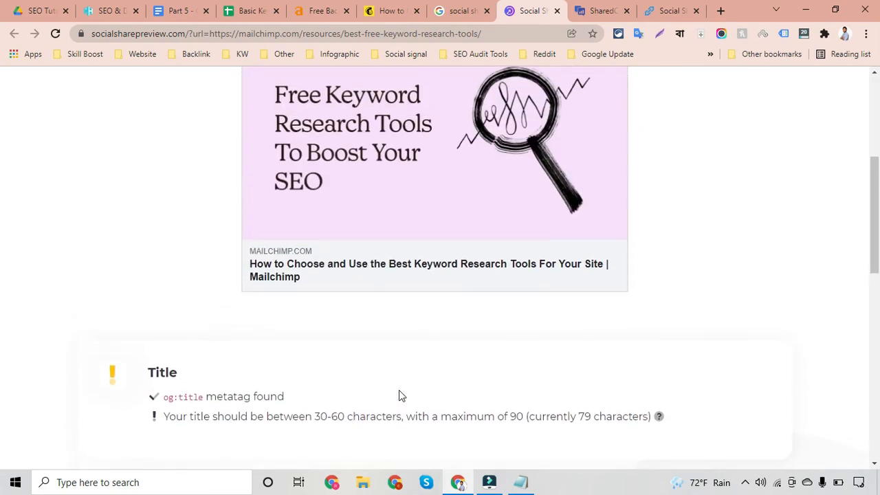
click(402, 262)
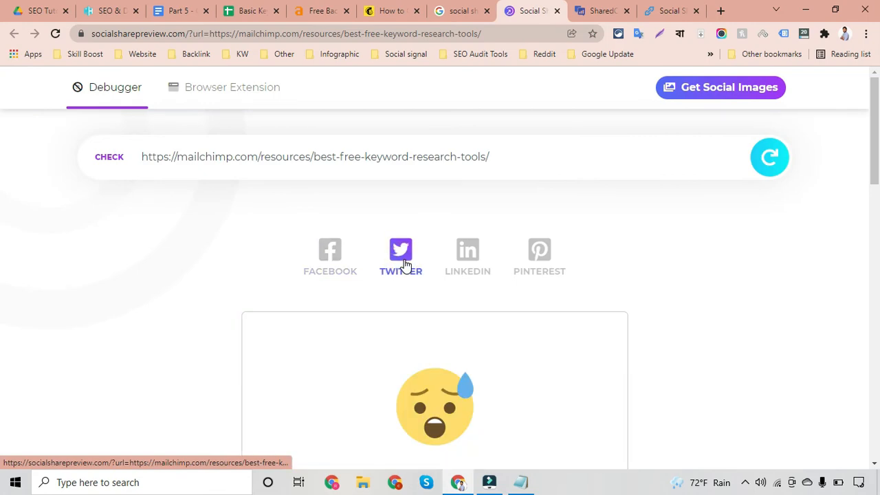
scroll(528, 363, down, 3)
scroll(529, 364, up, 3)
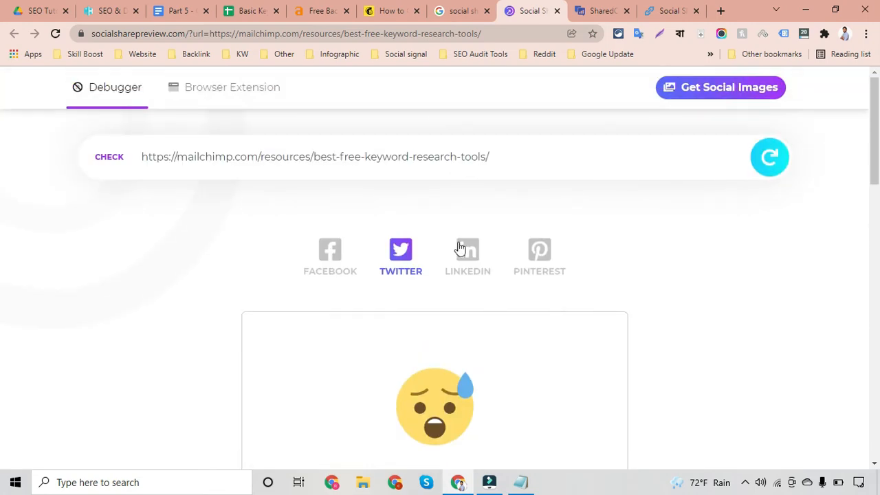
View the Mailchimp article's LinkedIn preview and look through its Pinterest image previews
click(469, 256)
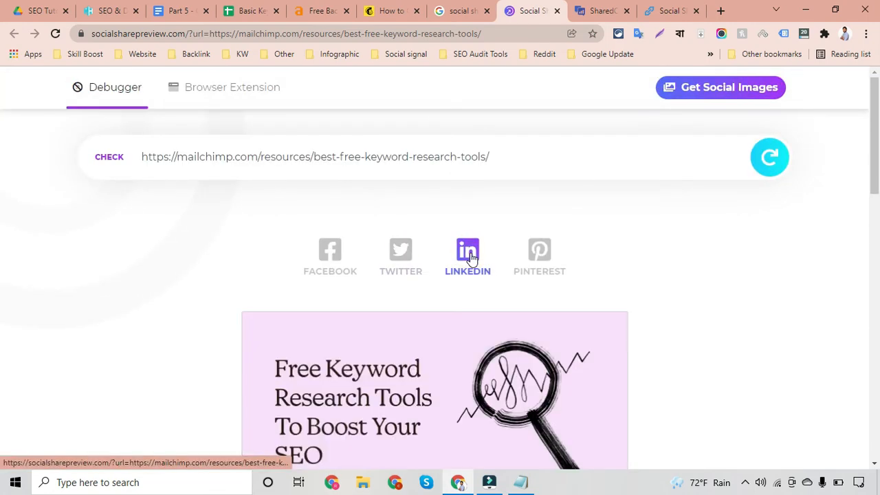
click(535, 255)
scroll(619, 258, down, 5)
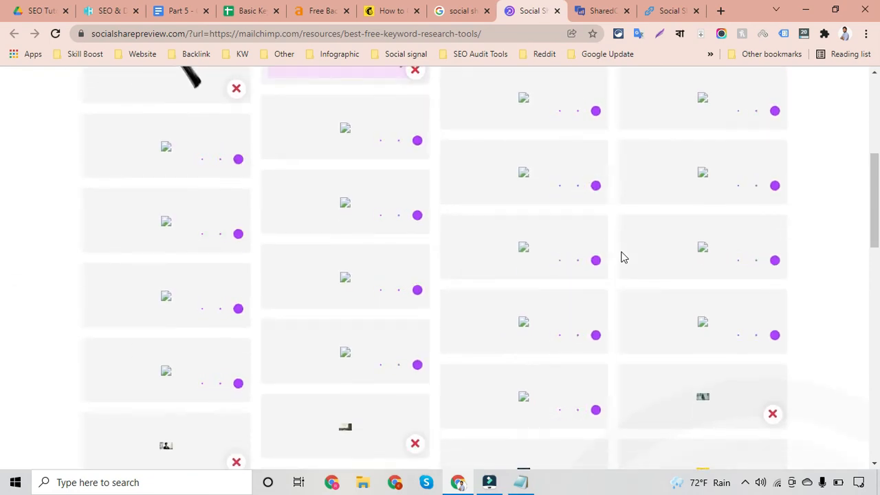
scroll(620, 258, up, 4)
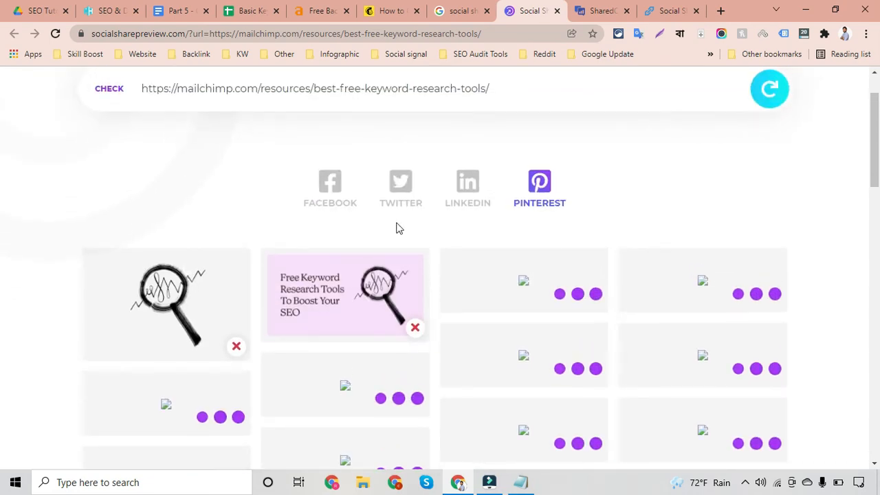
scroll(750, 272, down, 5)
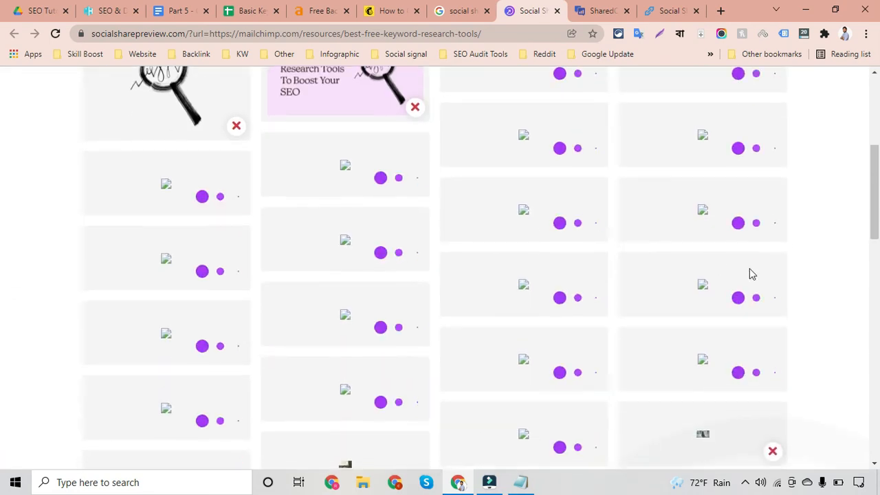
scroll(751, 274, up, 5)
click(602, 7)
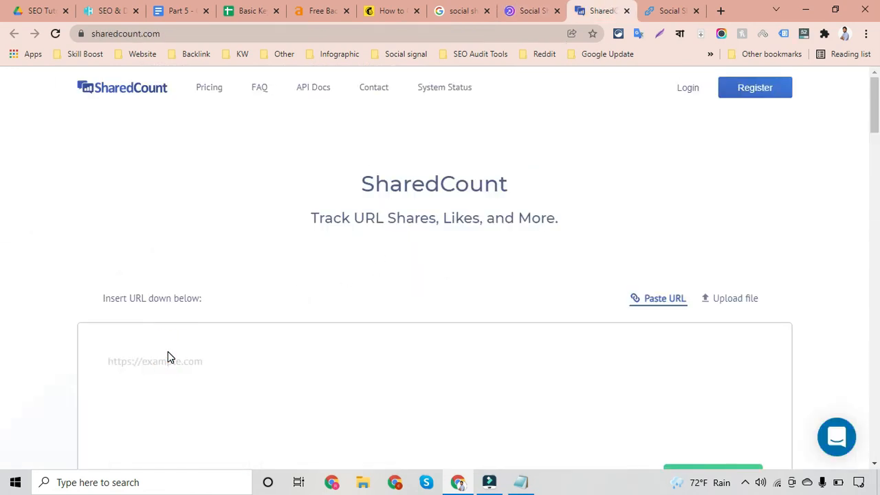
click(188, 362)
text(https://mailchimp.com/resources/best-free-keyword-research-tools/)
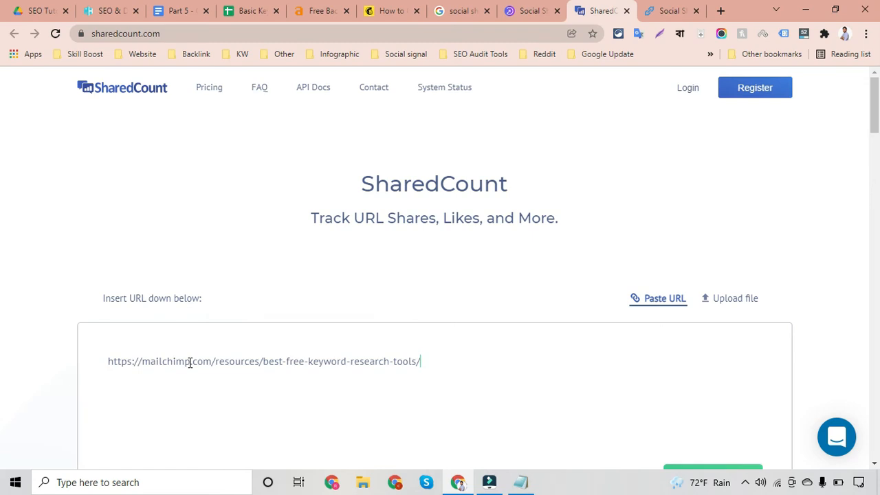
scroll(190, 362, down, 3)
click(717, 292)
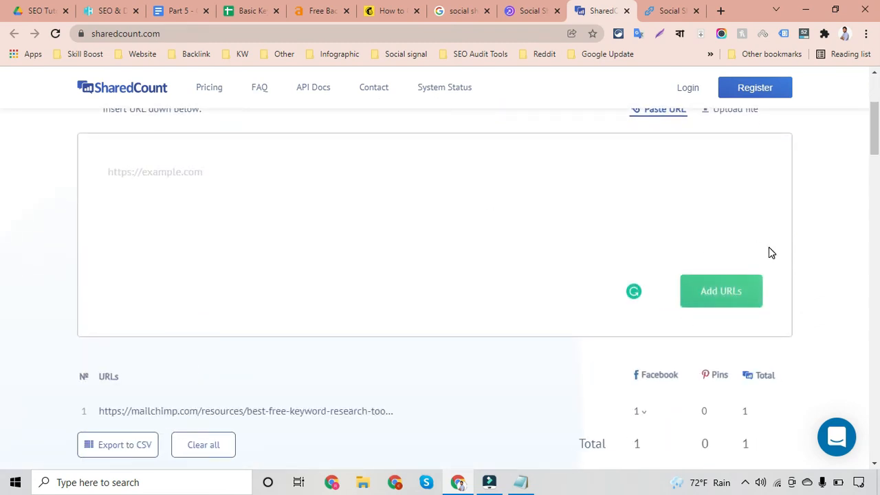
scroll(840, 276, down, 2)
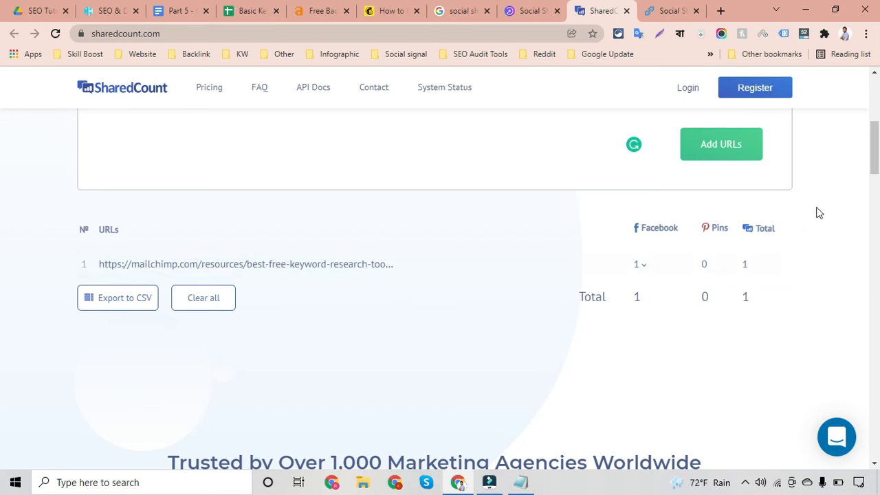
scroll(817, 213, up, 5)
Check the same Mailchimp URL in Website SEO Checker's Social Share Counter, solving the captcha, and review the share counts
click(668, 10)
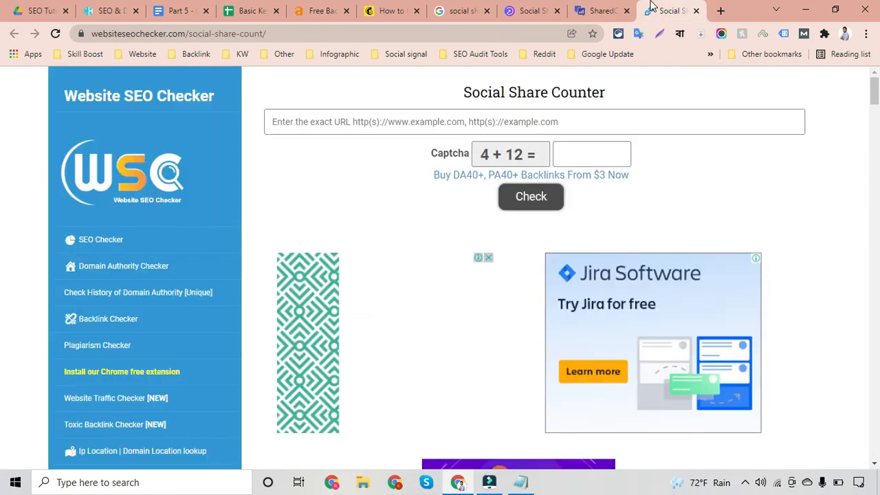
click(389, 123)
text(https://mailchimp.com/resources/best-free-keyword-research-tools/)
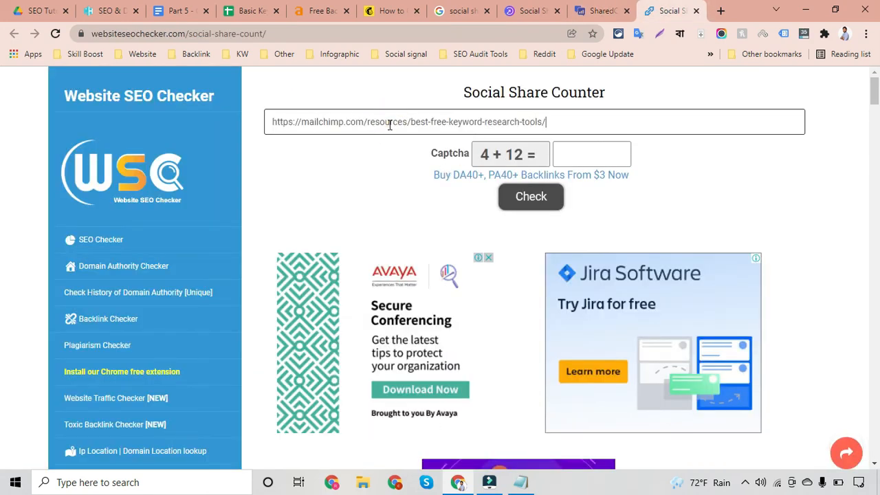
click(573, 153)
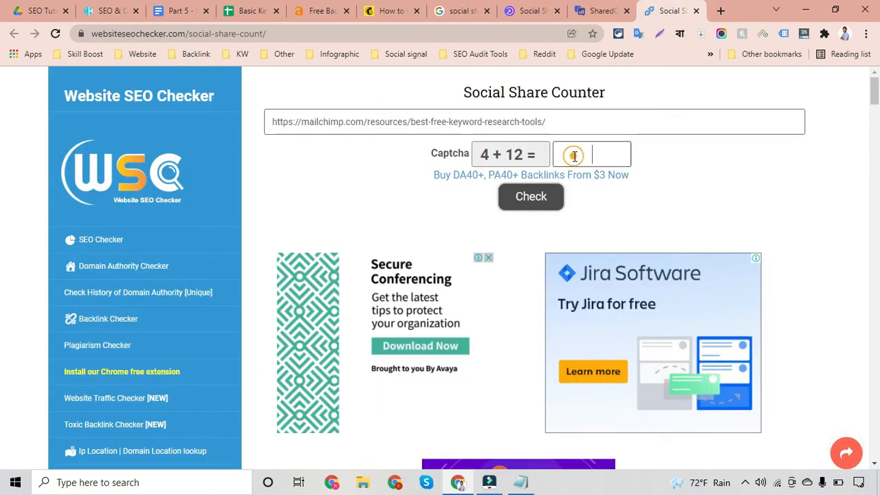
text(16)
key(Return)
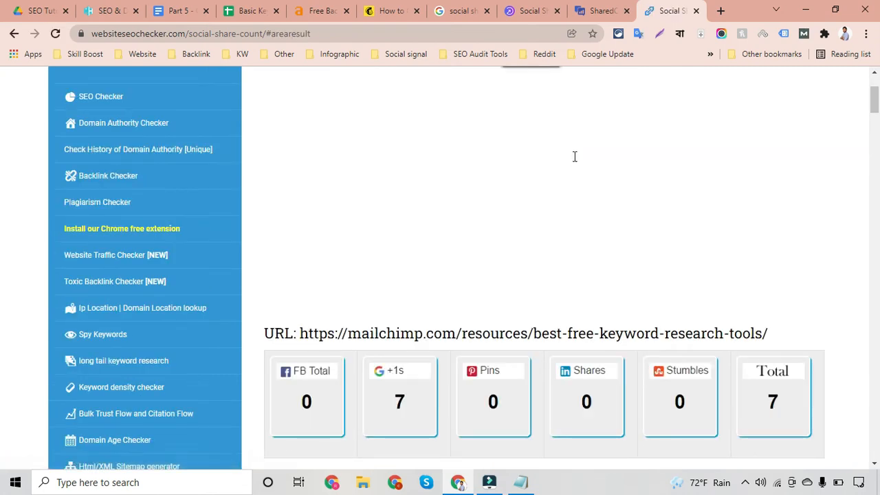
scroll(510, 268, down, 2)
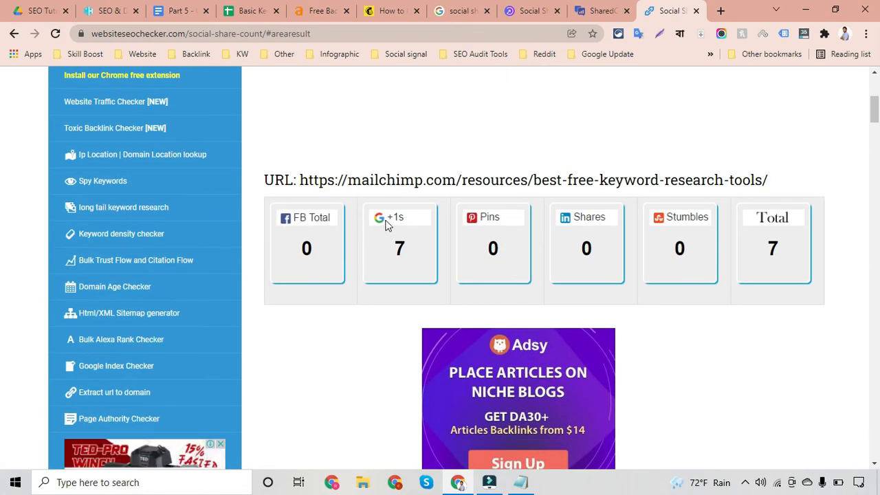
click(841, 245)
scroll(844, 250, down, 7)
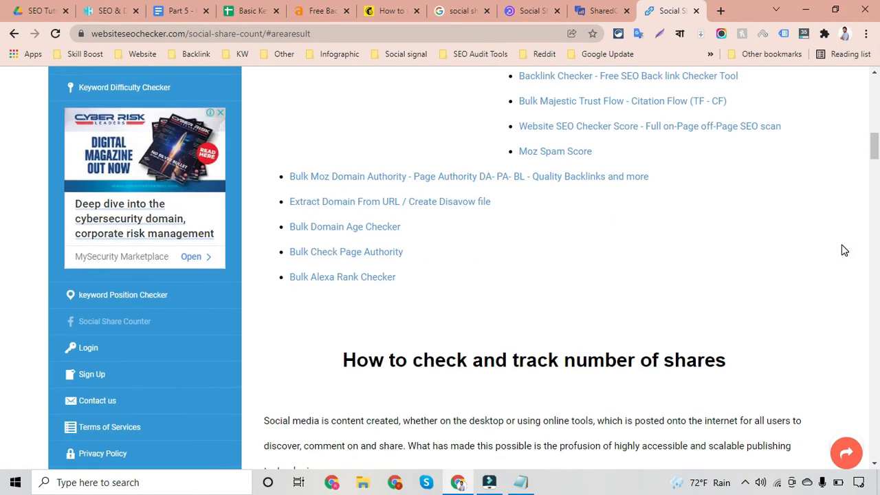
scroll(844, 250, up, 10)
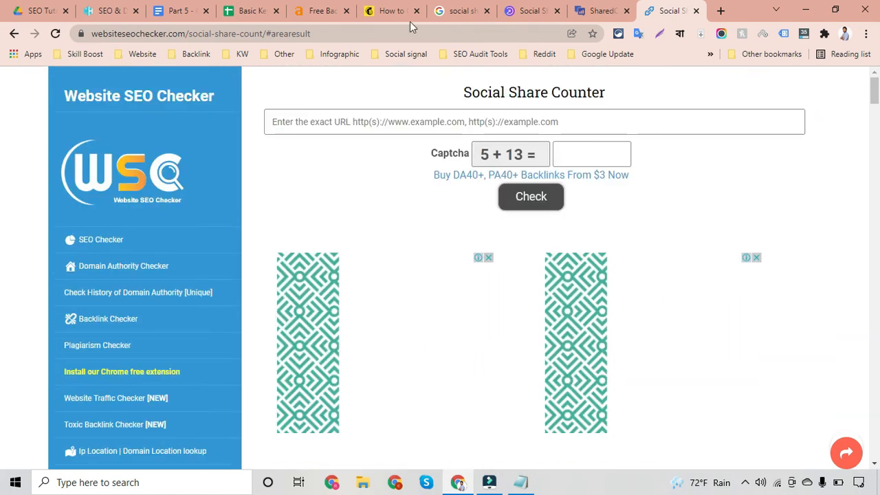
Return to the Basic Keyword Research sheet and set the first keyword's Social Share value to 1
click(252, 10)
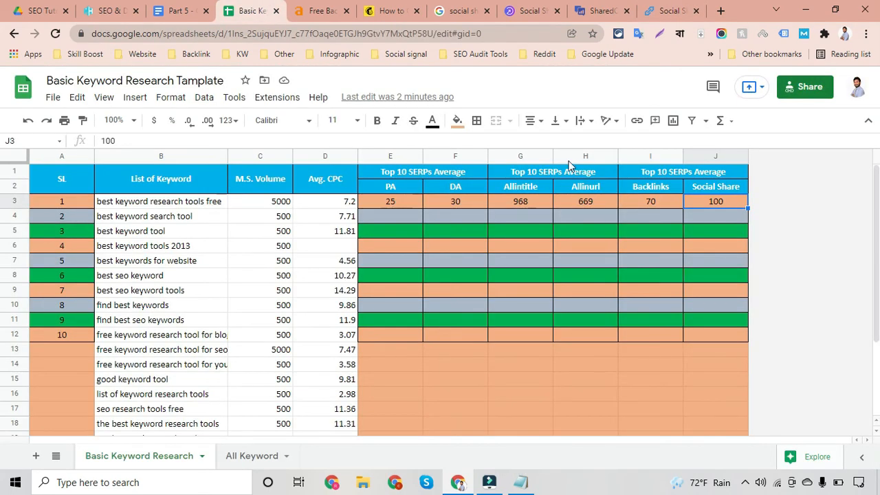
click(642, 200)
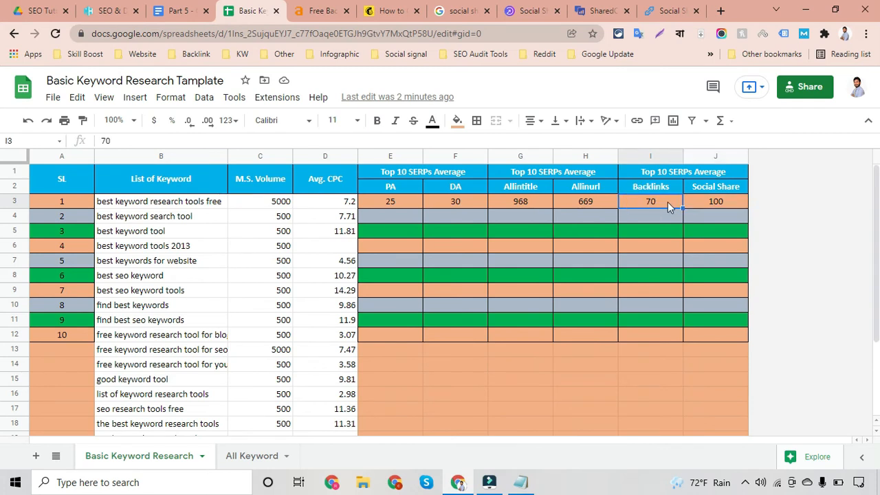
click(714, 204)
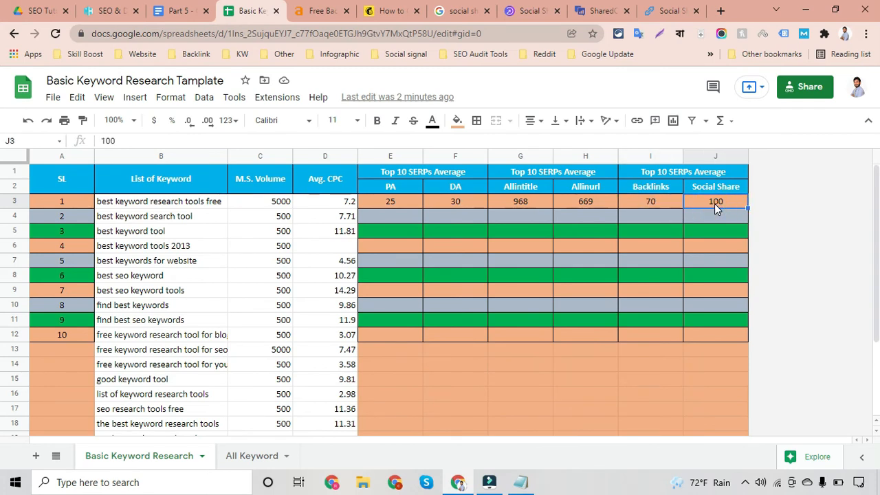
text(1)
click(702, 215)
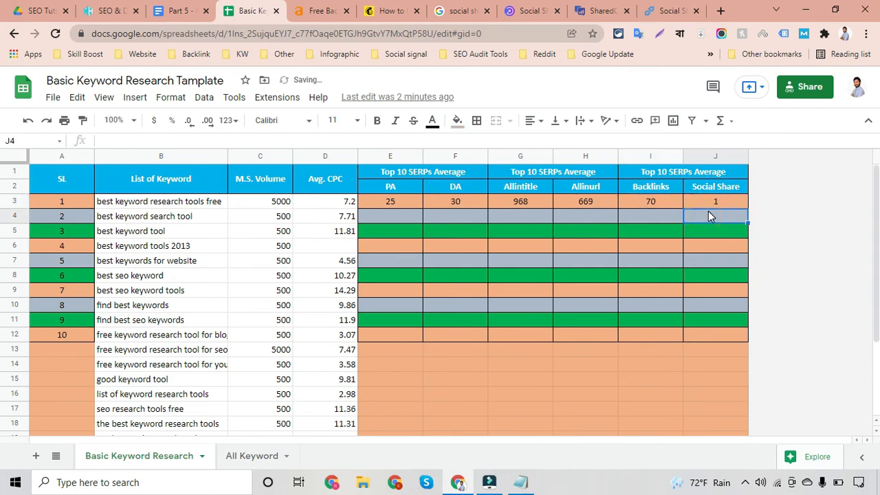
click(712, 203)
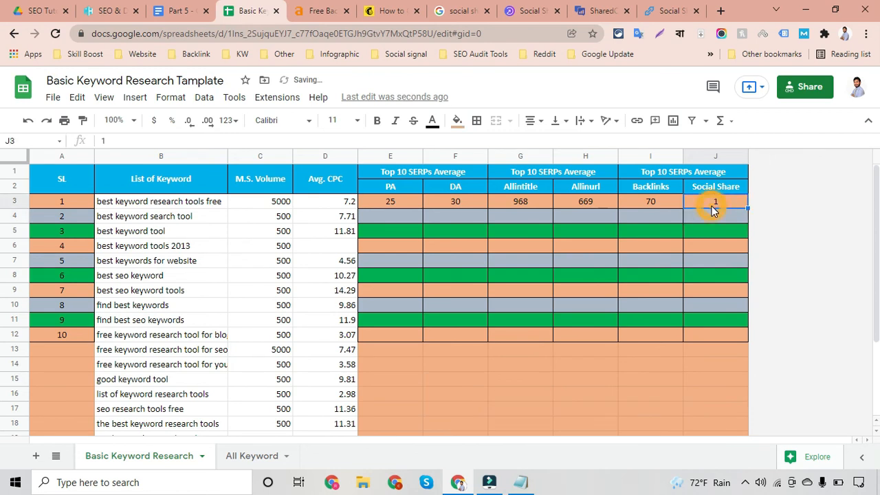
Review the first keyword's PA through Social Share figures and look over the unfilled rows for the remaining keywords
click(647, 204)
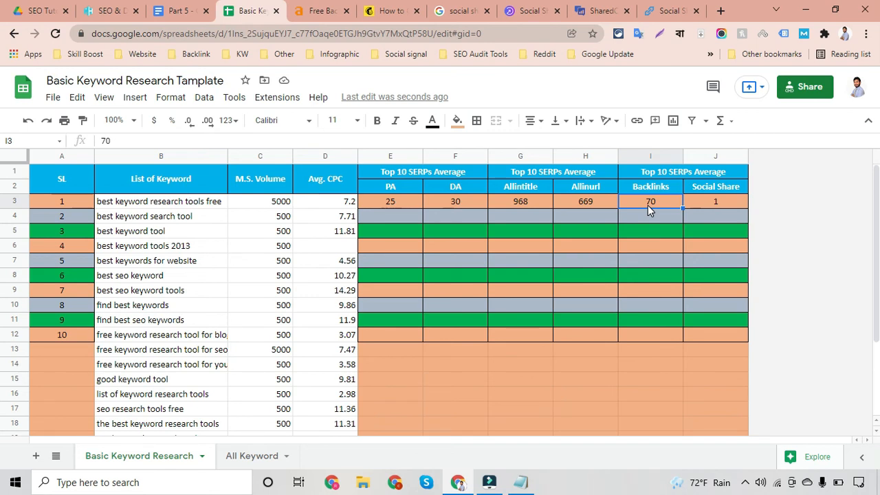
click(644, 205)
click(406, 203)
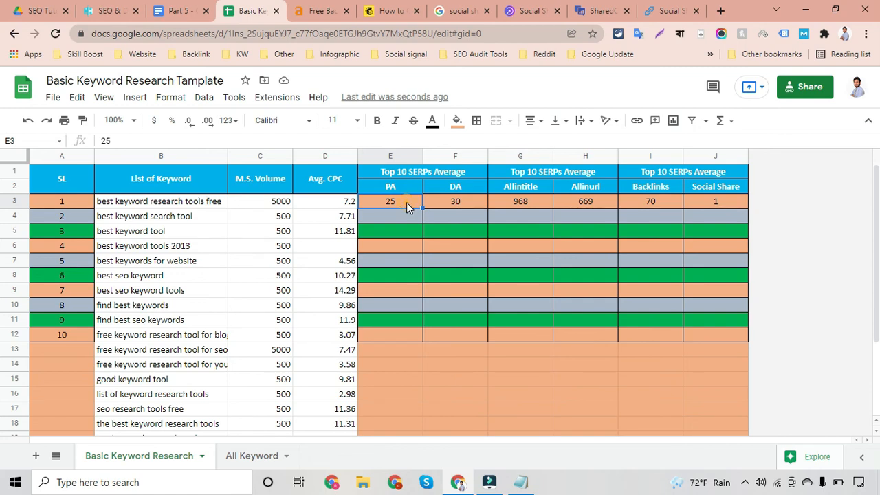
drag(406, 202, 700, 192)
click(704, 197)
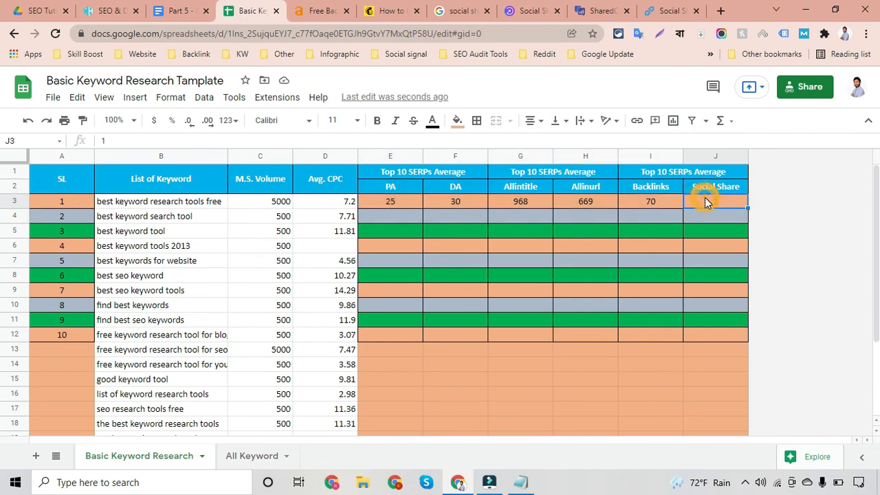
scroll(186, 332, down, 2)
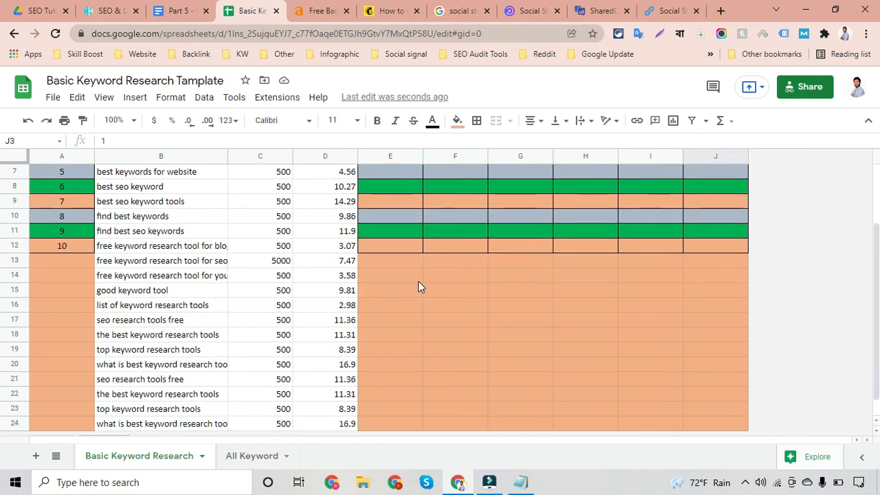
scroll(418, 281, down, 1)
click(396, 231)
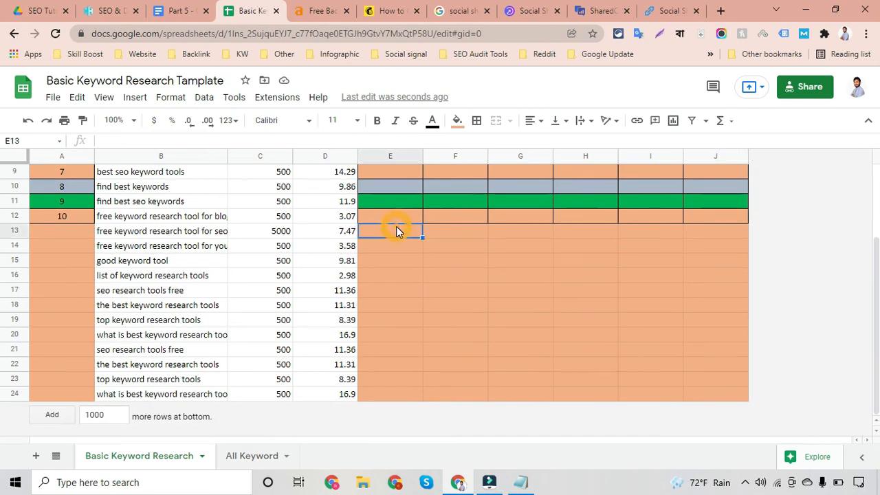
scroll(395, 231, up, 4)
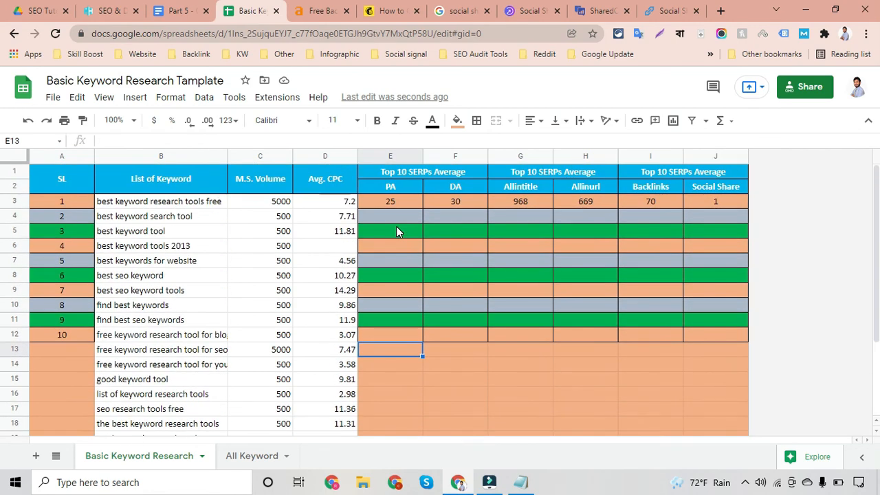
click(393, 232)
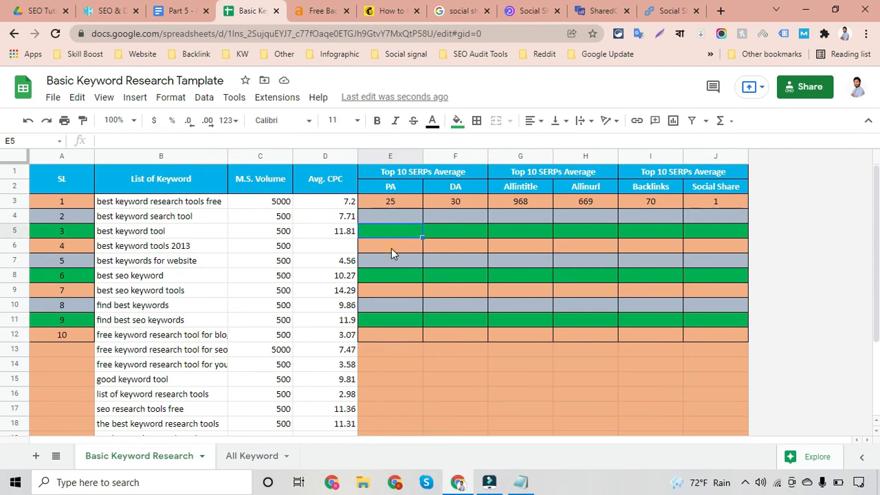
click(393, 259)
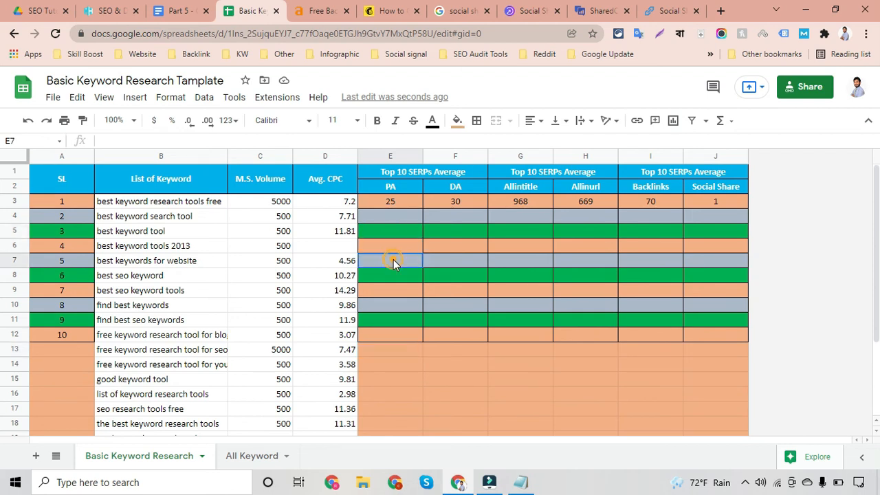
click(400, 197)
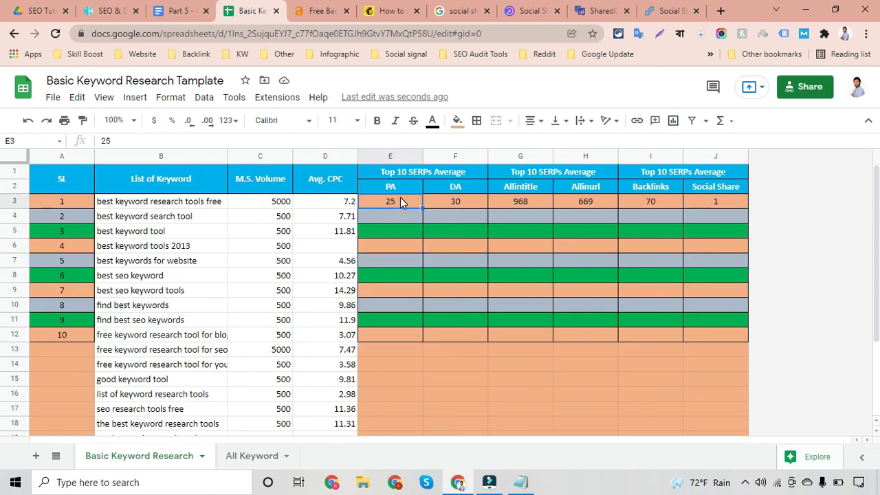
In the Part 5 checklist document, start an all-in-title line below the bulleted keywords, separated from them by an empty line
click(187, 8)
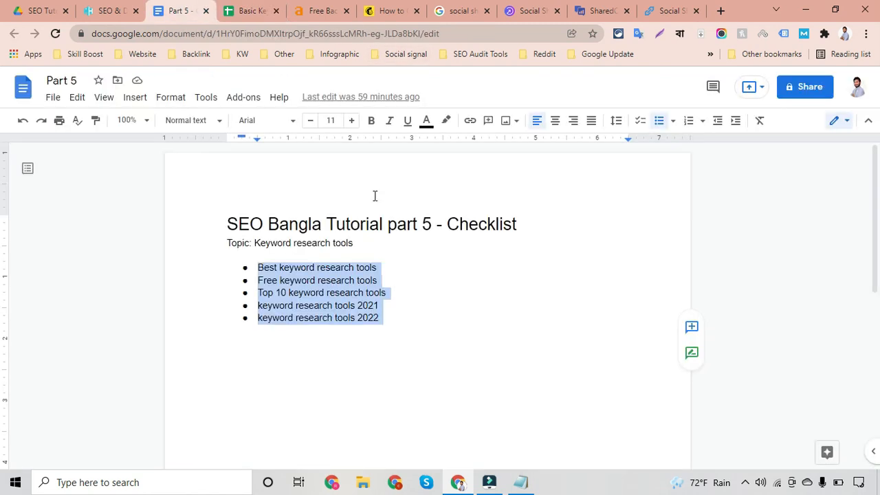
click(403, 323)
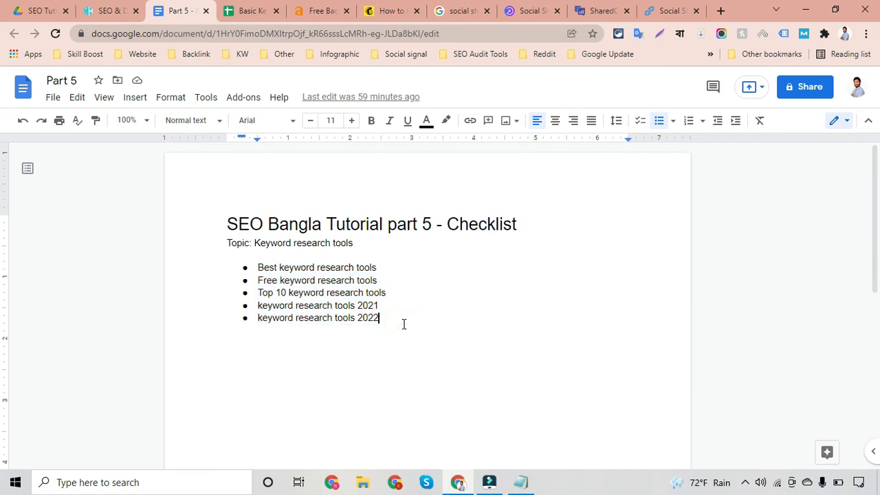
key(Return)
key(Return)
text(All itn )
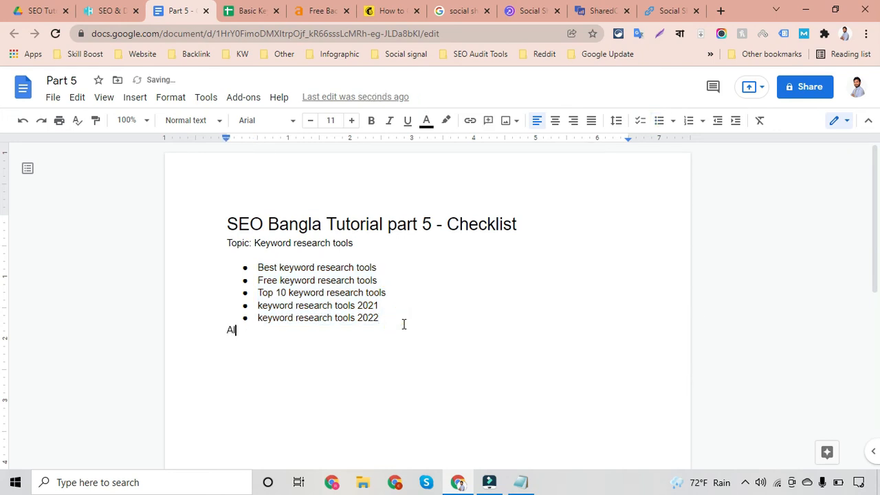
text(title)
key(Left)
key(Left)
key(Left)
key(Left)
key(Left)
key(Left)
key(Left)
key(BackSpace)
key(Left)
key(Left)
key(Left)
key(Left)
key(Left)
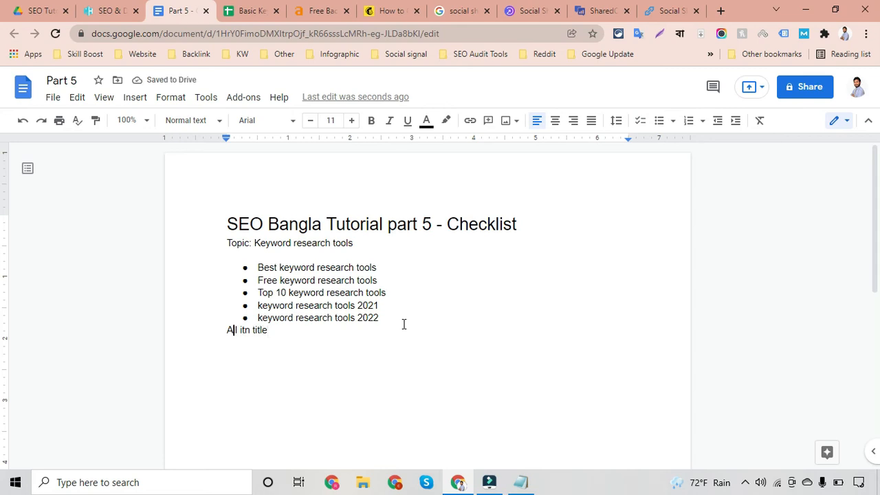
key(Return)
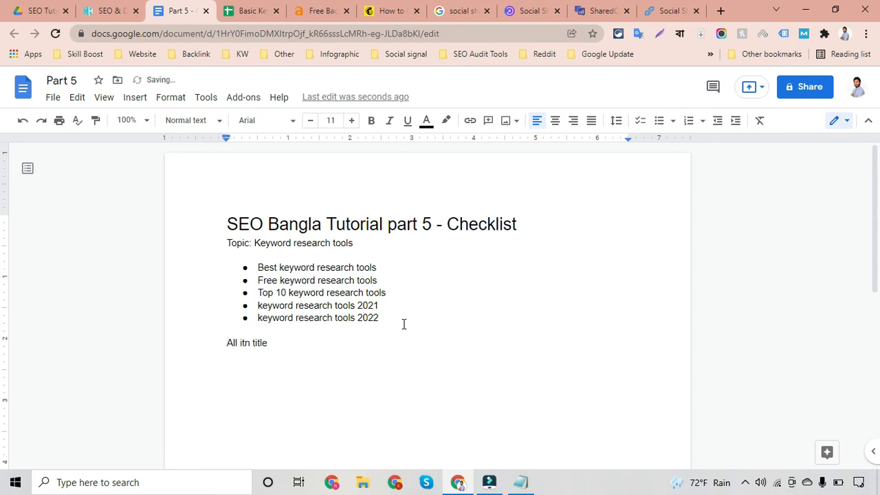
Rewrite the new line beneath the bulleted keywords as "Allintitle: Within 500"
key(Right)
key(Right)
key(Right)
key(Right)
key(Right)
key(Right)
key(Right)
key(Right)
key(Right)
key(Right)
key(Right)
key(Right)
key(Right)
key(BackSpace)
key(BackSpace)
key(BackSpace)
key(BackSpace)
key(BackSpace)
key(BackSpace)
key(BackSpace)
key(BackSpace)
key(BackSpace)
key(BackSpace)
text(intitle )
text(: )
text(We hvae)
key(BackSpace)
key(BackSpace)
key(BackSpace)
key(BackSpace)
key(BackSpace)
key(BackSpace)
key(BackSpace)
text(W)
key(BackSpace)
key(BackSpace)
key(BackSpace)
key(BackSpace)
text(: Within 500)
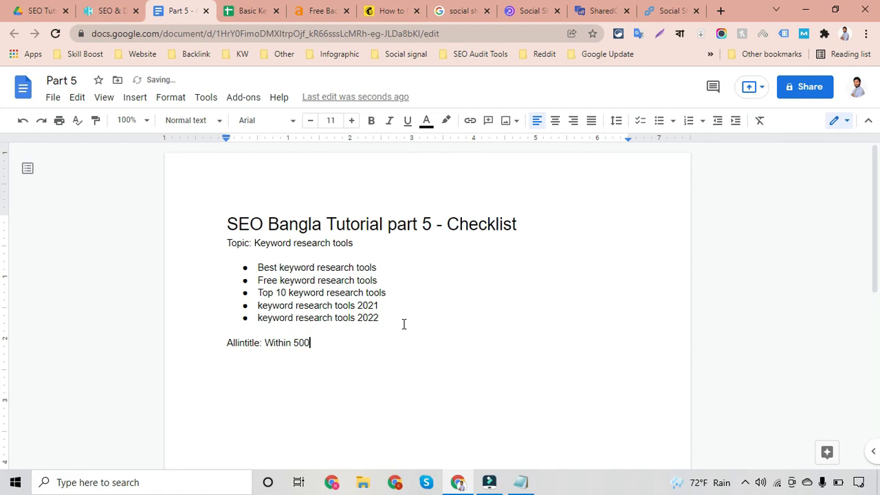
Add the line "Allinurl: Within 500" beneath the Allintitle criterion
key(Return)
text(All i nurl: Witih)
key(BackSpace)
key(BackSpace)
key(BackSpace)
text(thin 500)
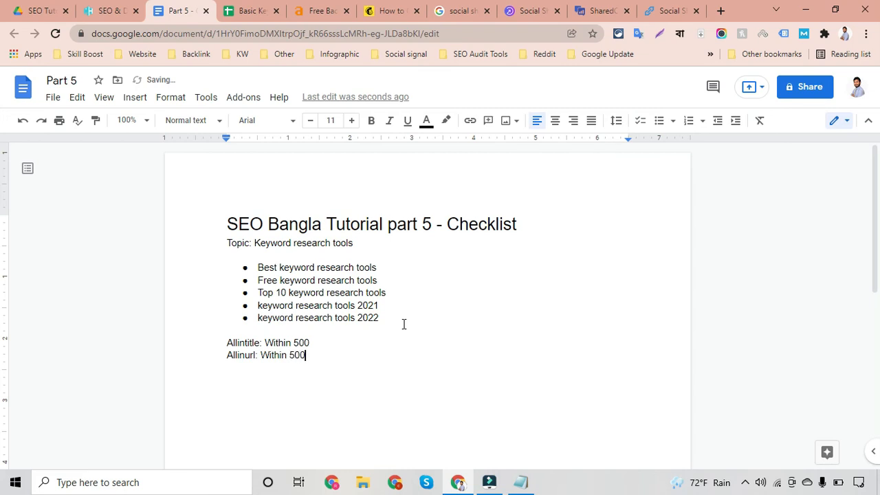
Add the line "PA & DA: Average: 20-25" beneath the Allinurl criterion
key(Return)
text(Pad)
key(BackSpace)
text(& D)
key(BackSpace)
key(BackSpace)
key(BackSpace)
key(BackSpace)
key(BackSpace)
text(A & DA: Averag)
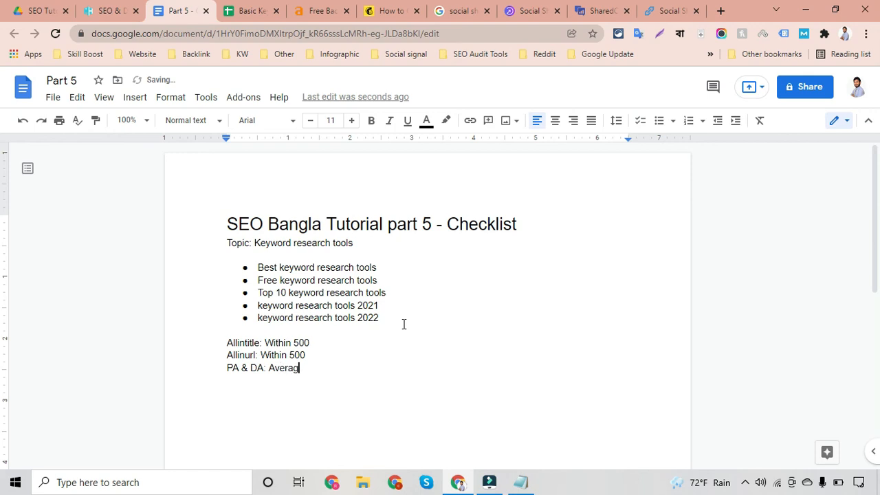
text(e )
text( 20-25)
key(Return)
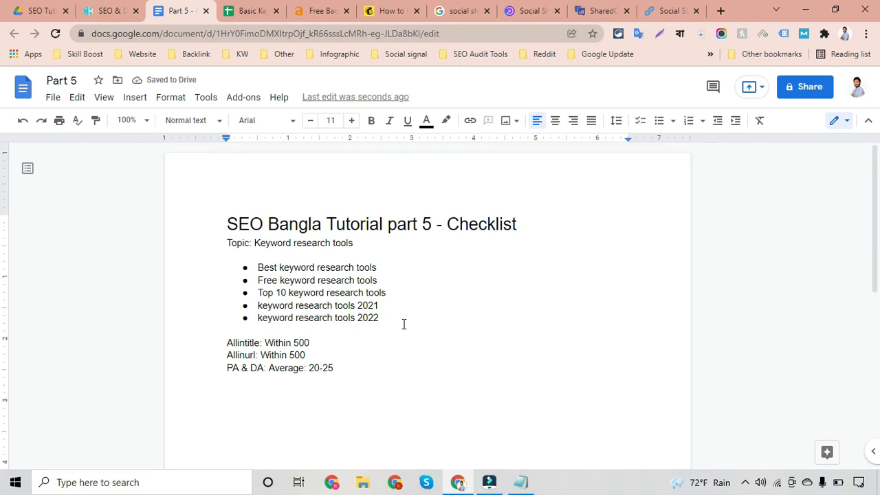
Add the line "Backlinks average: 10-30" beneath the PA & DA criterion
text(Backlinks:)
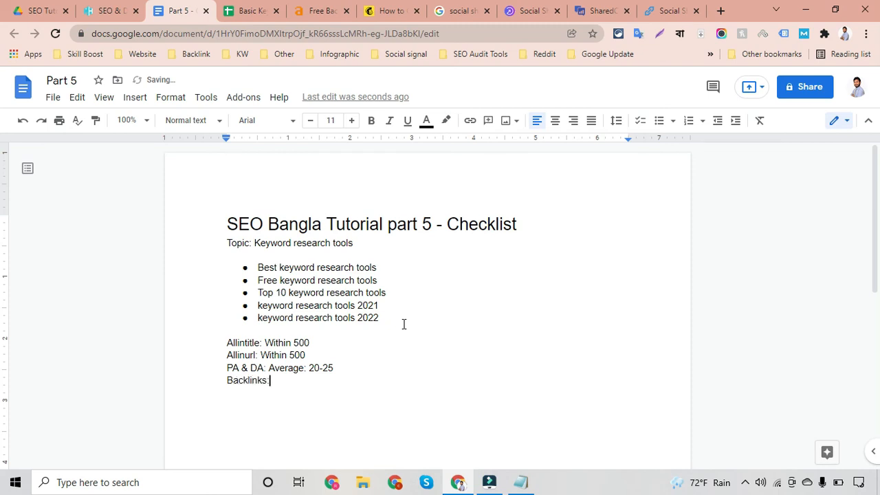
key(BackSpace)
text(s average:)
key(BackSpace)
text(10-30)
key(Return)
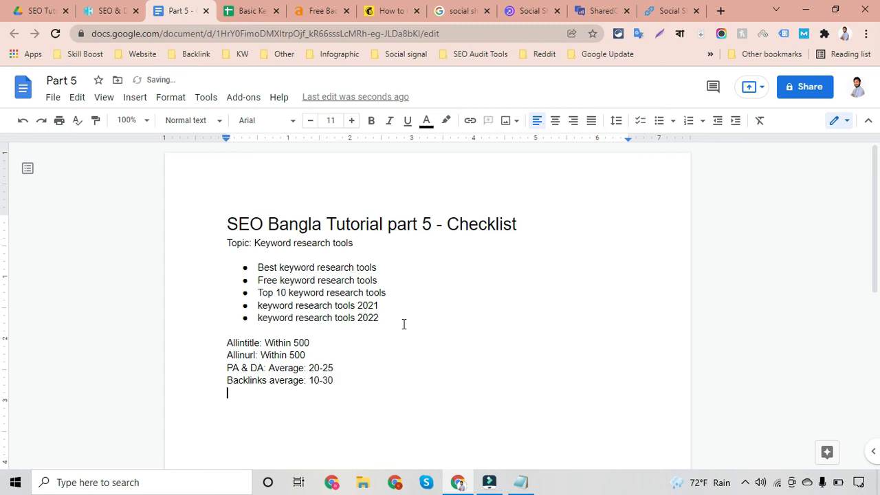
Add the line "Social Share Average: Within 50 /100" beneath the backlinks criterion
key(Return)
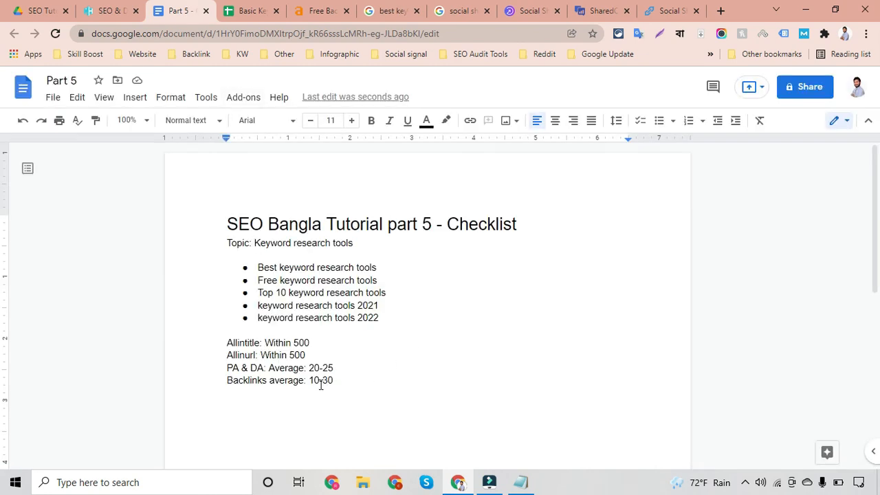
key(BackSpace)
text(Social Share )
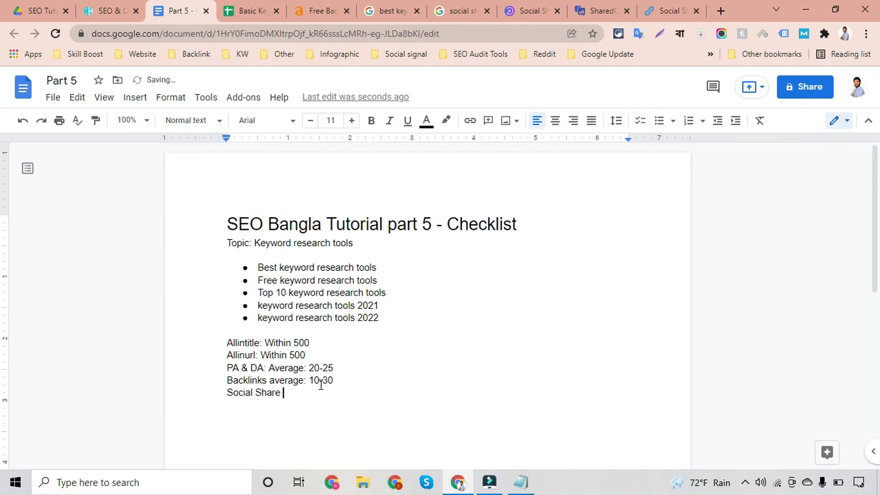
text(Average: : Within 5-)
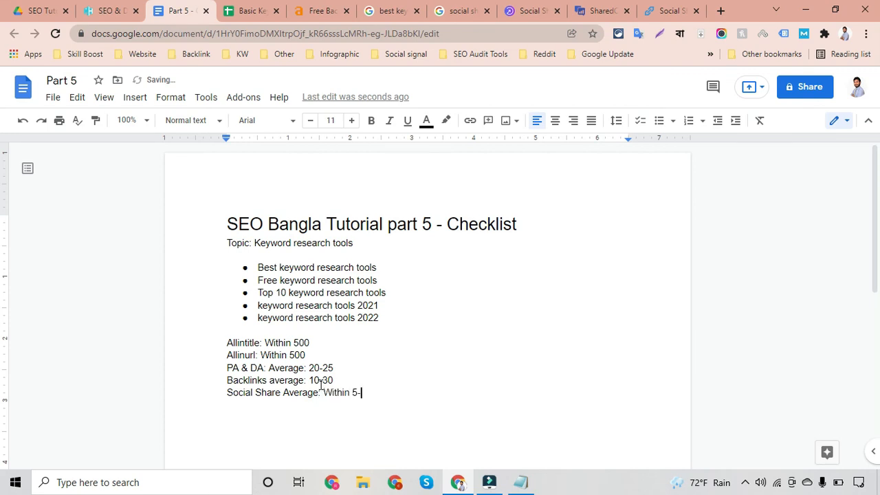
key(BackSpace)
text(0)
text(/100)
key(Return)
key(Return)
click(410, 399)
click(235, 413)
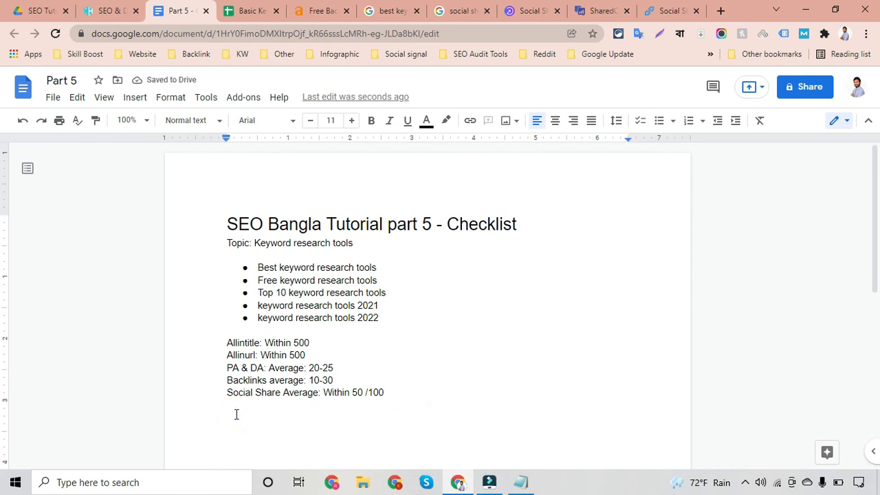
click(382, 391)
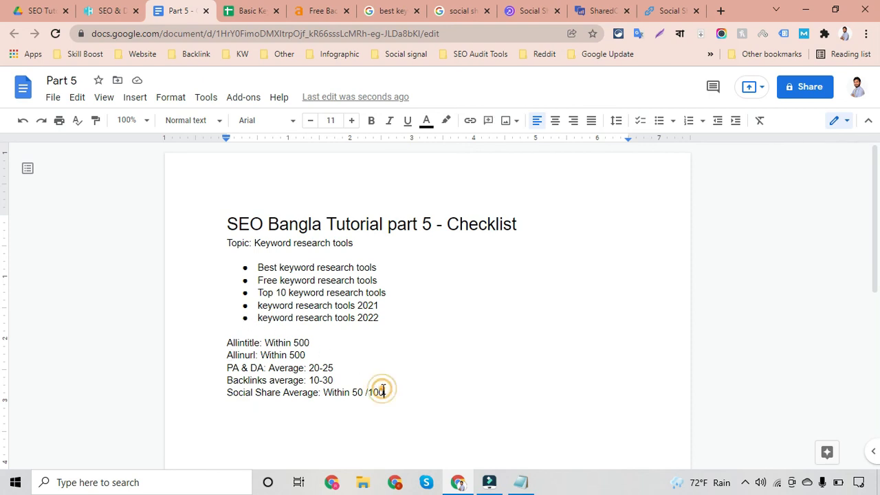
Insert the line "We have to fillup below criteria from top 10 search results." between the keyword list and the Allintitle criterion
click(387, 318)
key(Return)
key(Return)
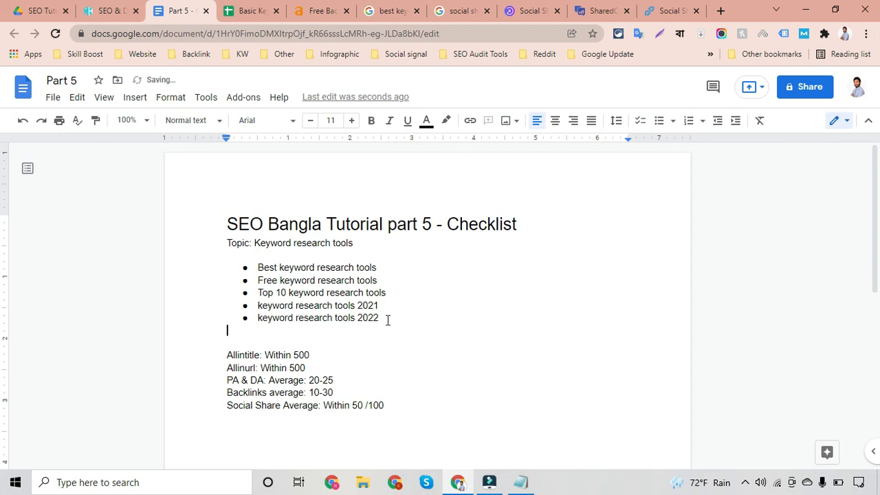
key(Return)
text(W)
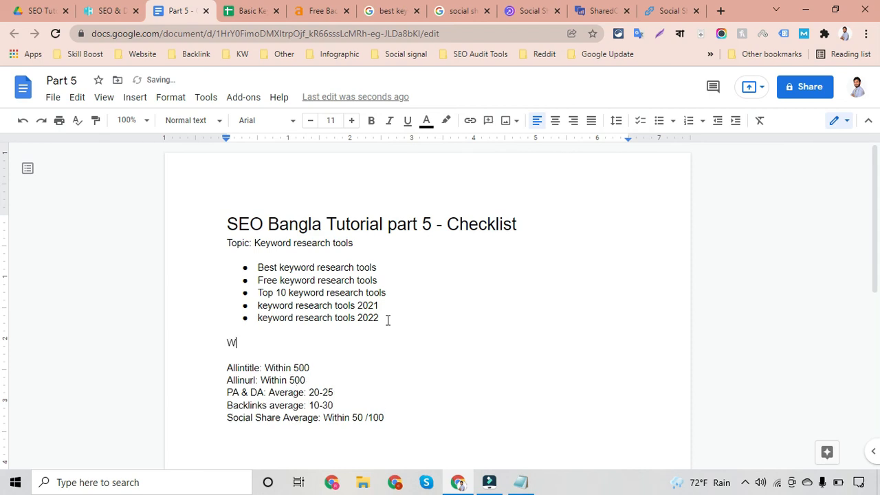
text(e hvae to fi)
key(BackSpace)
key(BackSpace)
key(BackSpace)
key(BackSpace)
key(BackSpace)
key(BackSpace)
key(BackSpace)
key(BackSpace)
key(BackSpace)
text(ave to fillup )
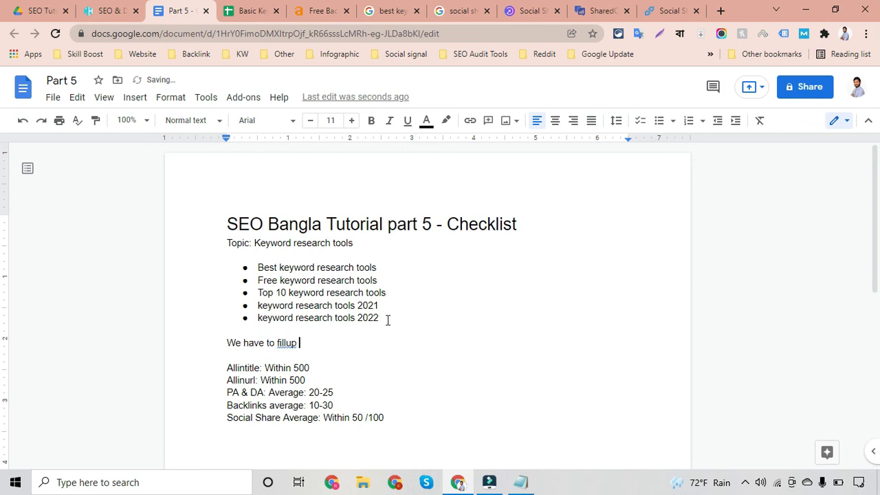
text(below criteria from top 1-)
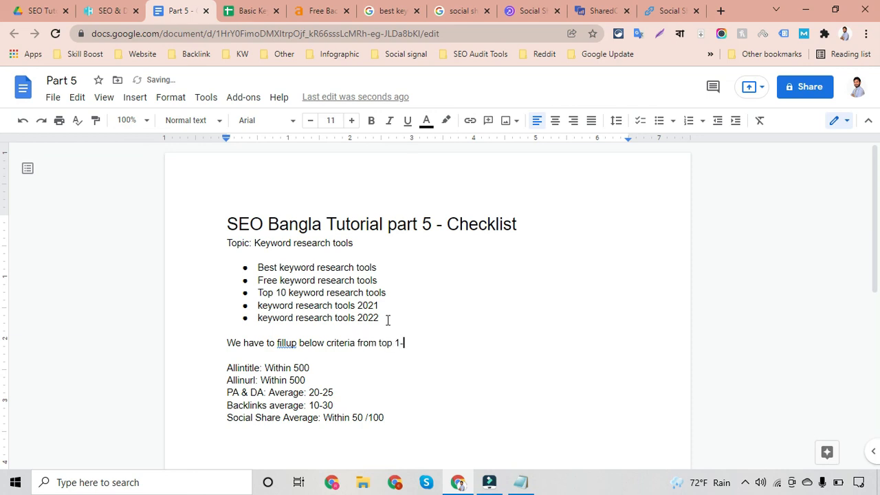
key(BackSpace)
text(0 search results.)
Correct the new sentence with the suggested wordings "fill up", "from the top" and "the criteria below"
click(283, 344)
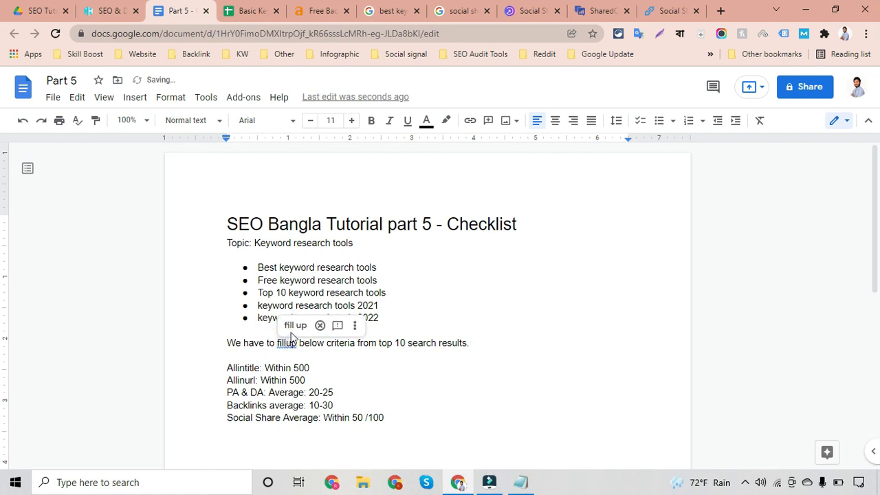
click(293, 325)
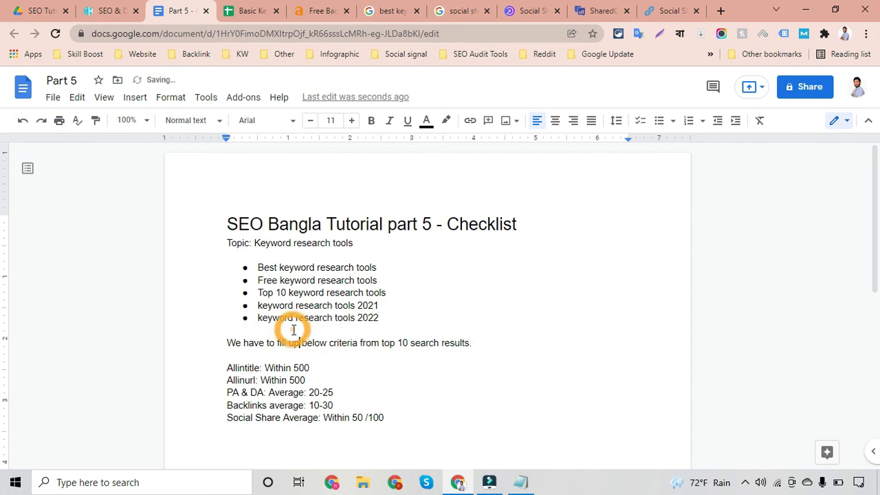
click(492, 349)
click(382, 344)
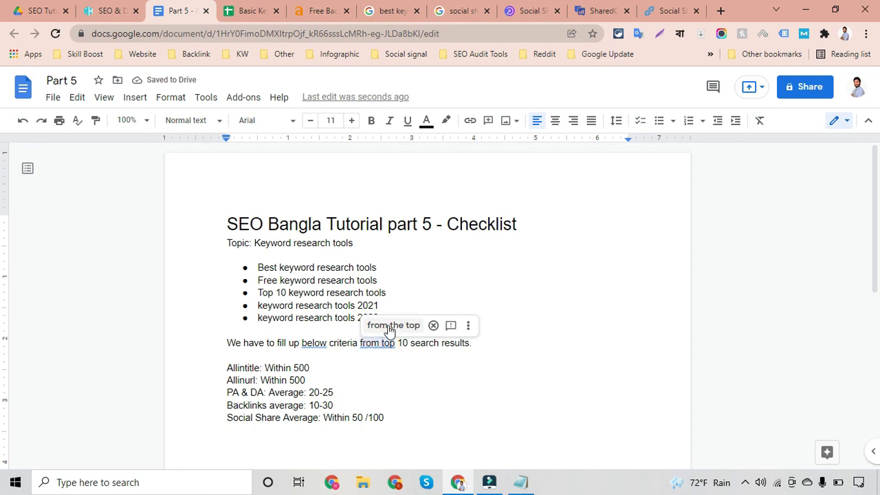
click(392, 325)
click(314, 334)
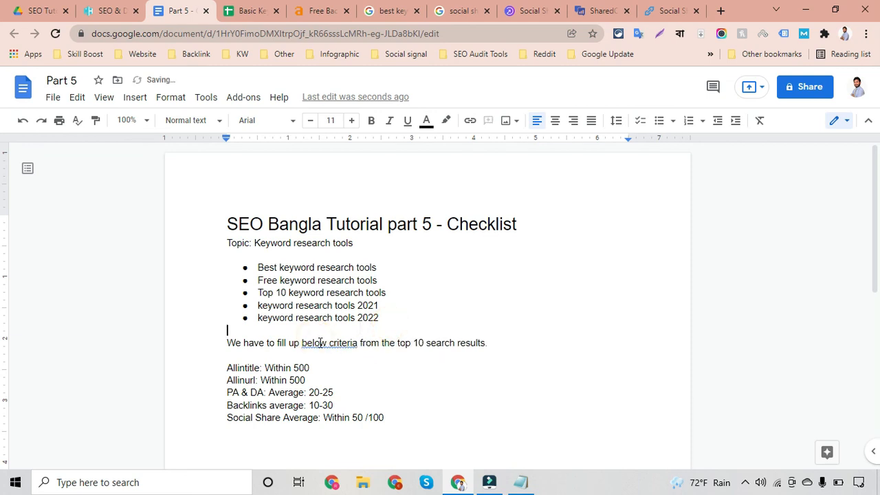
click(337, 344)
click(350, 326)
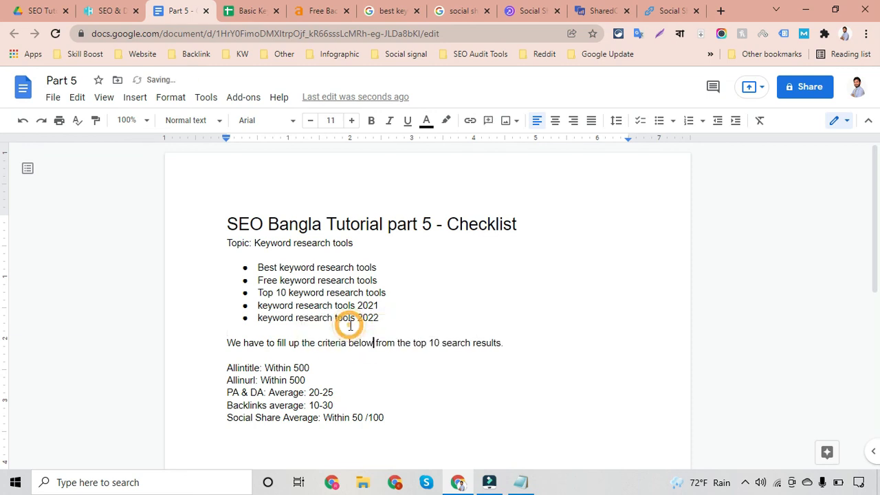
Start a new paragraph beneath the Social Share Average criterion, leaving a blank line between them
click(387, 417)
scroll(386, 417, down, 2)
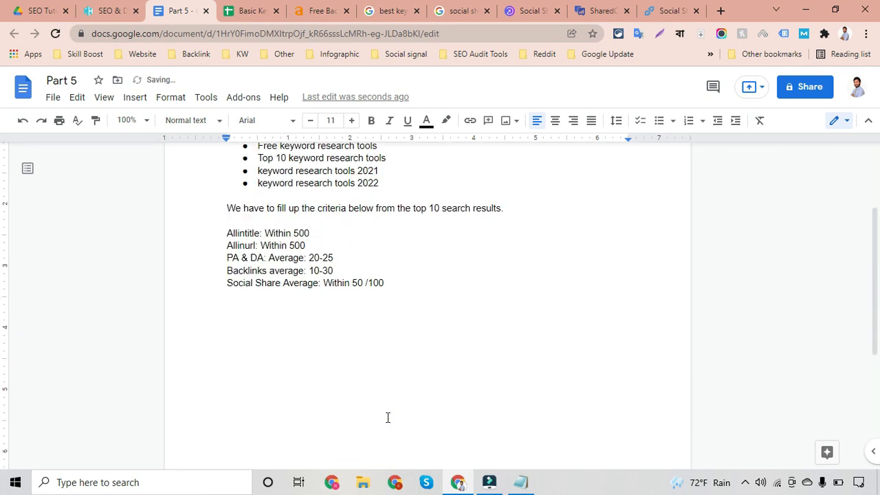
key(Return)
Examine the keyword rows and their top 10 SERP average columns in the Basic Keyword Research sheet, and return to the Part 5 document
click(260, 8)
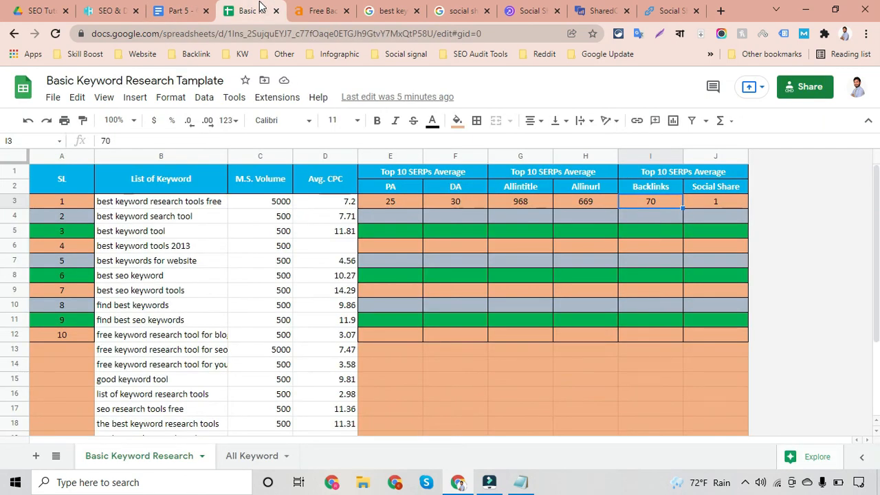
click(437, 335)
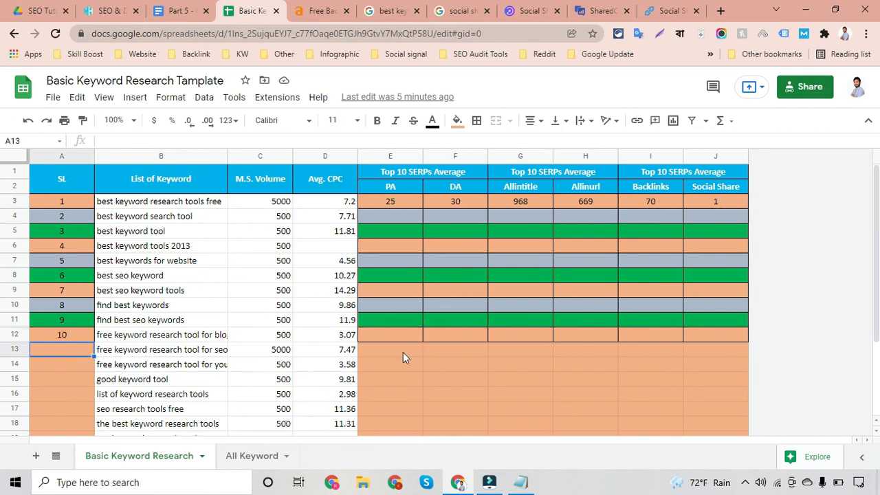
click(448, 339)
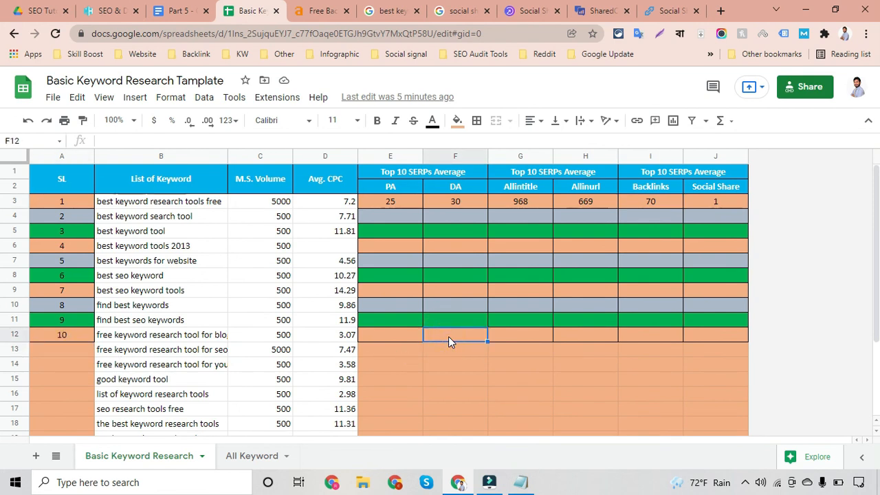
scroll(448, 342, down, 3)
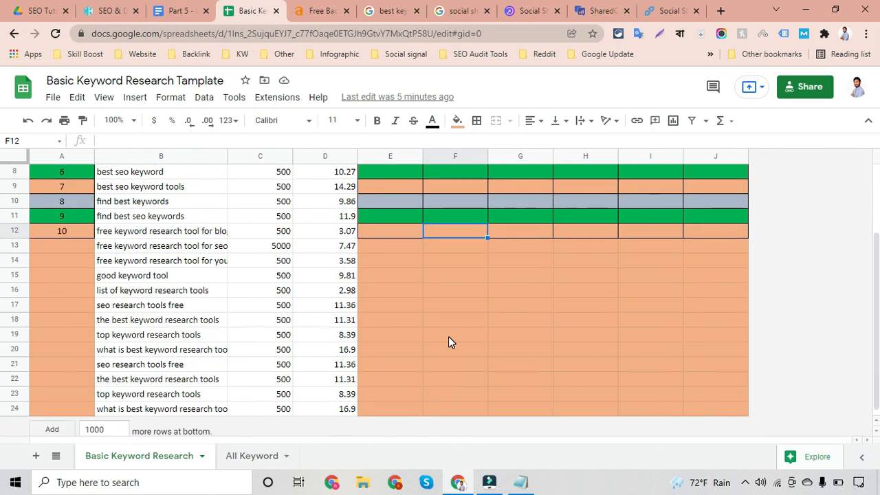
scroll(448, 336, up, 4)
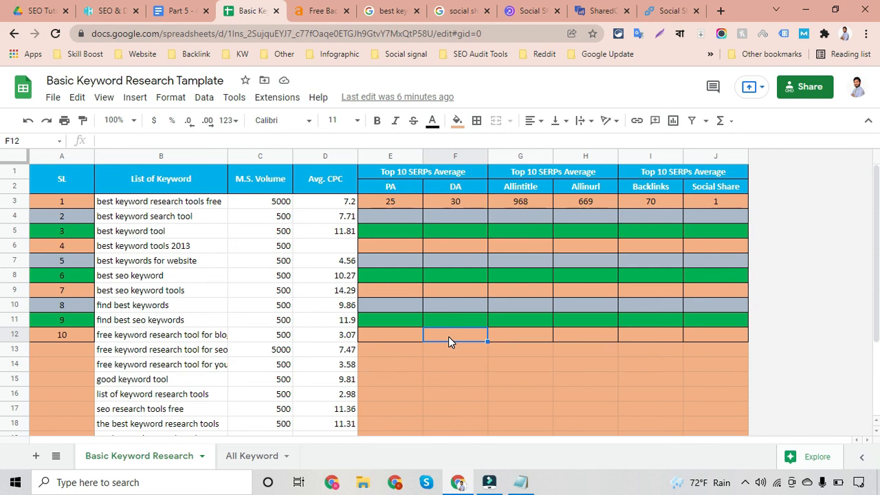
scroll(448, 337, down, 2)
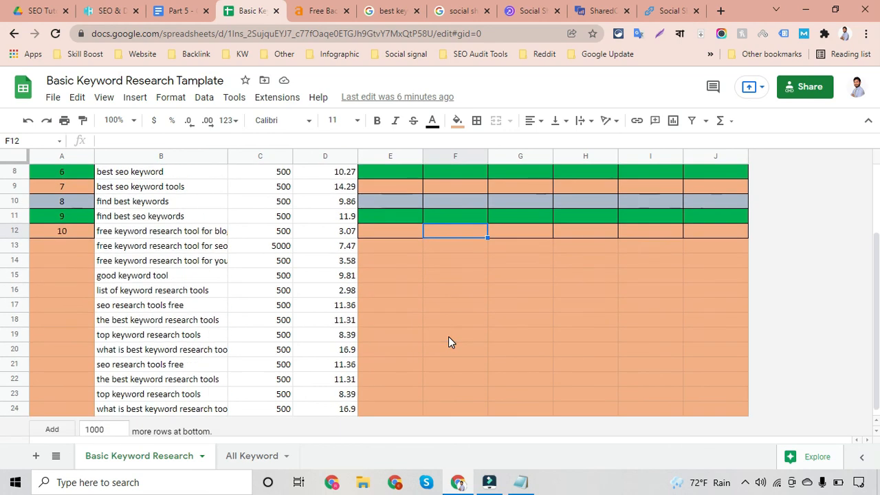
click(395, 274)
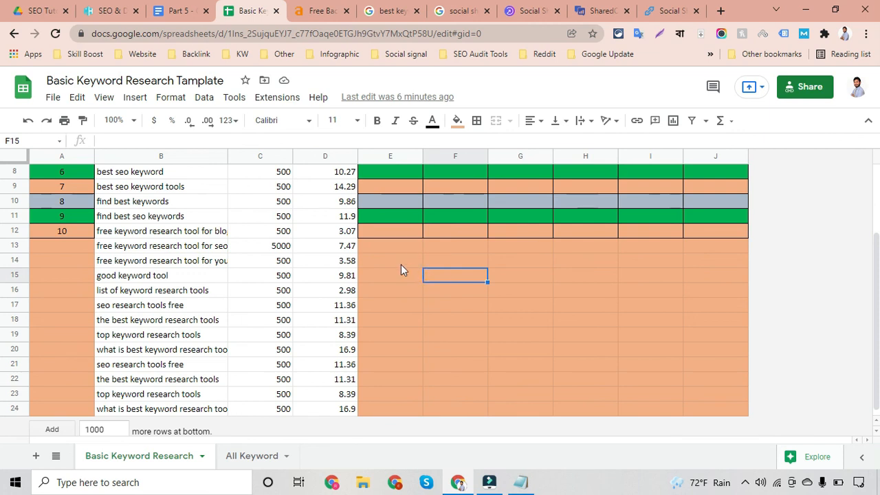
click(396, 265)
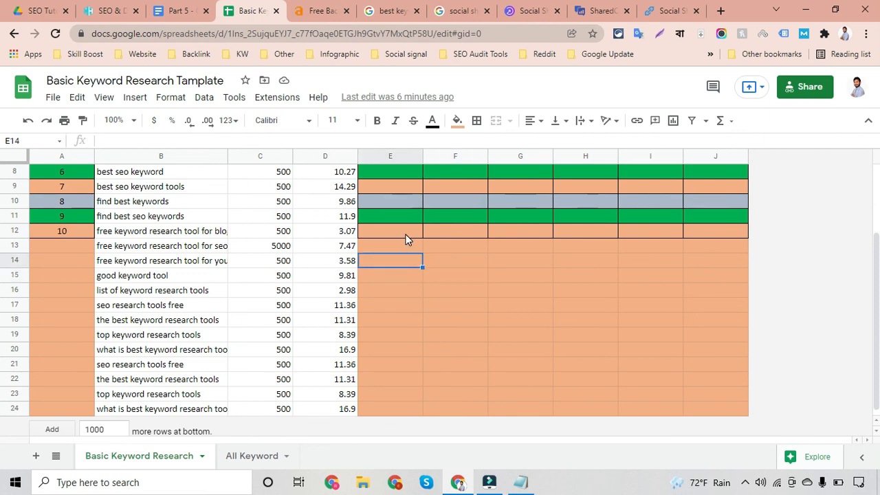
click(408, 233)
click(450, 235)
click(515, 237)
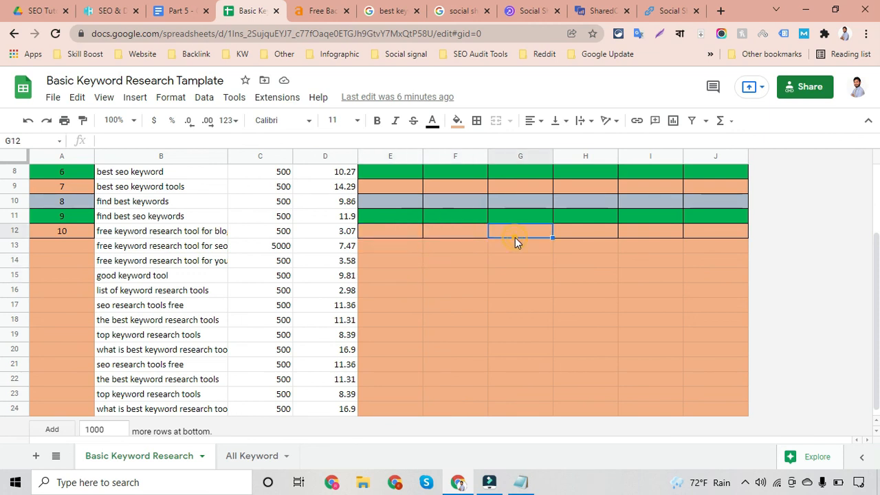
click(573, 234)
click(624, 231)
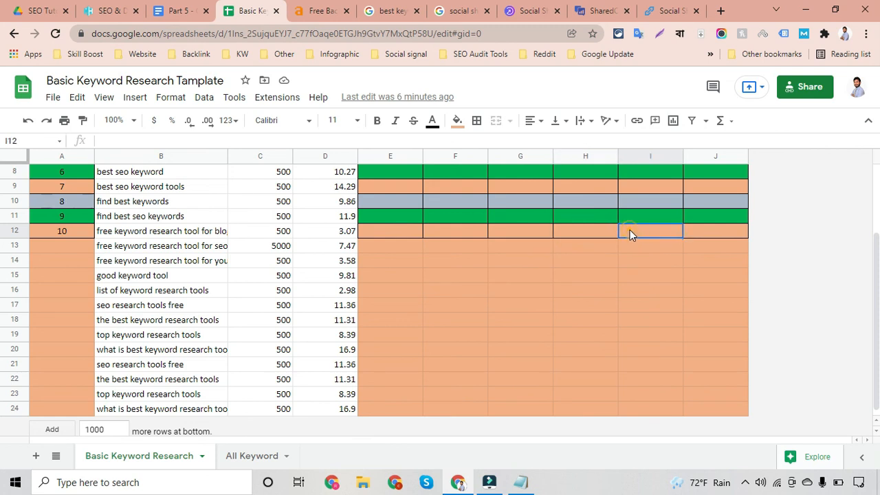
click(676, 231)
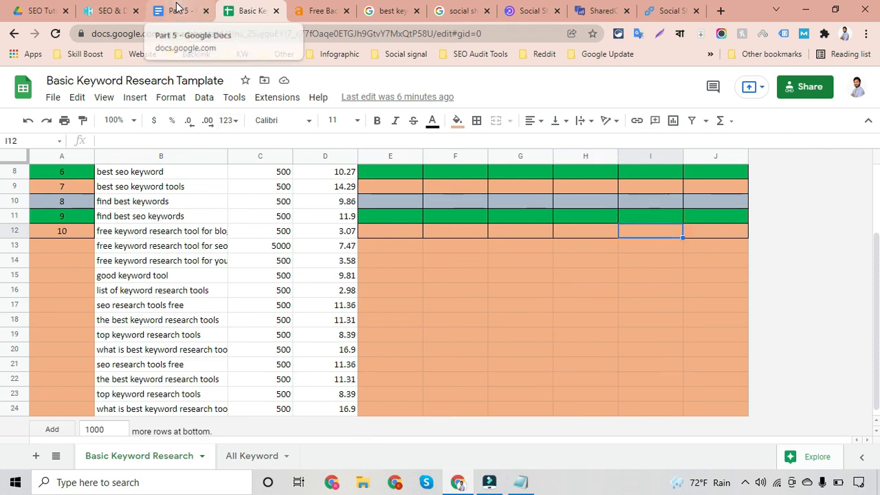
click(443, 248)
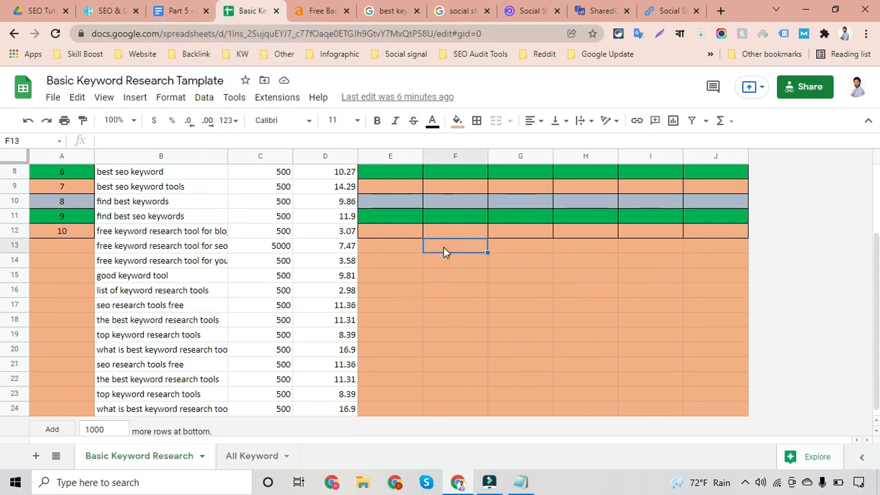
scroll(443, 252, up, 3)
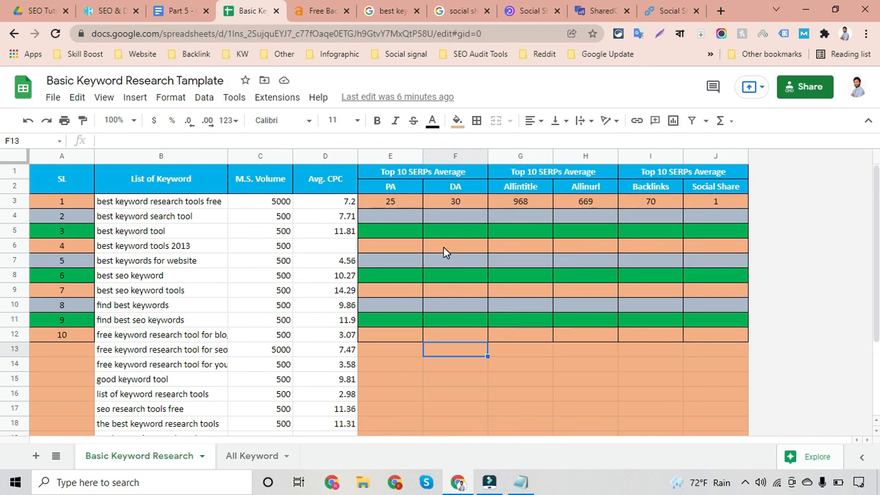
click(458, 246)
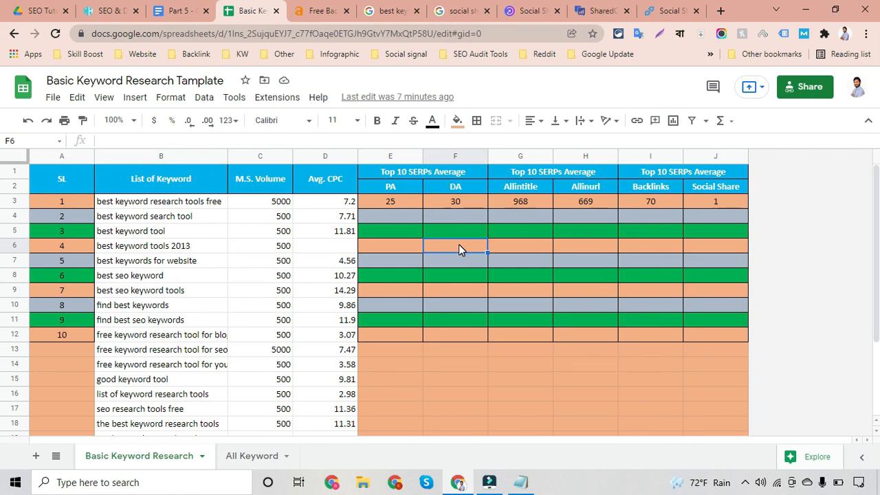
key(ctrl+shift+Tab)
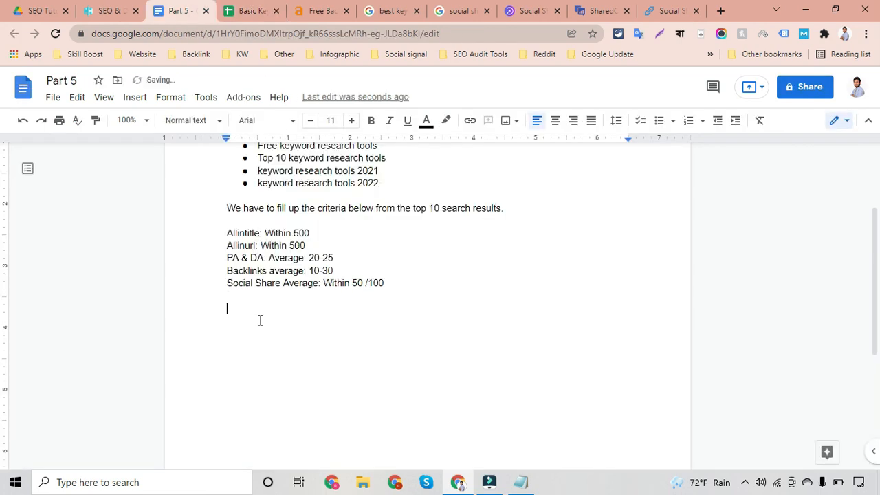